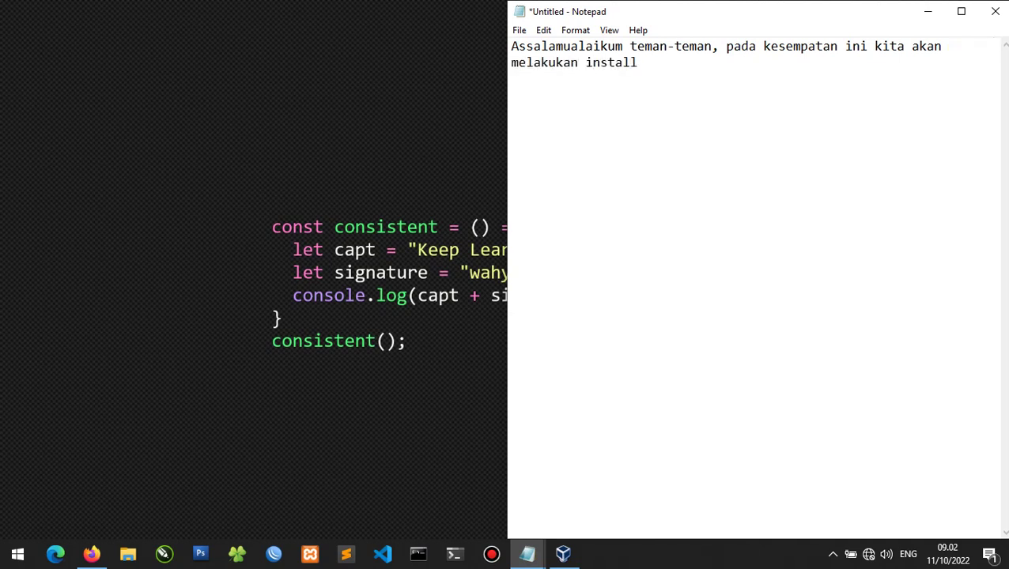
# Type the intro about installing Linux Debian for server management, correcting 'untuk'.
pyautogui.write('l sistem operasi Linux ')
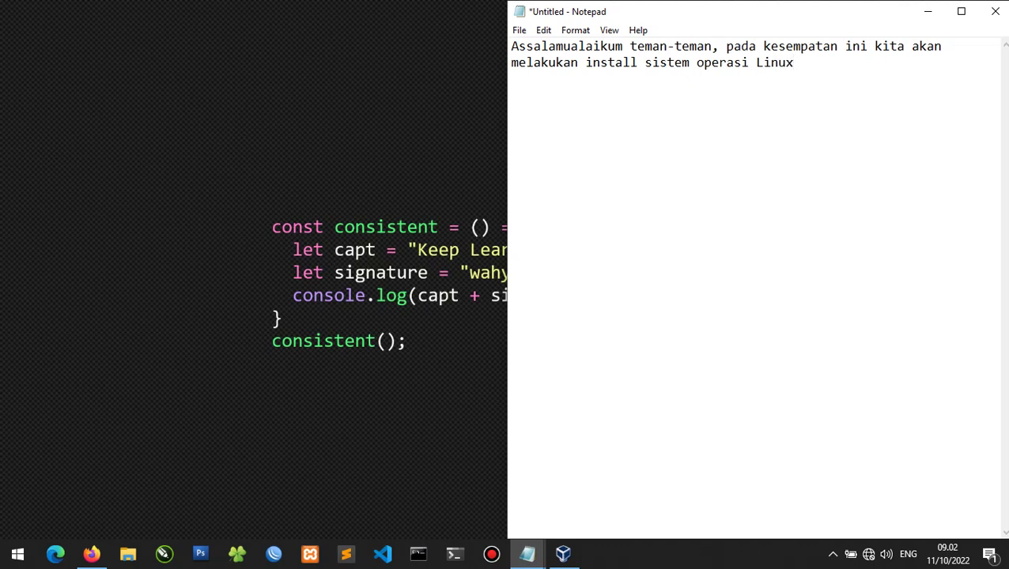
pyautogui.write(', yaitu Linux ')
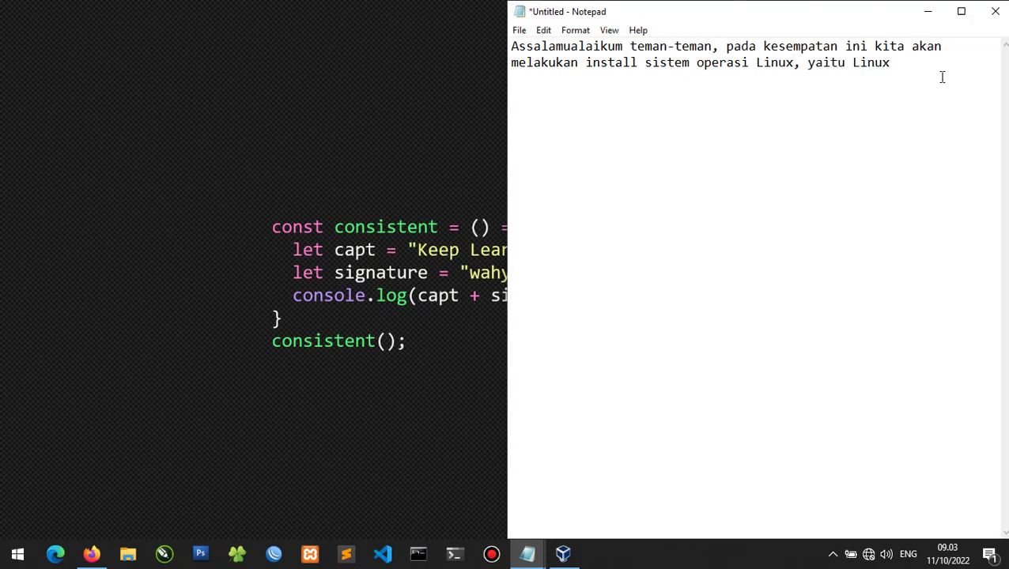
pyautogui.write('Debian, ay')
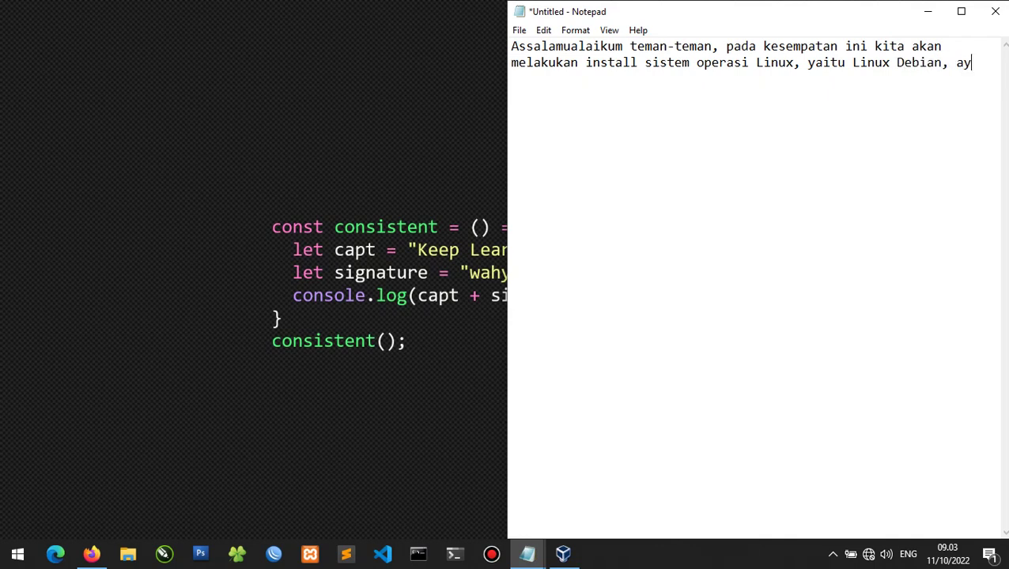
pyautogui.press('BackSpace')
pyautogui.press('BackSpace')
pyautogui.write('yang akan diguna')
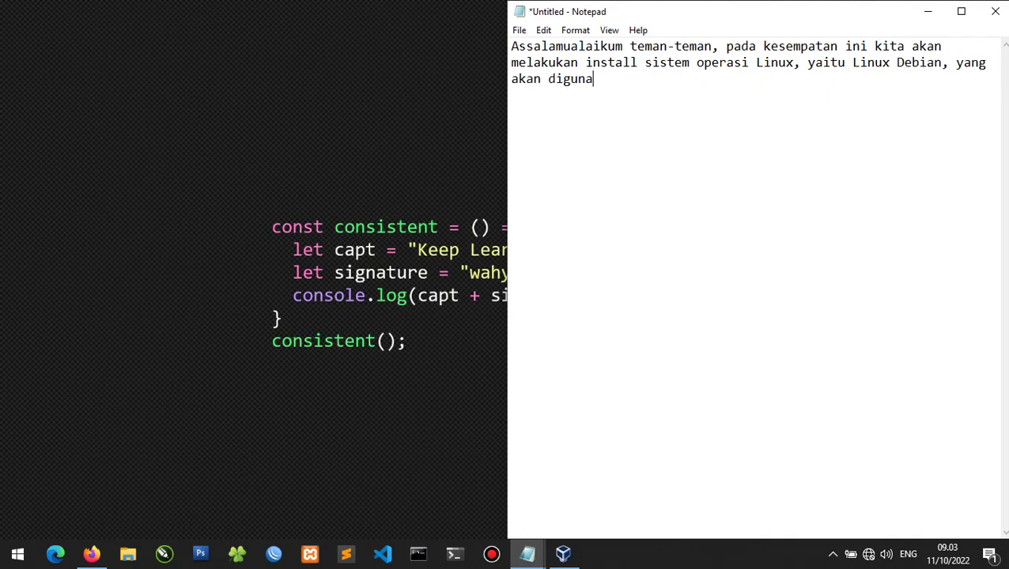
pyautogui.write('kan untk')
pyautogui.press('BackSpace')
pyautogui.write('uk proses manajeme')
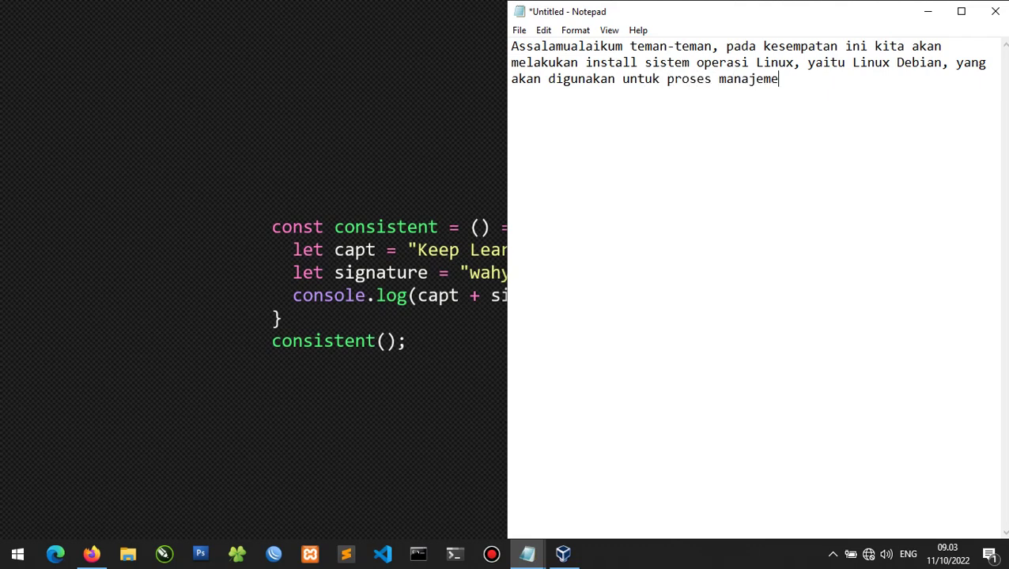
pyautogui.write('n server')
# Add step 1: '1. Baik kita akan membuat mesin virtual di virtualbox.'.
pyautogui.write('1. Bai')
pyautogui.write('k k')
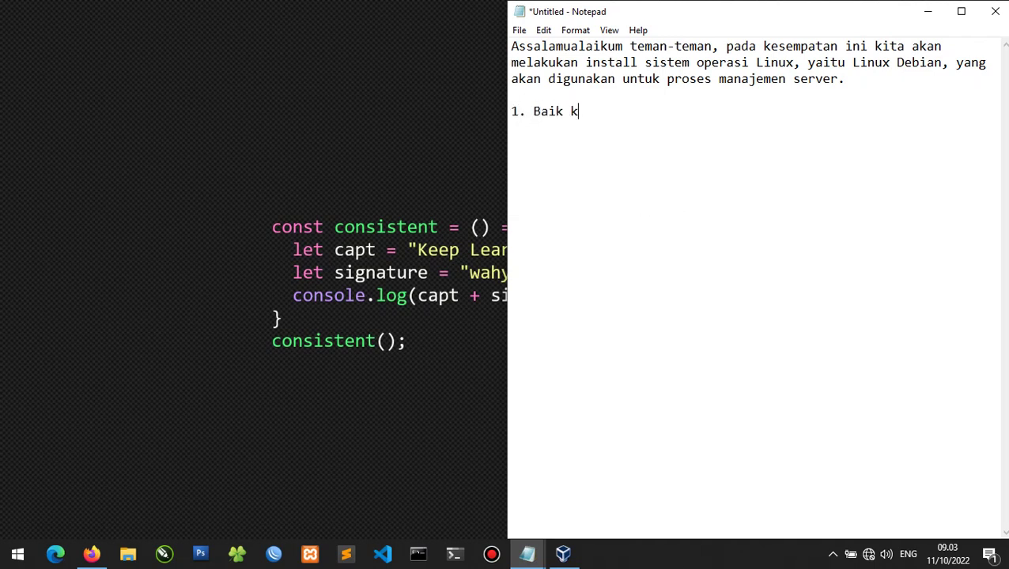
pyautogui.write('ita akan membuat')
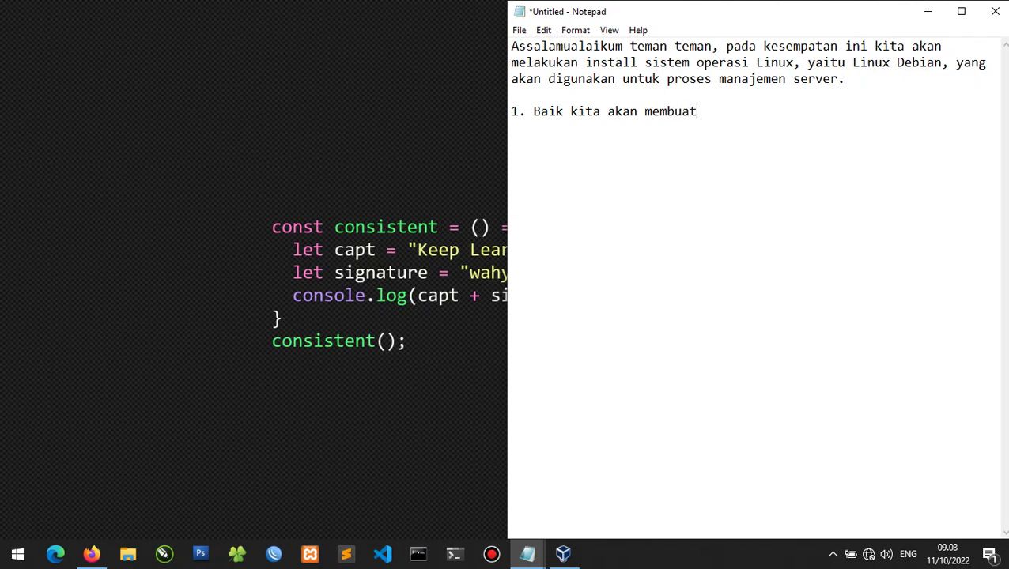
pyautogui.write(' mesin virtua')
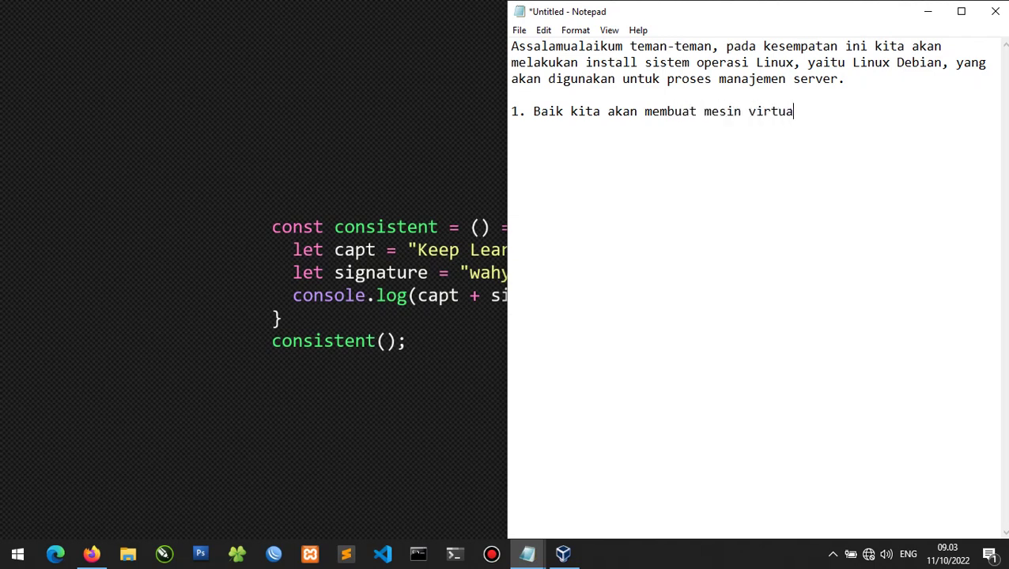
pyautogui.write('l di virtualbox.')
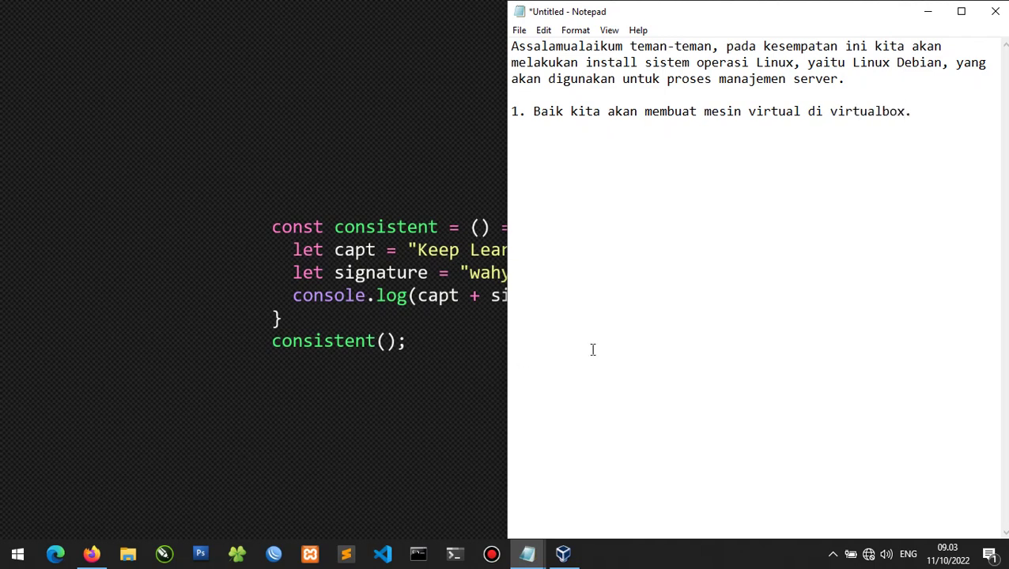
# Start a new VirtualBox machine and enter the name 'debian 7 - AMJK' (Linux, Debian 64-bit).
pyautogui.click(573, 556)
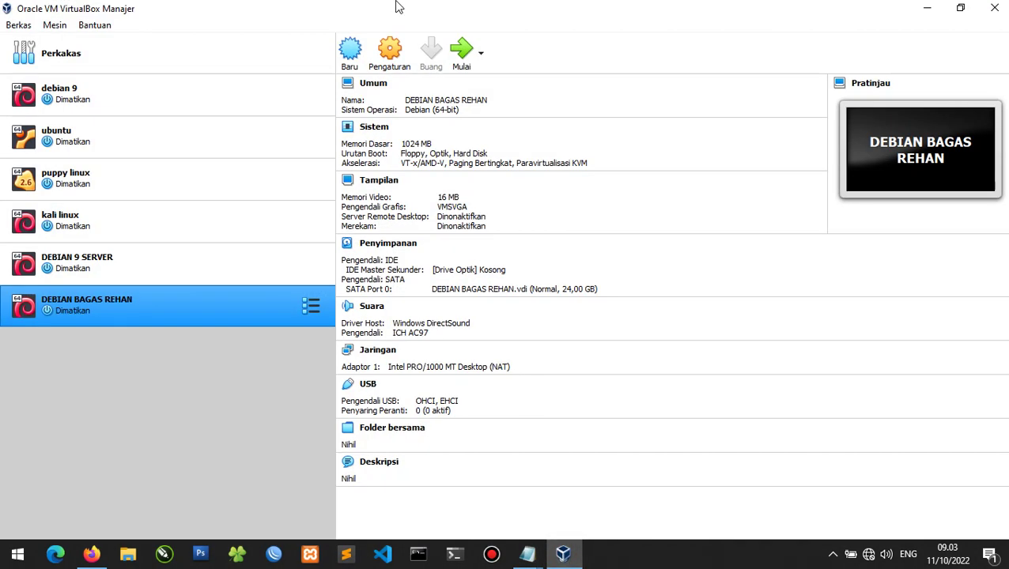
pyautogui.click(352, 50)
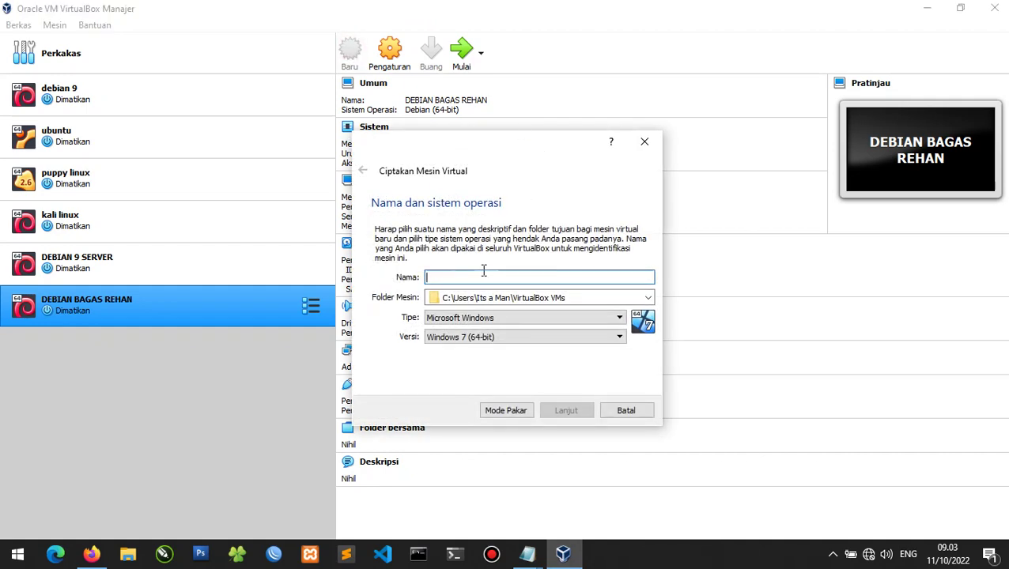
pyautogui.write('debian 7 - AMJK')
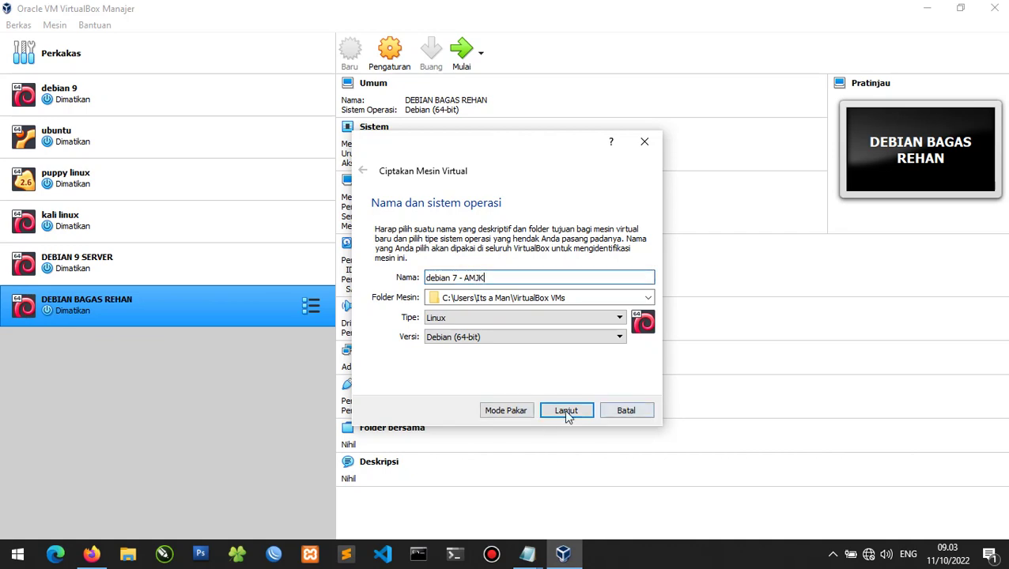
# Append 'dengan ISO Linux Debian arsitektur 64 bit.' to the notes.
pyautogui.hotkey('alt', 'Tab')
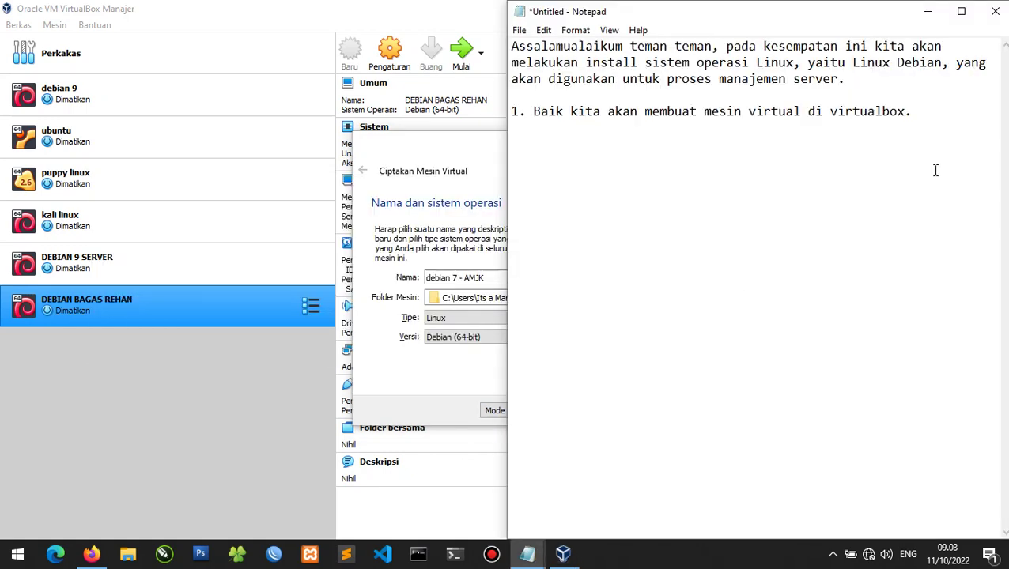
pyautogui.write('dengan ISO Linux De')
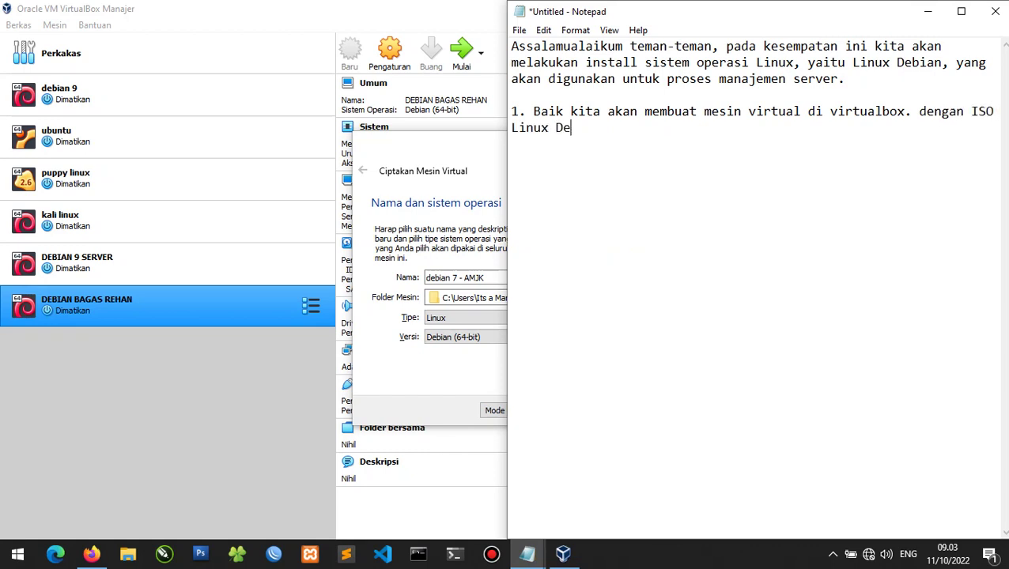
pyautogui.write('bian arsitek')
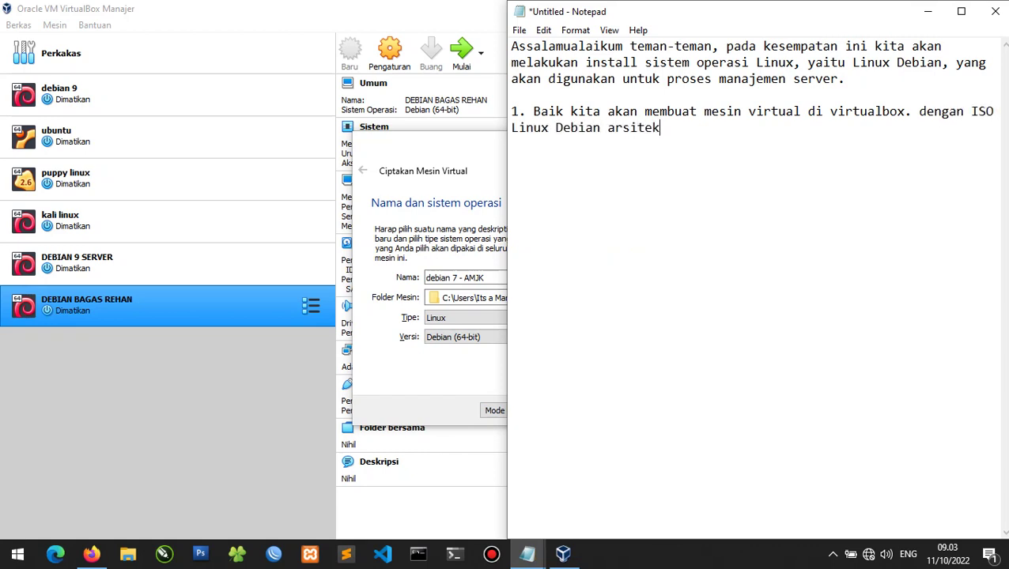
pyautogui.write('tur 64 bit.')
pyautogui.hotkey('alt', 'Tab')
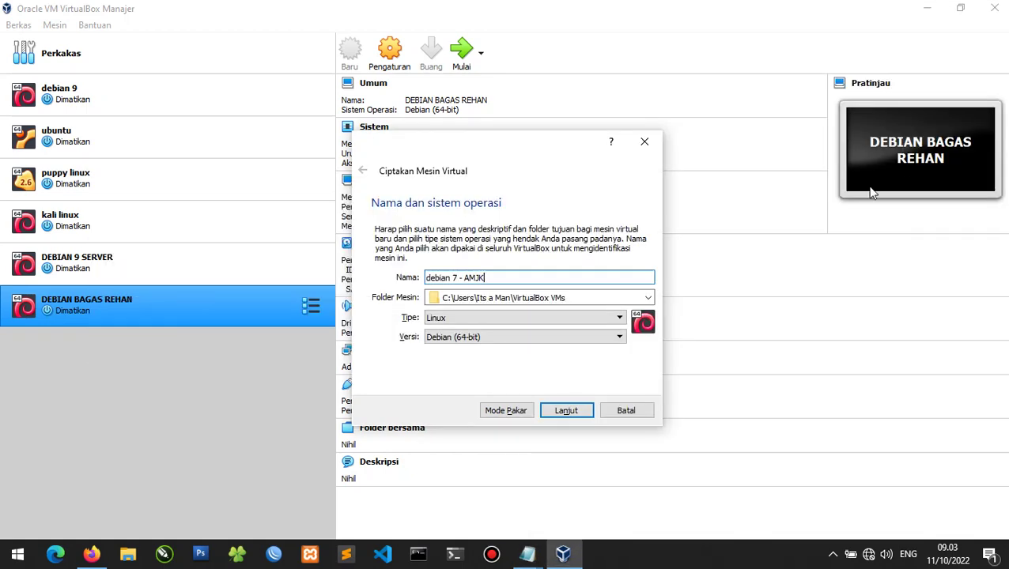
# Give the debian 7 - AMJK machine 1500 MB of memory.
pyautogui.click(568, 412)
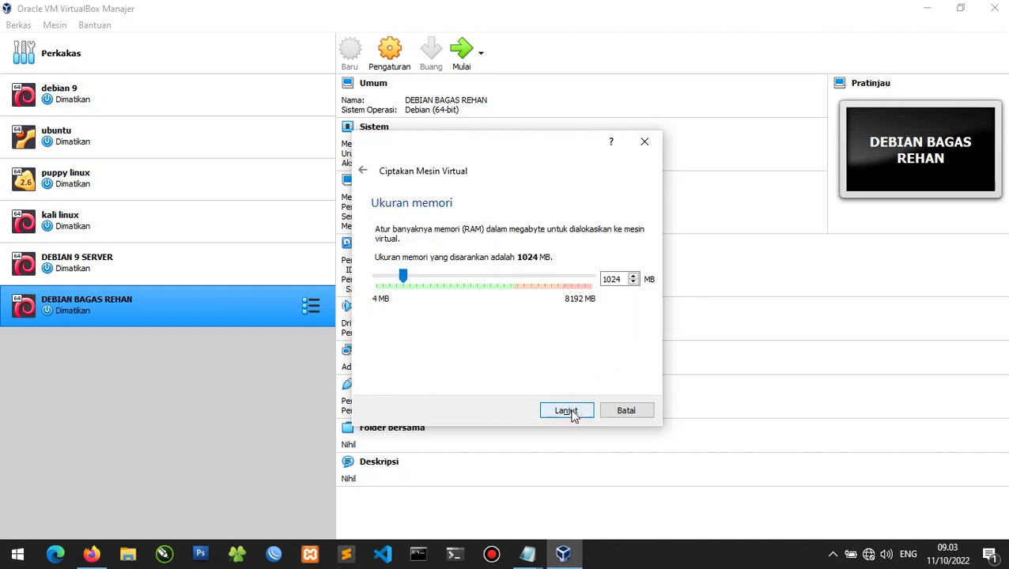
pyautogui.click(403, 274)
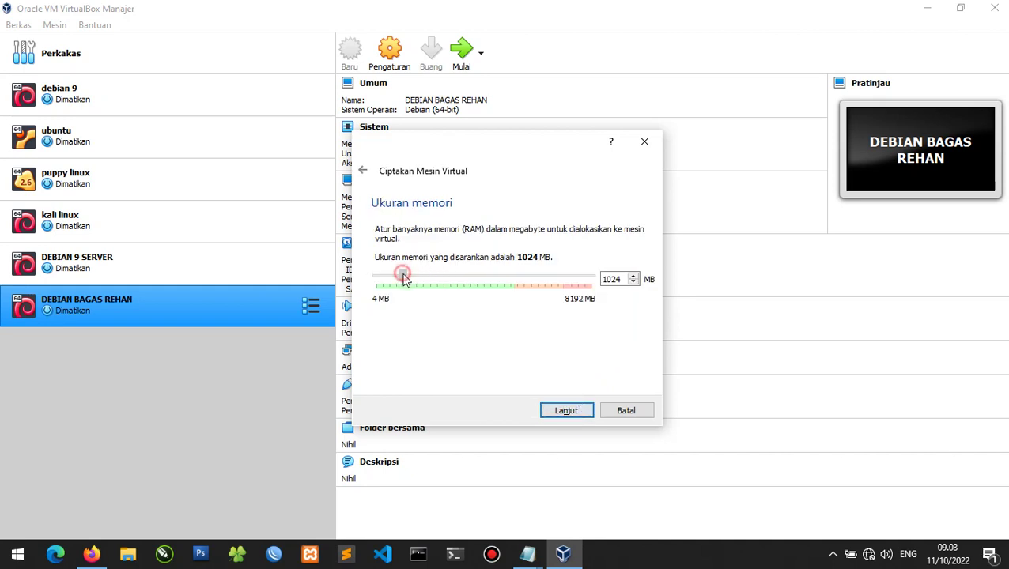
pyautogui.moveTo(410, 274); pyautogui.dragTo(416, 275)
pyautogui.click(566, 415)
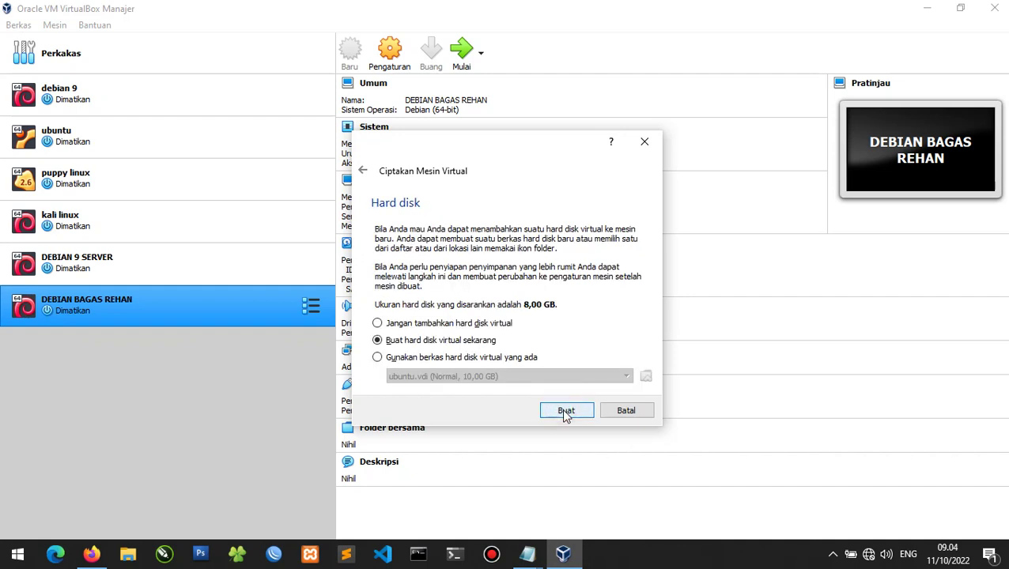
# Create a new dynamically allocated 20 GB VDI hard disk and finish the machine.
pyautogui.click(569, 412)
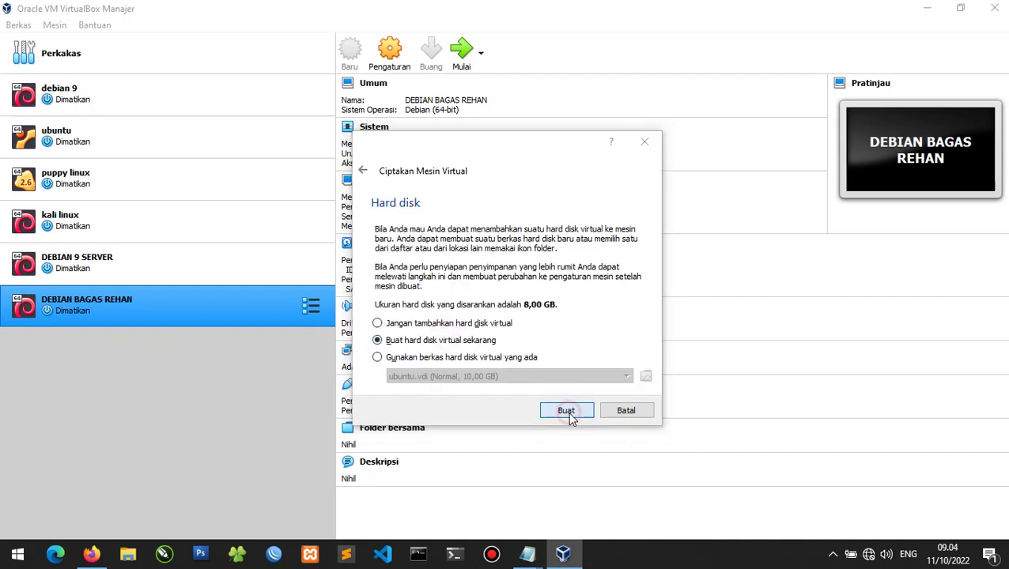
pyautogui.click(367, 267)
pyautogui.click(366, 252)
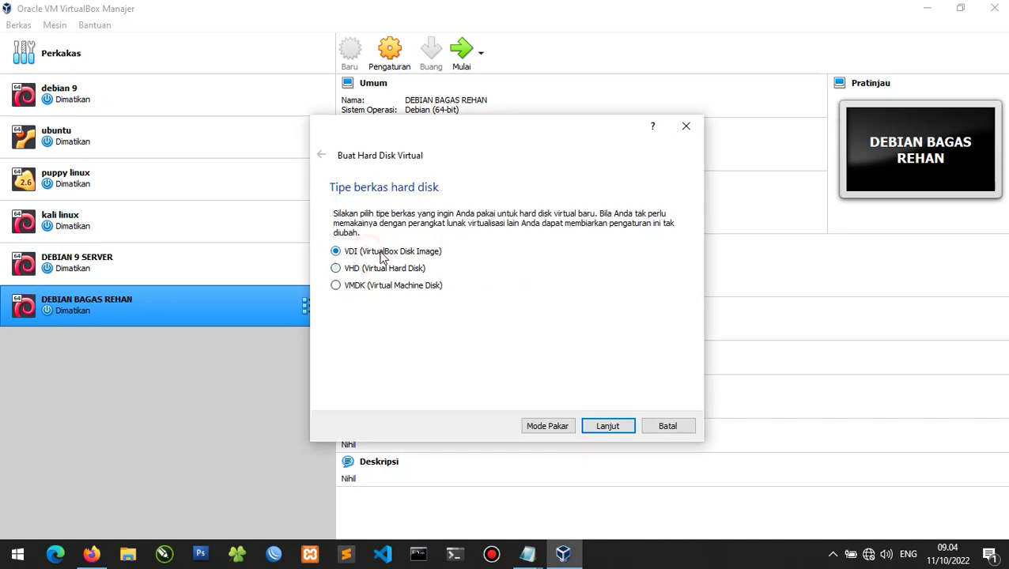
pyautogui.click(612, 427)
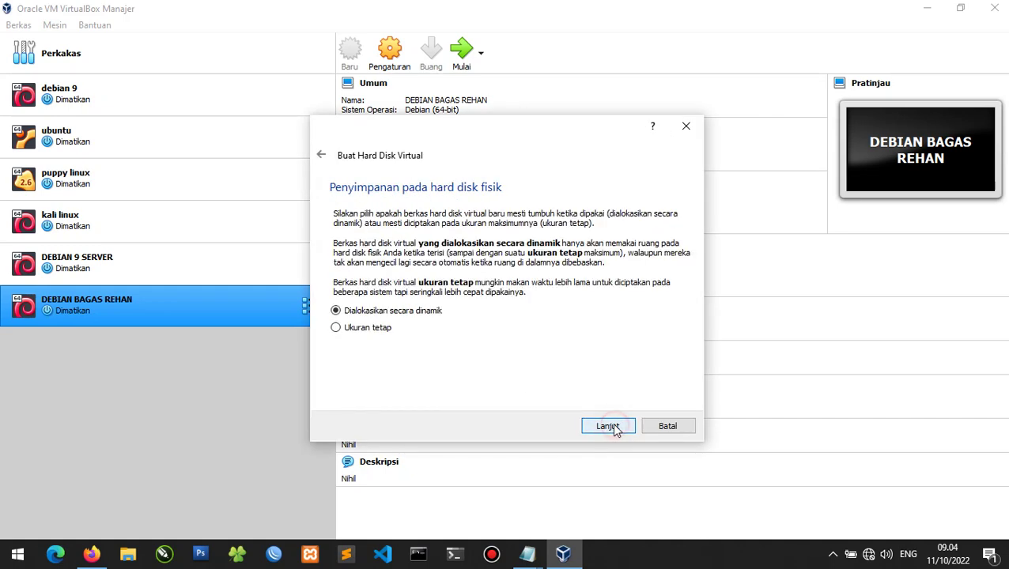
pyautogui.click(607, 426)
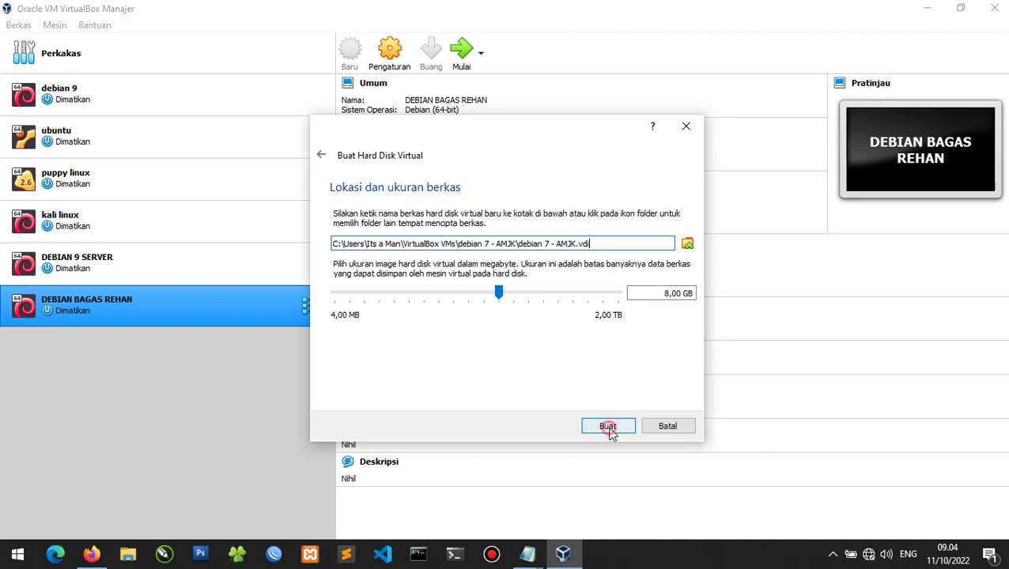
pyautogui.moveTo(498, 292); pyautogui.dragTo(519, 292)
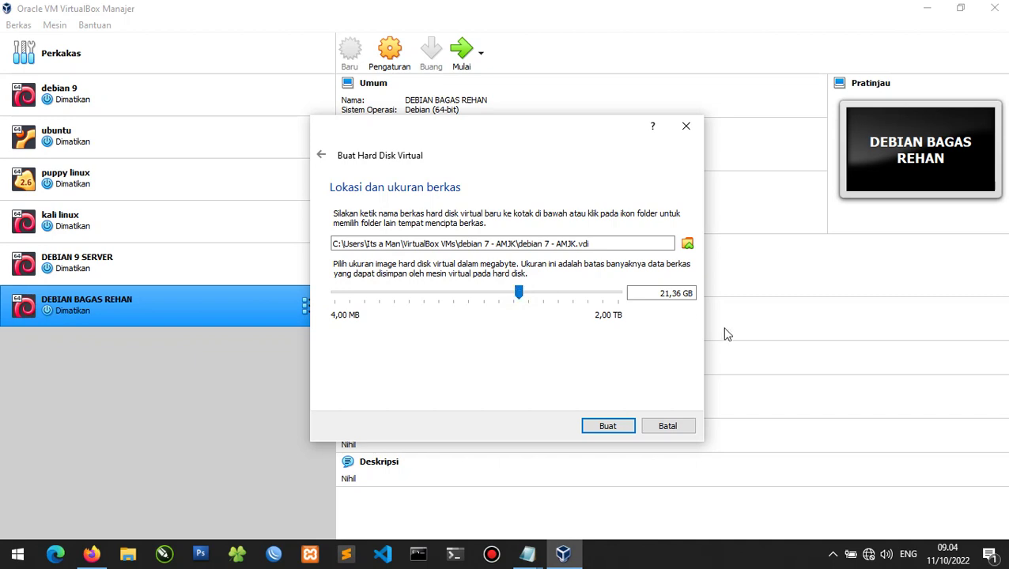
pyautogui.click(639, 293)
pyautogui.doubleClick(654, 293)
pyautogui.write('20')
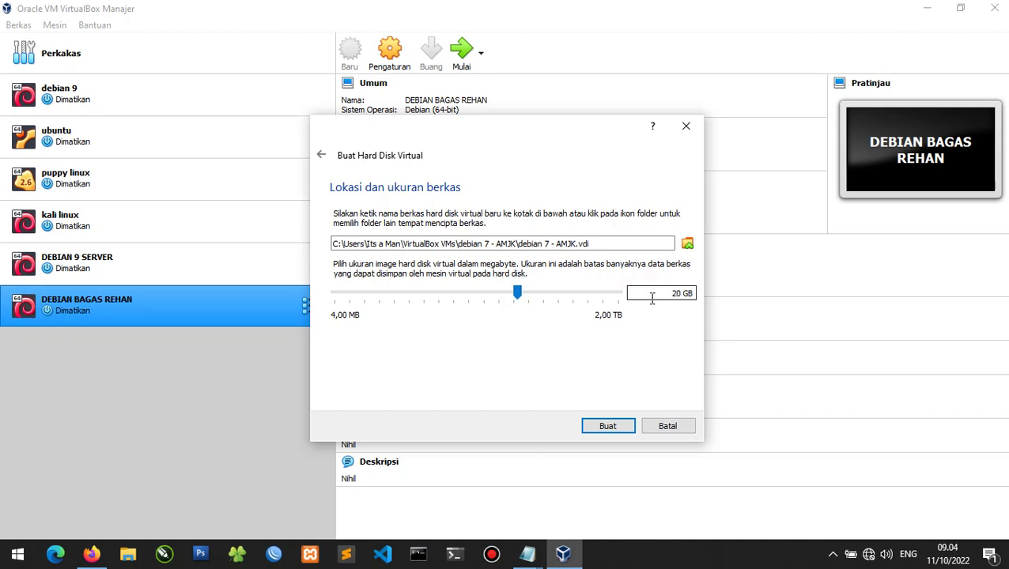
pyautogui.click(607, 428)
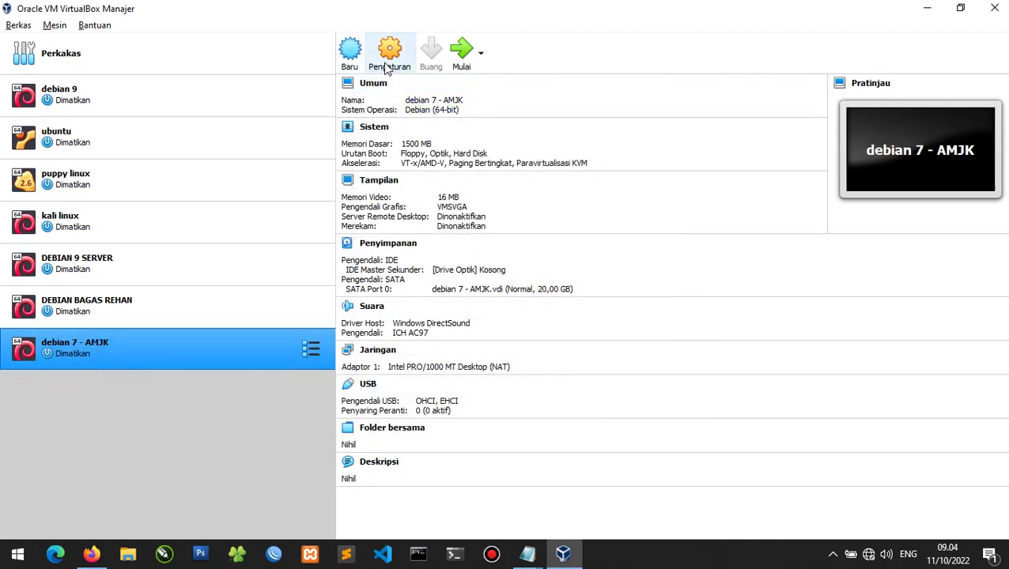
# Add '2. masuk ke pengaturan untuk melakukan proses memasukan dvd debian' on a new line.
pyautogui.hotkey('alt', 'Tab')
pyautogui.press('Return')
pyautogui.write('2.')
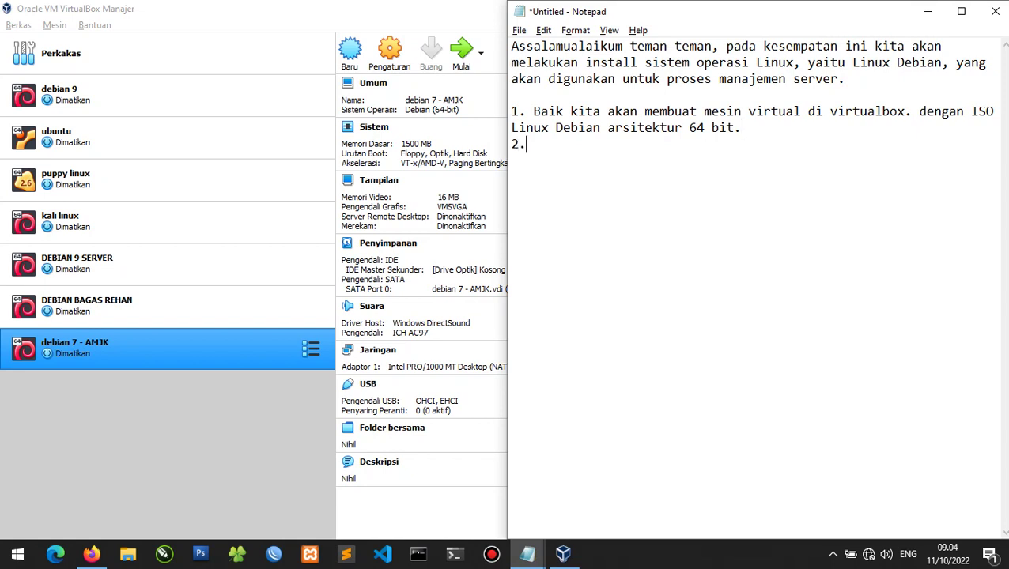
pyautogui.write(' masuk ke penge')
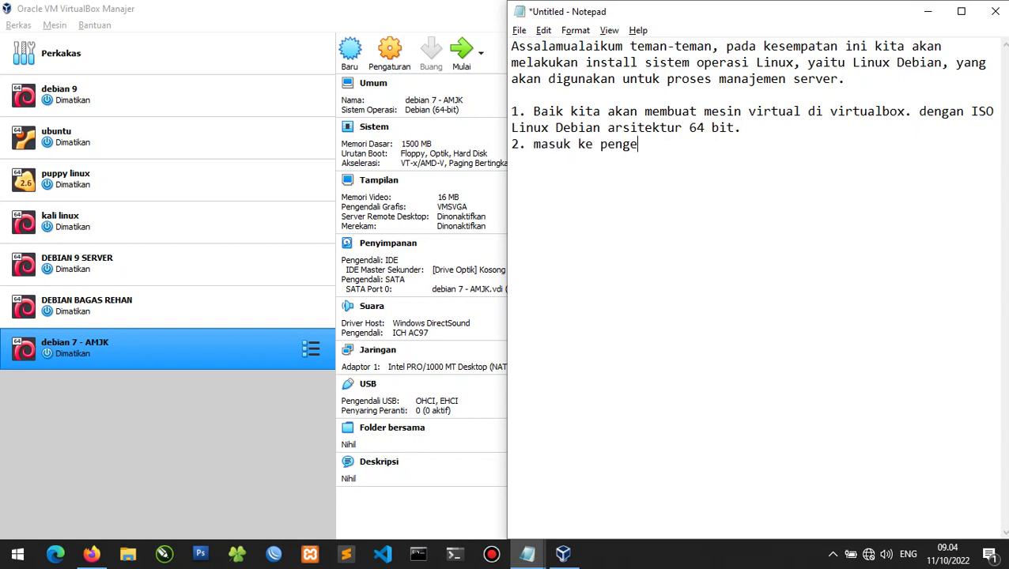
pyautogui.press('BackSpace')
pyautogui.write('aturan untuk')
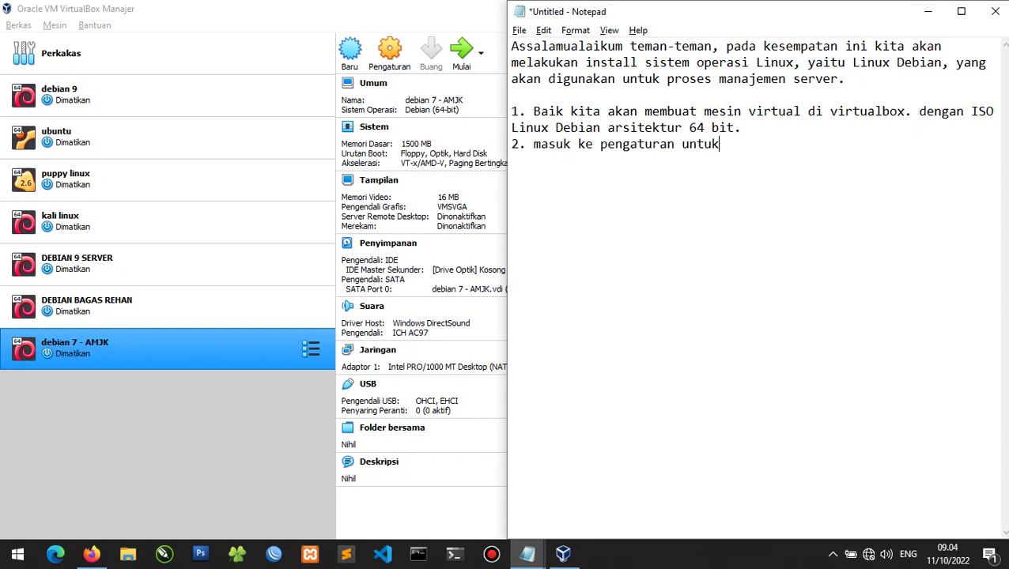
pyautogui.write(' melakukan proses')
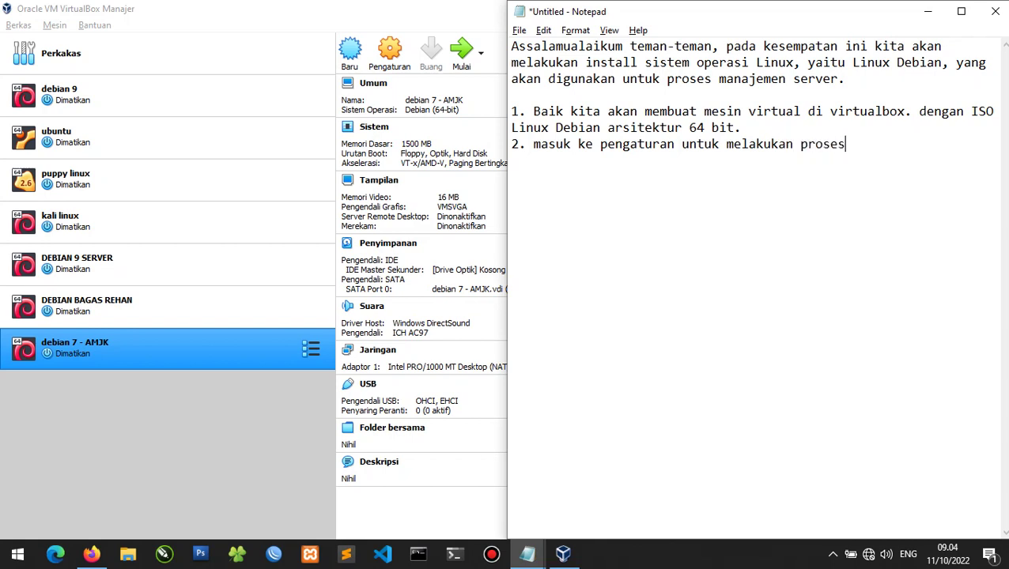
pyautogui.write(' m')
pyautogui.press('BackSpace')
pyautogui.write('memasukan d')
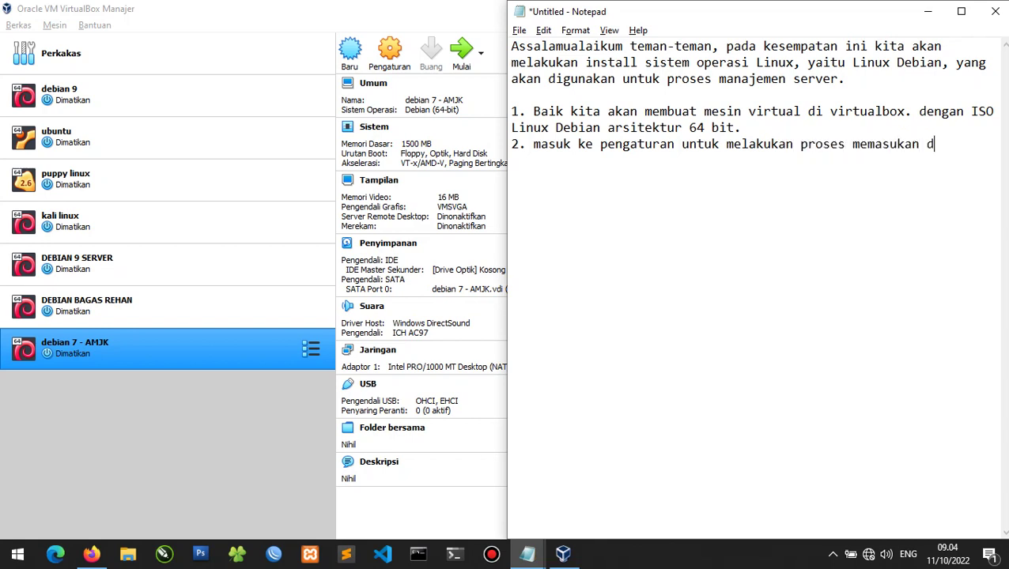
pyautogui.write('vd debian')
# In the machine's Storage settings, select the empty optical drive and choose a disk file.
pyautogui.click(391, 51)
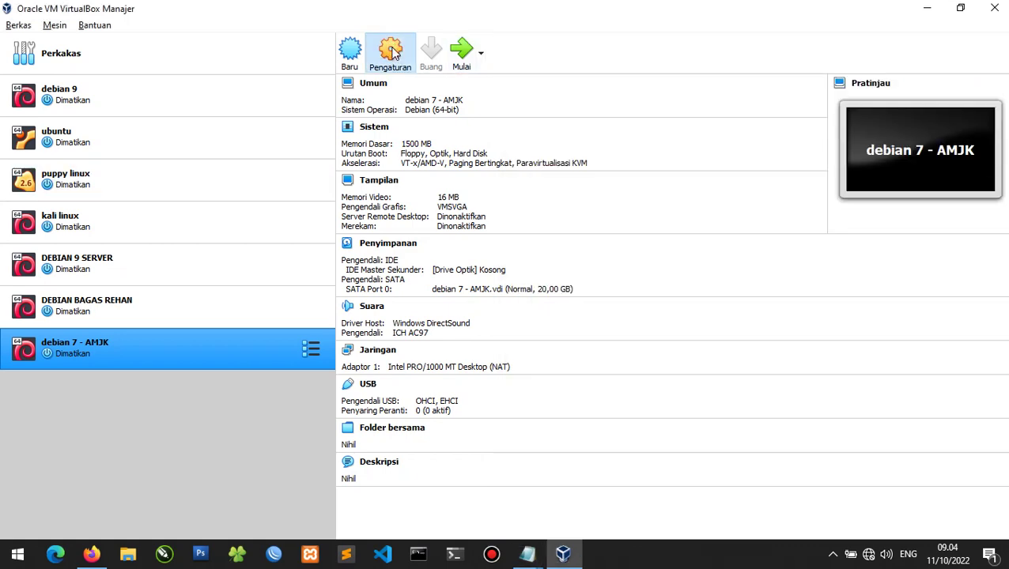
pyautogui.click(395, 52)
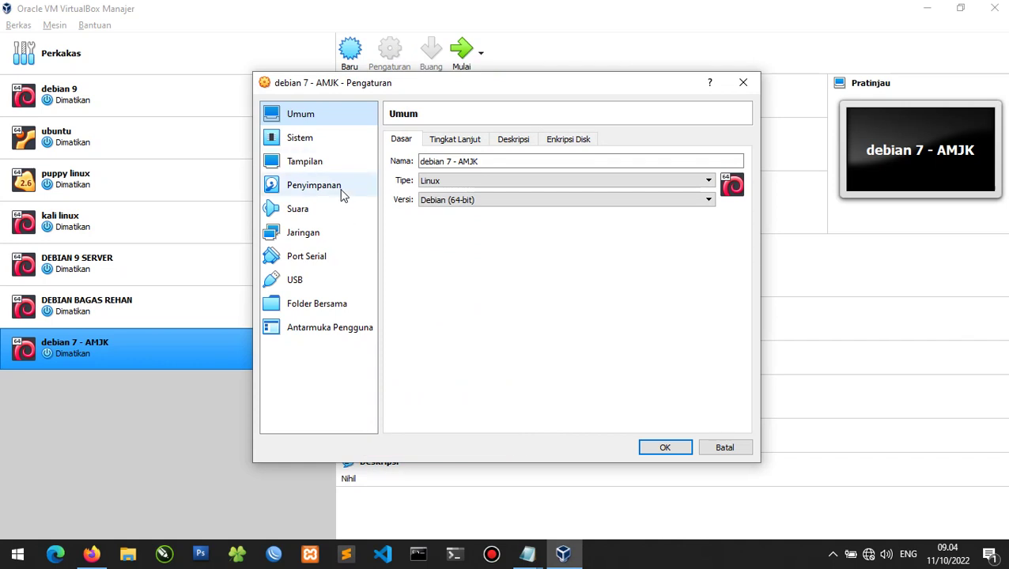
pyautogui.click(344, 191)
pyautogui.click(433, 172)
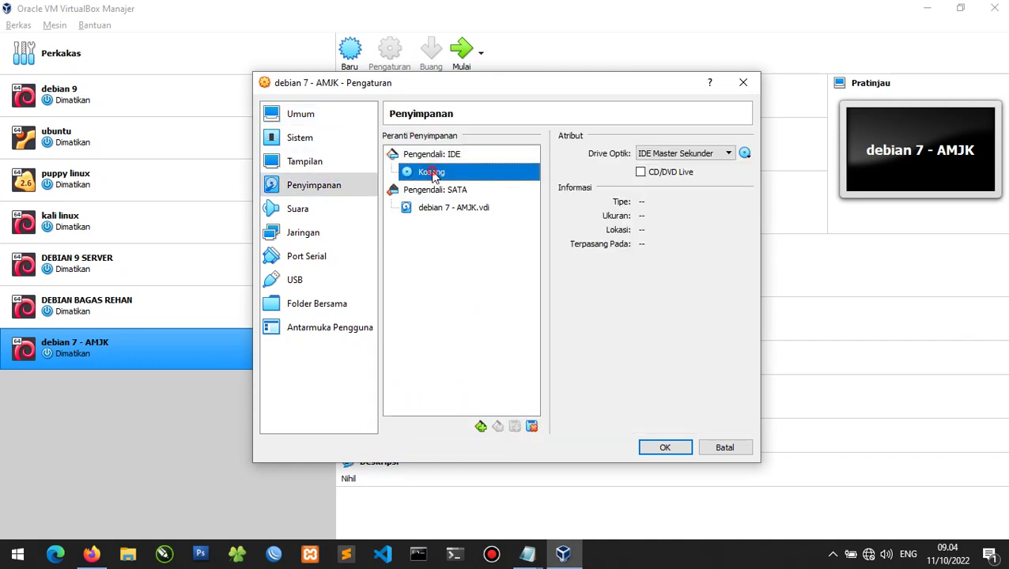
pyautogui.click(729, 154)
pyautogui.click(745, 154)
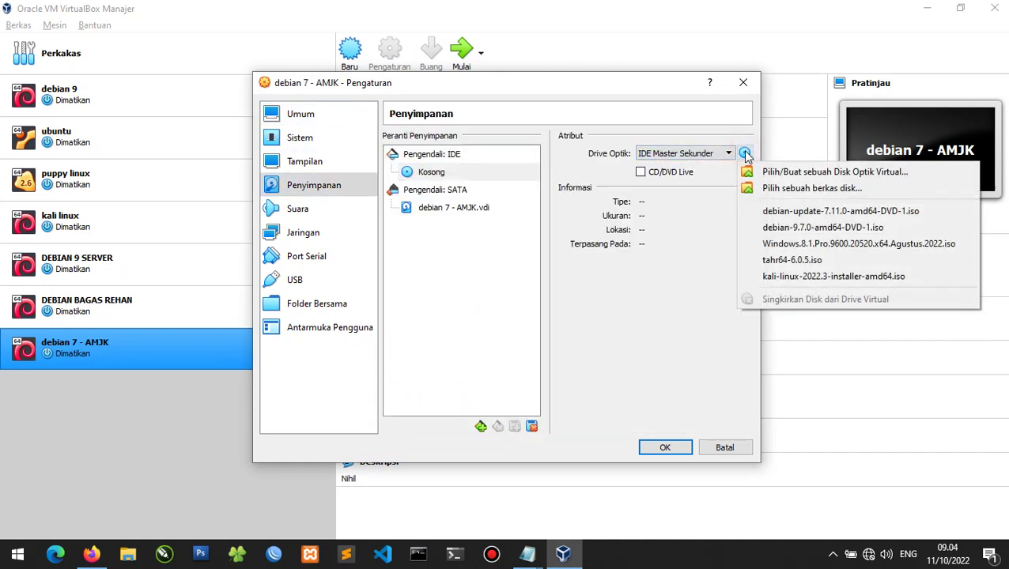
pyautogui.click(781, 190)
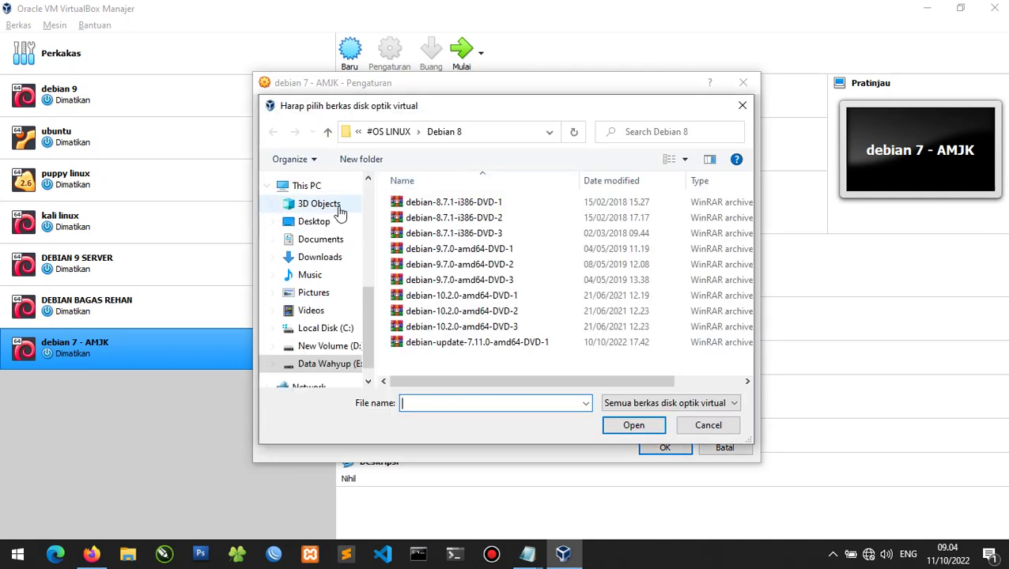
# Attach debian-7.11.0-amd64-DVD-1.iso from Downloads and save the settings.
pyautogui.scroll(1, 335, 210)
pyautogui.click(322, 299)
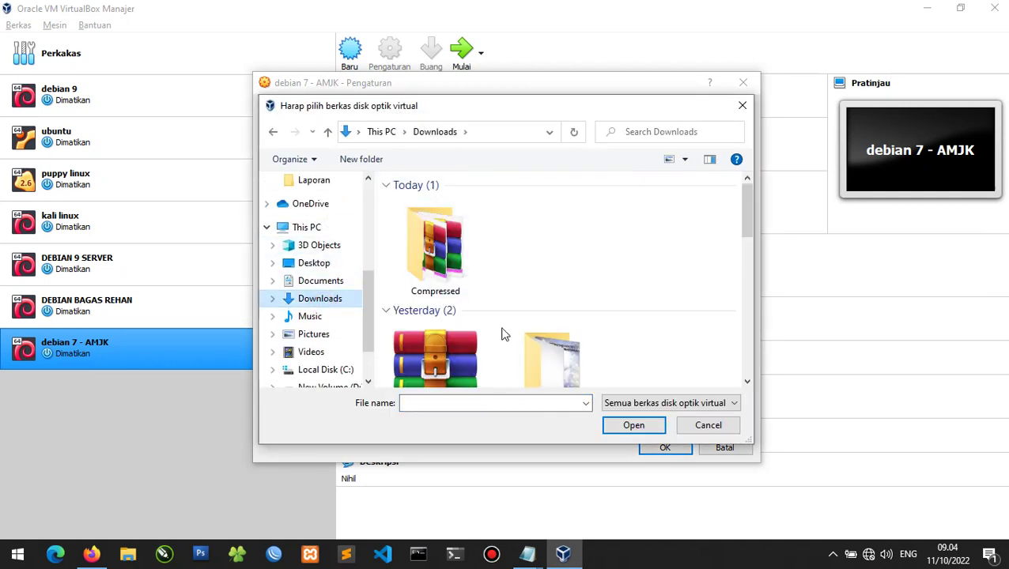
pyautogui.scroll(-2, 449, 286)
pyautogui.click(448, 289)
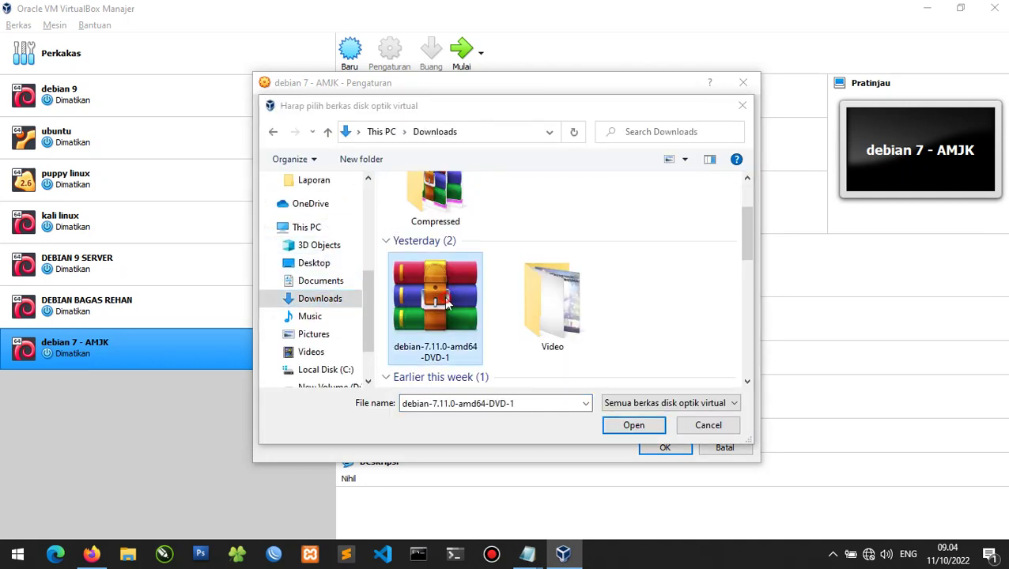
pyautogui.click(637, 426)
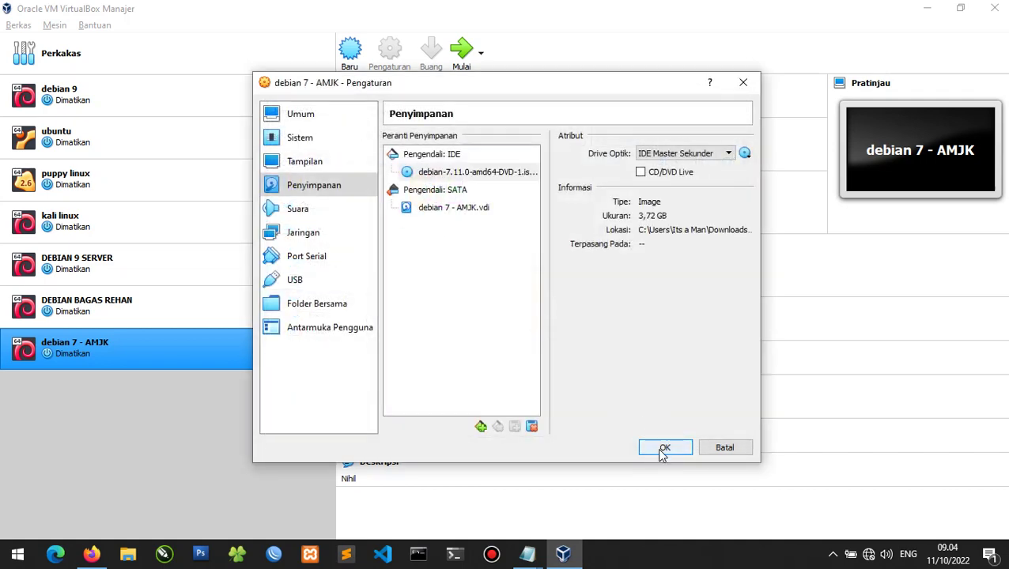
pyautogui.click(664, 449)
# Add 'kemudian mulai' to the Notepad step notes.
pyautogui.hotkey('alt', 'Tab')
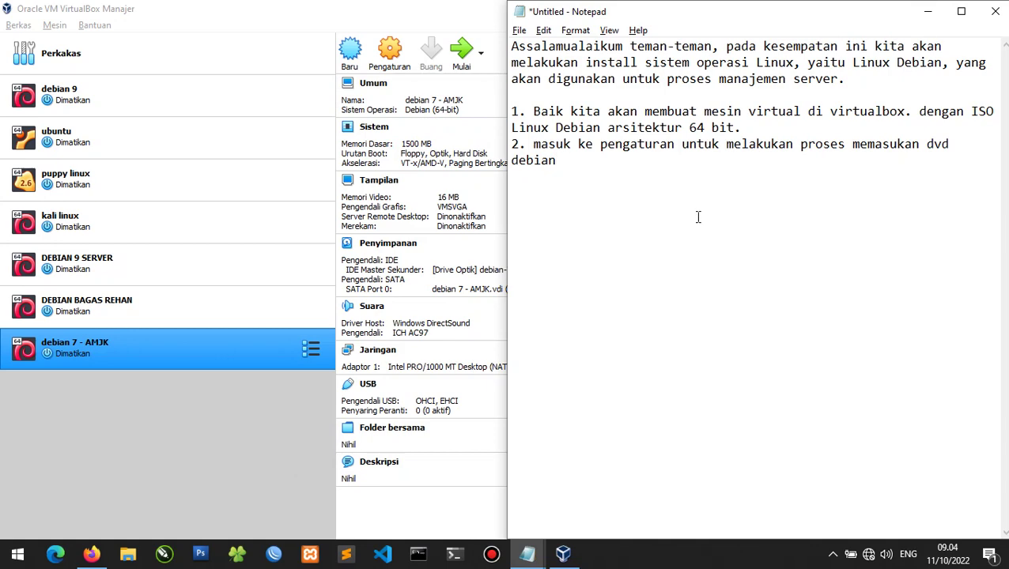
pyautogui.write('kemudian m')
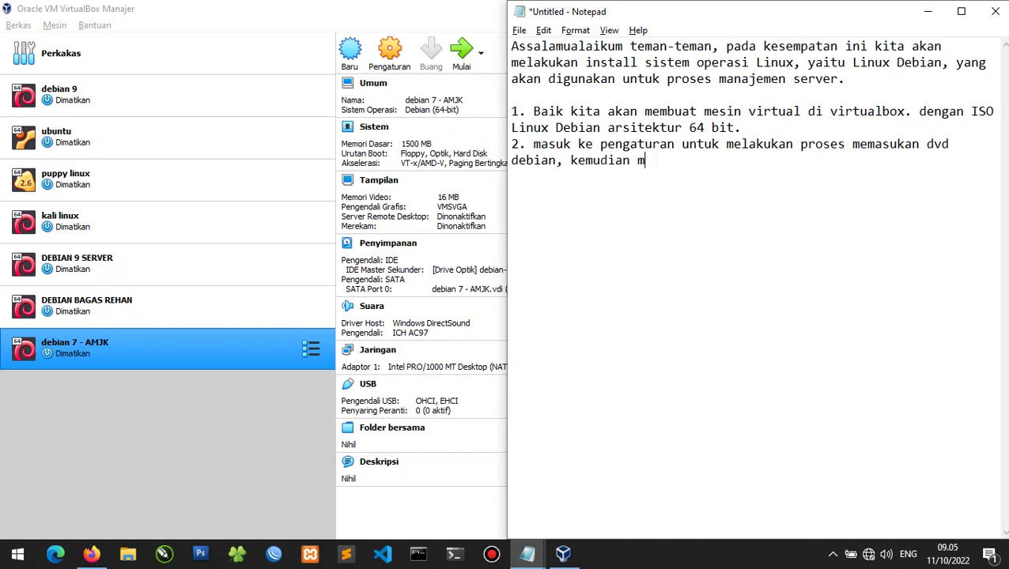
pyautogui.write('ulai.')
pyautogui.hotkey('alt', 'Tab')
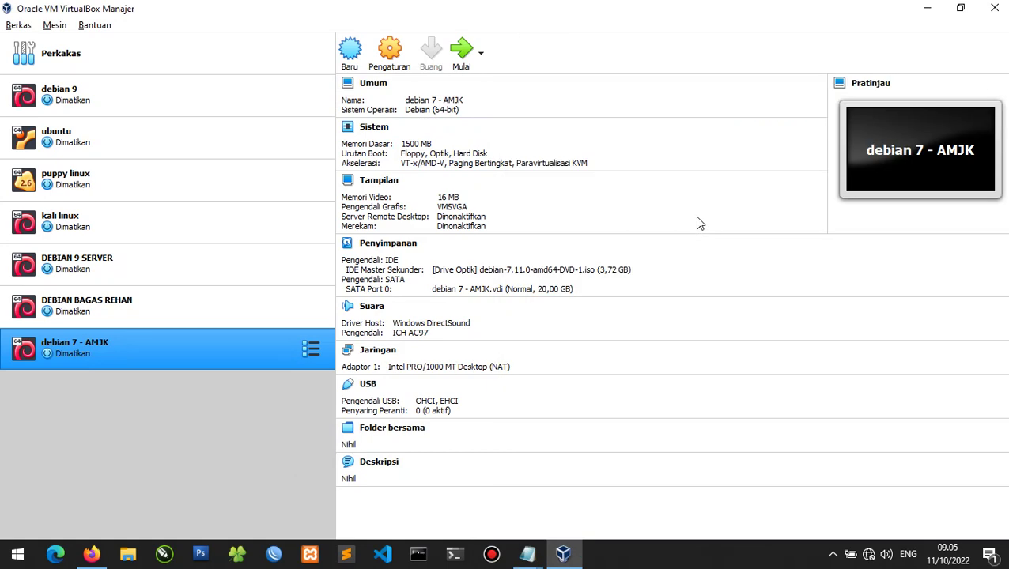
# Start debian 7 - AMJK, dismiss the keyboard notice, and tile the VM left, Notepad right.
pyautogui.click(464, 52)
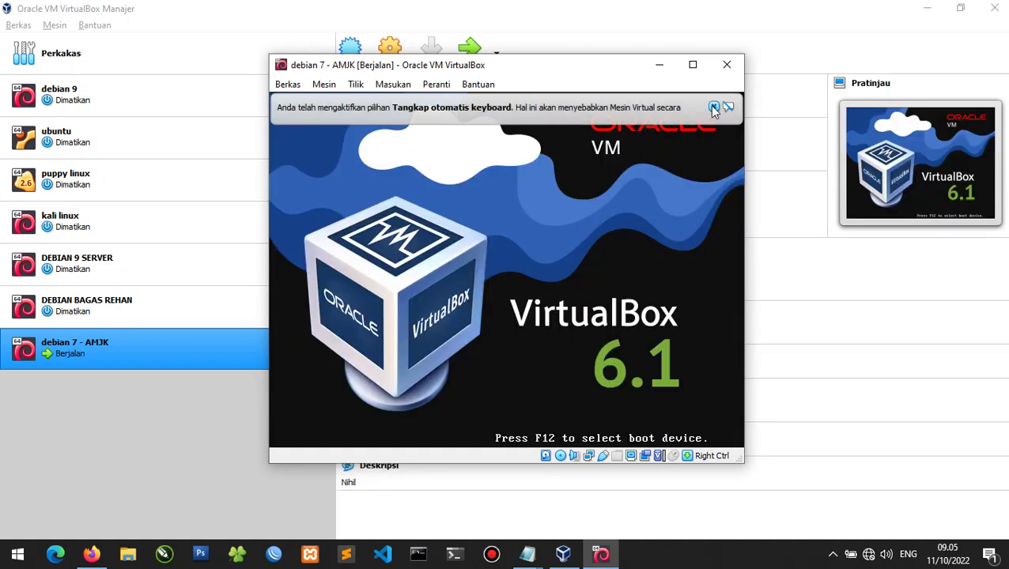
pyautogui.click(714, 108)
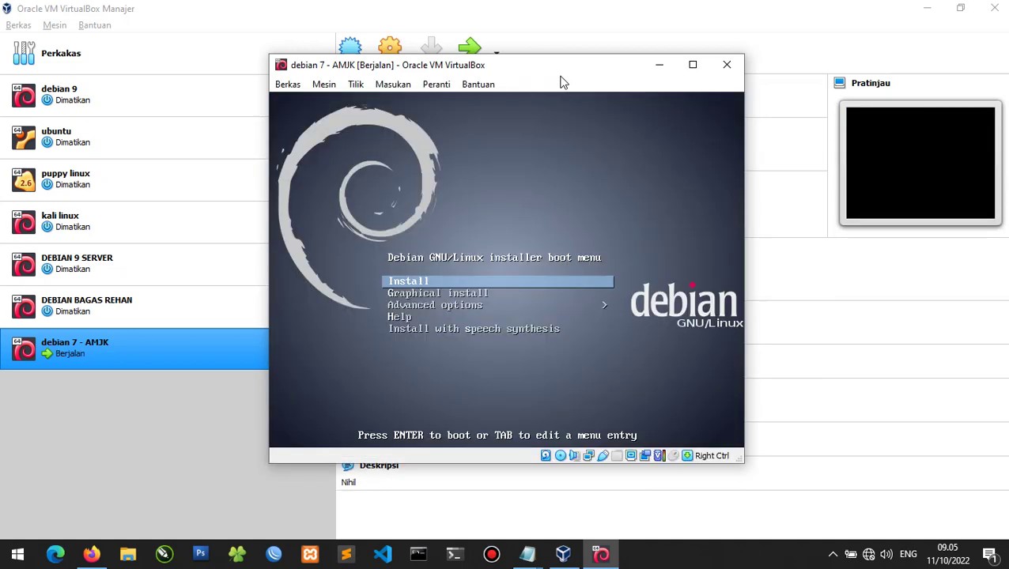
pyautogui.click(557, 70)
pyautogui.moveTo(557, 70); pyautogui.dragTo(2, 87)
pyautogui.click(637, 54)
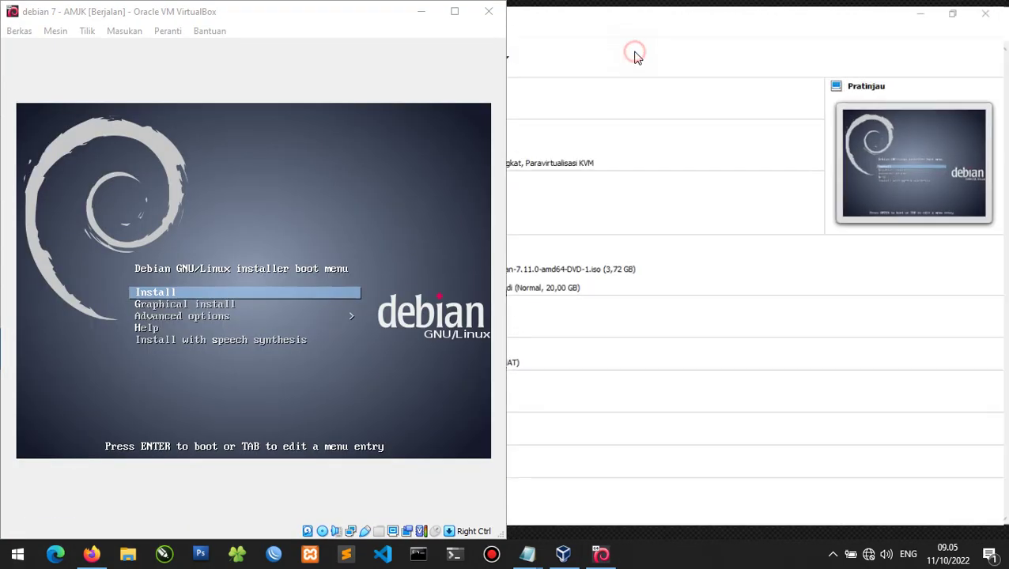
pyautogui.moveTo(526, 554)
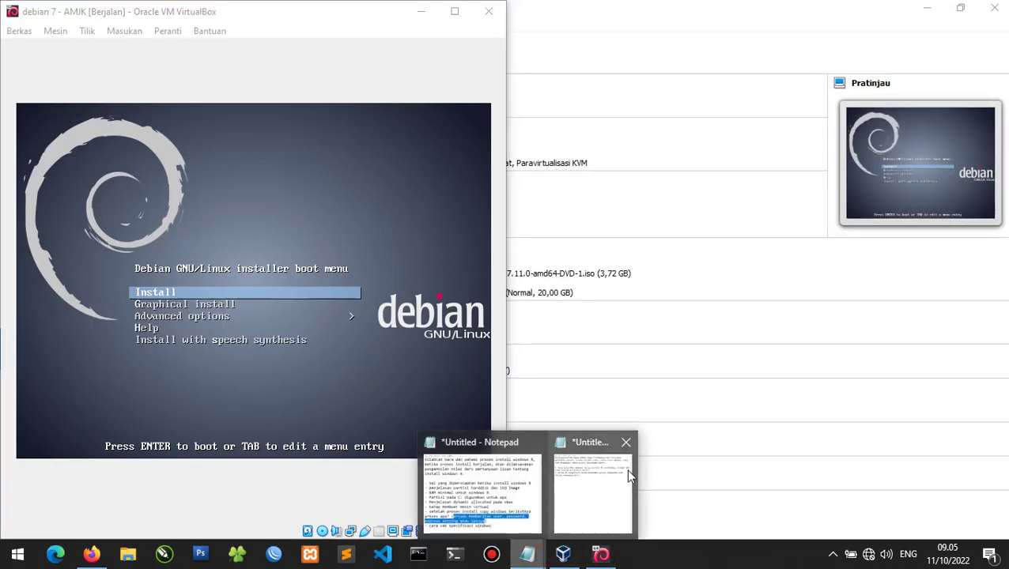
pyautogui.click(563, 484)
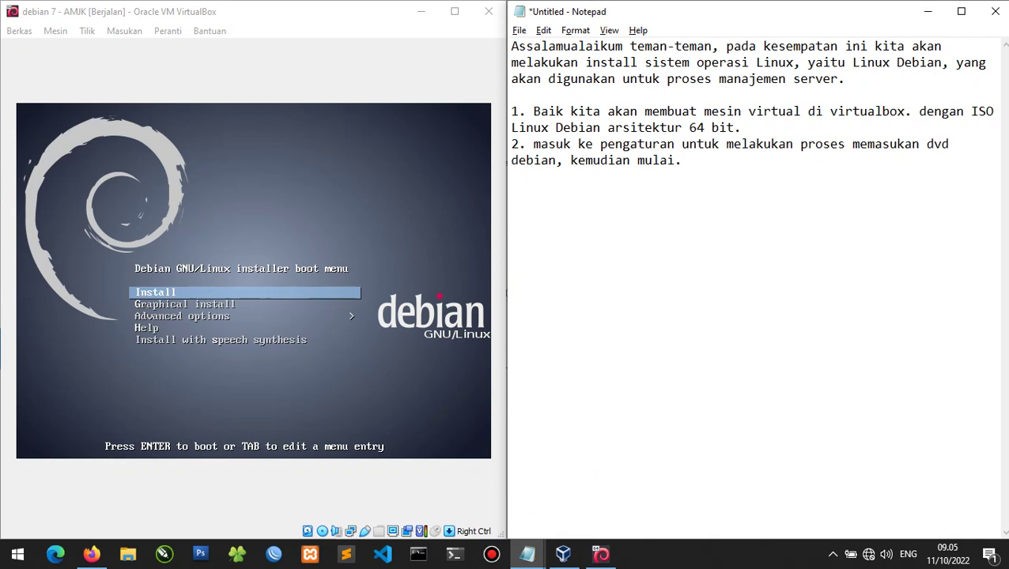
# Note that INSTALL gives the CLI version and Graphical Install gives the GUI.
pyautogui.write('Proses Inst')
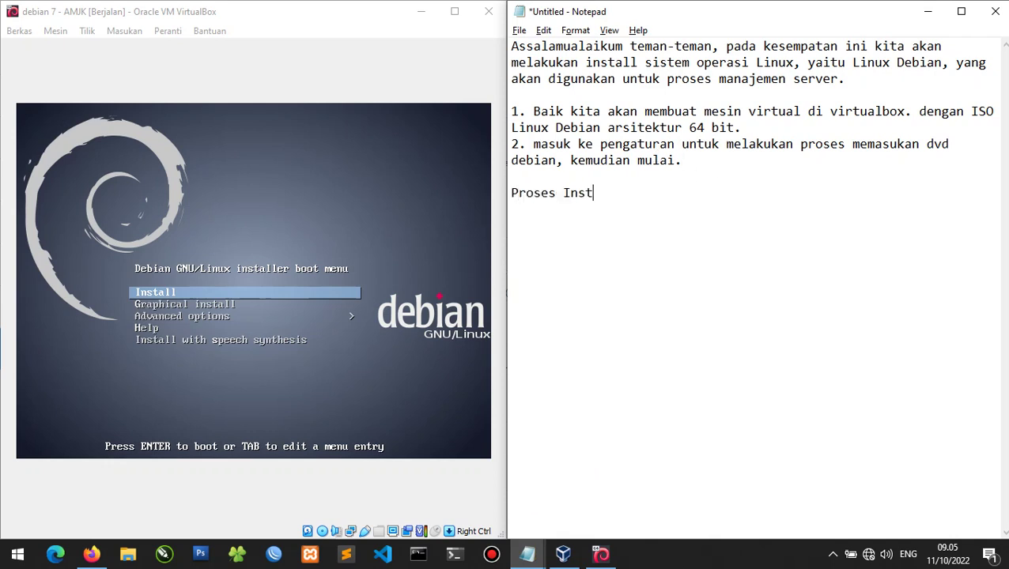
pyautogui.write('all Debian 7 ')
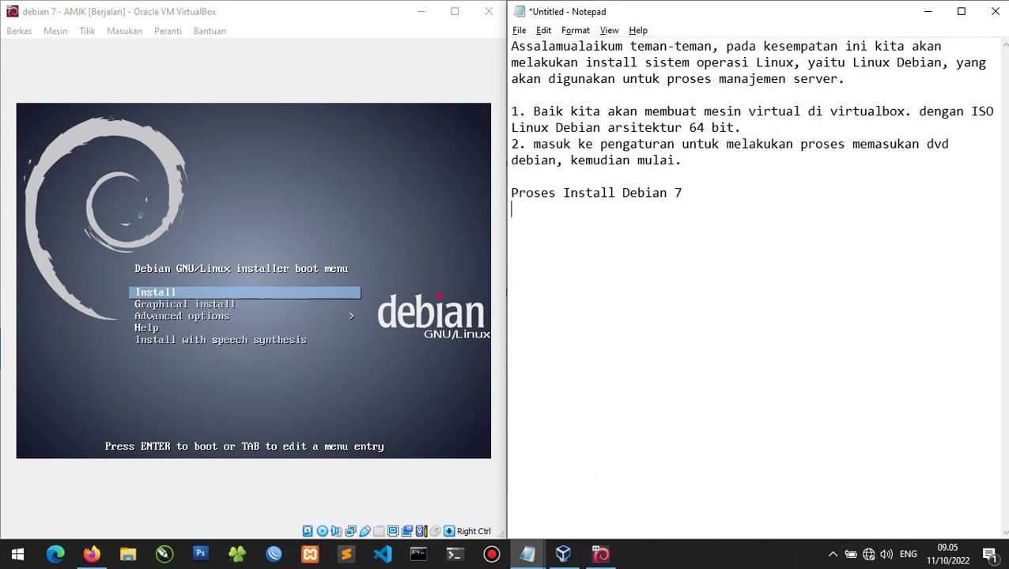
pyautogui.write('1. untuk melakukan ins')
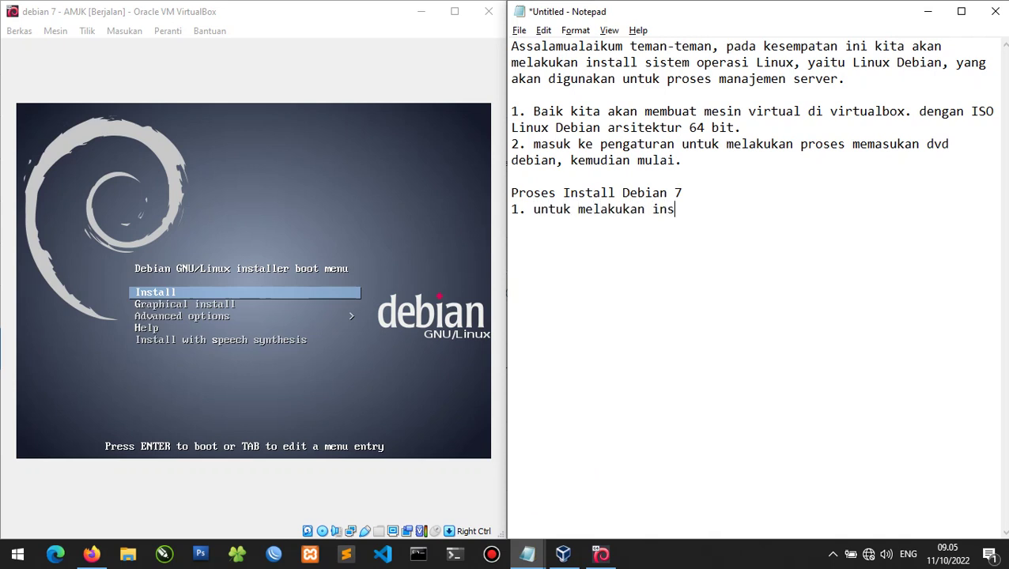
pyautogui.write('tall versi ')
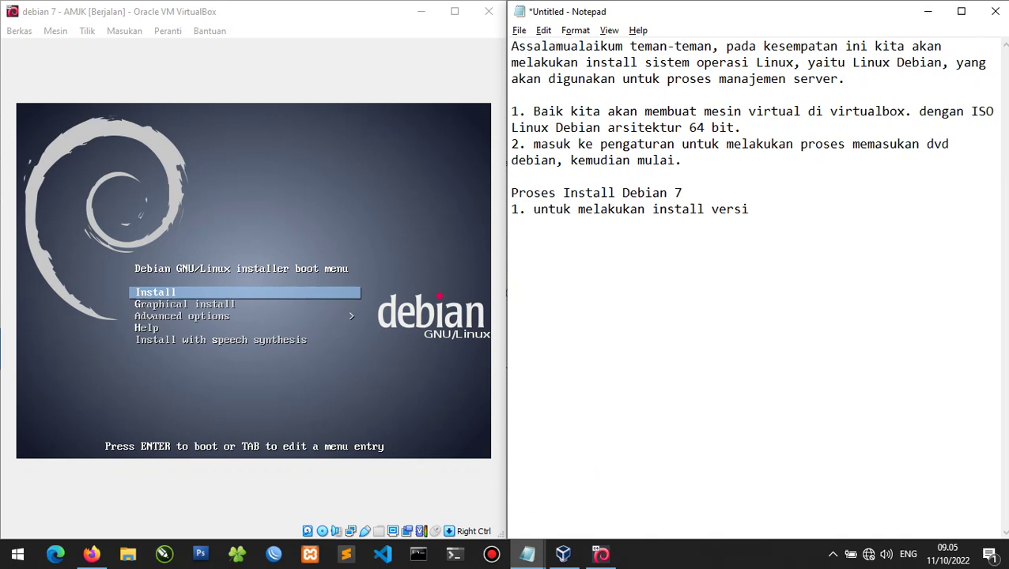
pyautogui.write('CLI bisa mem')
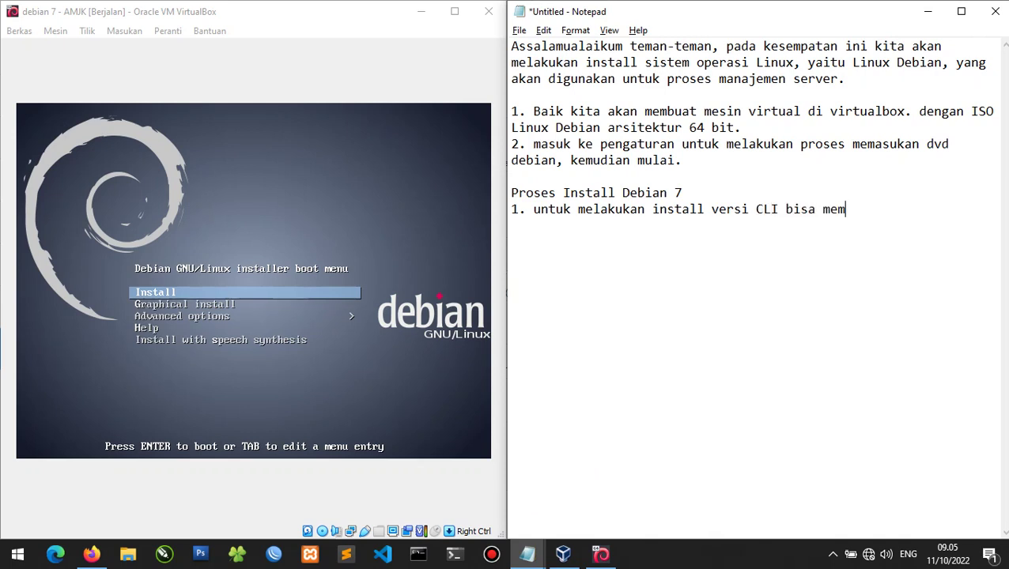
pyautogui.write('ilih INSTALL')
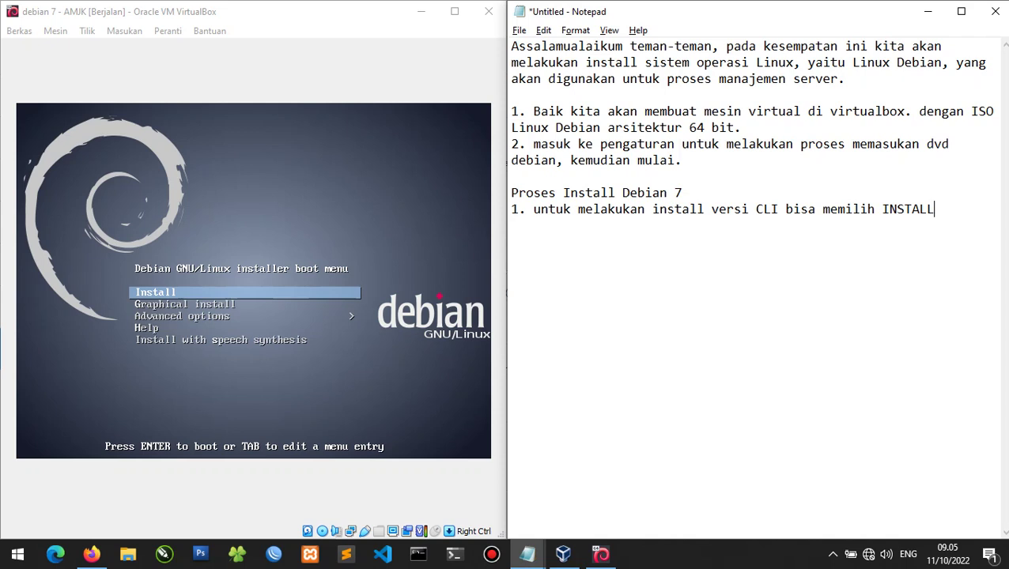
pyautogui.write('sedangkan untuk ')
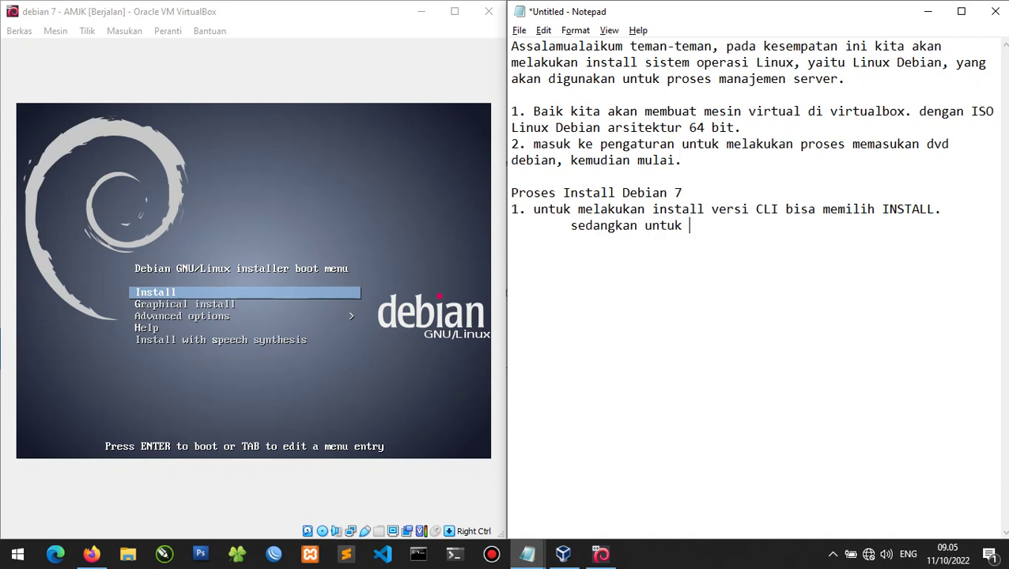
pyautogui.write('memilih GUI b')
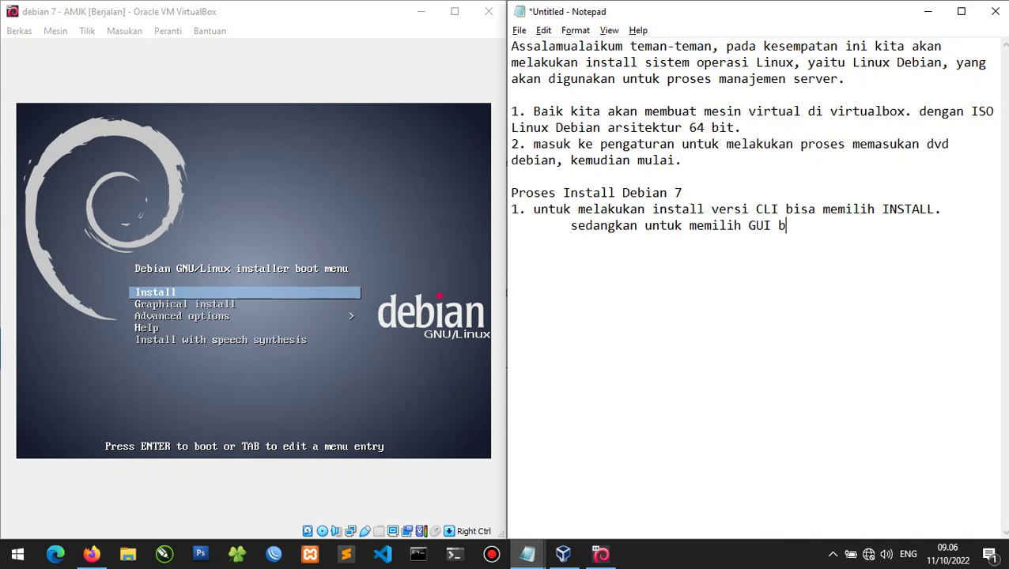
pyautogui.write('isa di pilih G')
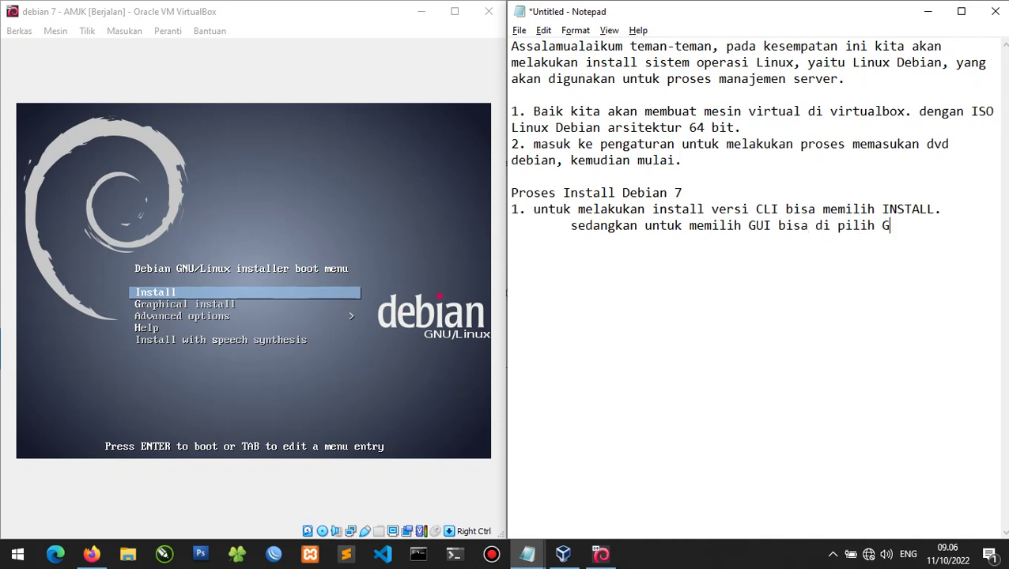
pyautogui.write('raphical Install')
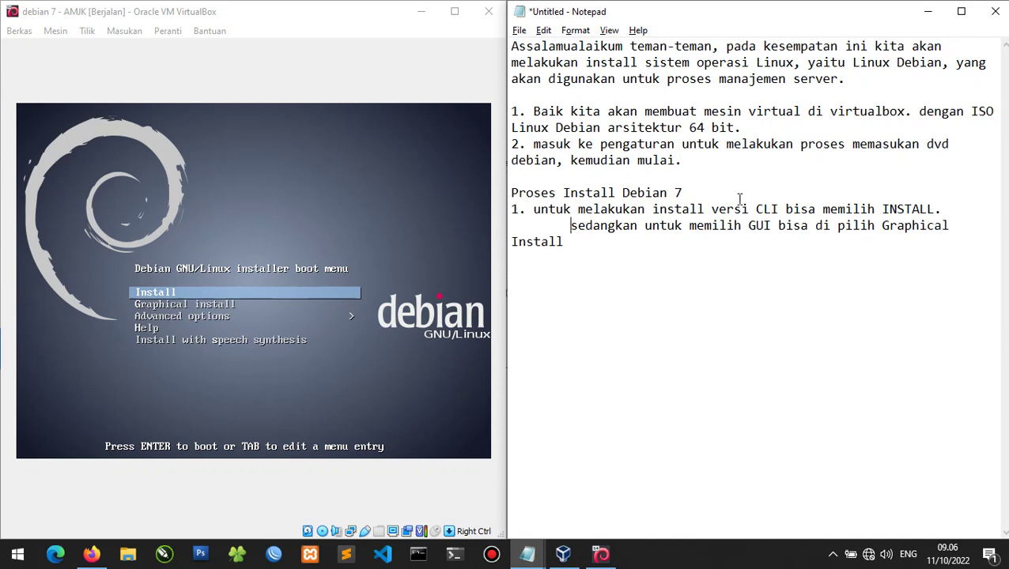
pyautogui.press('BackSpace')
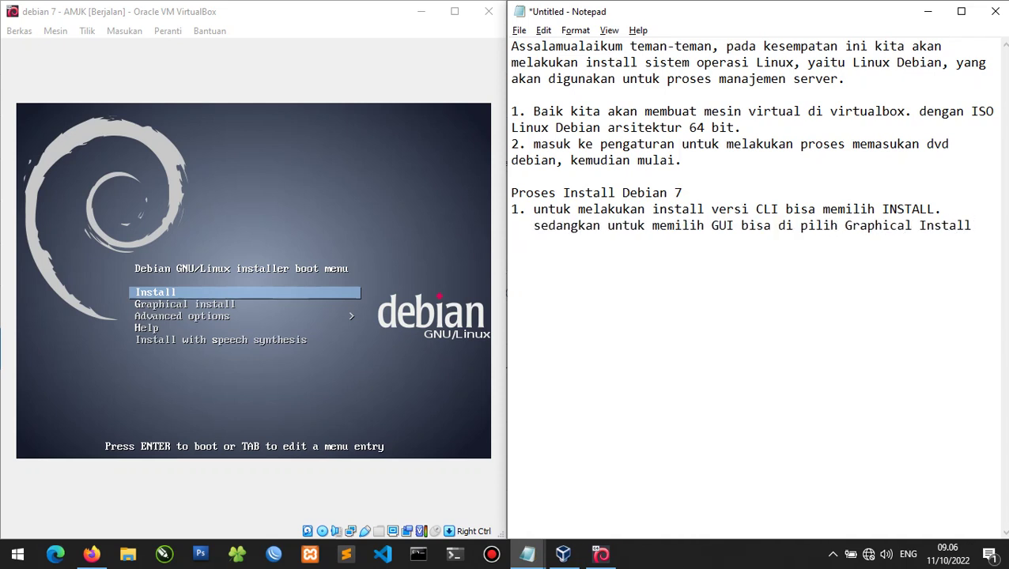
pyautogui.click(273, 44)
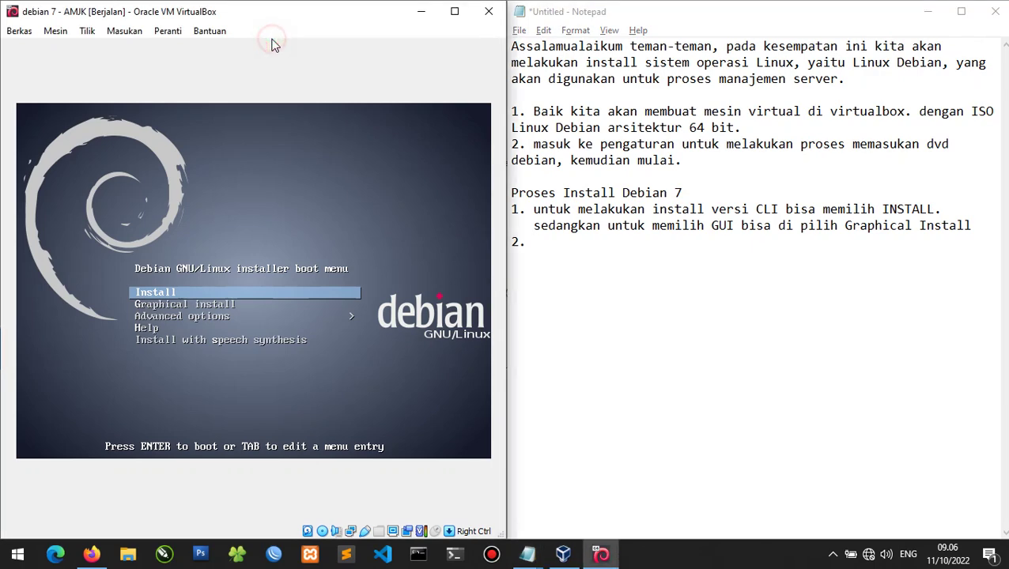
# Launch the text-mode Install entry from the Debian boot menu.
pyautogui.press('Down')
pyautogui.press('Up')
pyautogui.press('Return')
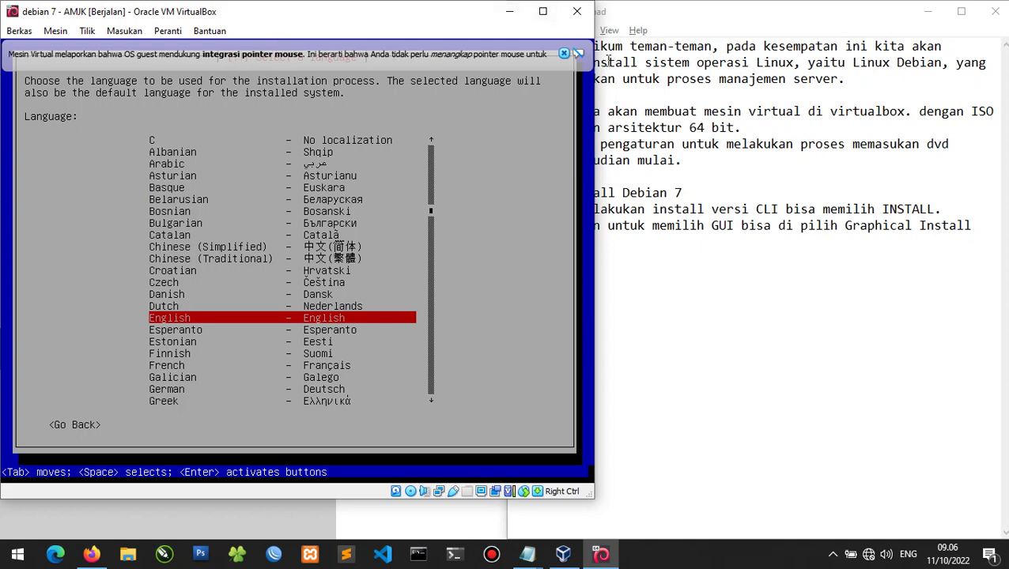
# Write a note about choosing English and pressing ENTER, then confirm English as installer language.
pyautogui.click(739, 284)
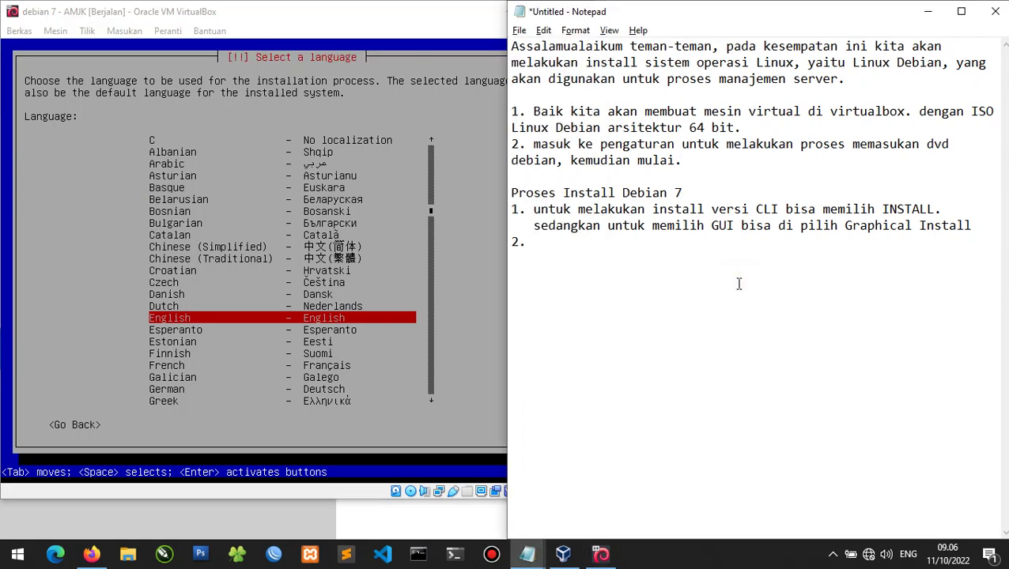
pyautogui.write('disini kita m')
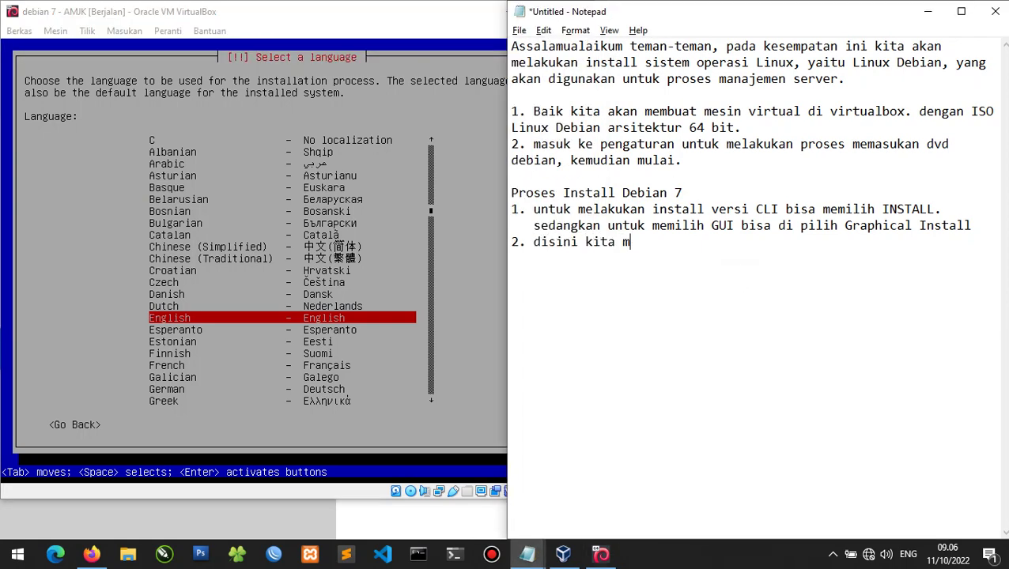
pyautogui.write('emilih bahasa ingg')
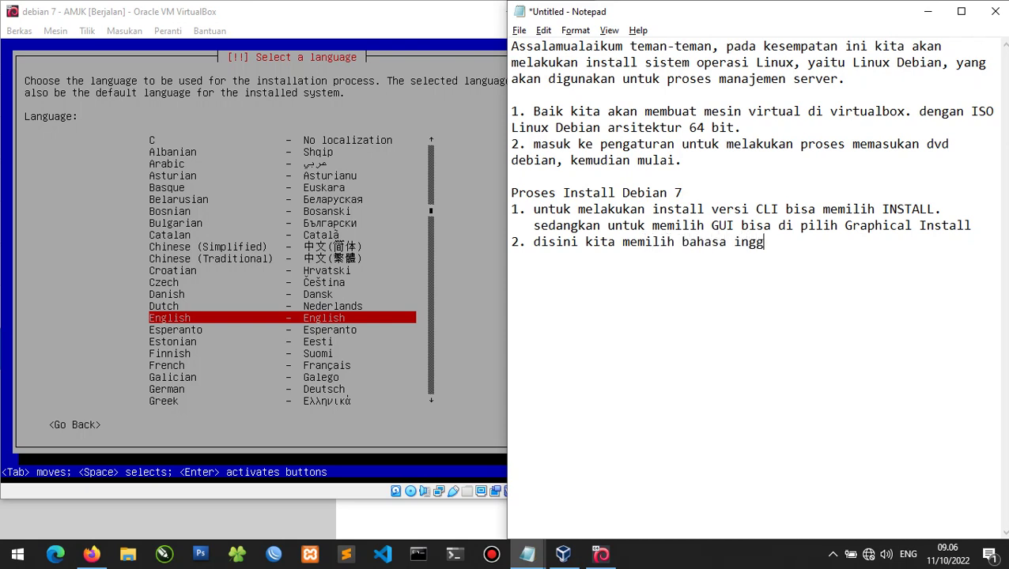
pyautogui.write('ris saja,')
pyautogui.click(220, 260)
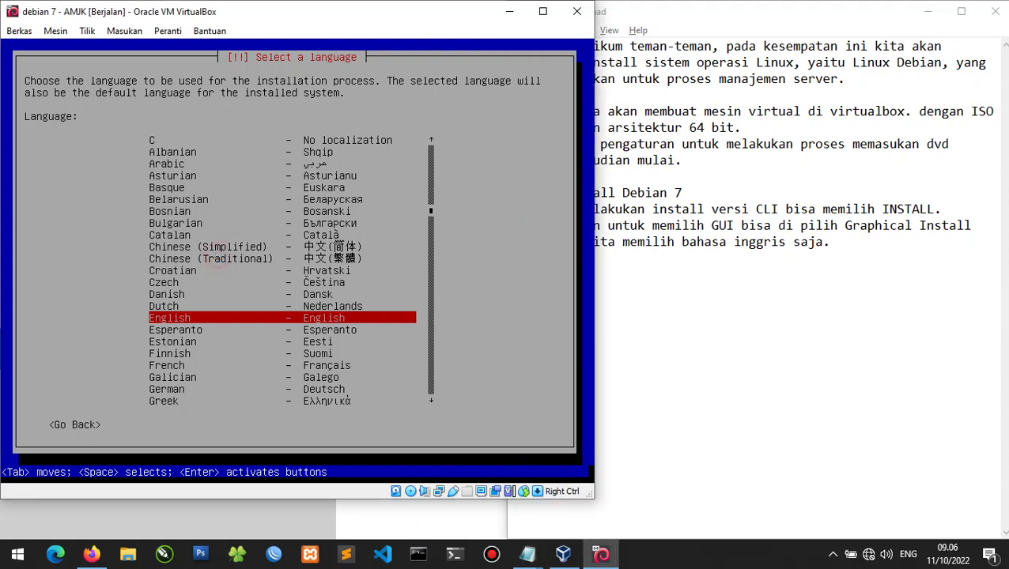
pyautogui.press('Tab')
pyautogui.press('Tab')
pyautogui.hotkey('alt', 'Tab')
pyautogui.press('BackSpace')
pyautogui.press('BackSpace')
pyautogui.press('BackSpace')
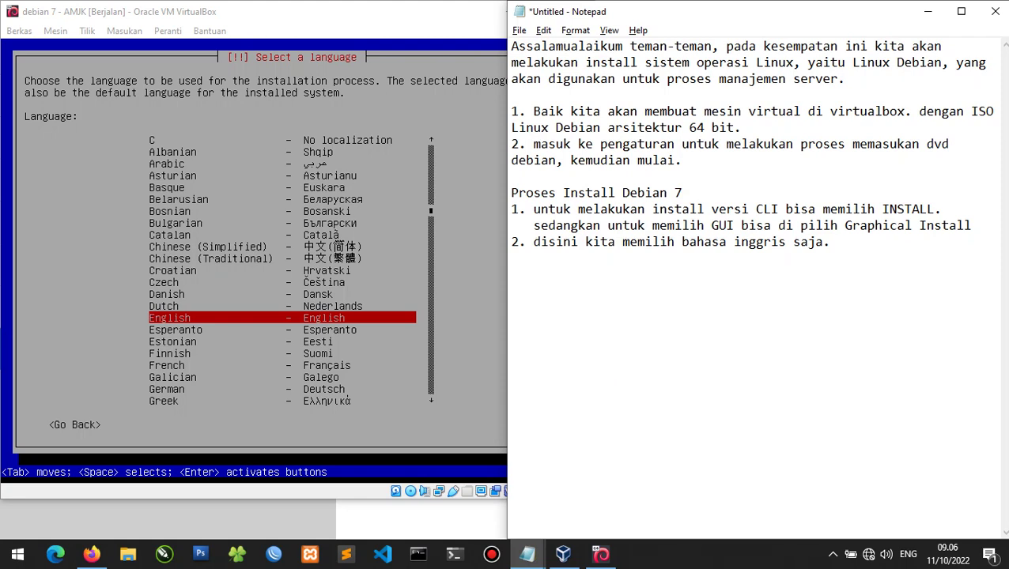
pyautogui.write('tekan enENTE')
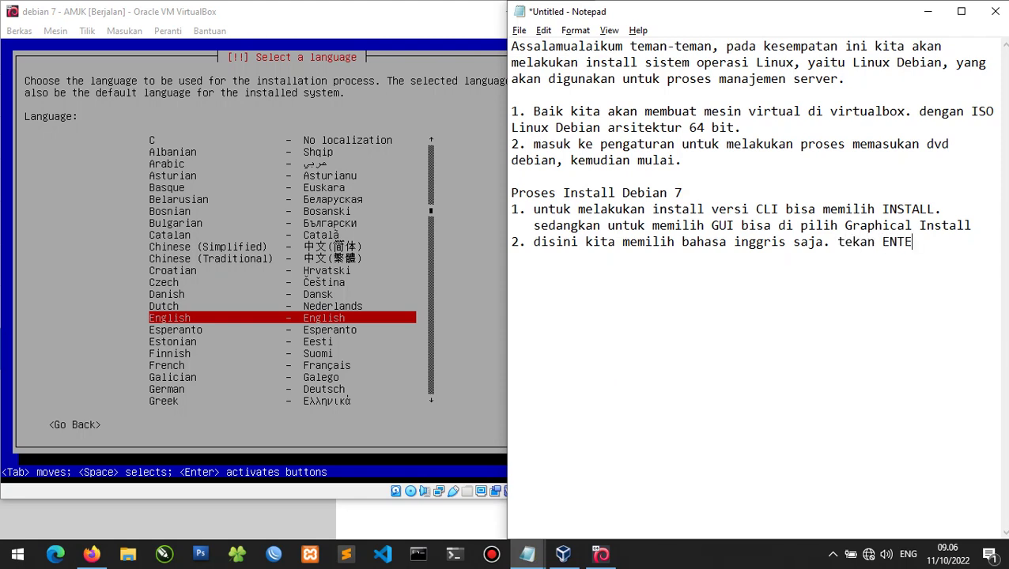
pyautogui.write('R untuk memilih nya.')
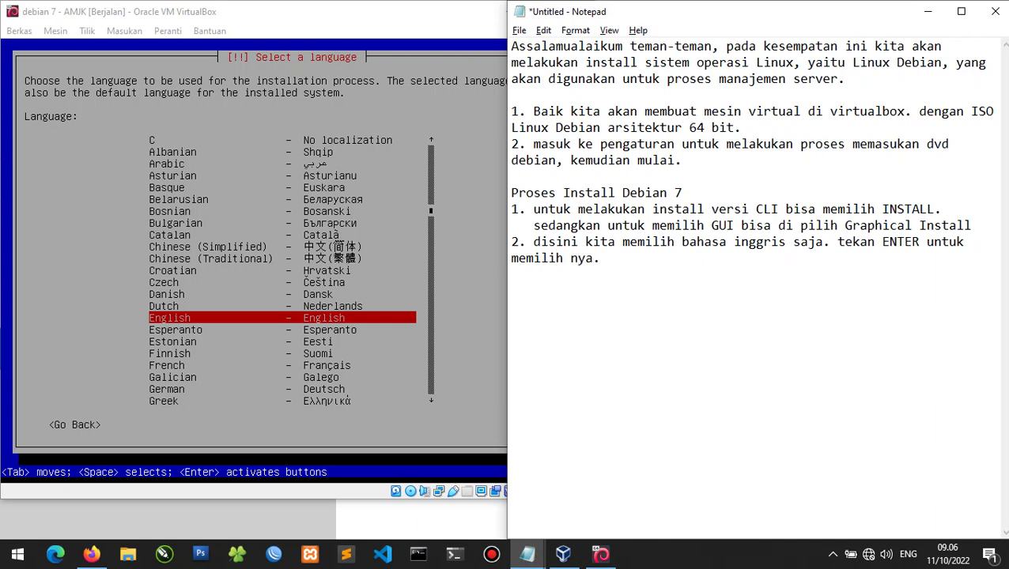
pyautogui.press('BackSpace')
pyautogui.write('3.')
pyautogui.click(4, 180)
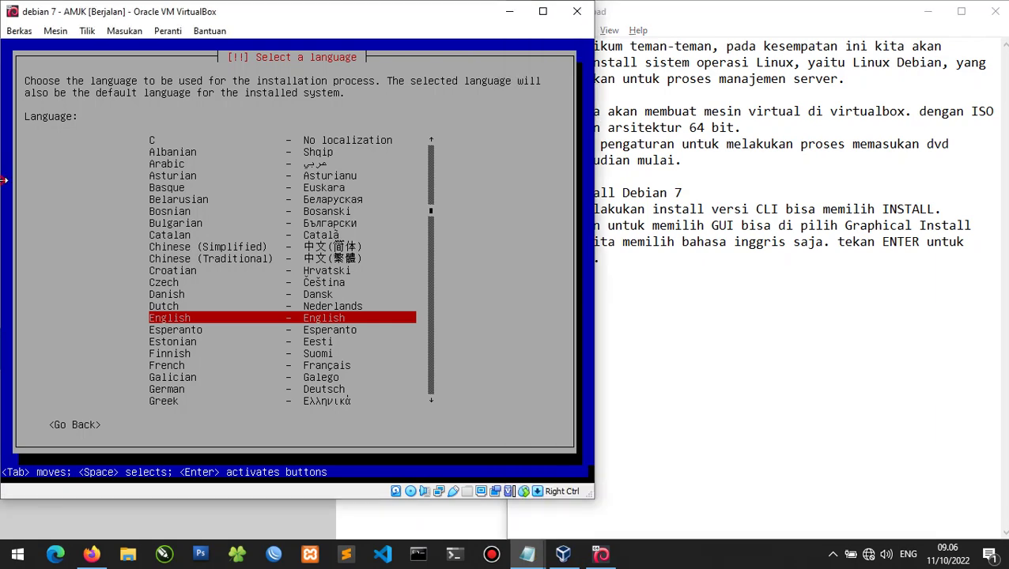
pyautogui.press('Return')
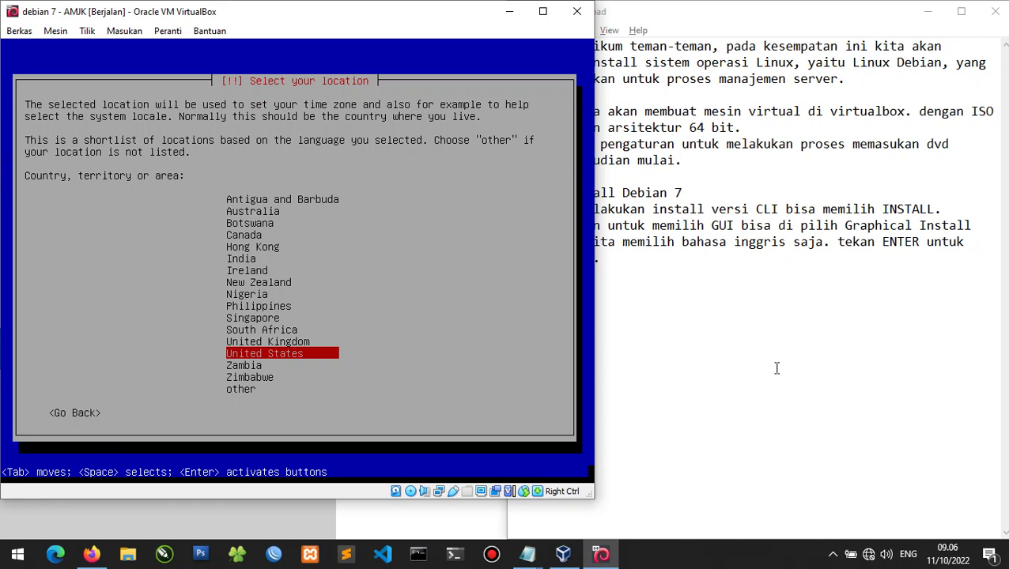
# Note that the location should match the reader's own, here 'disini saya pilih indonesia.'.
pyautogui.click(777, 368)
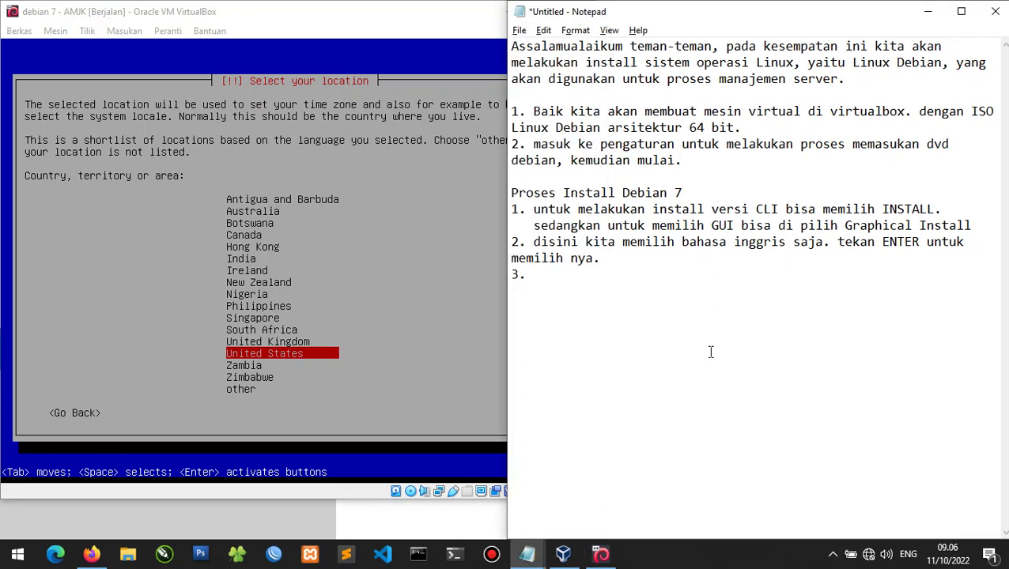
pyautogui.write('untuk lokasi ')
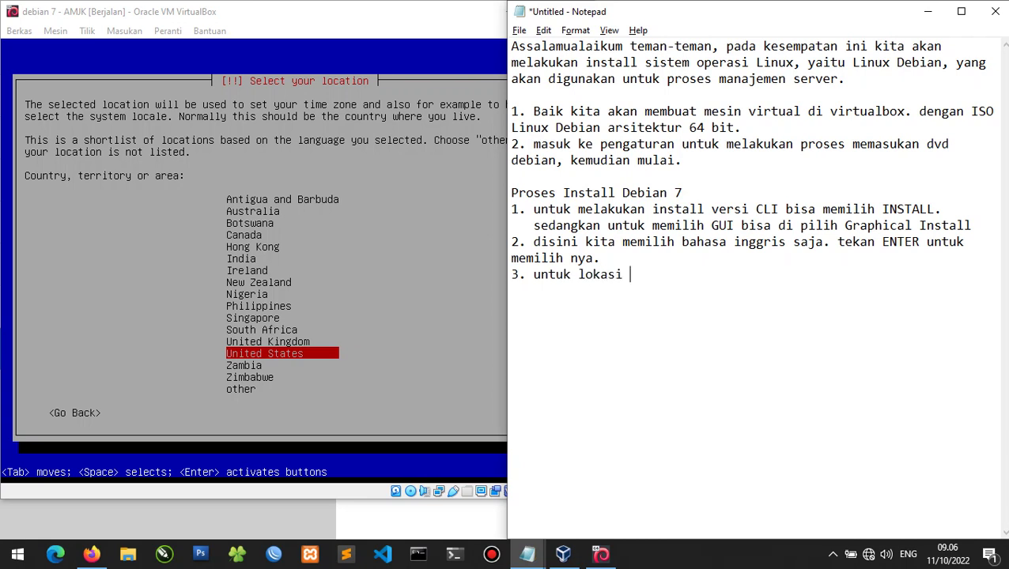
pyautogui.write('silahkan pilih m')
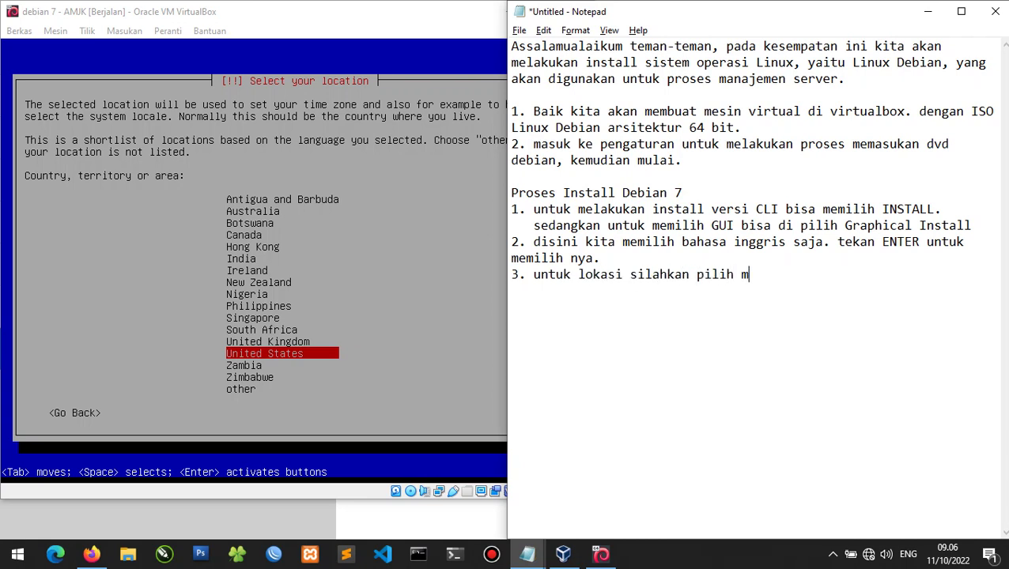
pyautogui.write('enyesuaikan l')
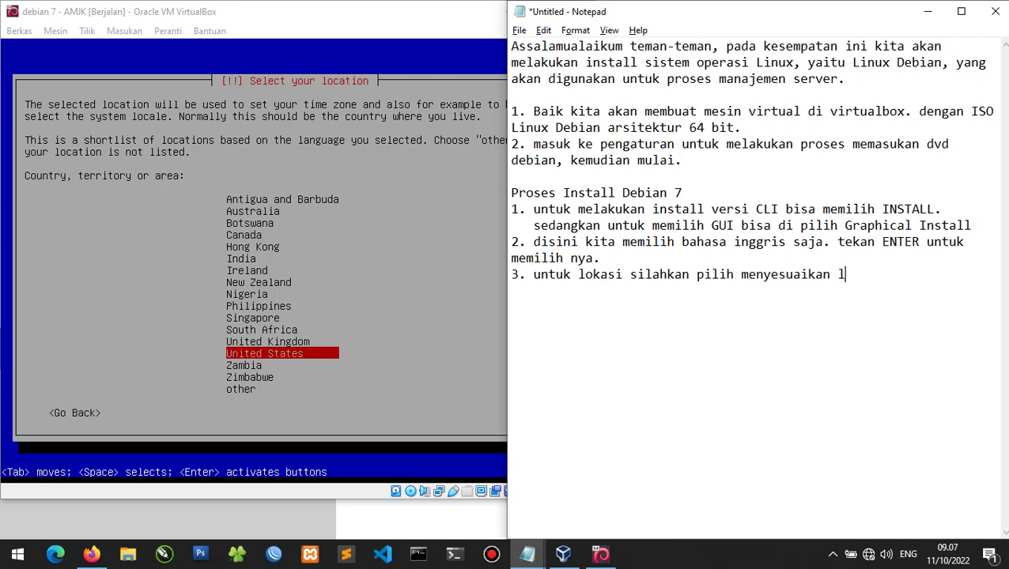
pyautogui.write('okasi teman0tema')
pyautogui.press('BackSpace')
pyautogui.press('BackSpace')
pyautogui.press('BackSpace')
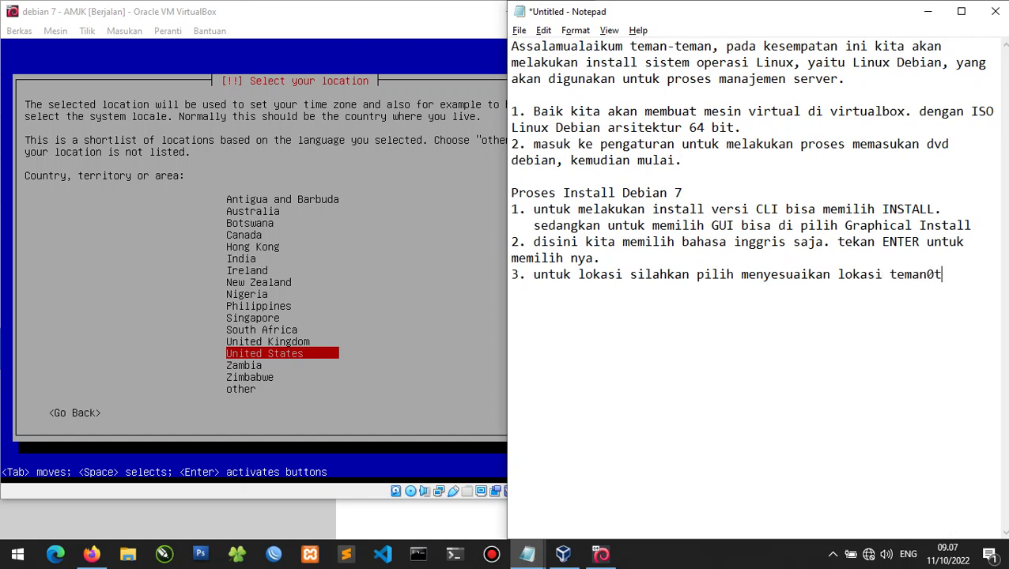
pyautogui.press('BackSpace')
pyautogui.press('BackSpace')
pyautogui.write('-teman.')
pyautogui.press('Return')
pyautogui.write('disini saya p')
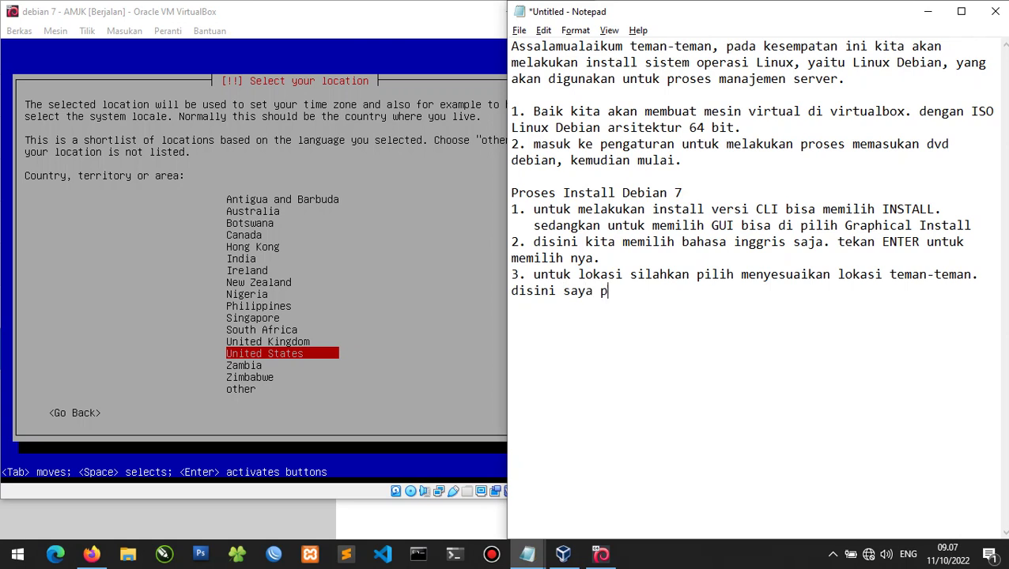
pyautogui.write('ilih indonesia.')
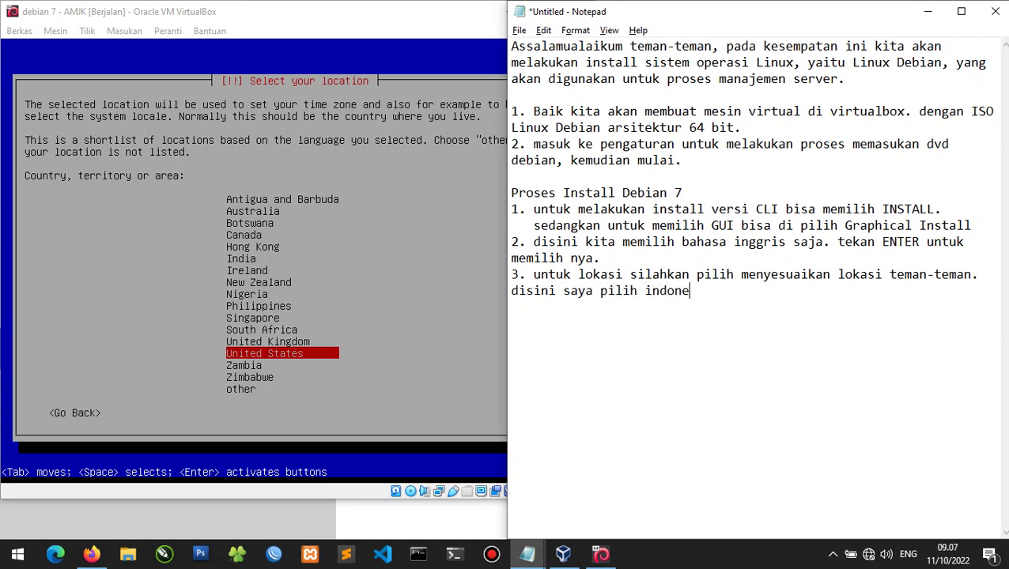
# Set the installer location to other > Asia > Indonesia.
pyautogui.click(601, 554)
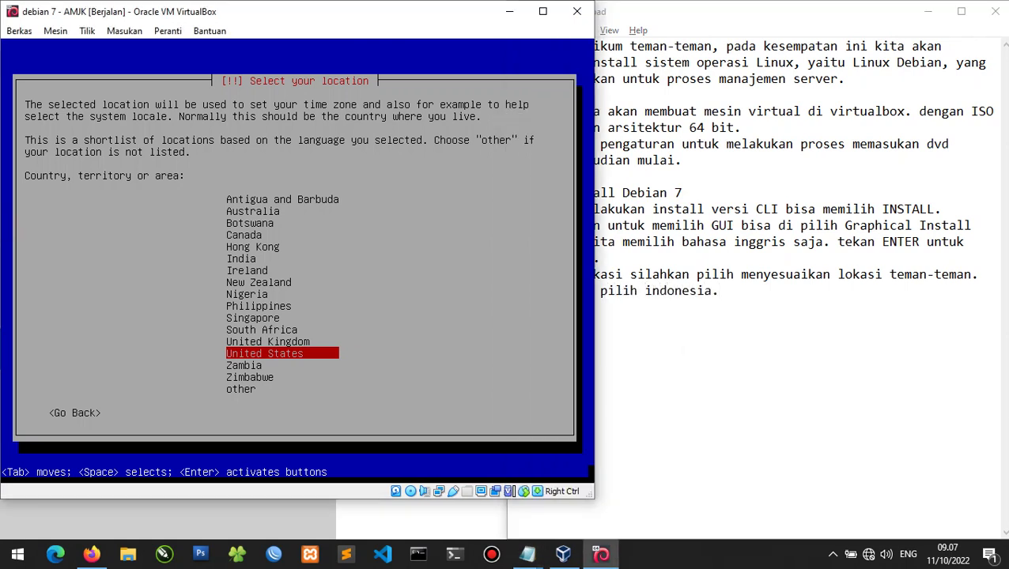
pyautogui.press('Down')
pyautogui.press('Down')
pyautogui.press('Down')
pyautogui.press('Return')
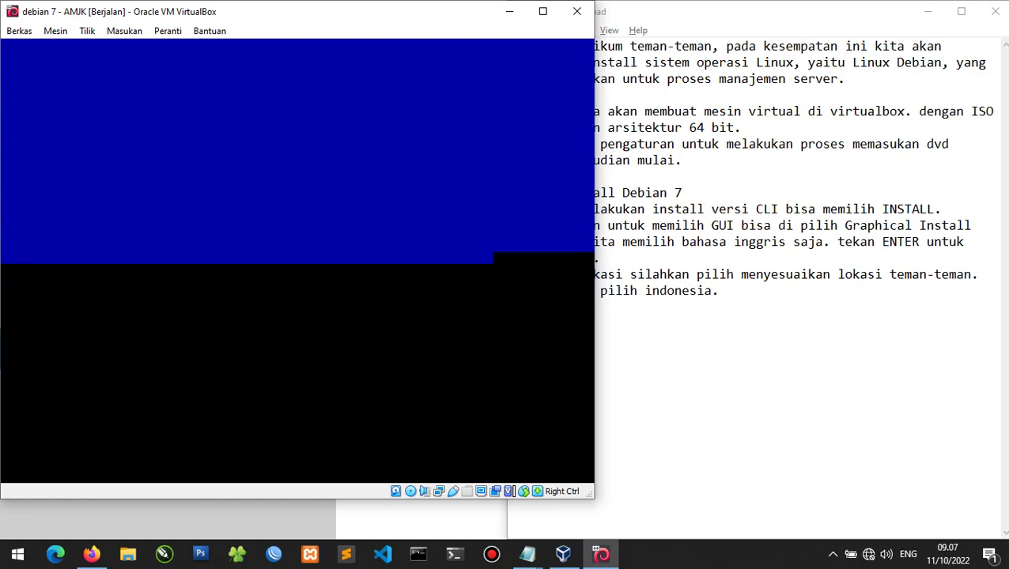
pyautogui.press('Home')
pyautogui.press('Down')
pyautogui.press('Down')
pyautogui.press('Return')
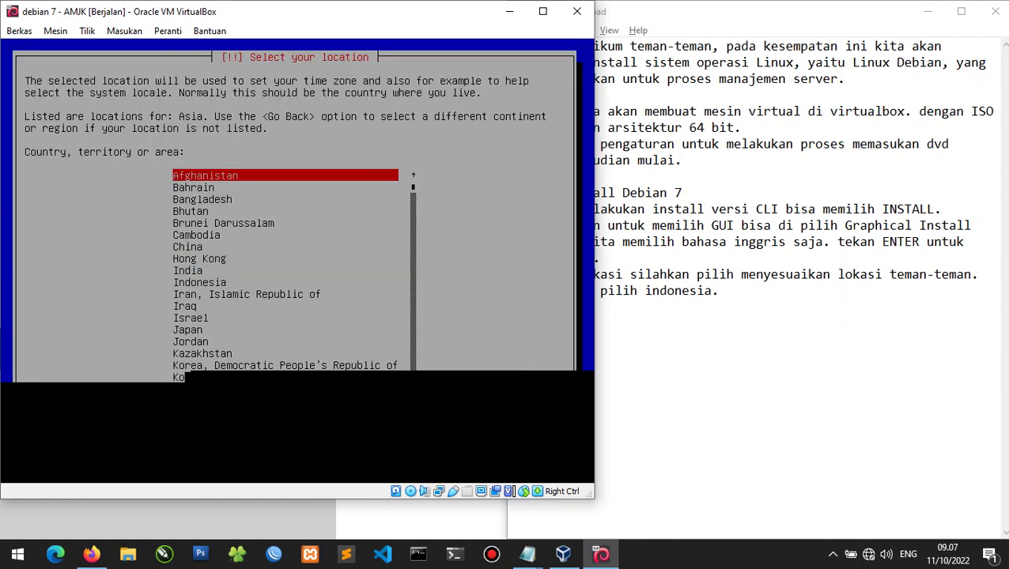
pyautogui.press('i')
pyautogui.press('Down')
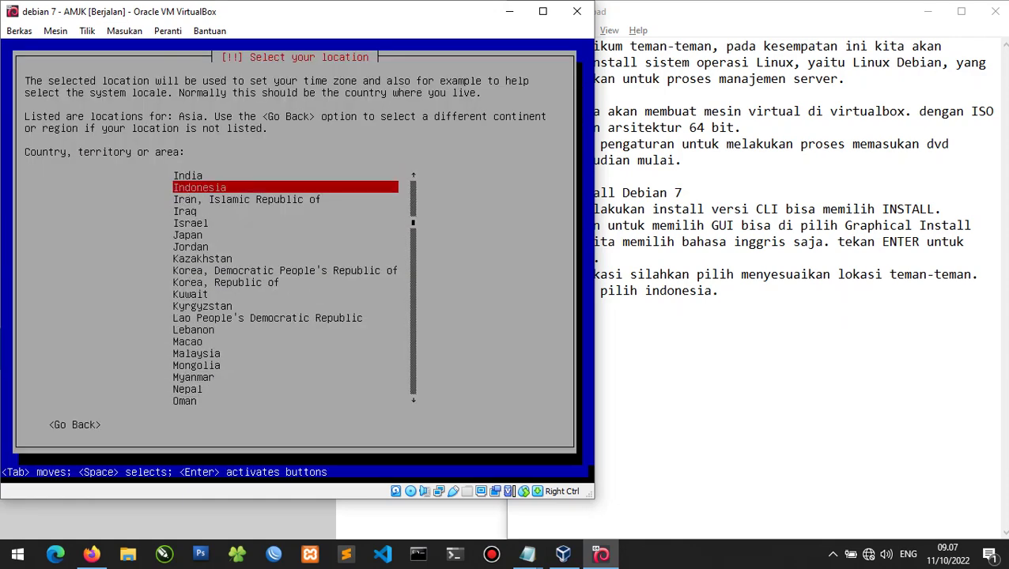
pyautogui.press('Return')
pyautogui.click(755, 319)
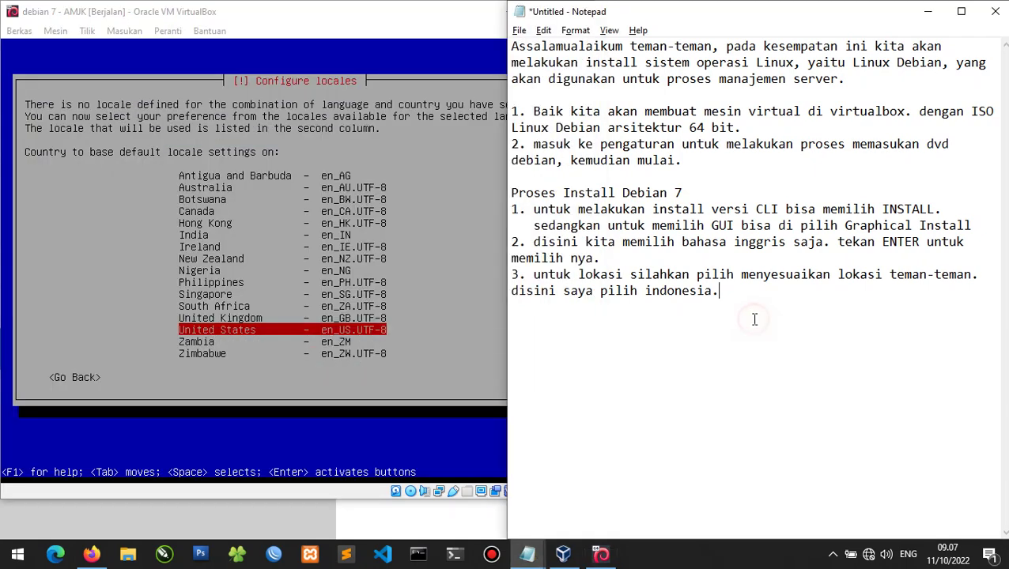
# Add '(other-asia-indonesia)' and step 4 about choosing the United States locale, enter.
pyautogui.write('(other-asia-indon')
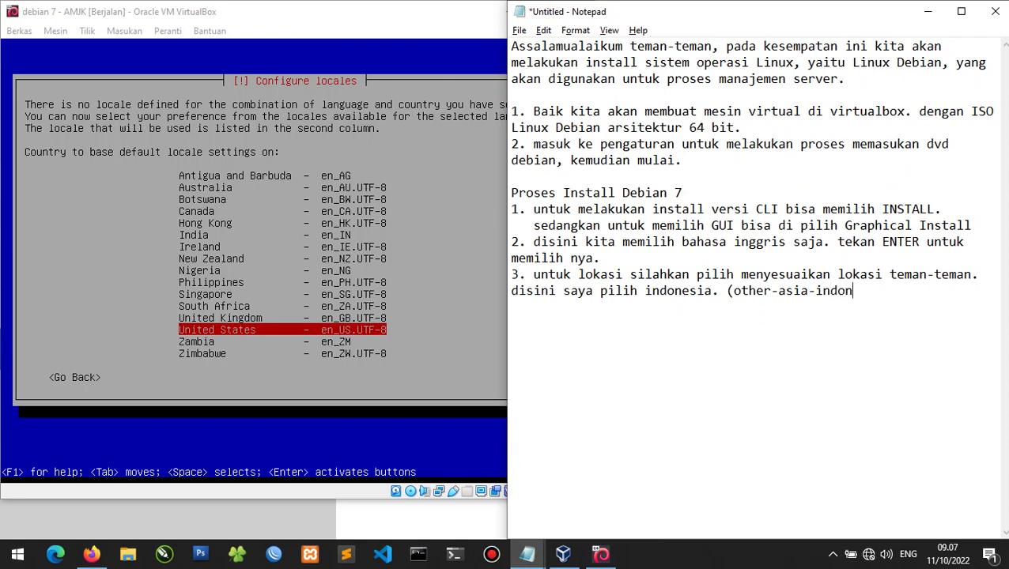
pyautogui.write('esia)')
pyautogui.press('Return')
pyautogui.write('4.')
pyautogui.write(' me')
pyautogui.write('onfigurasi lokal ')
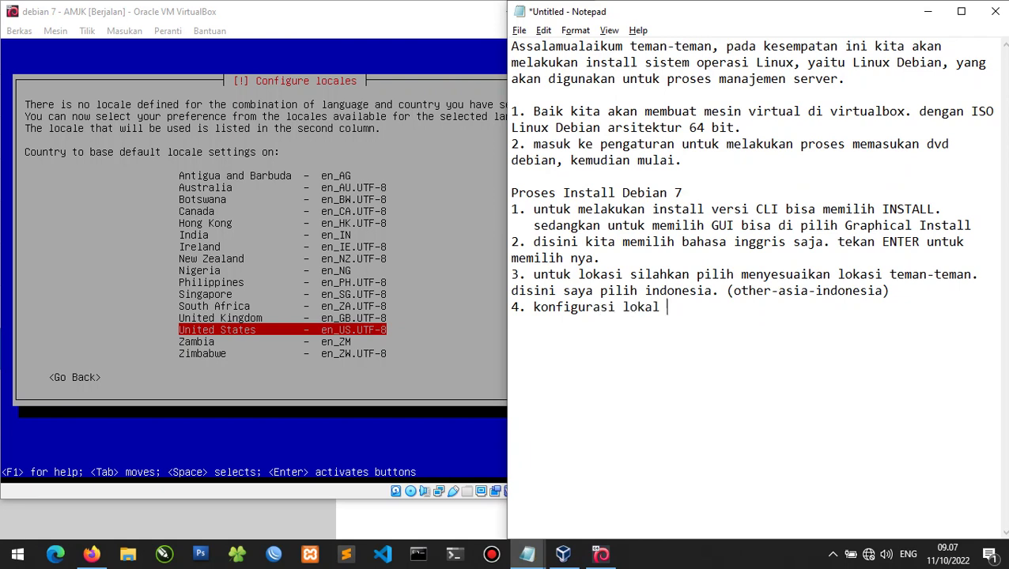
pyautogui.write('pilih united states')
pyautogui.press('alt')
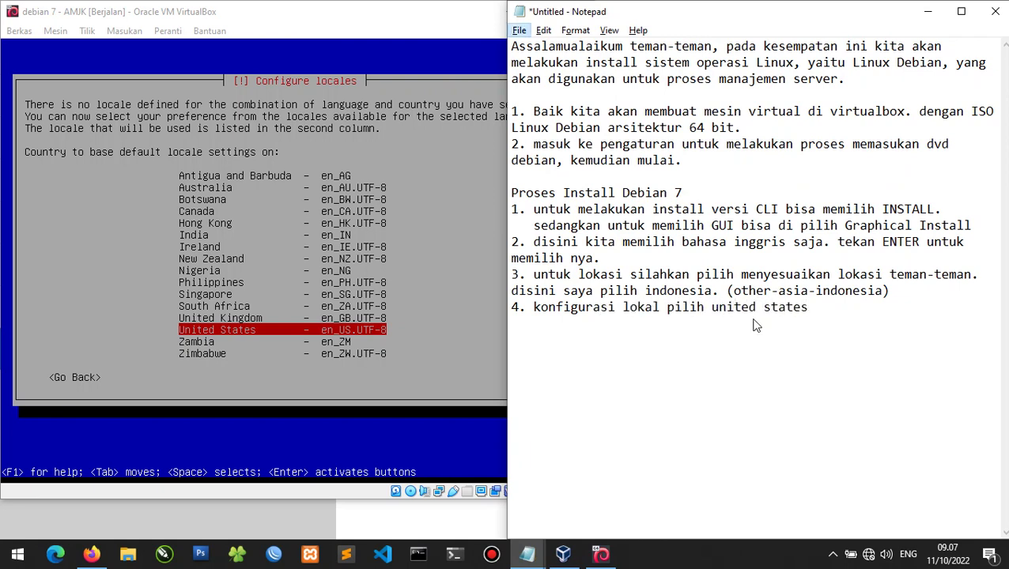
pyautogui.press('alt')
pyautogui.write(', enter')
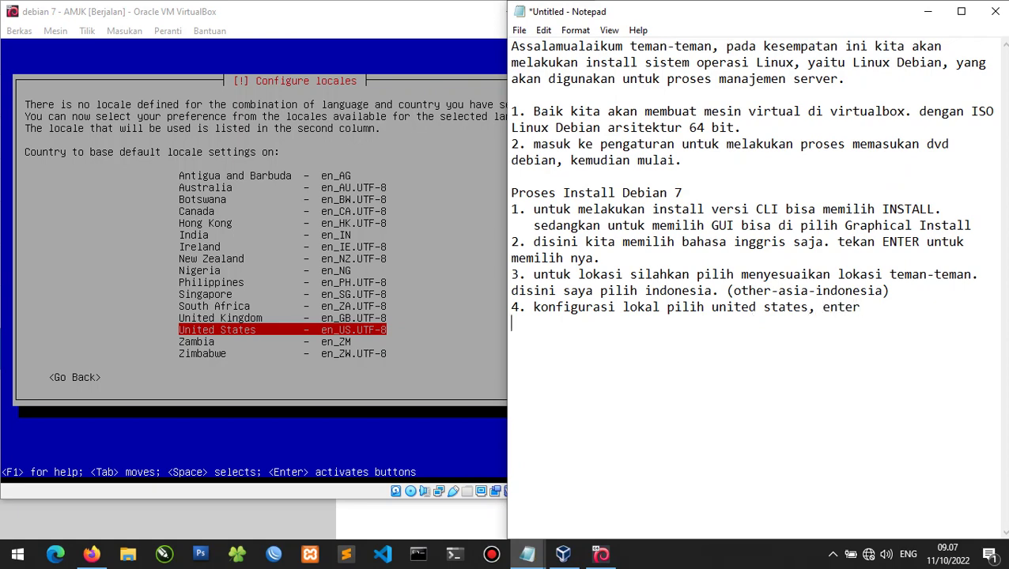
# Accept United States as the locale basis and begin step 5 on the keyboard.
pyautogui.hotkey('alt', 'Tab')
pyautogui.press('Return')
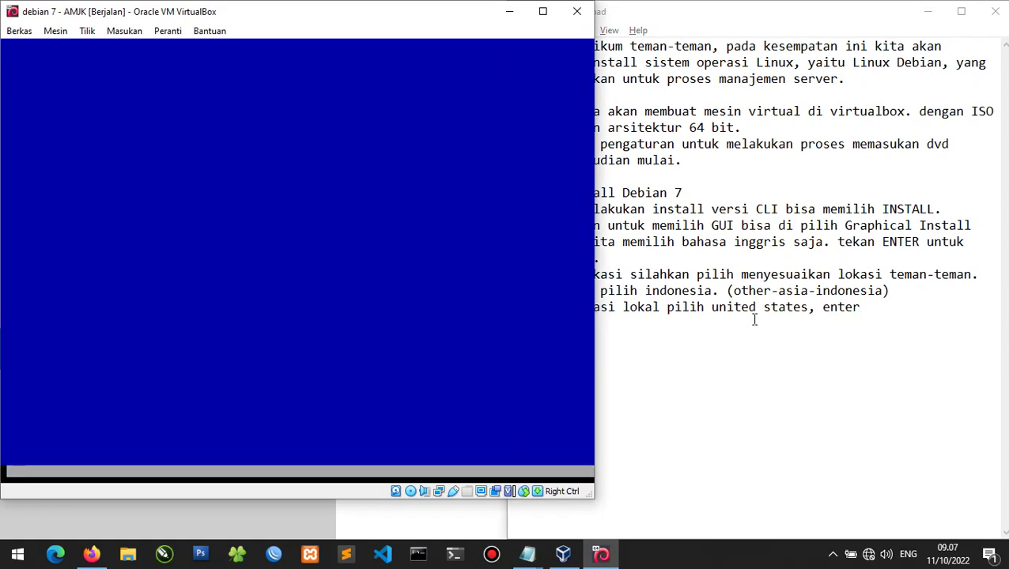
pyautogui.hotkey('alt', 'Tab')
pyautogui.press('Return')
pyautogui.write('5. ')
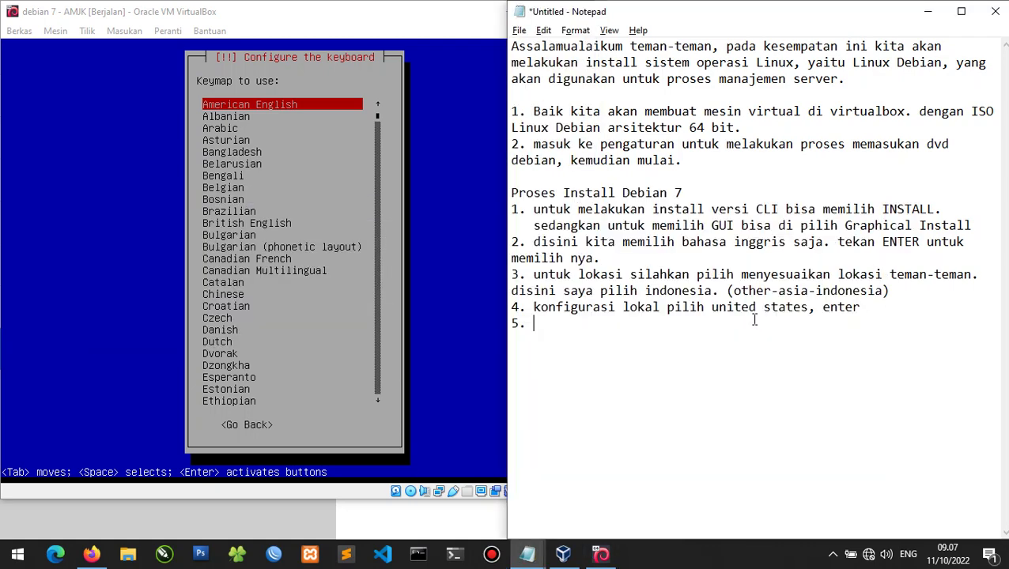
pyautogui.write('keyboard nya ')
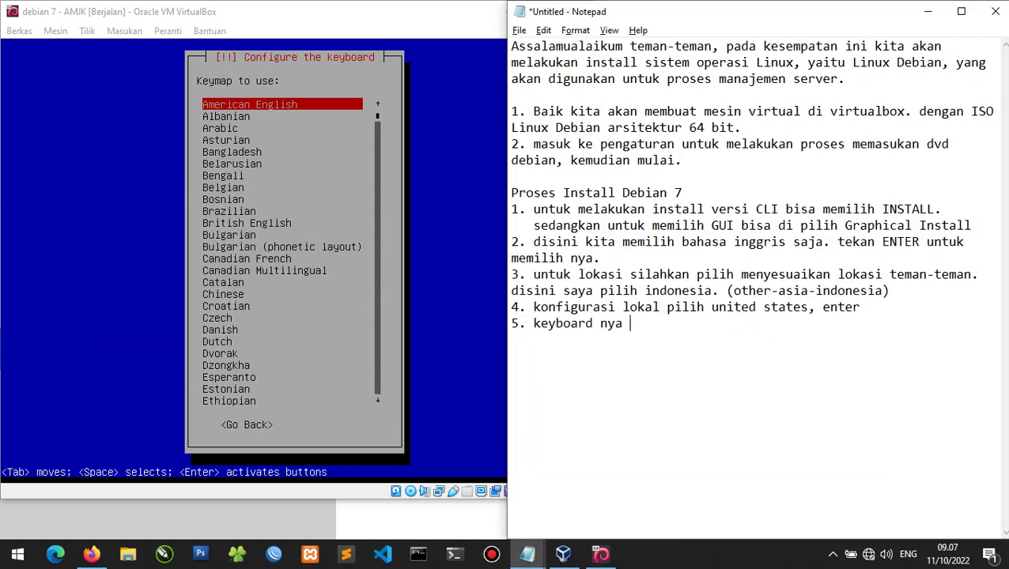
pyautogui.write('ou')
# Finish step 5 with 'kita pilih default aja' and accept the American English keymap.
pyautogui.press('BackSpace')
pyautogui.press('BackSpace')
pyautogui.write('kita pilih default aja.')
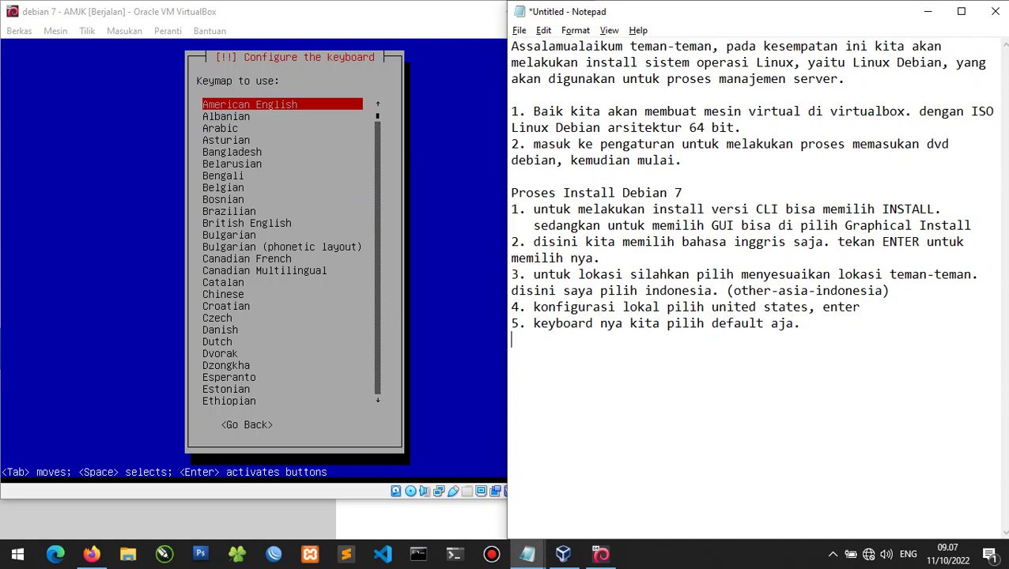
pyautogui.hotkey('alt', 'Tab')
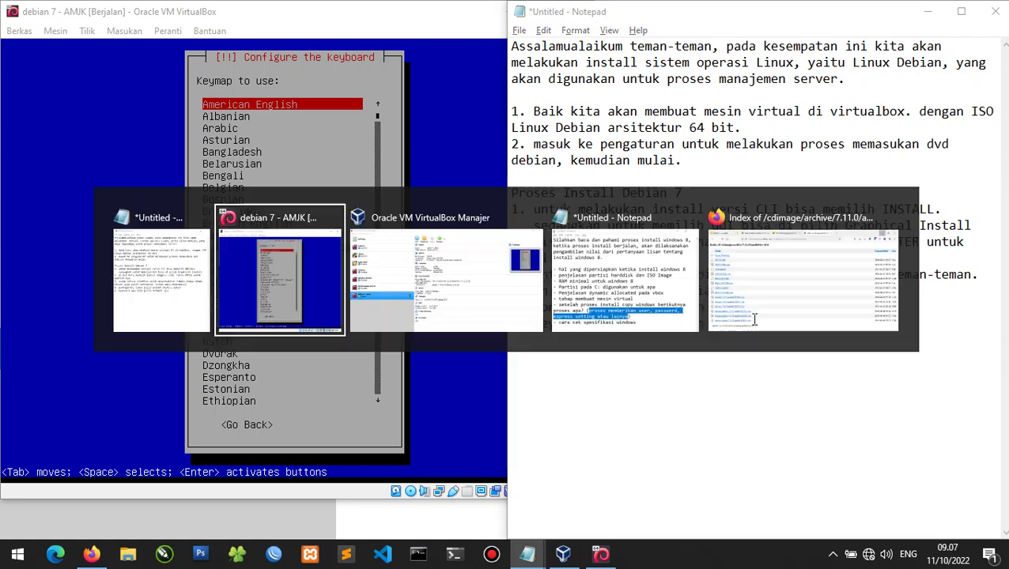
pyautogui.press('Return')
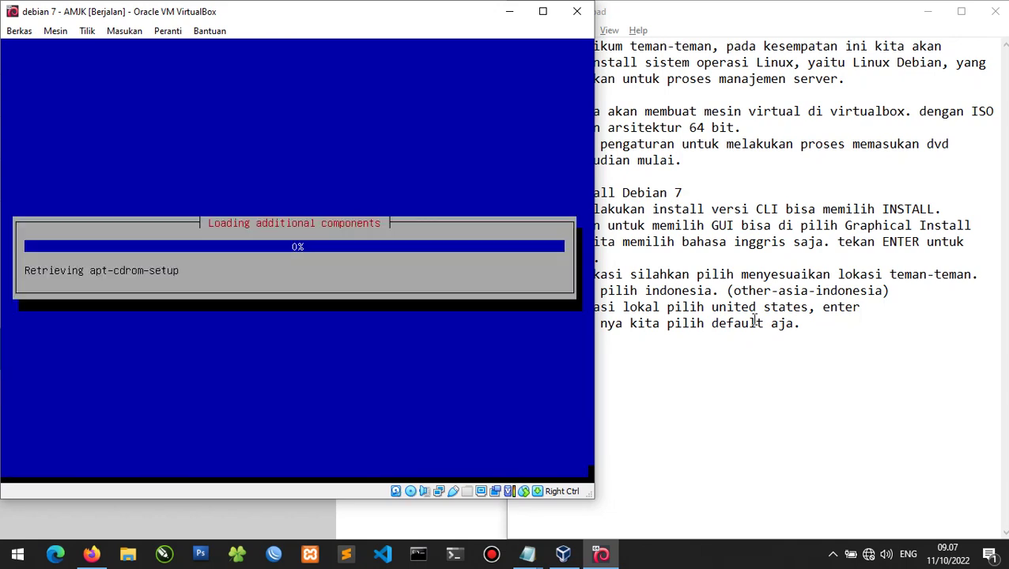
pyautogui.click(846, 337)
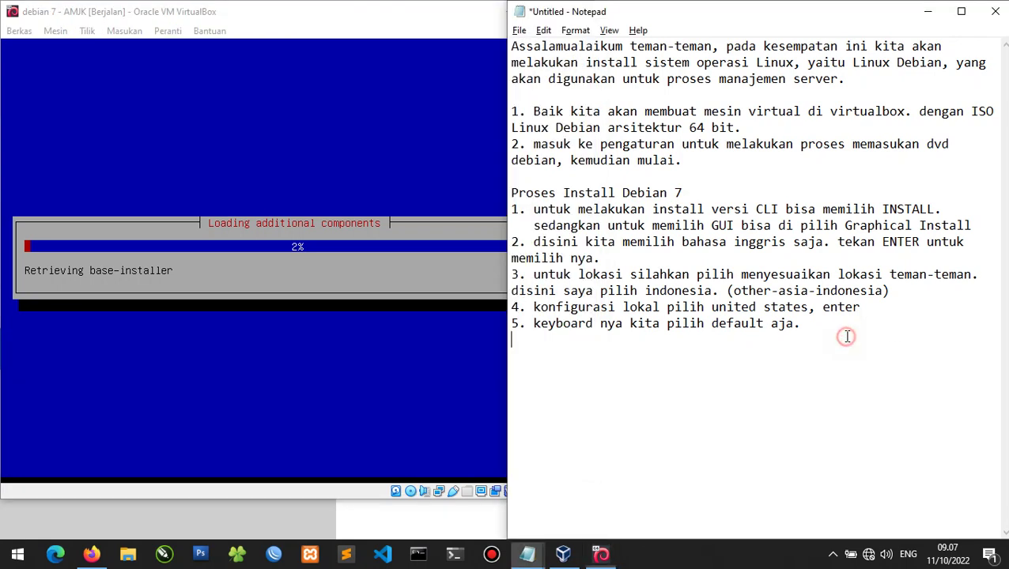
pyautogui.click(828, 320)
pyautogui.write('terus en')
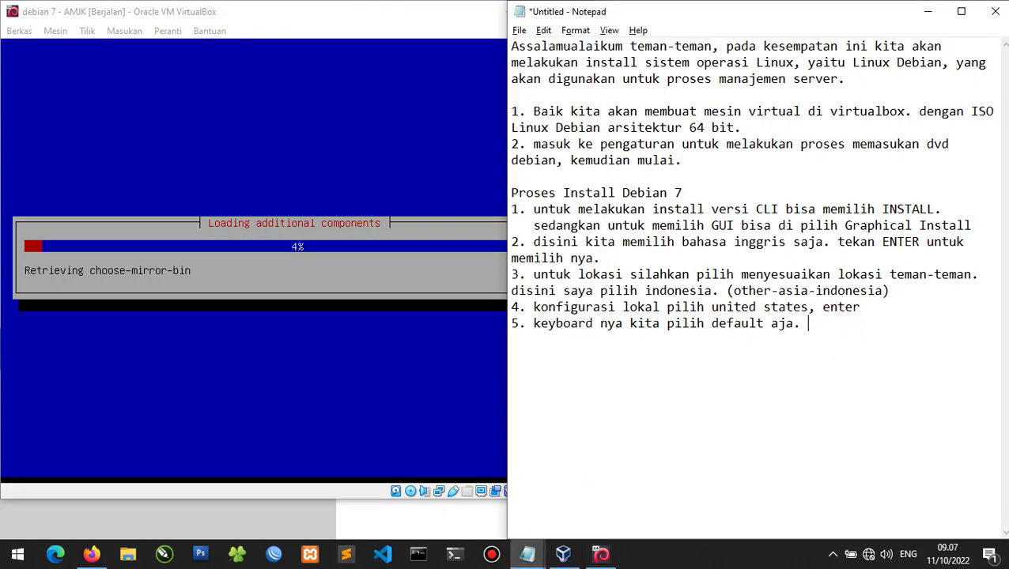
pyautogui.write('ter.')
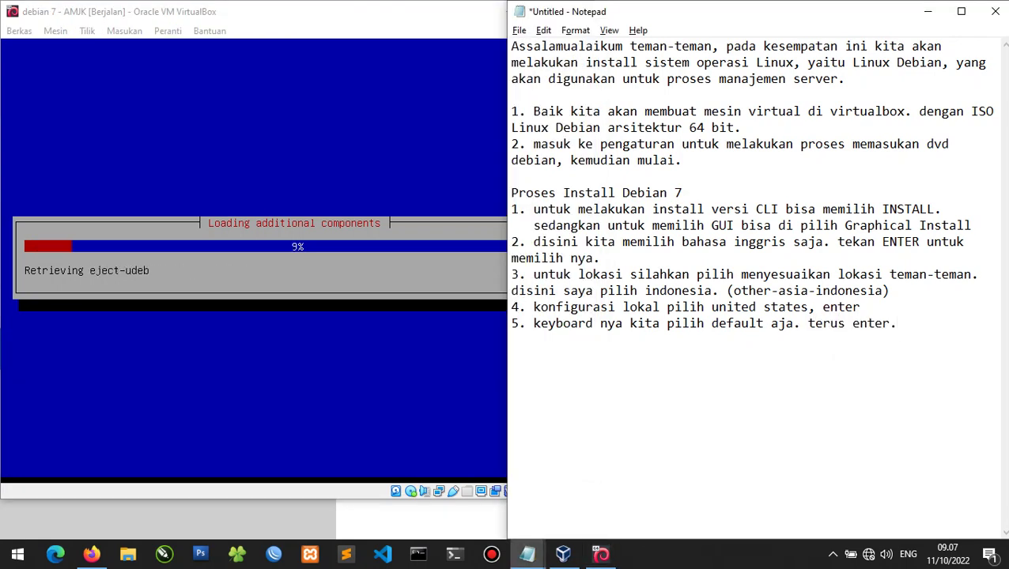
pyautogui.click(365, 31)
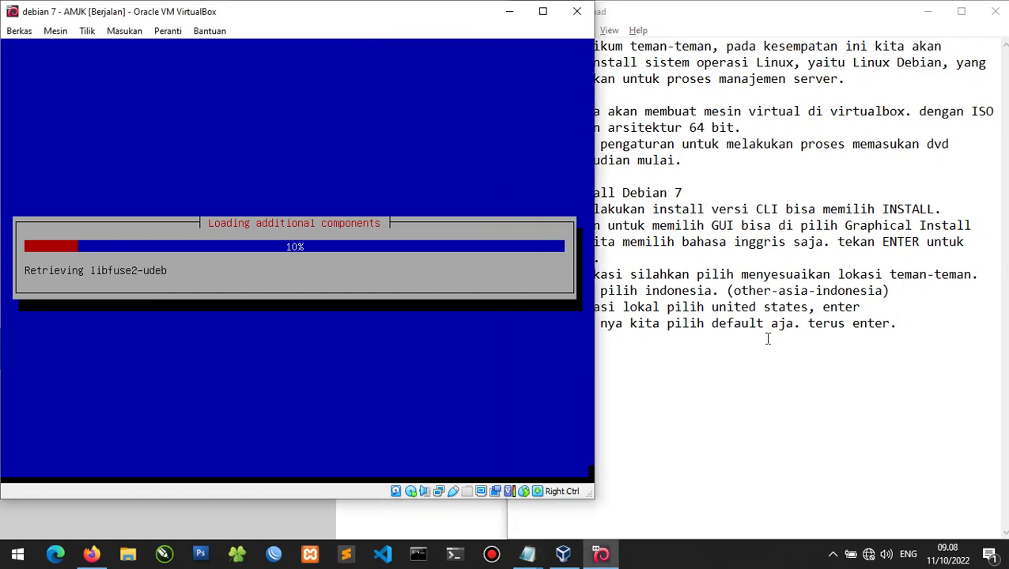
pyautogui.click(766, 338)
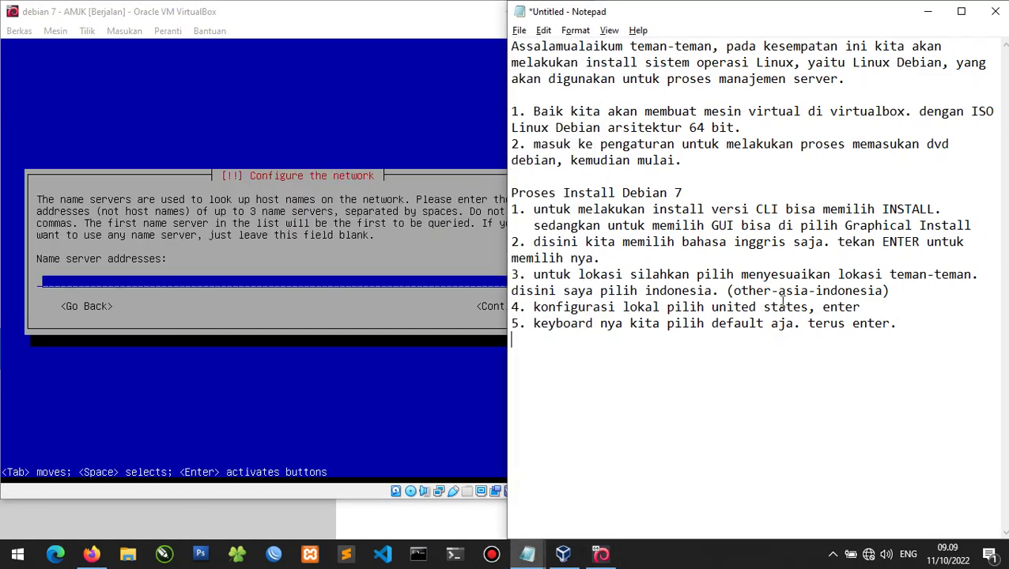
# Type note 6 in Notepad: choose go back at network configuration, skipping DHCP IP setup for now.
pyautogui.click(292, 105)
pyautogui.click(736, 404)
pyautogui.write('6. ketika porses kon')
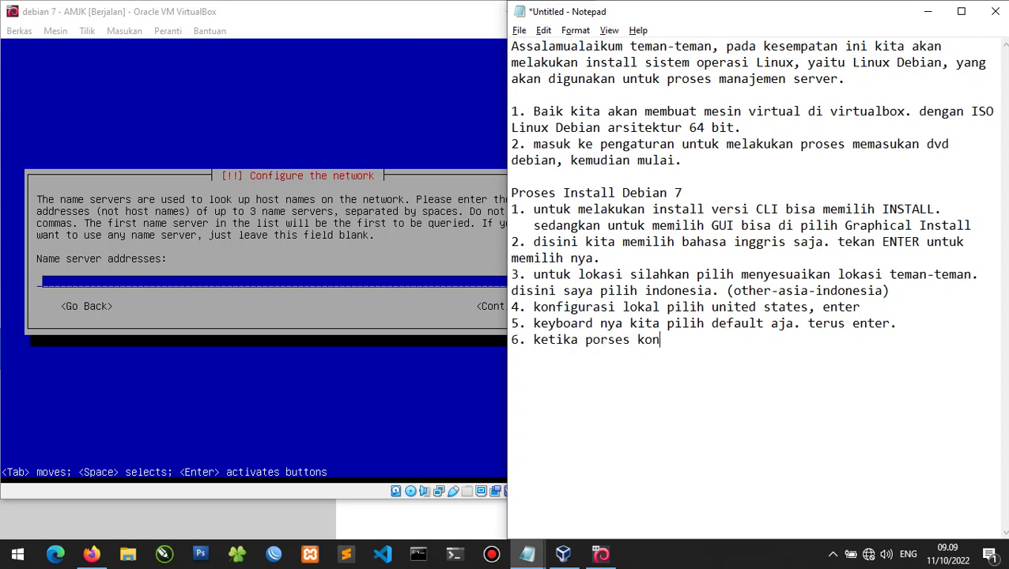
pyautogui.write('figurasi net')
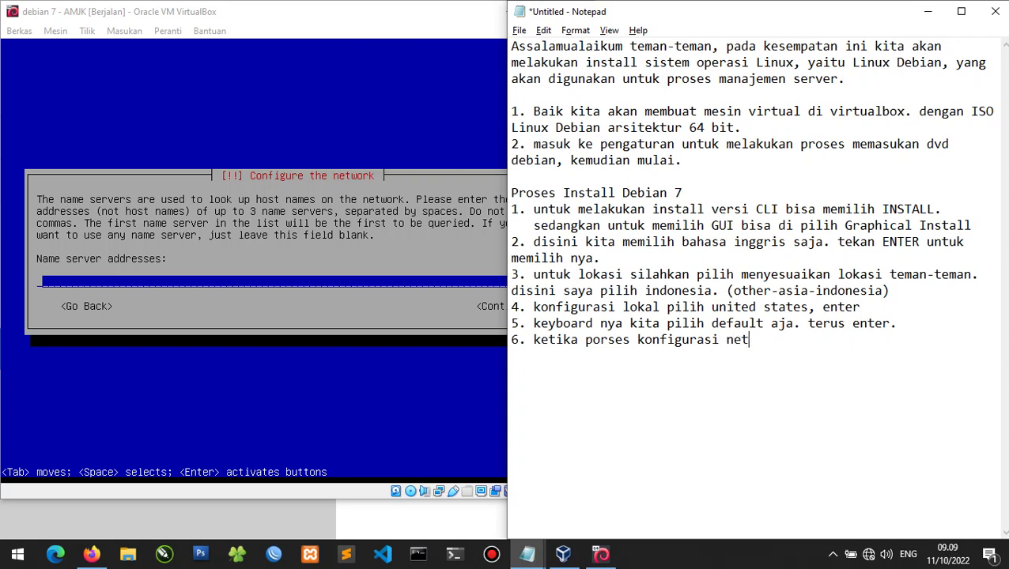
pyautogui.write('work, disini kita')
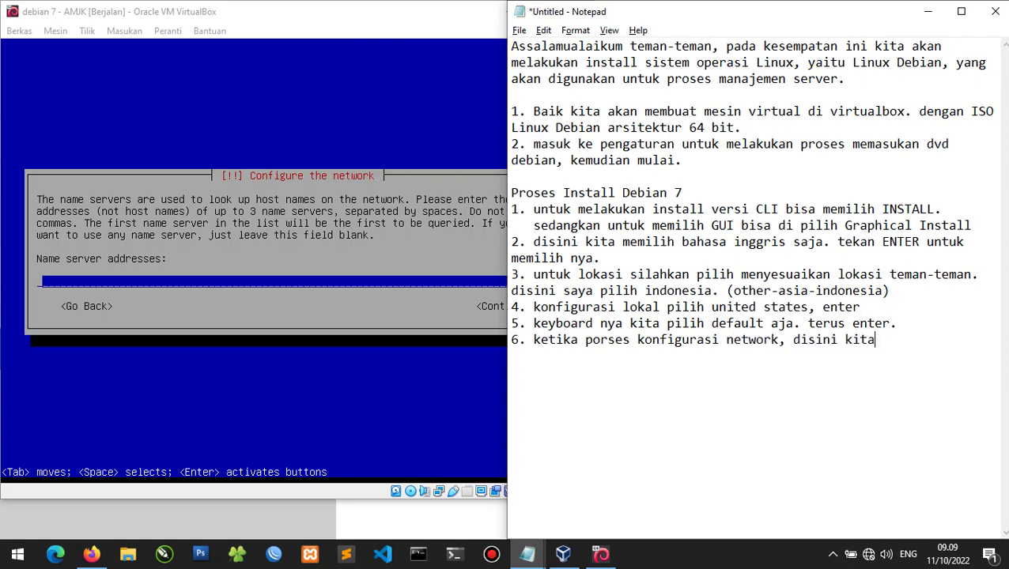
pyautogui.write(' pilih saja go b')
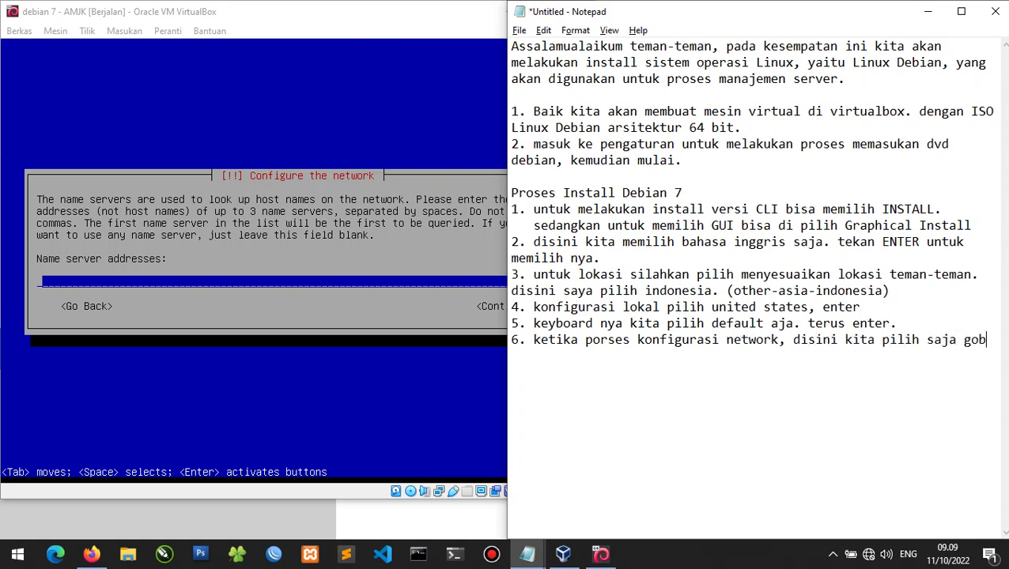
pyautogui.write('ac')
pyautogui.press('BackSpace')
pyautogui.press('BackSpace')
pyautogui.press('BackSpace')
pyautogui.press('BackSpace')
pyautogui.write('o back ya')
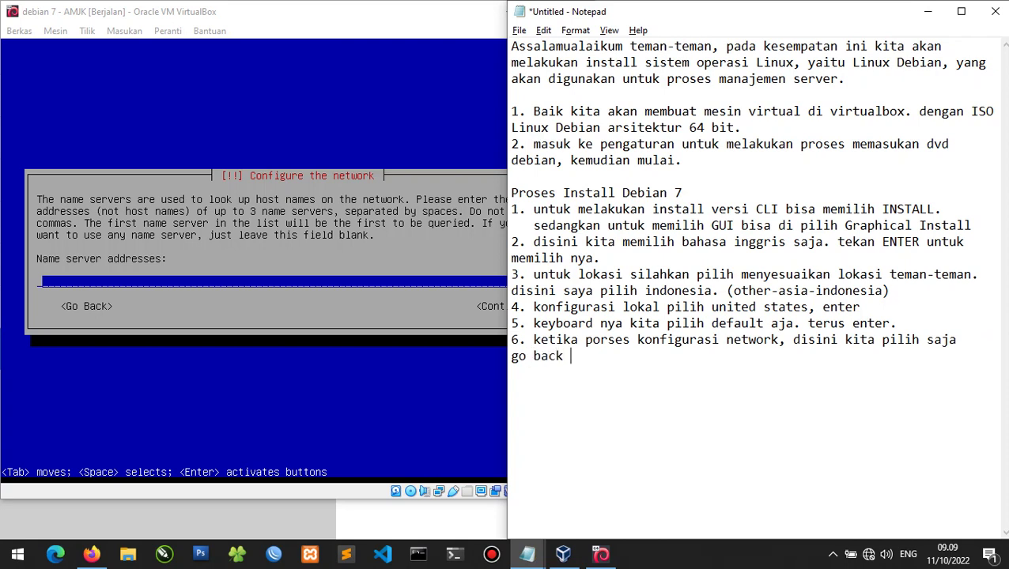
pyautogui.press('BackSpace')
pyautogui.write('ya, karena be')
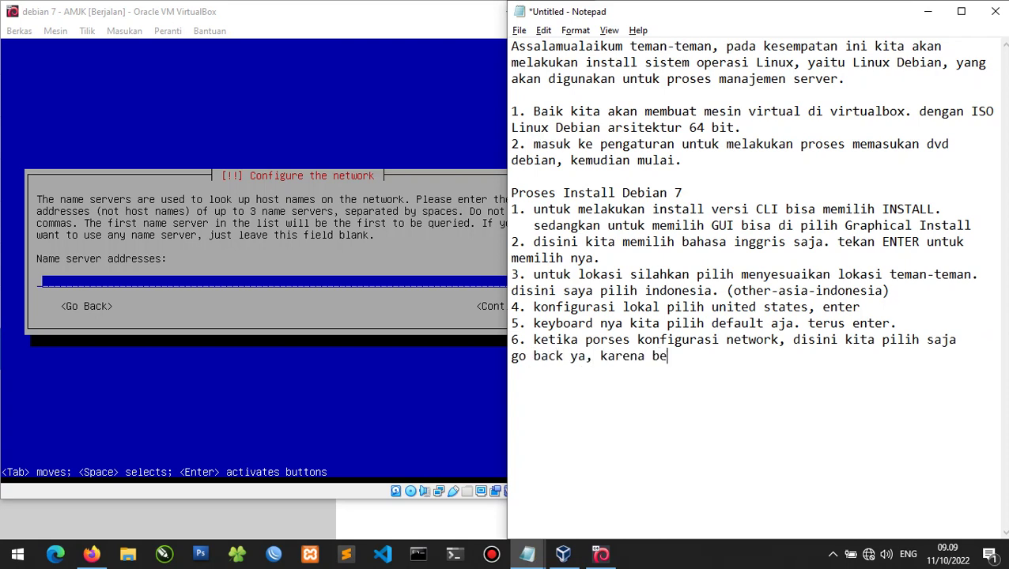
pyautogui.write('lum ingin melaku')
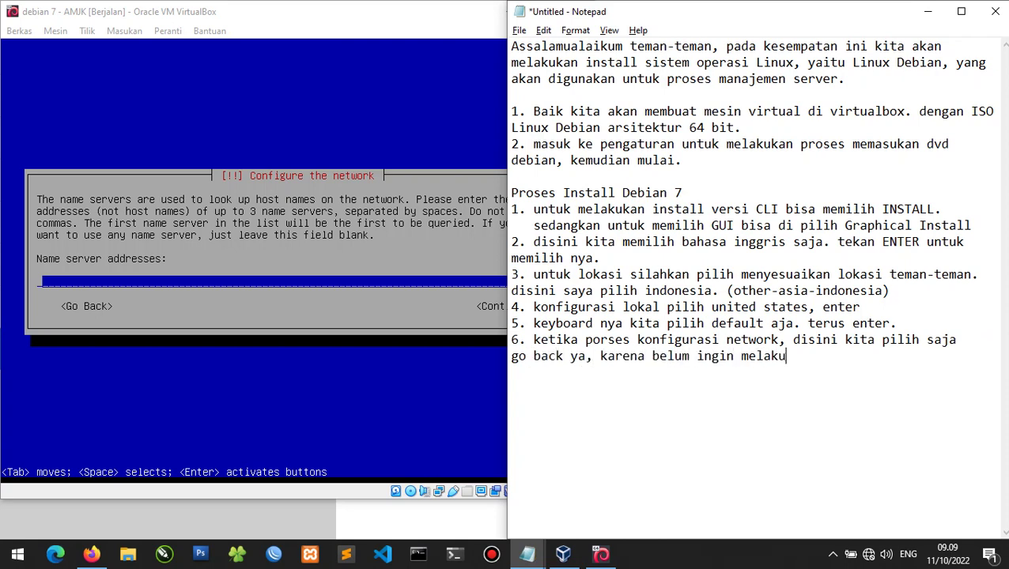
pyautogui.write('kan konfg')
pyautogui.write('gurasi ')
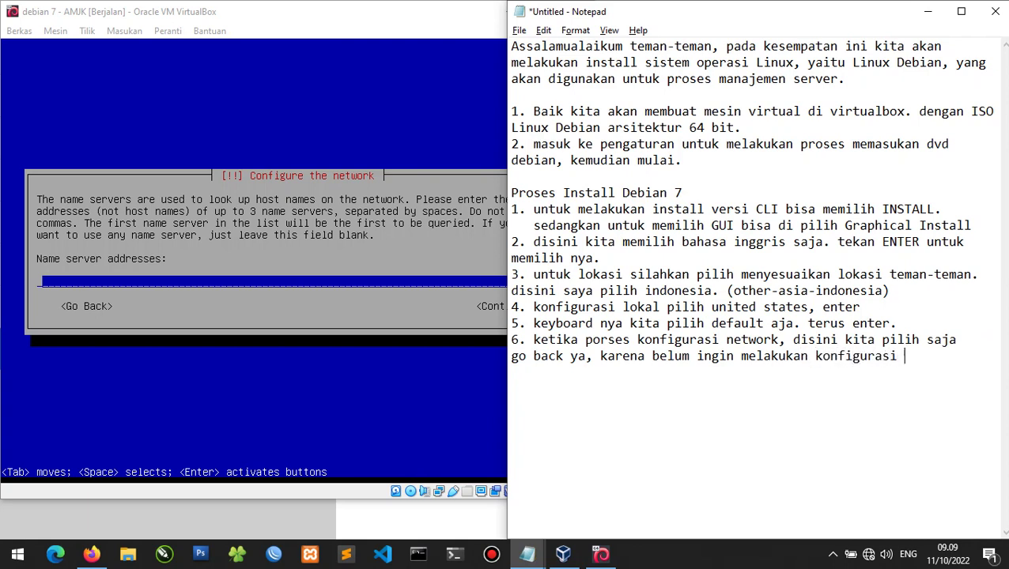
pyautogui.write('ip secara DHCP')
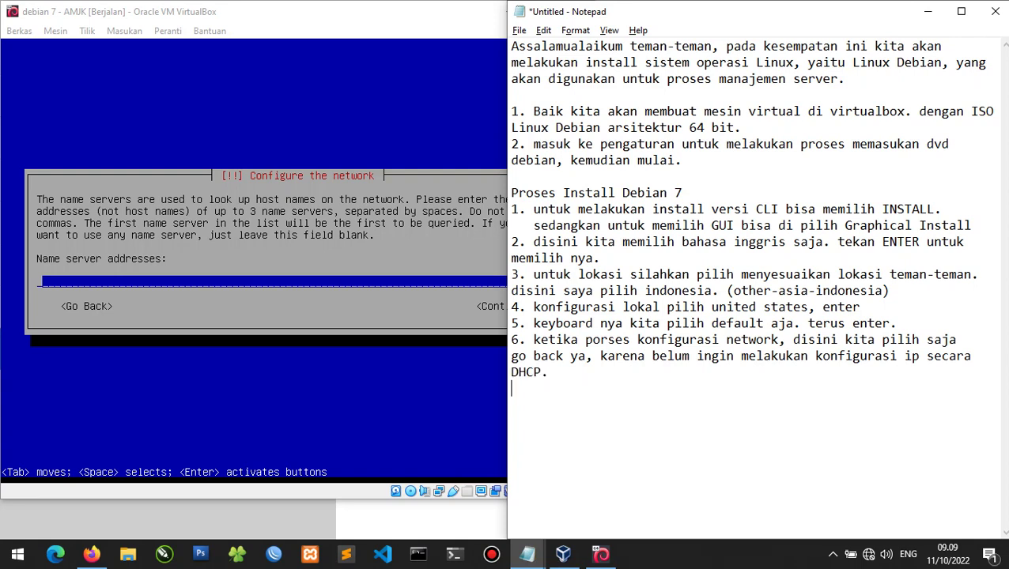
pyautogui.hotkey('alt', 'Tab')
# Go back from the name server screen and highlight 'Do not configure the network at this time'.
pyautogui.press('Tab')
pyautogui.press('Return')
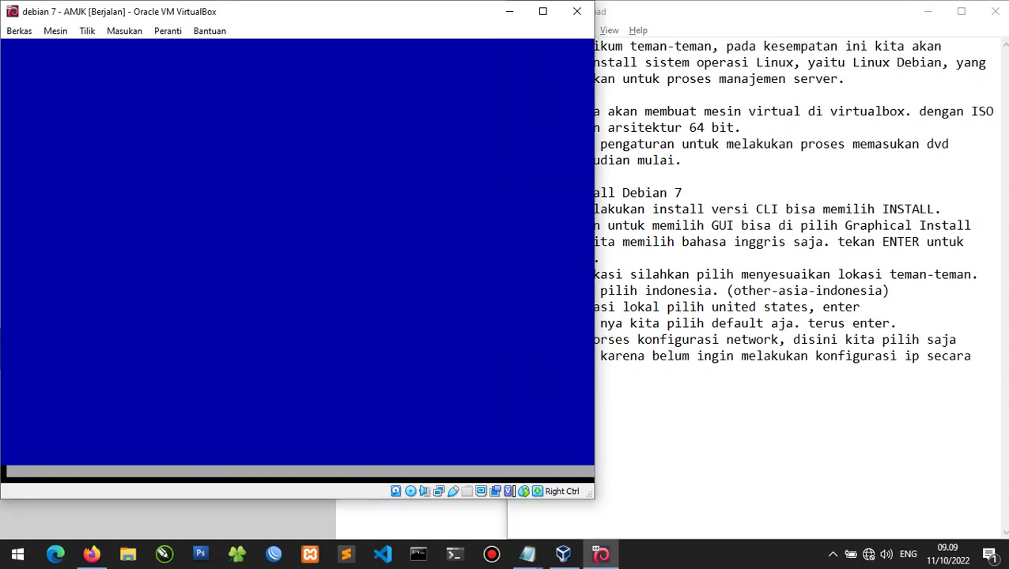
pyautogui.press('Tab')
pyautogui.press('Return')
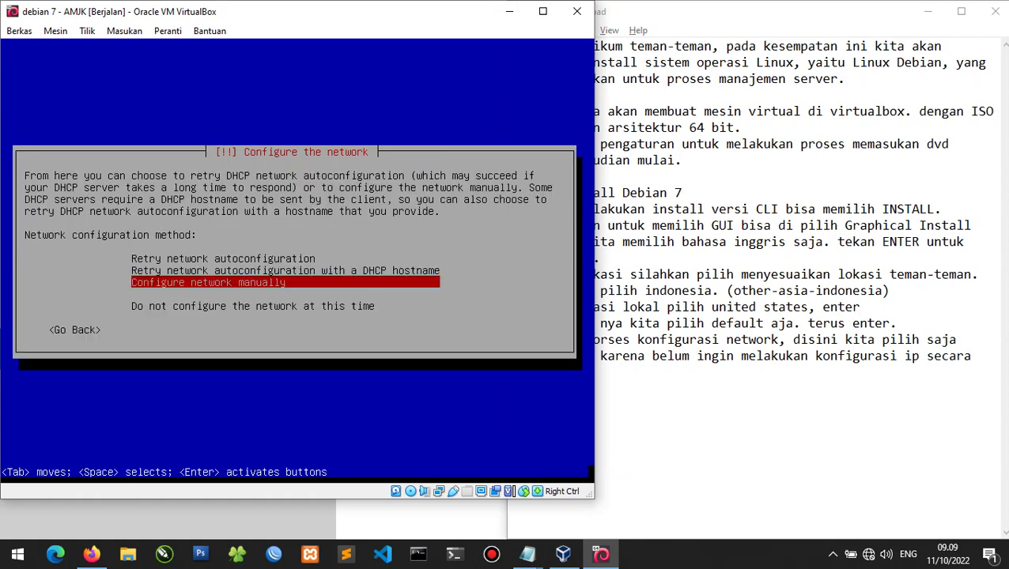
pyautogui.press('Down')
# Write note 7 in Notepad: 'kemudian pilih do not configure saja'.
pyautogui.click(764, 400)
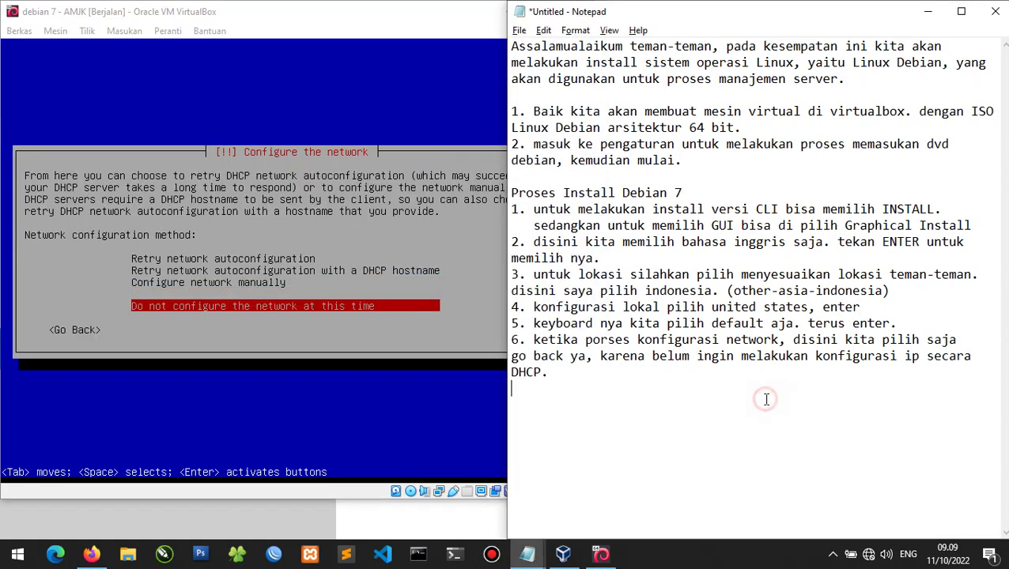
pyautogui.press('Return')
pyautogui.write('7. kemduan')
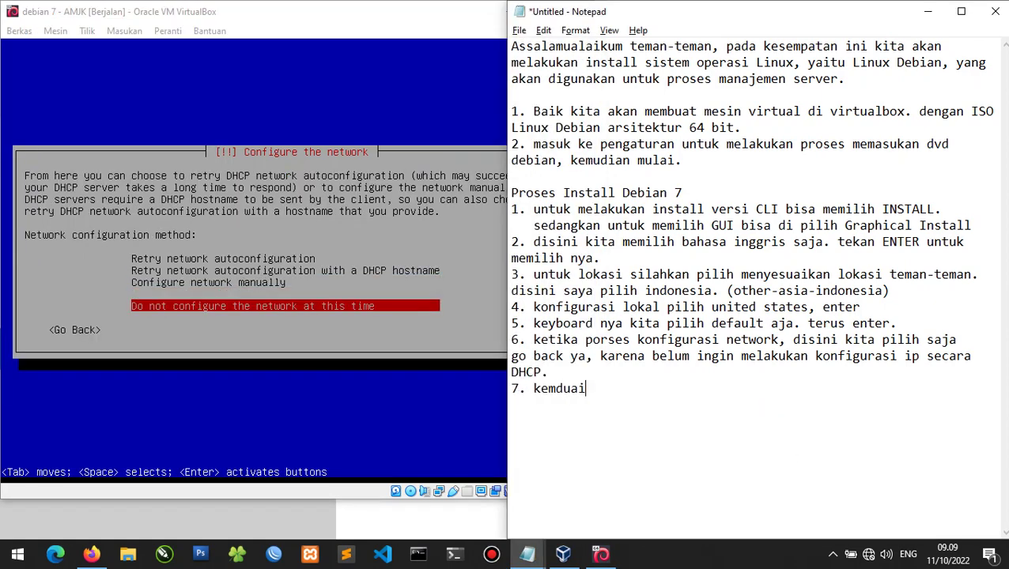
pyautogui.hotkey('ctrl', 'BackSpace')
pyautogui.write('kemudian i')
pyautogui.write('ilih')
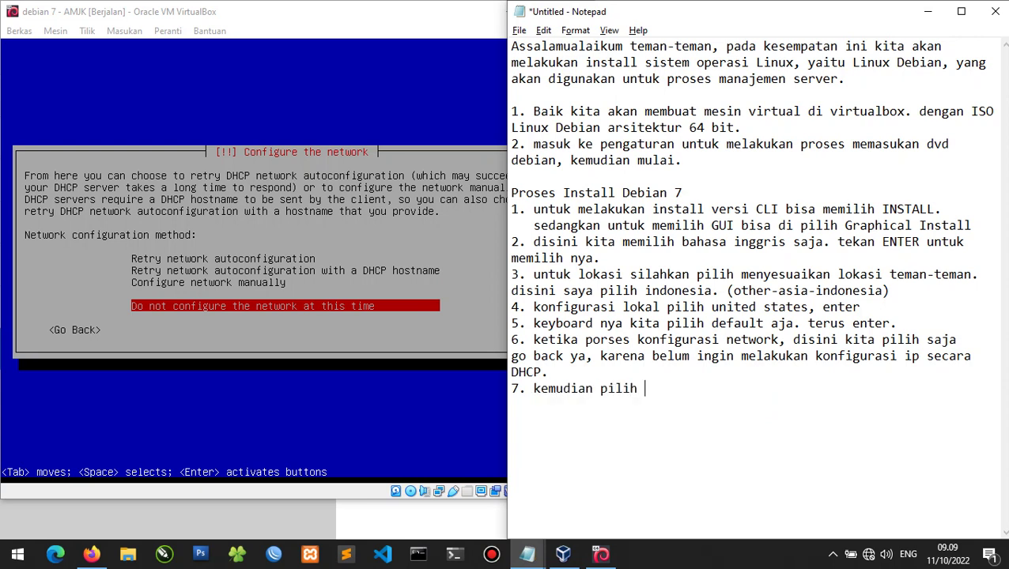
pyautogui.write(' do not configure saja.')
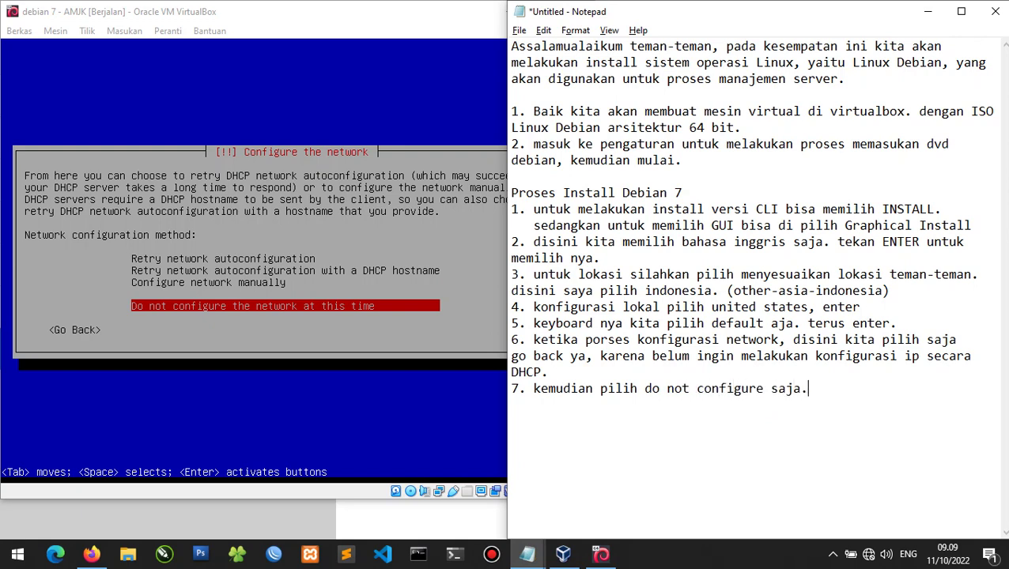
pyautogui.click(147, 346)
# Skip network configuration and add note 8: 'untuk hostname ketik debian, (untuk nama host di komputer)'.
pyautogui.press('Return')
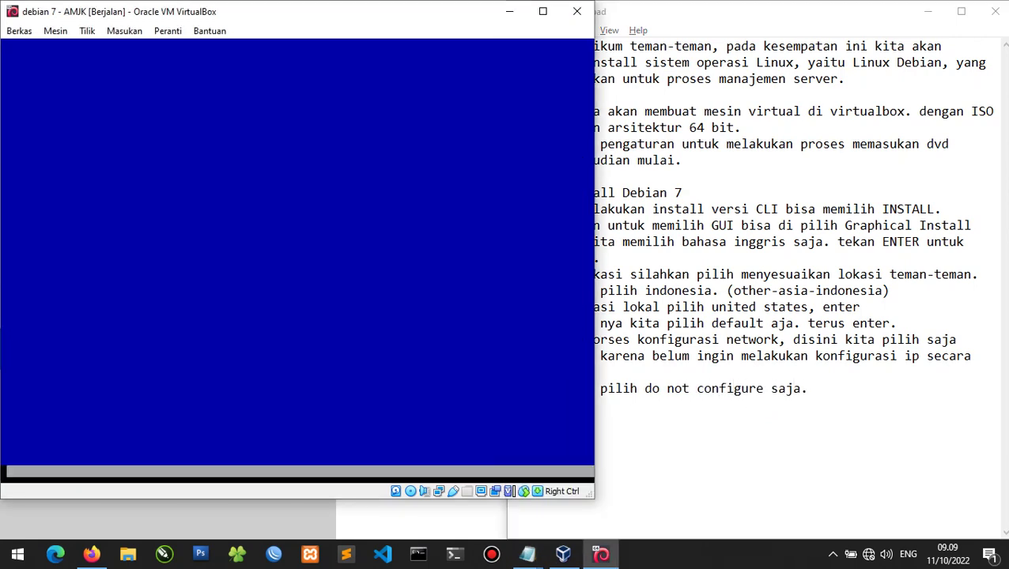
pyautogui.click(960, 389)
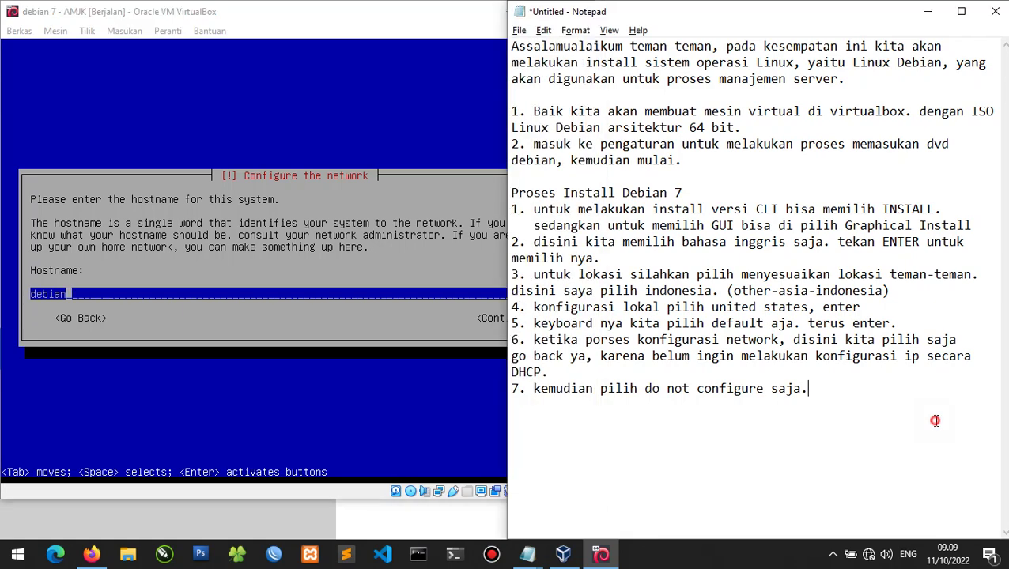
pyautogui.write('8. un')
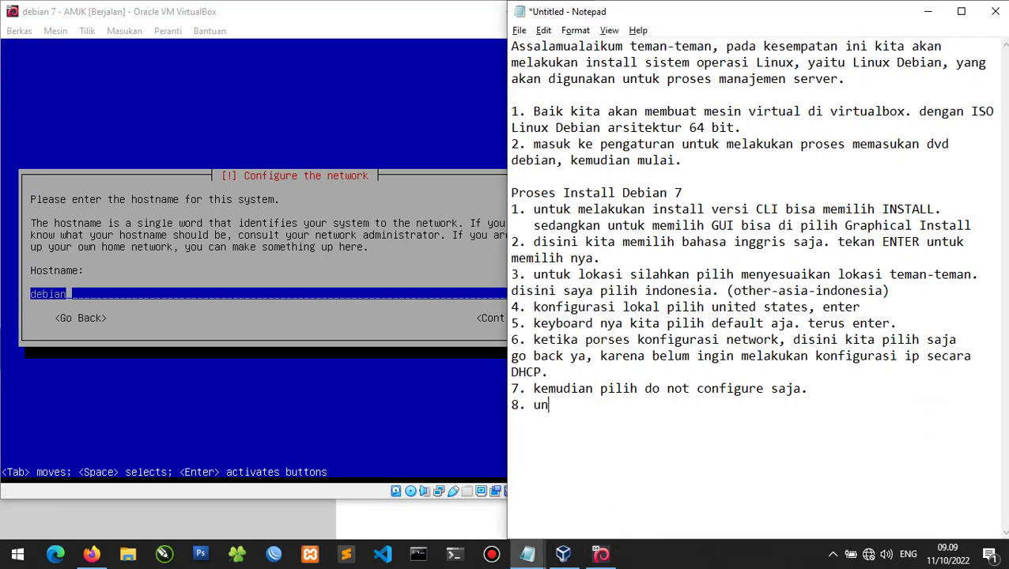
pyautogui.write('tuk hostname pili')
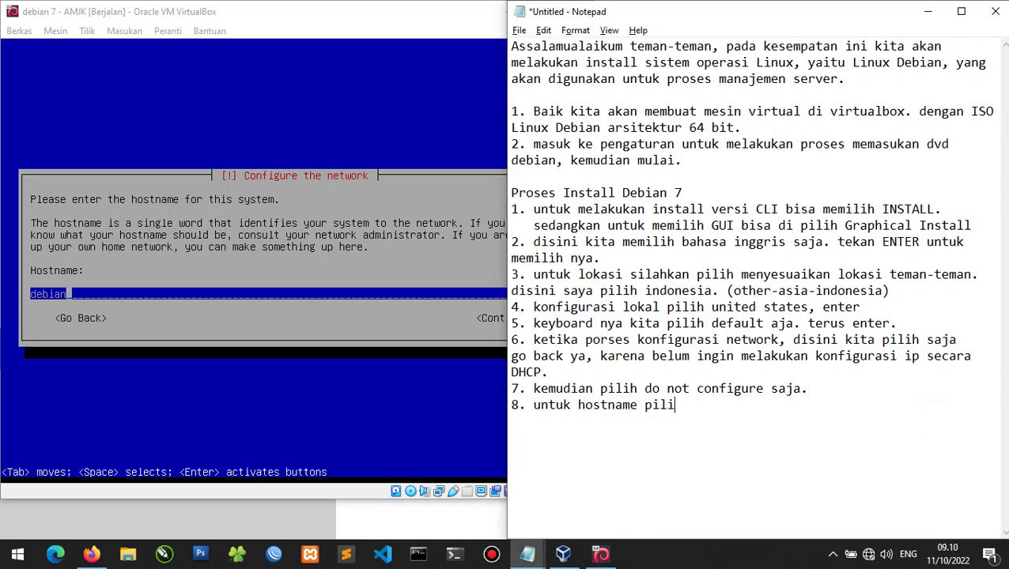
pyautogui.write('h adeb')
pyautogui.press('BackSpace')
pyautogui.press('BackSpace')
pyautogui.press('BackSpace')
pyautogui.press('BackSpace')
pyautogui.press('BackSpace')
pyautogui.press('BackSpace')
pyautogui.press('BackSpace')
pyautogui.press('BackSpace')
pyautogui.press('BackSpace')
pyautogui.write('ketik debain')
pyautogui.press('BackSpace')
pyautogui.press('BackSpace')
pyautogui.press('BackSpace')
pyautogui.write('ian')
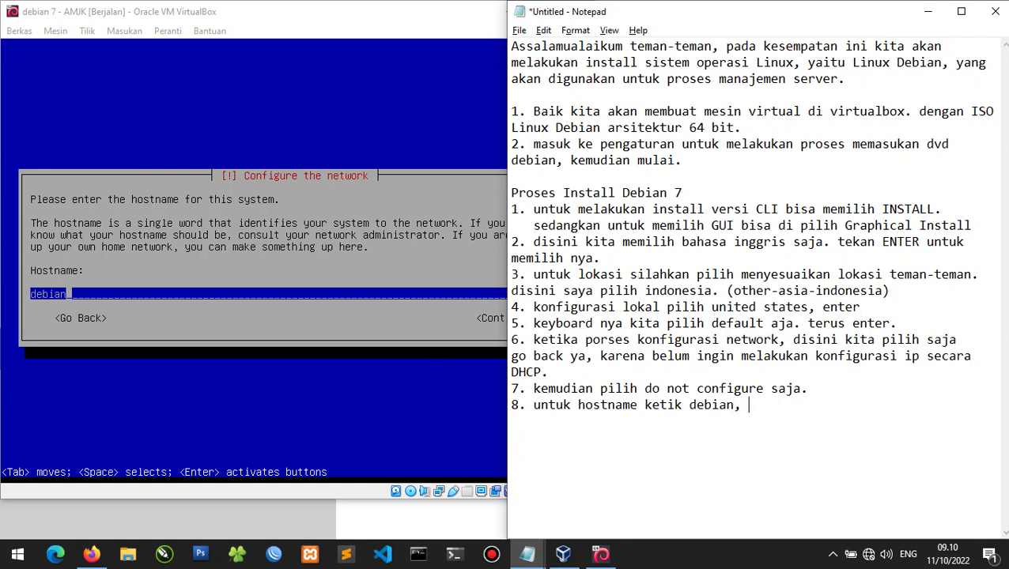
pyautogui.write(', (untuk nama host di komputer')
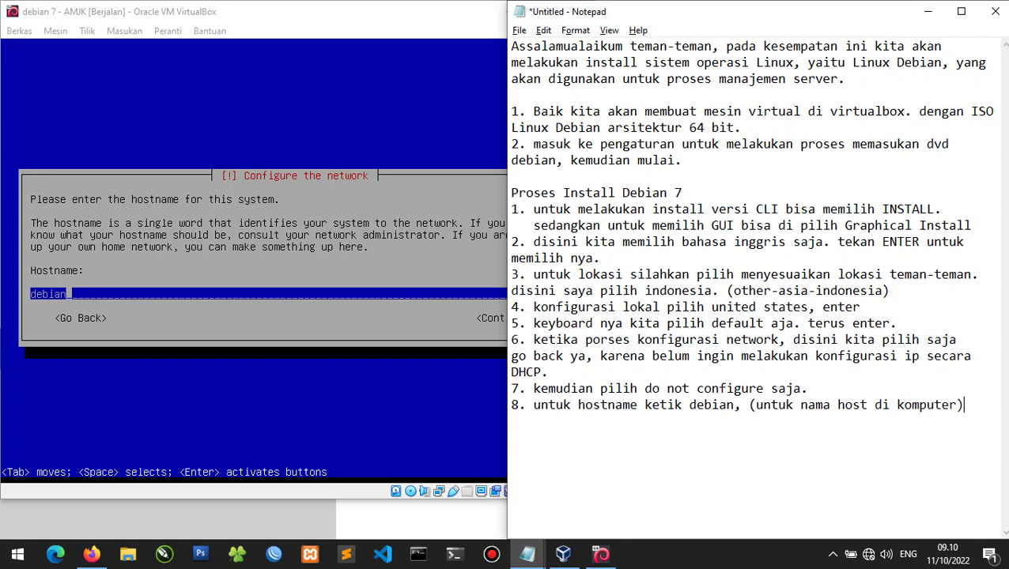
pyautogui.hotkey('alt', 'Tab')
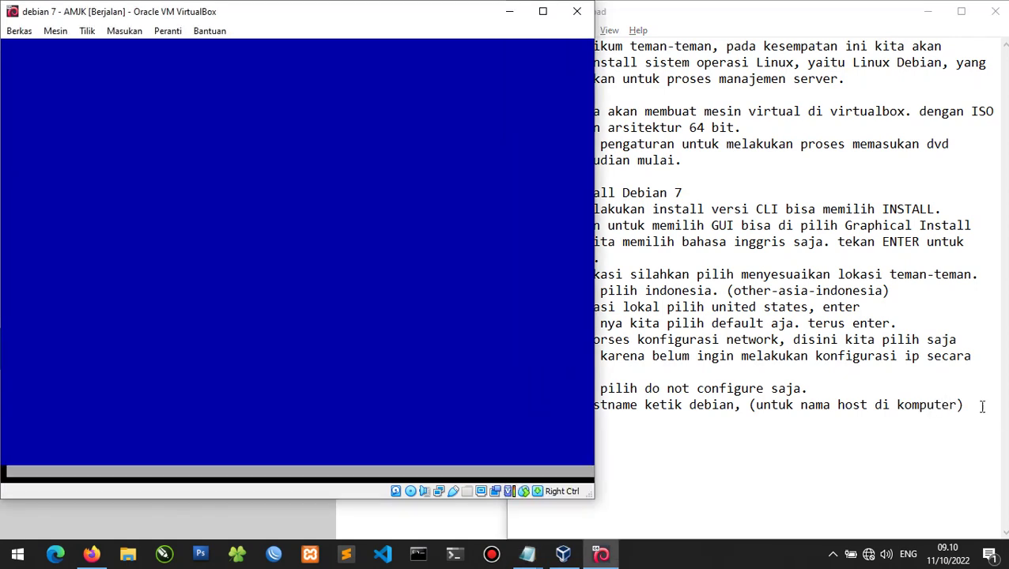
# Finish note 8 with 'kemudian enter.' and add note 9 about filling in the root password.
pyautogui.click(975, 474)
pyautogui.write('kemudian enter.')
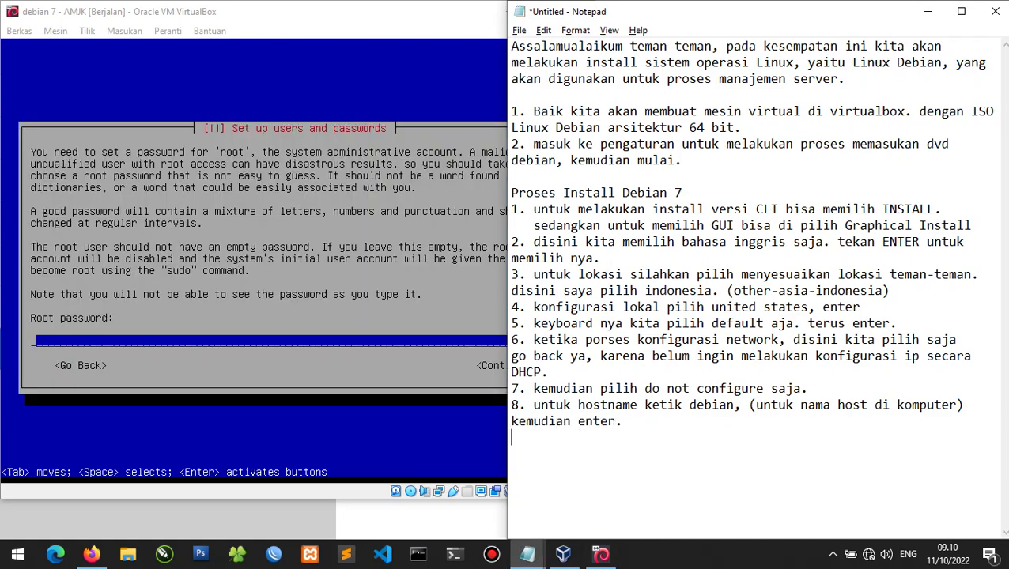
pyautogui.write('9. berikutny')
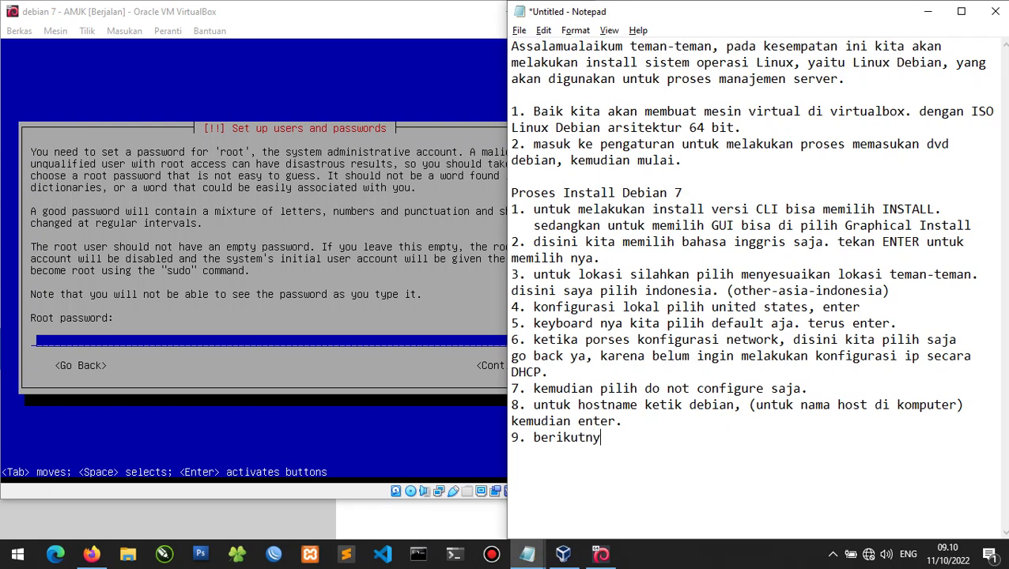
pyautogui.write('a kita akan mengisi ')
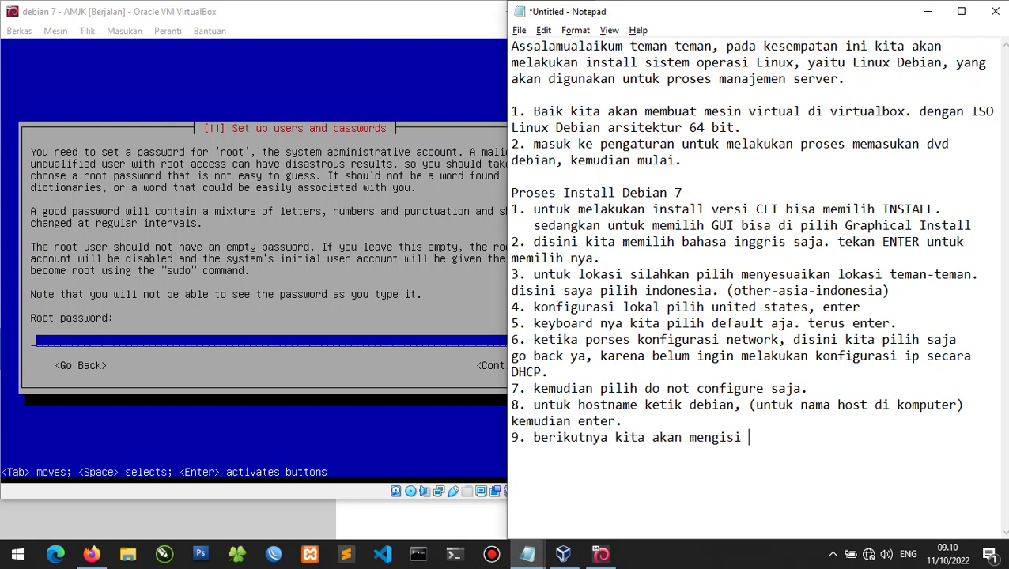
pyautogui.write('password untuk user roo')
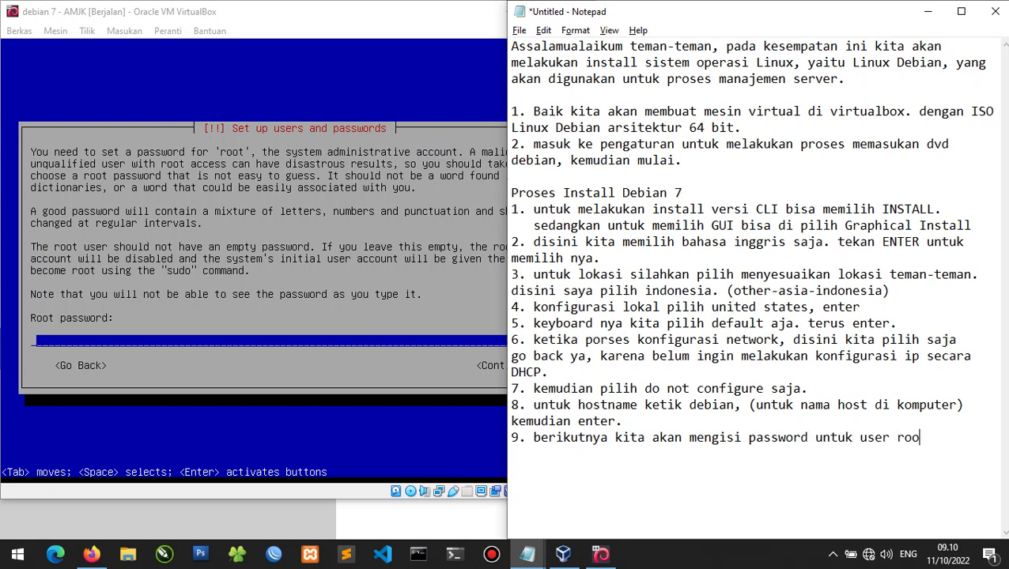
pyautogui.write('t.')
# Enter the root password in the installer and re-enter it to confirm.
pyautogui.hotkey('alt', 'Tab')
pyautogui.write('root')
pyautogui.press('Return')
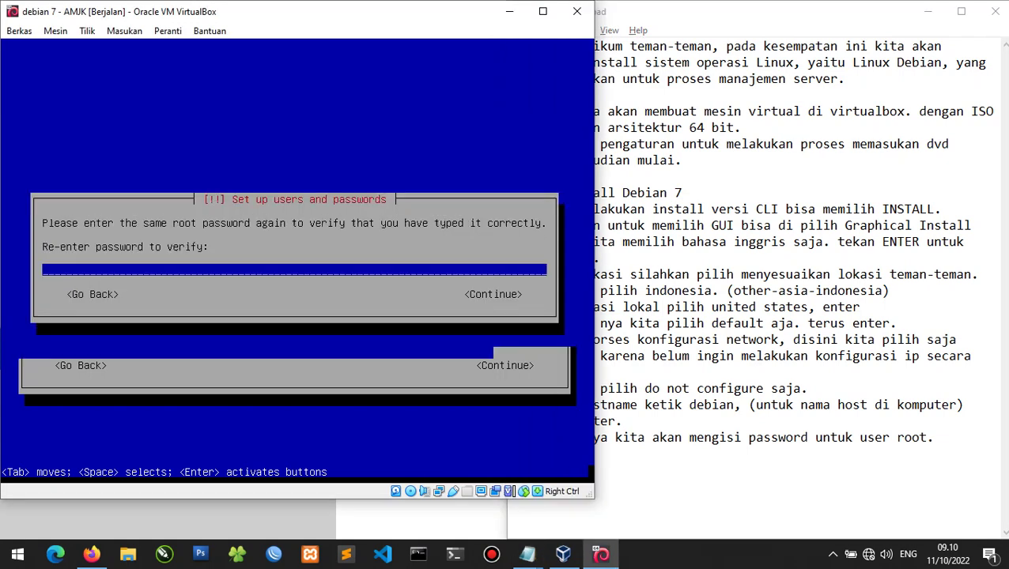
pyautogui.write('root')
pyautogui.press('Return')
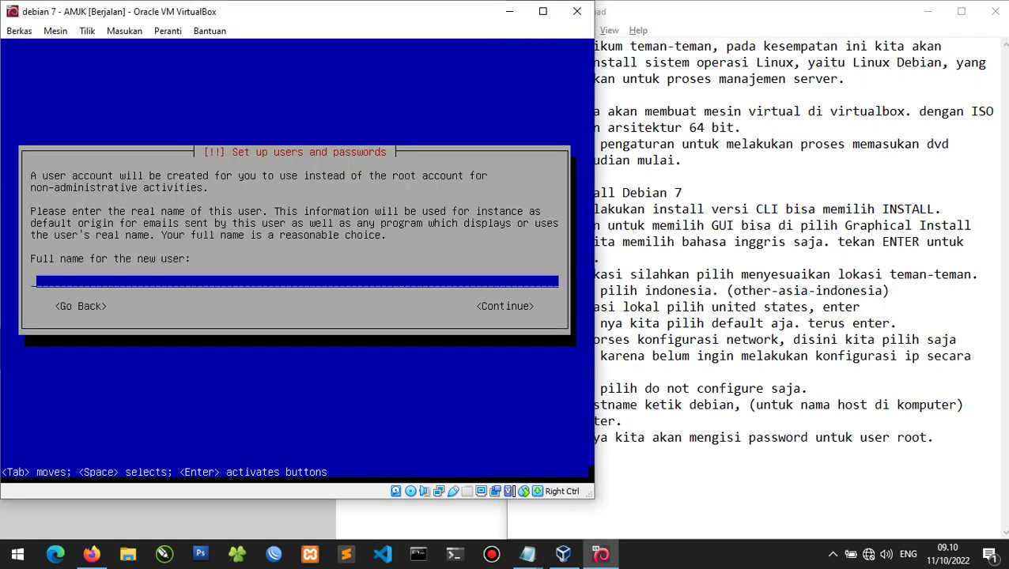
# Add 'ulangi password sampai 2 kali' and note 10 on creating a non-root user, then enter the user's full name.
pyautogui.click(950, 389)
pyautogui.click(965, 449)
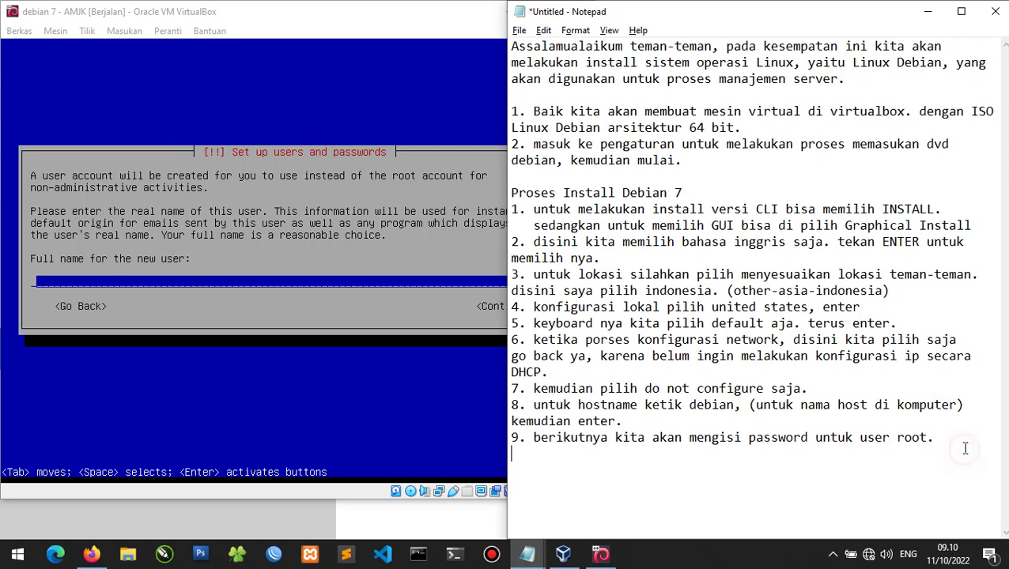
pyautogui.click(965, 444)
pyautogui.write('ulangi password samp')
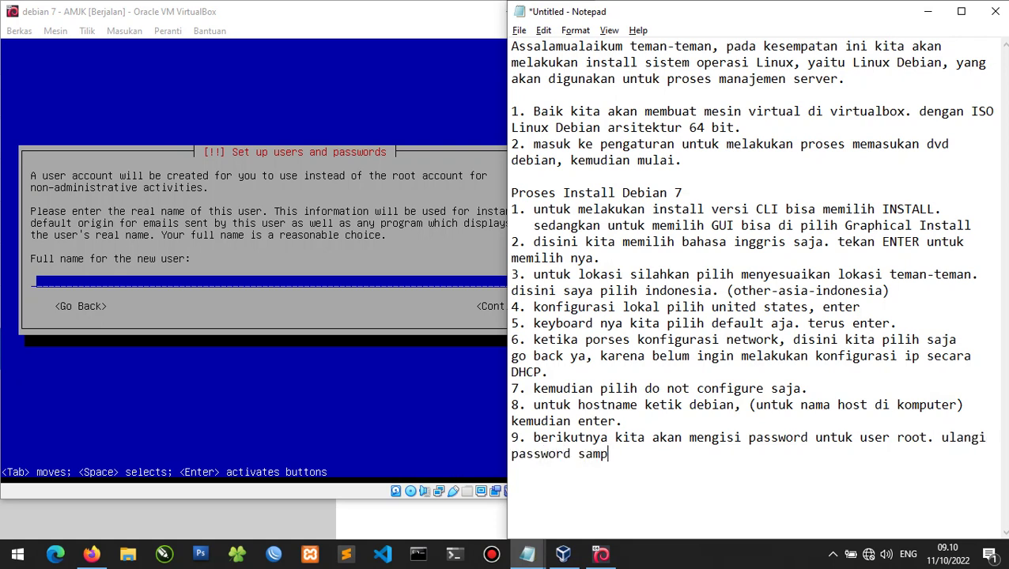
pyautogui.write('ai 2 kali')
pyautogui.write('10. b')
pyautogui.press('BackSpace')
pyautogui.write('jika sud')
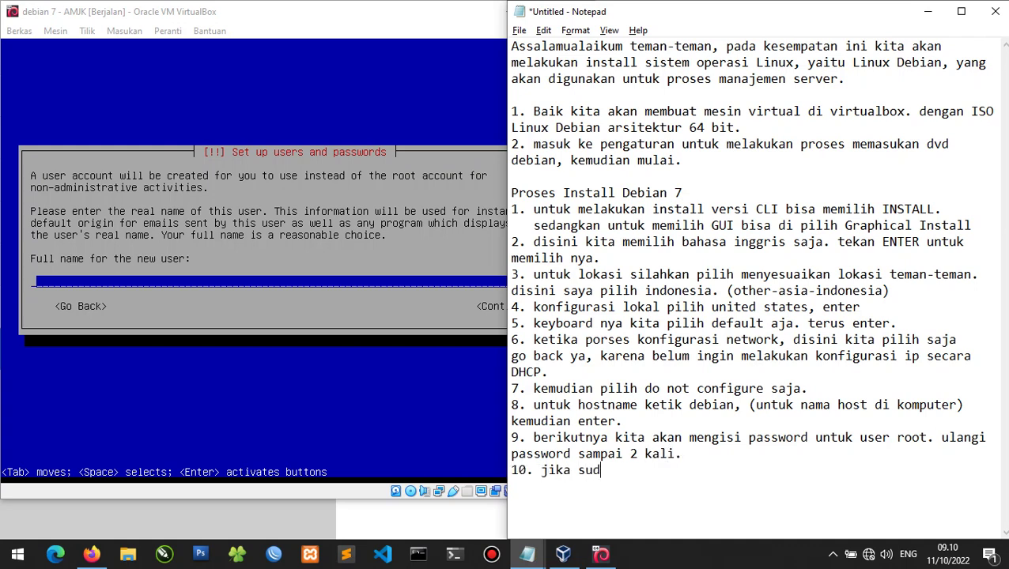
pyautogui.write('ah, berikutnya akan membu')
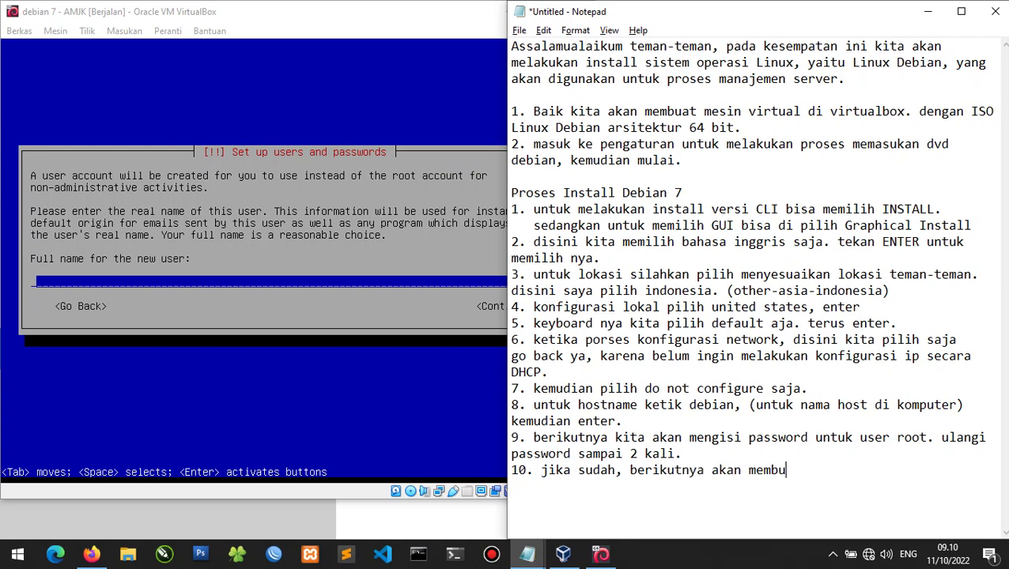
pyautogui.write('at suser baru unu')
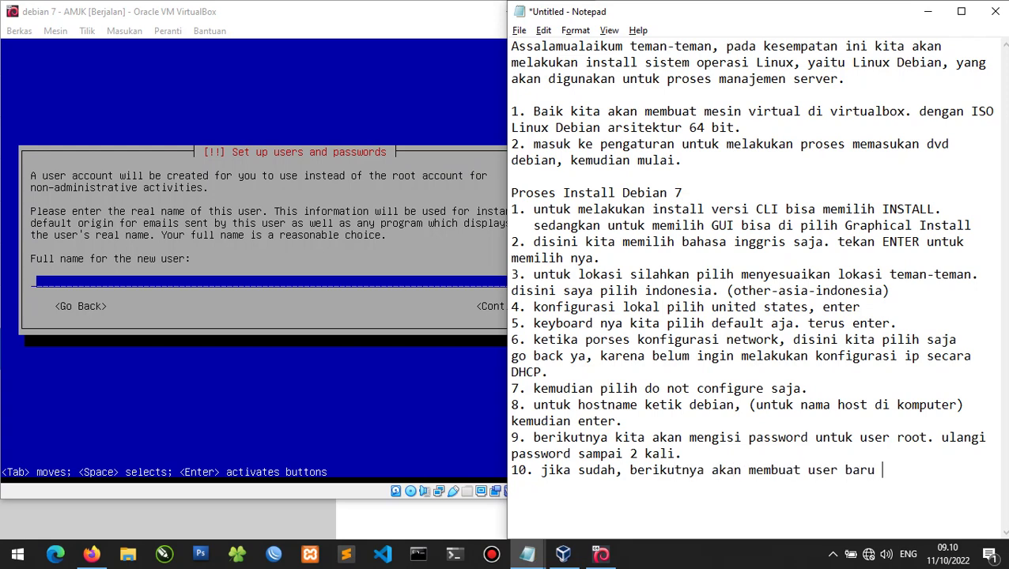
pyautogui.press('BackSpace')
pyautogui.write('tuk user biasa ')
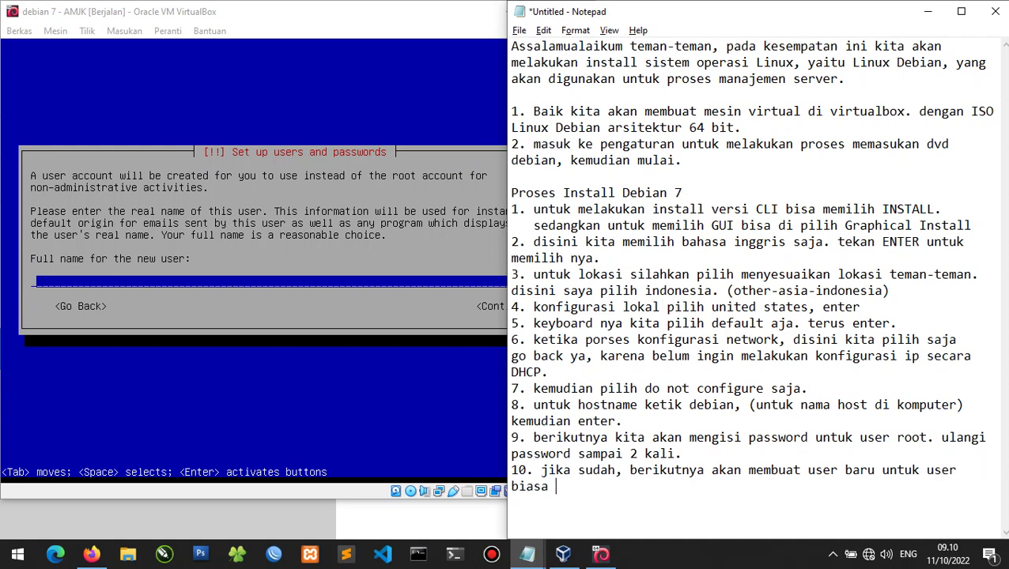
pyautogui.write('atau bukan root.')
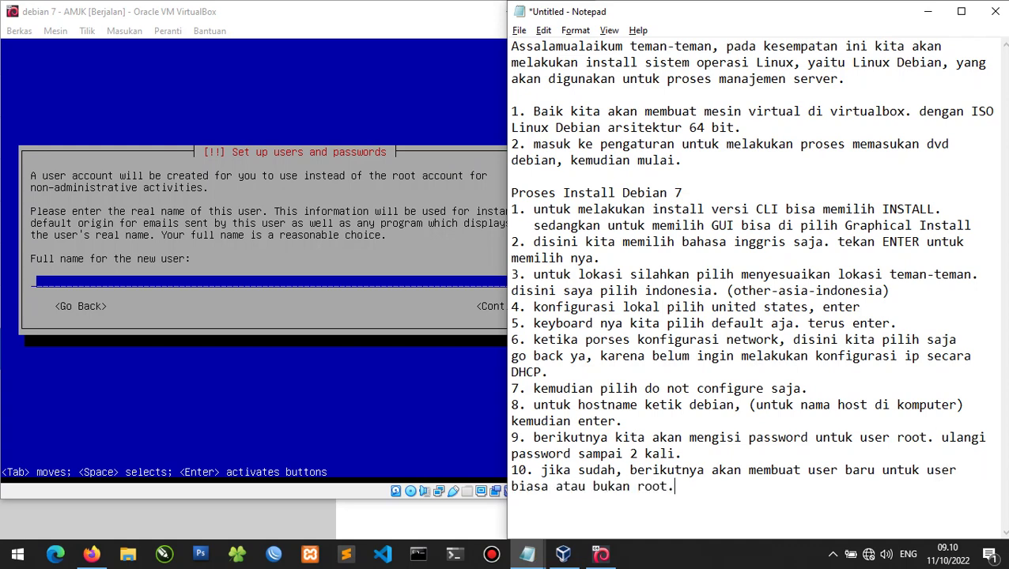
pyautogui.hotkey('alt', 'Tab')
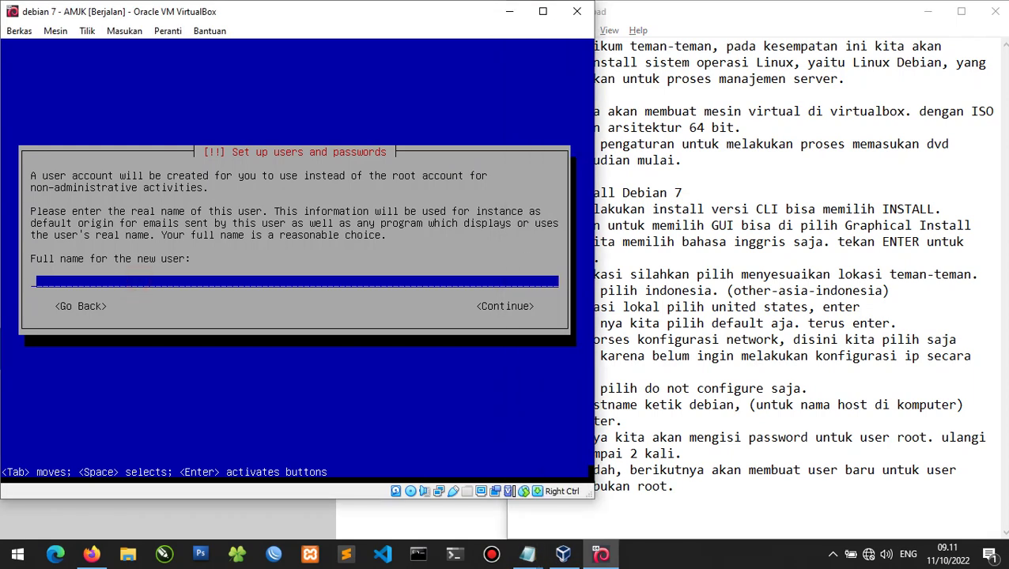
pyautogui.write('wahyu p')
# Confirm the full name and suggested username, then note 'input username 2 kali dan password user 2 kali.'.
pyautogui.press('Return')
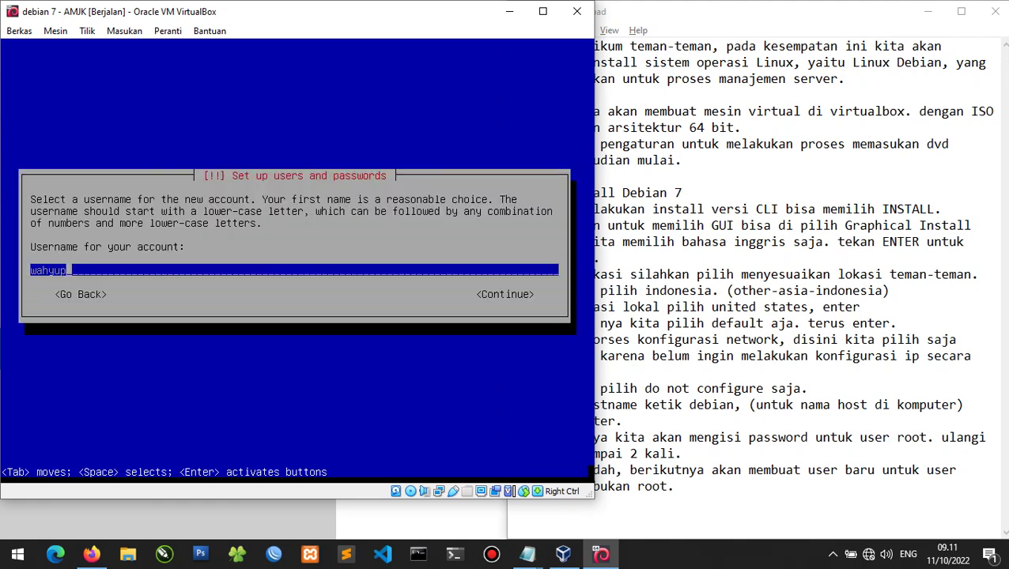
pyautogui.press('Return')
pyautogui.click(698, 500)
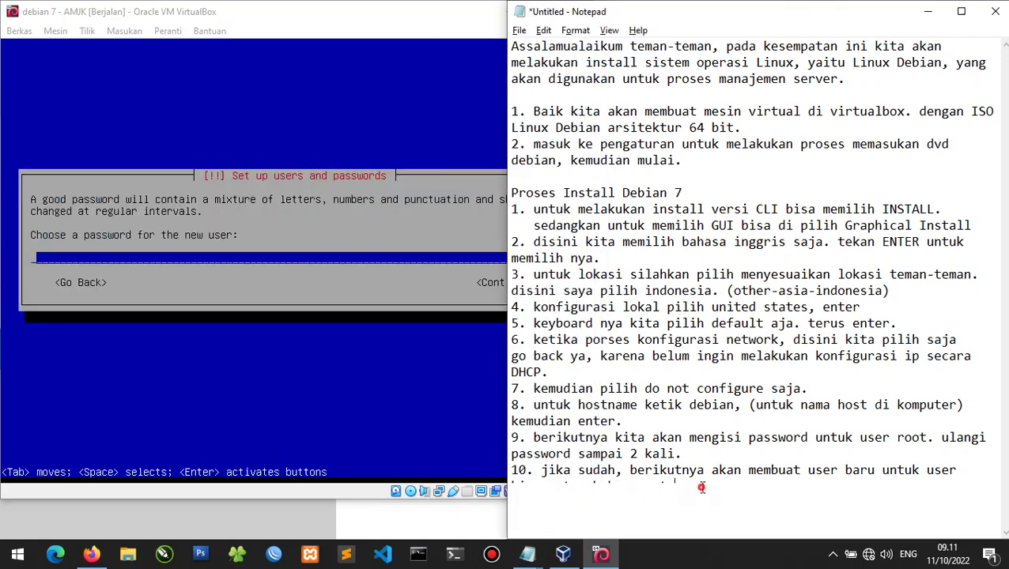
pyautogui.write('userna')
pyautogui.press('BackSpace')
pyautogui.press('BackSpace')
pyautogui.press('BackSpace')
pyautogui.press('BackSpace')
pyautogui.press('BackSpace')
pyautogui.press('BackSpace')
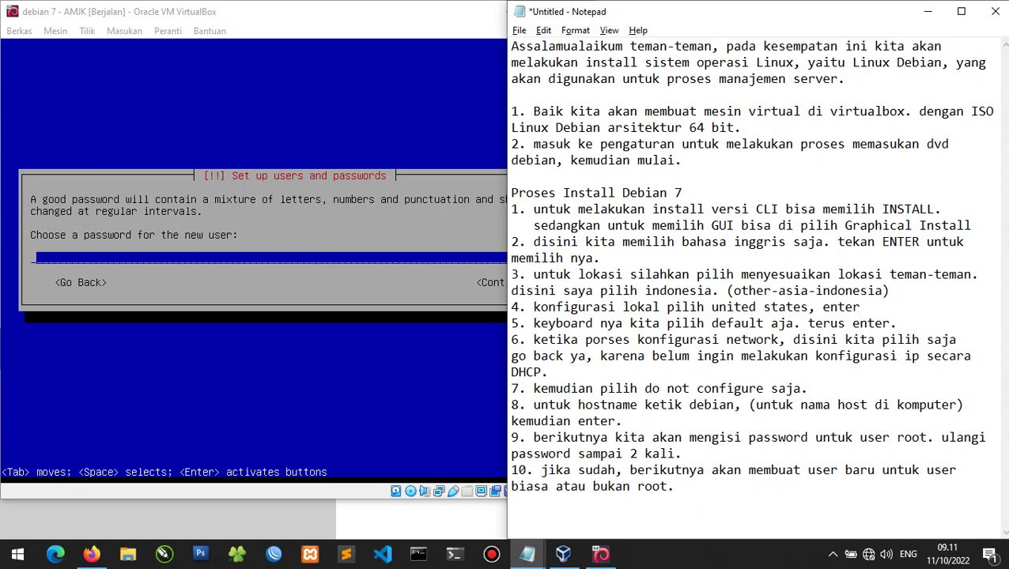
pyautogui.press('Return')
pyautogui.write('input username 2 ')
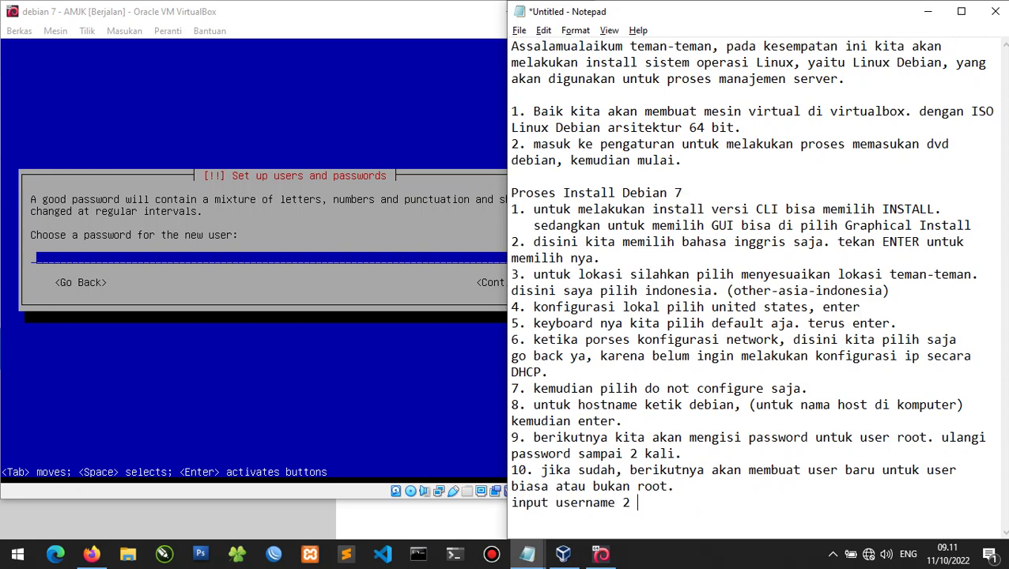
pyautogui.write('kali dan password')
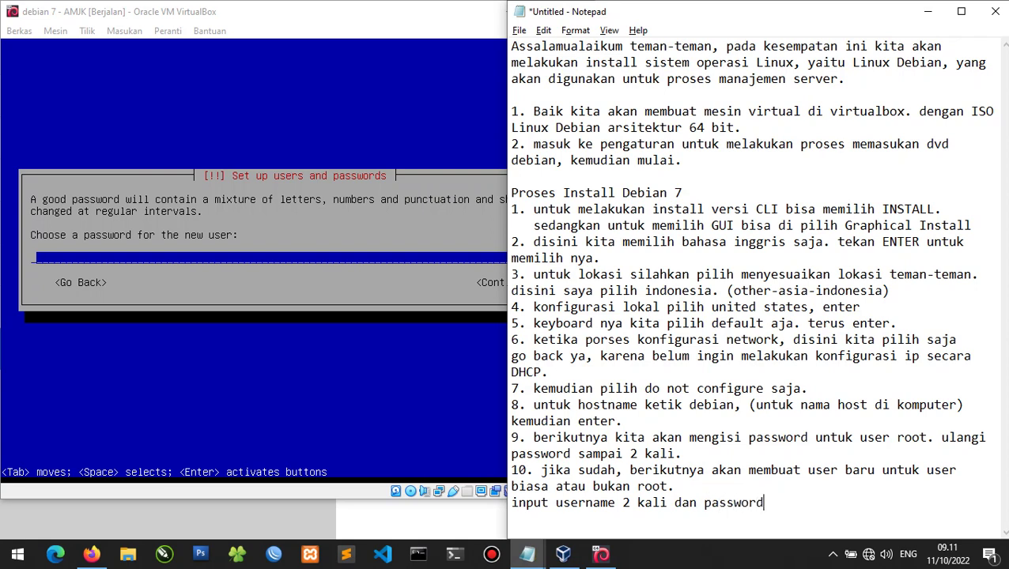
pyautogui.write(' user 2 kali.')
pyautogui.press('Return')
# Set the new user's password, retyping it after the verification mismatch.
pyautogui.click(4, 250)
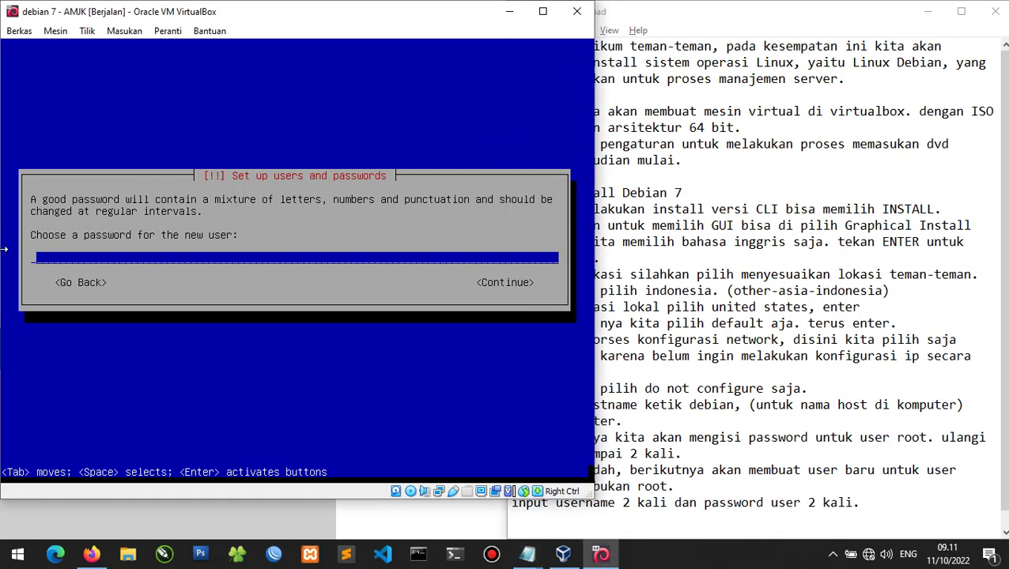
pyautogui.write('123456')
pyautogui.press('Return')
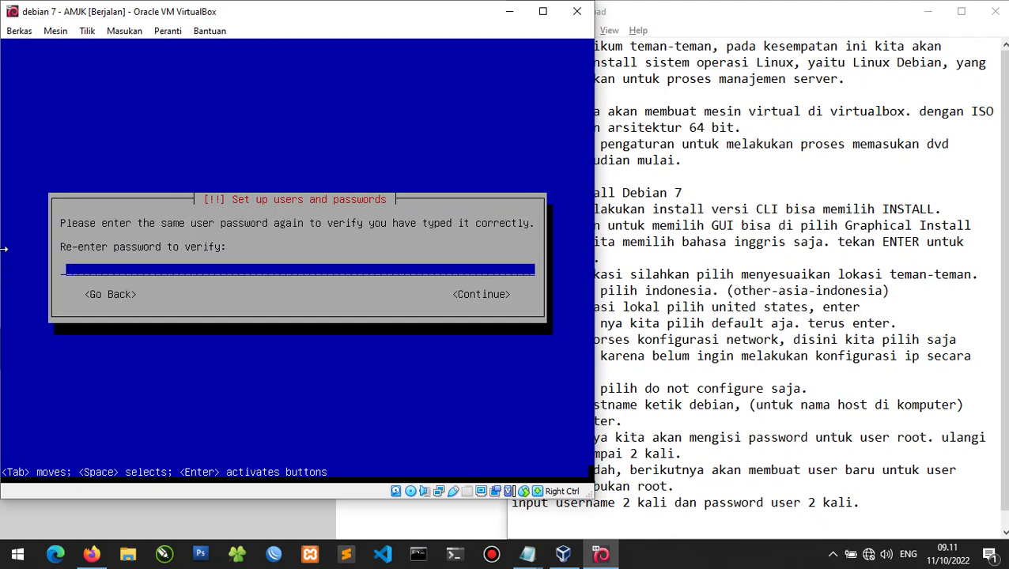
pyautogui.write('1234567')
pyautogui.press('Return')
pyautogui.press('Return')
pyautogui.write('12345')
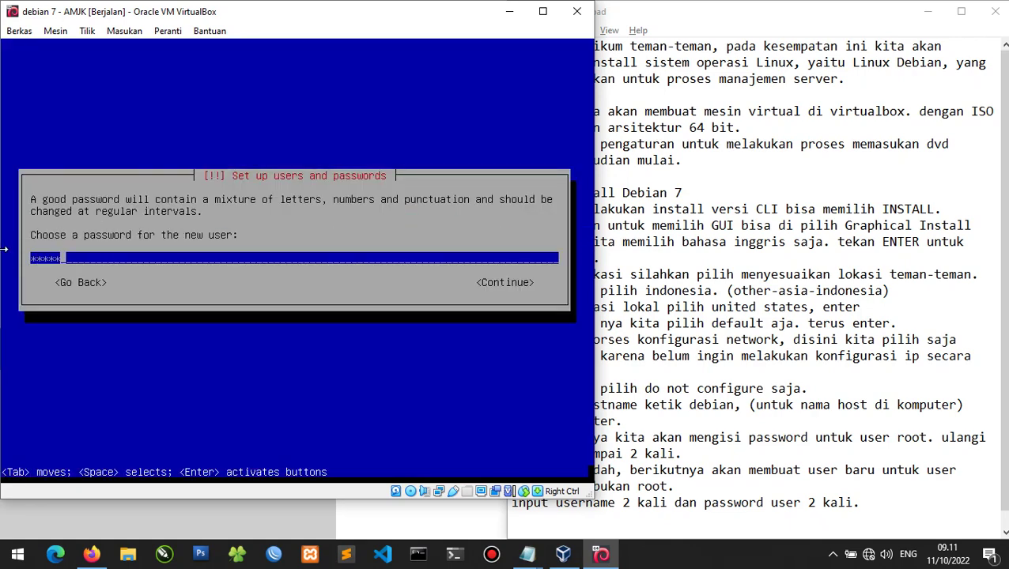
pyautogui.write('6')
pyautogui.press('Return')
pyautogui.write('123456')
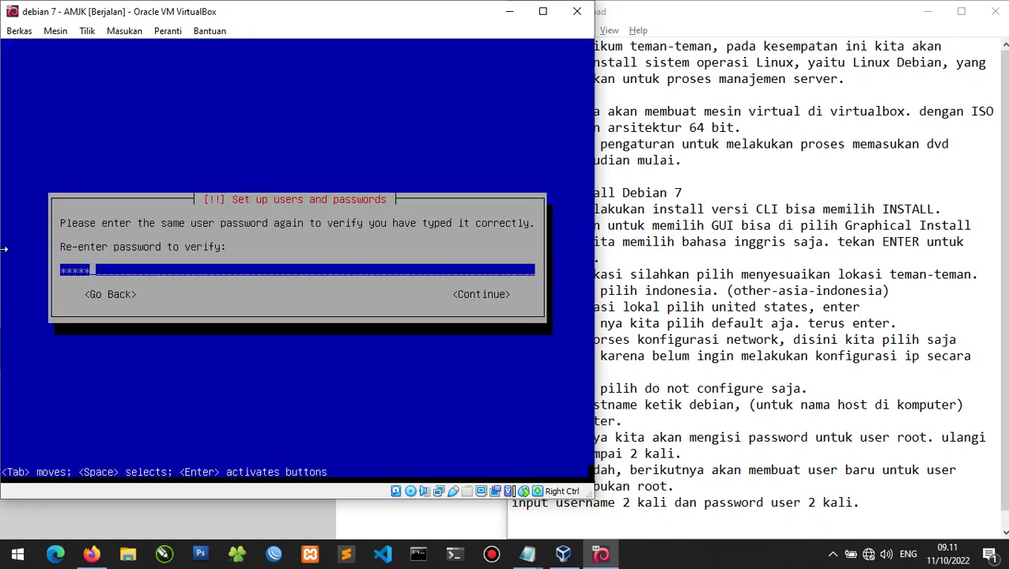
pyautogui.press('Return')
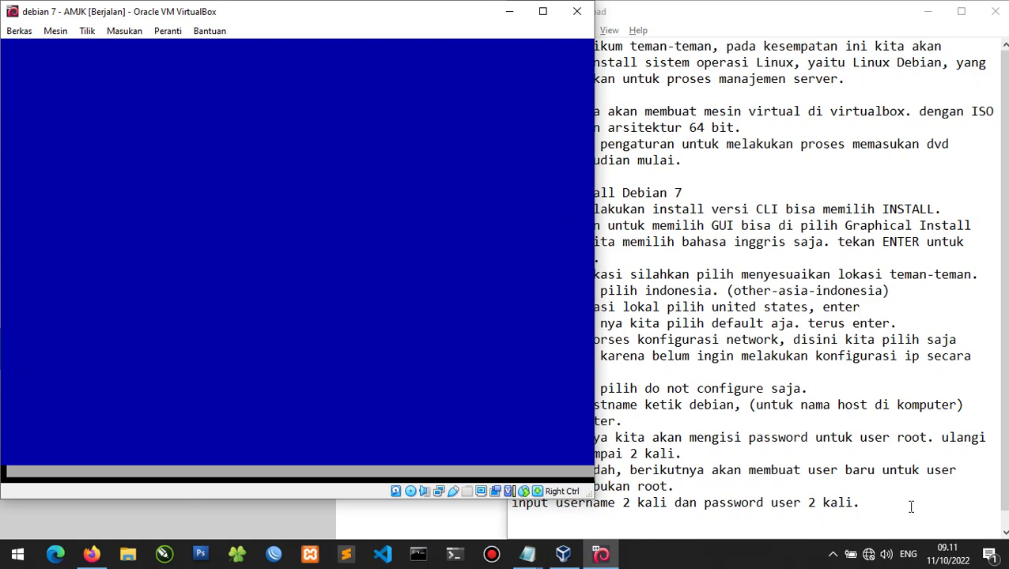
pyautogui.click(932, 513)
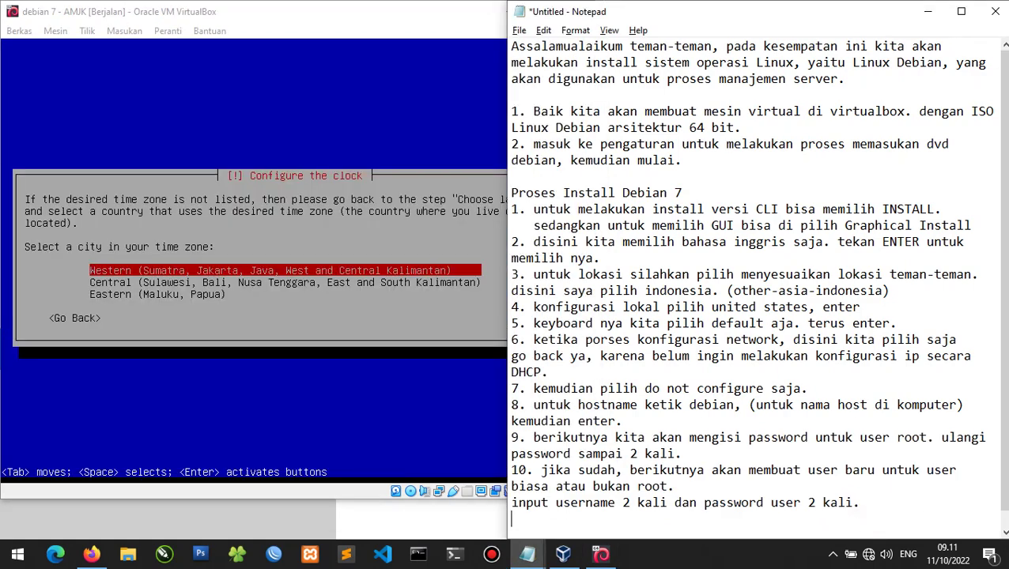
# Note step 11 about choosing the Sumatra location, start step 12, and accept the Western time zone.
pyautogui.write('11. berikutnya pilih l')
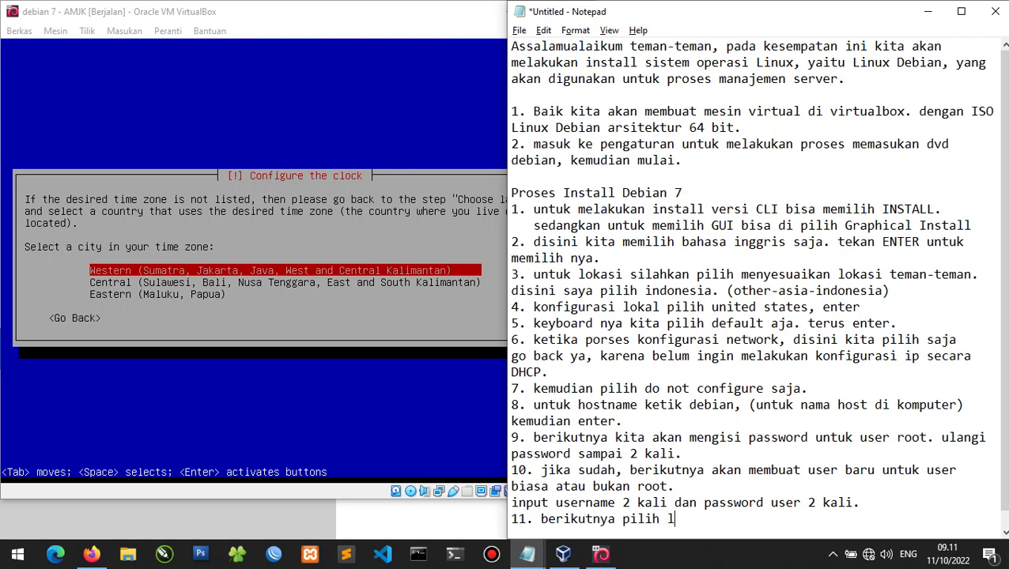
pyautogui.write('okasi, disini saya ')
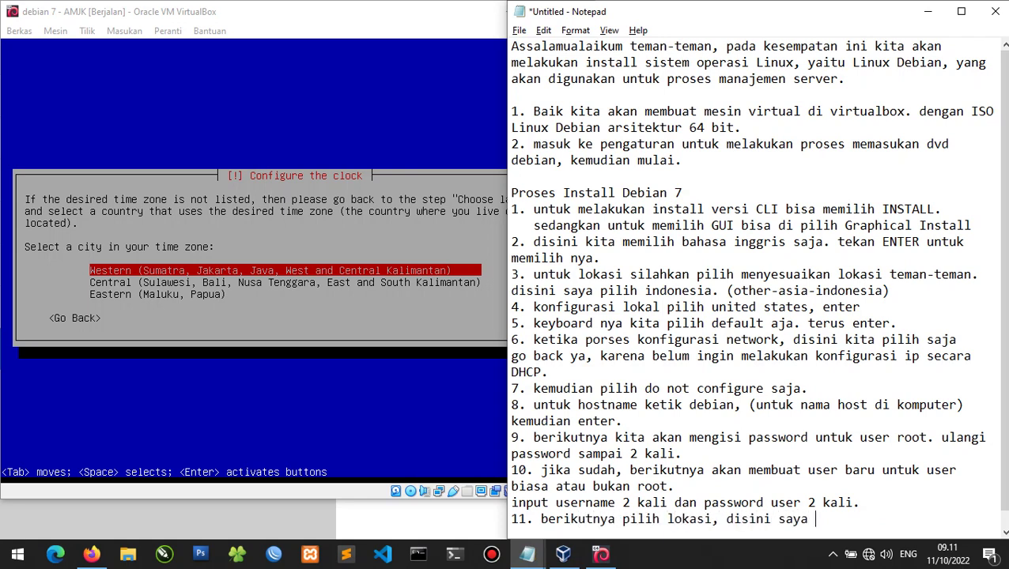
pyautogui.write('di sumatra')
pyautogui.press('Return')
pyautogui.write('12.')
pyautogui.hotkey('alt', 'Tab')
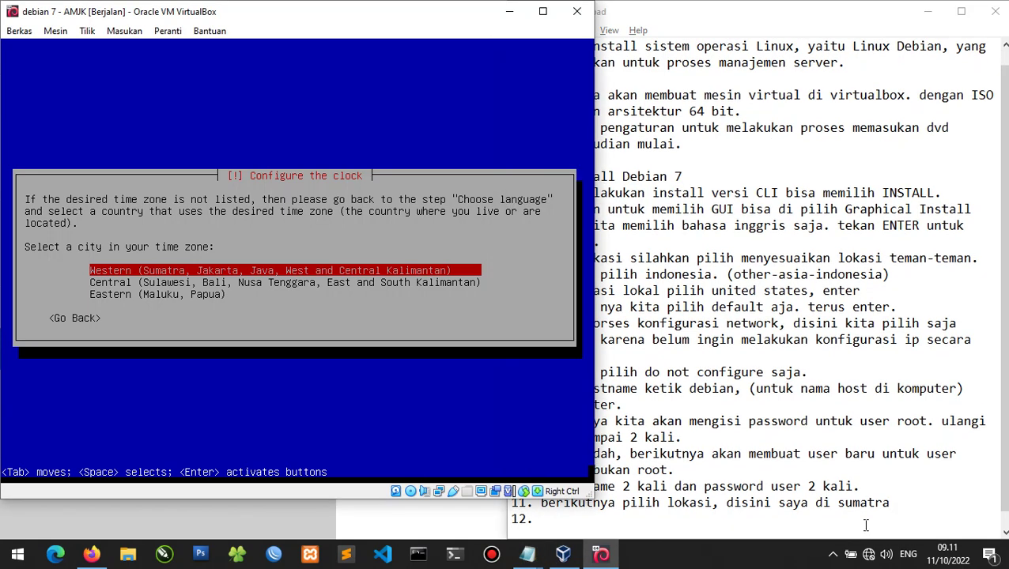
pyautogui.press('Return')
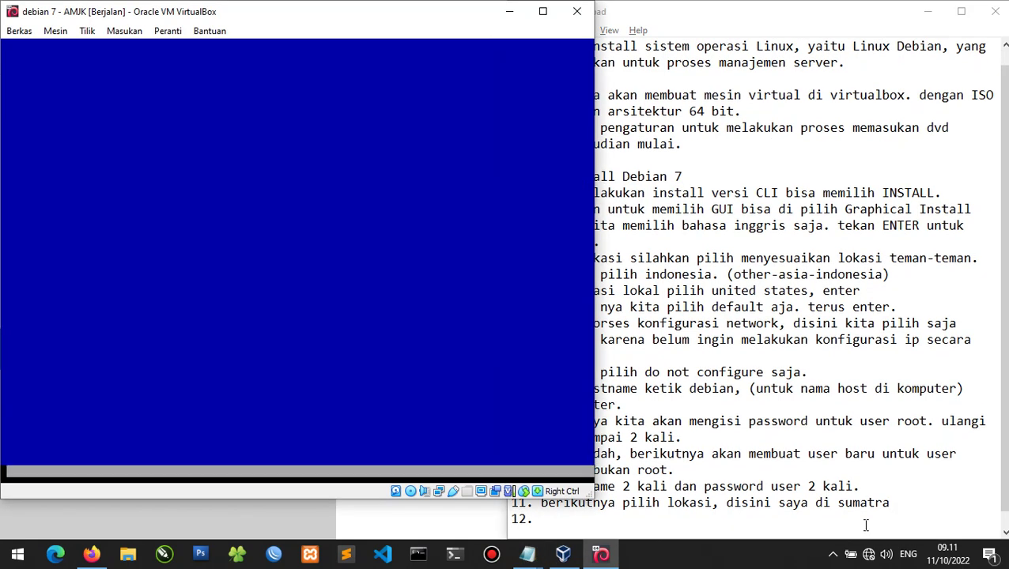
# Fix the misspelled start of note 12 in Notepad.
pyautogui.click(865, 525)
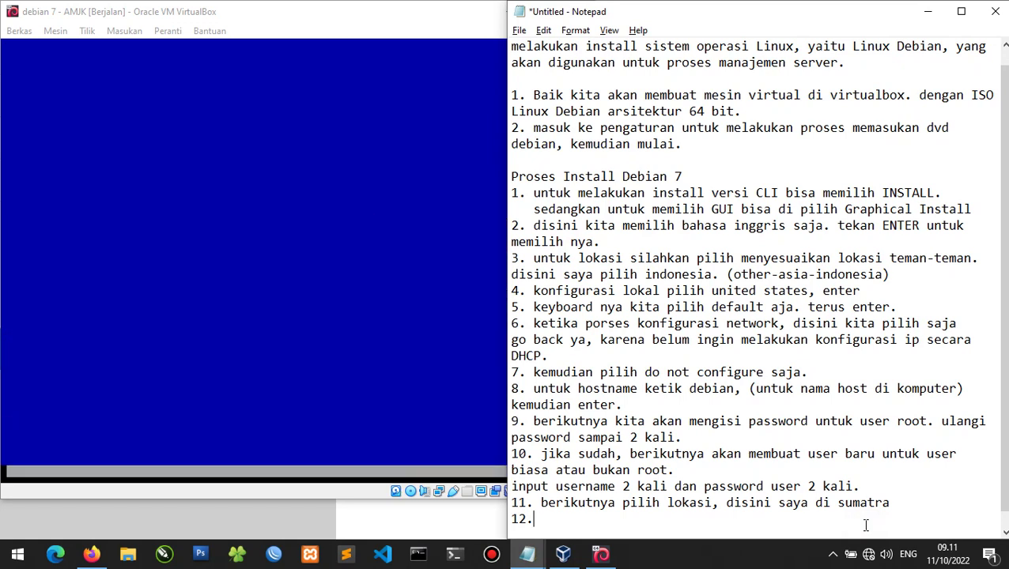
pyautogui.write('beirku')
pyautogui.hotkey('shift', 'Home')
pyautogui.press('BackSpace')
pyautogui.hotkey('ctrl', 'z')
pyautogui.press('End')
pyautogui.hotkey('shift', 'Home')
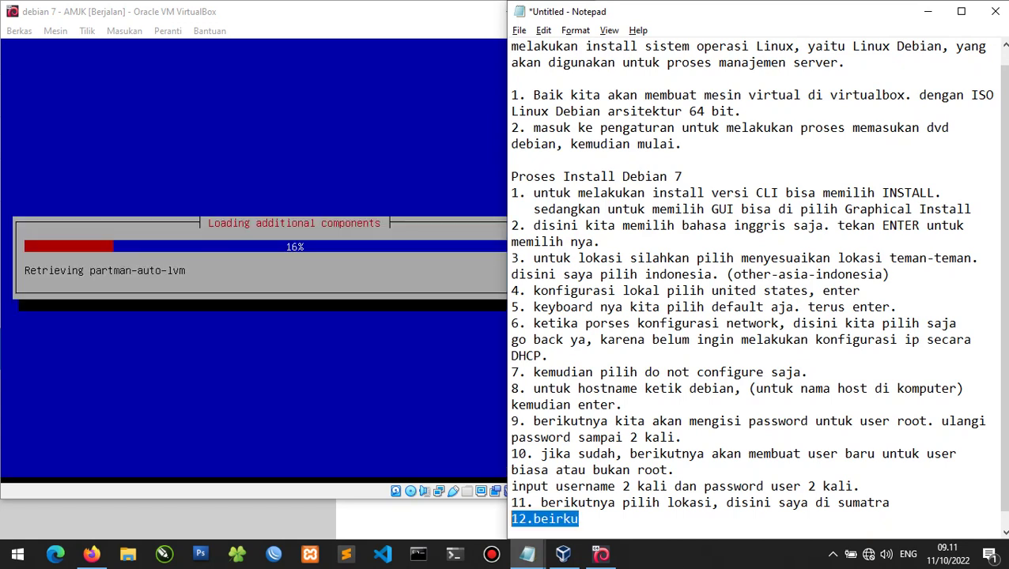
pyautogui.hotkey('shift', 'Right')
pyautogui.hotkey('shift', 'Right')
# Write note 12 on guided partitioning, 'GUIDED - use entire disk', and select that installer option.
pyautogui.write('. tahap b')
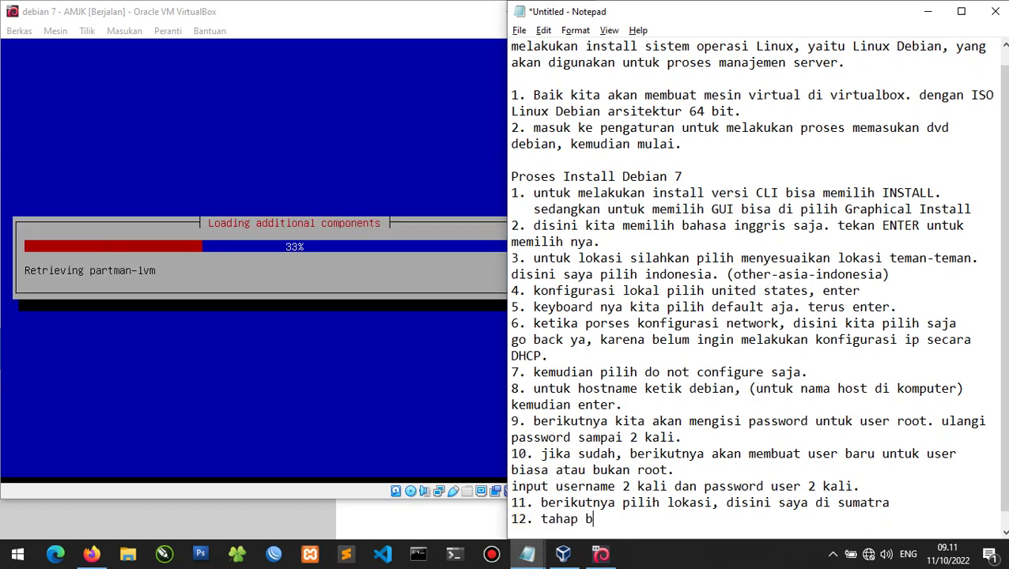
pyautogui.write('erikutnya yaitu par')
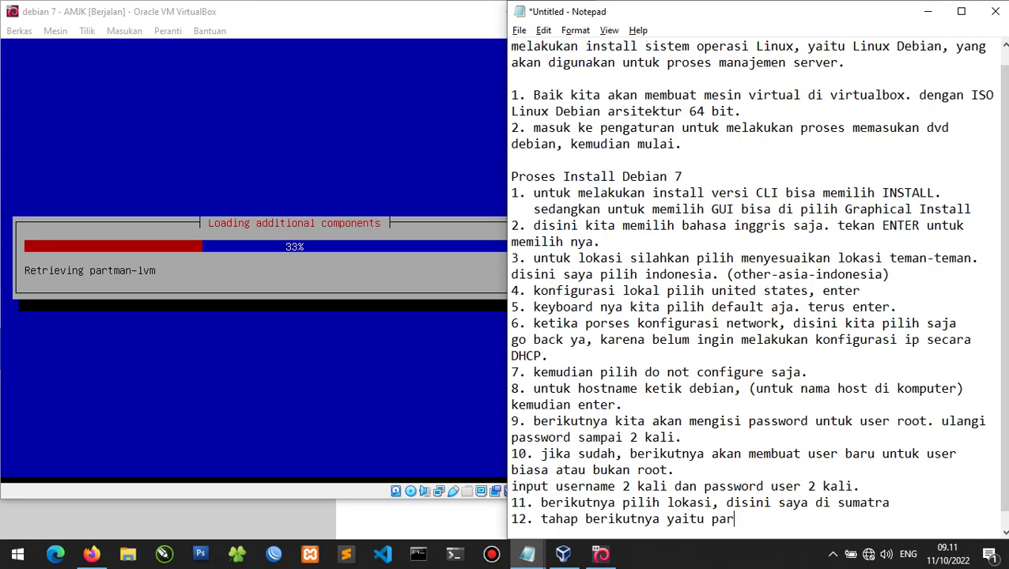
pyautogui.write('tisi harddisk')
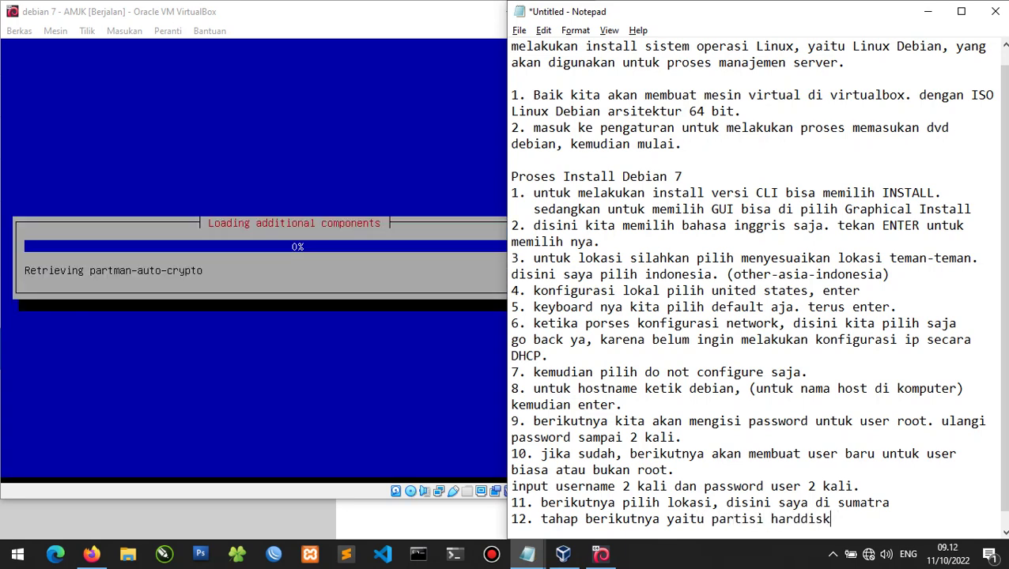
pyautogui.write(', kita akan ')
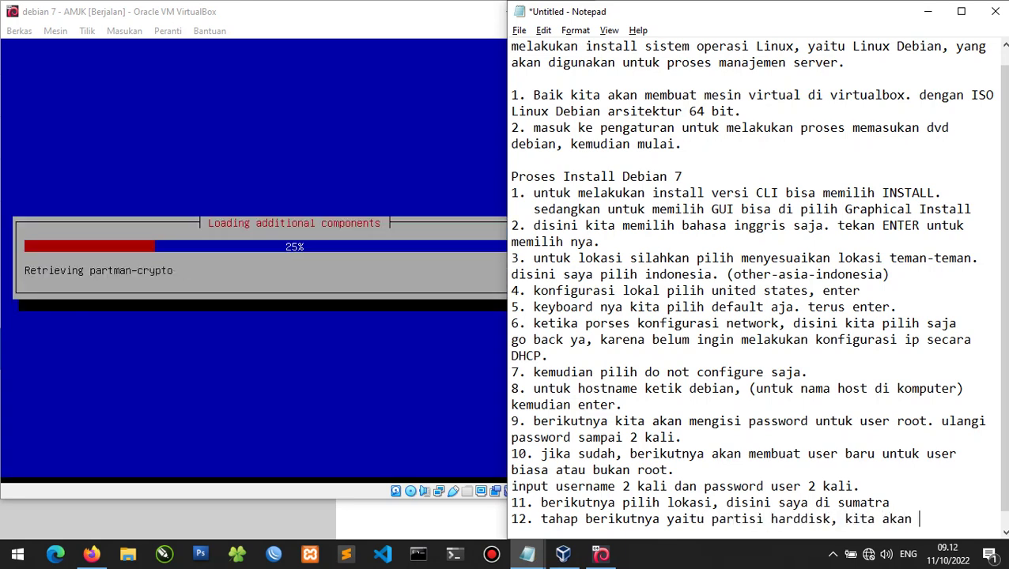
pyautogui.write('melakuka')
pyautogui.press('BackSpace')
pyautogui.write('kan partisi sec')
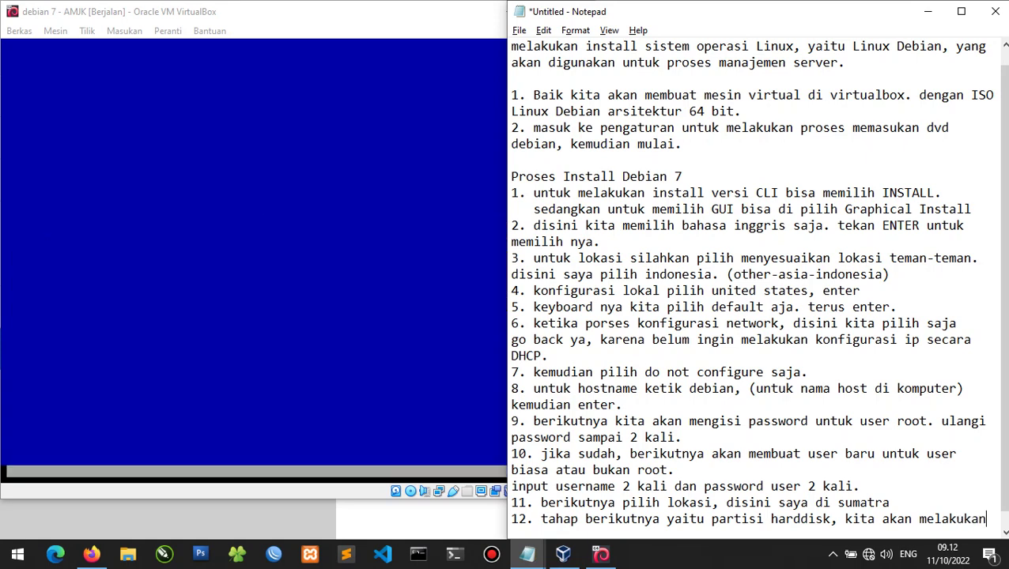
pyautogui.write('ara ')
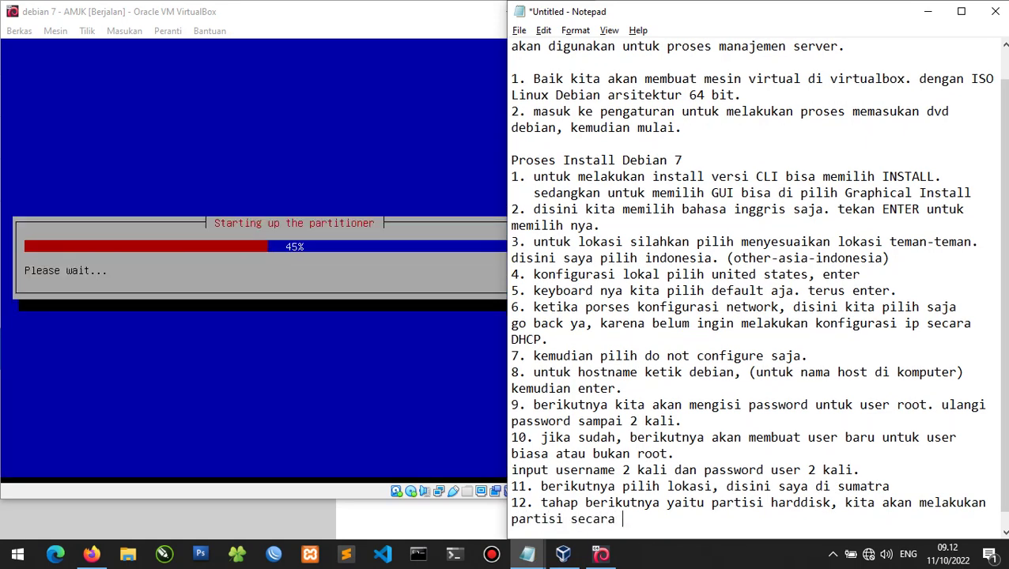
pyautogui.write('terpandu ya, ')
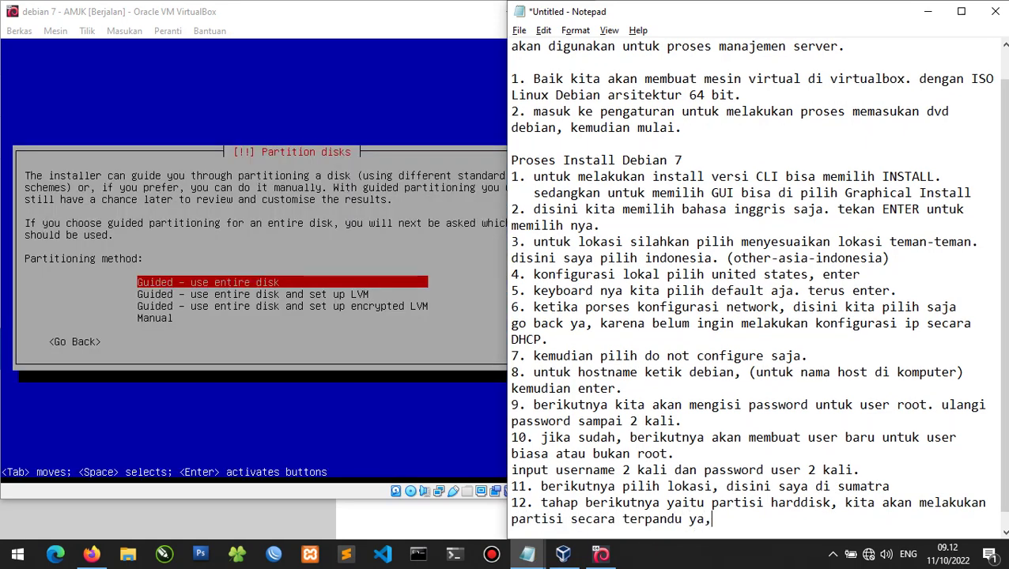
pyautogui.write('yaitu memil')
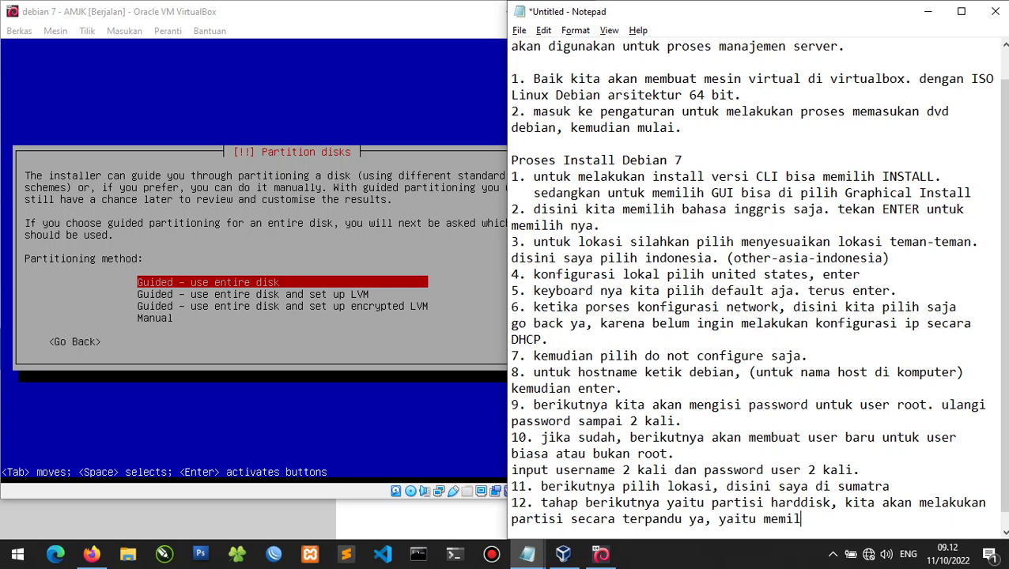
pyautogui.write('ih gue')
pyautogui.press('BackSpace')
pyautogui.press('BackSpace')
pyautogui.press('Return')
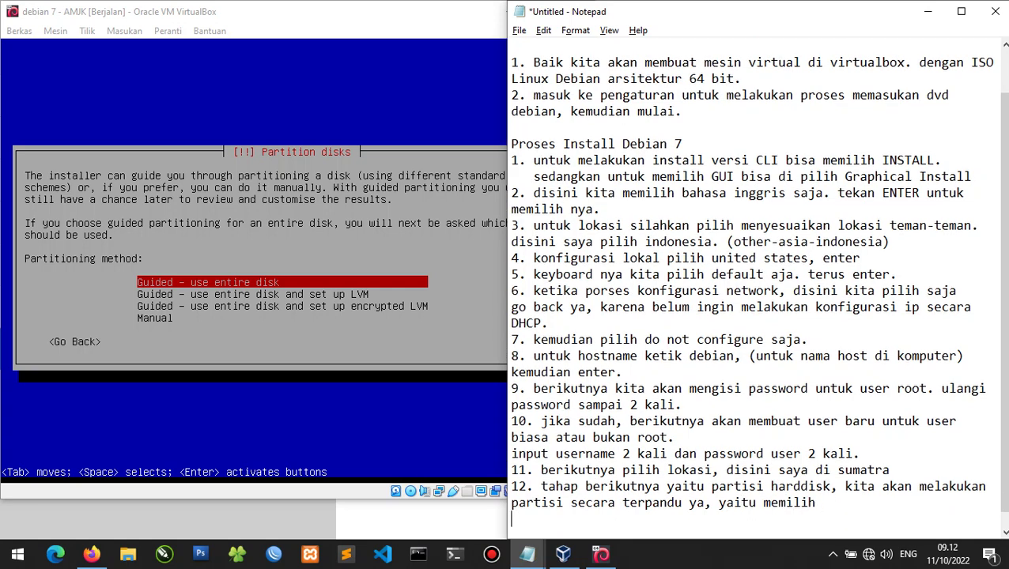
pyautogui.write('GUIDED - use entire ')
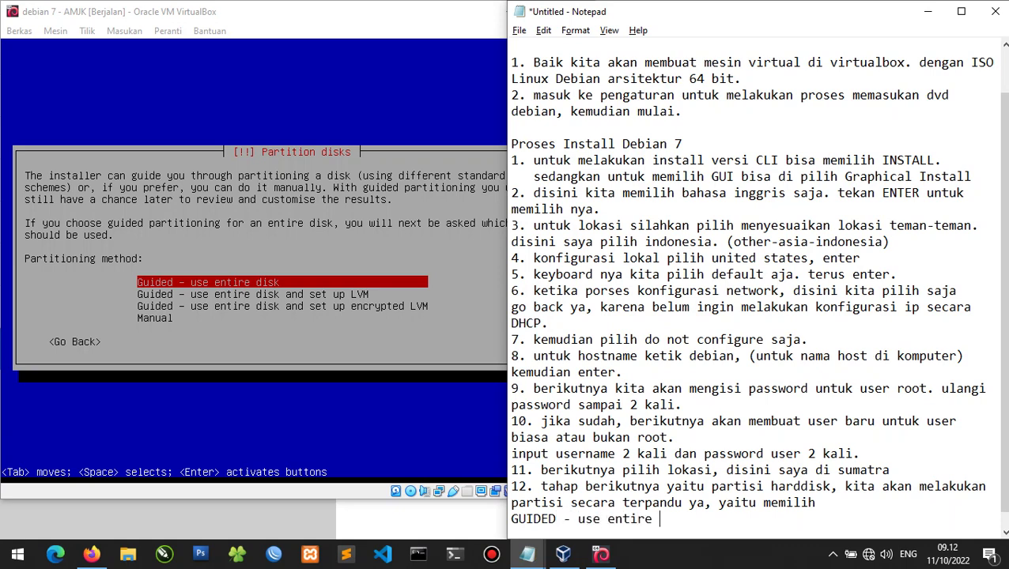
pyautogui.write('disk.')
pyautogui.hotkey('alt', 'Tab')
pyautogui.press('Return')
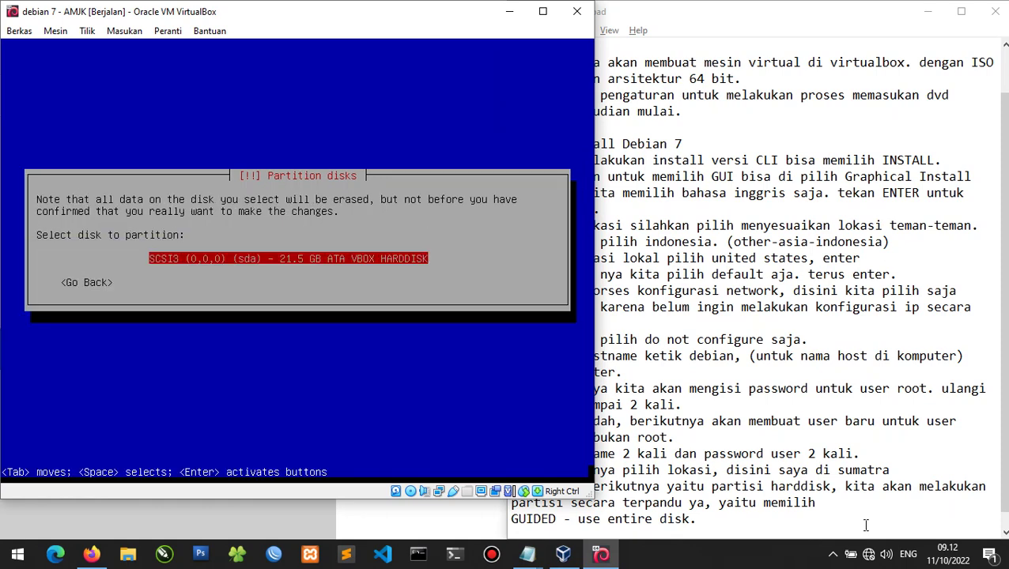
# Note partitioning the 21.5 GB hard disk with 'tekan enter', then select that disk.
pyautogui.hotkey('alt', 'Tab')
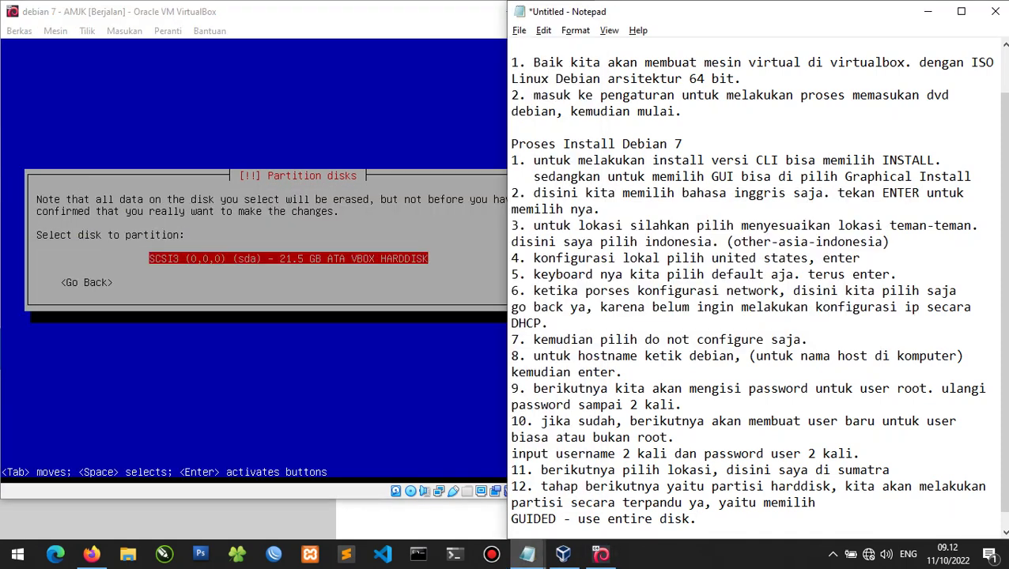
pyautogui.write('dan kita akan me')
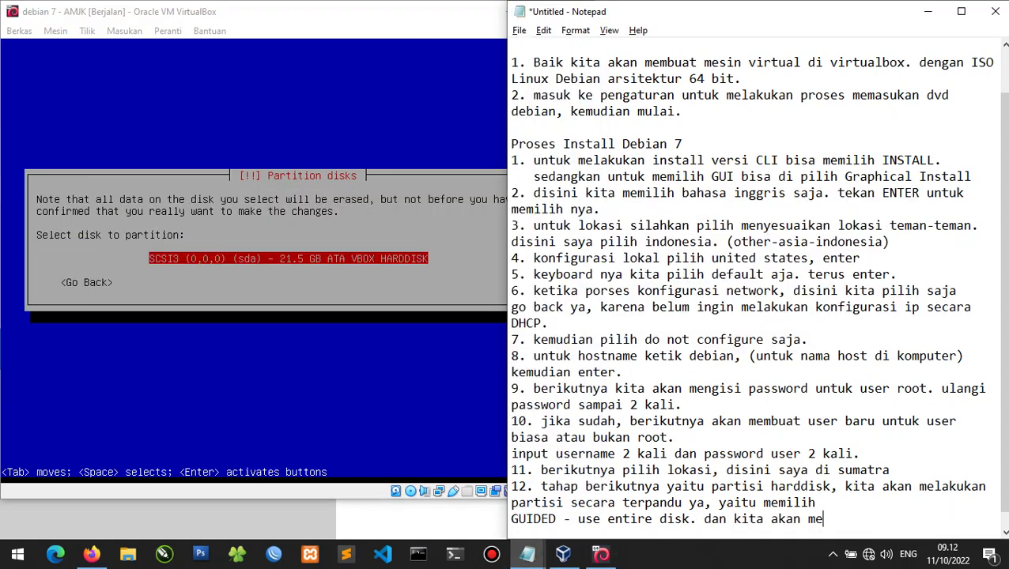
pyautogui.write('lakukan prat')
pyautogui.press('BackSpace')
pyautogui.press('BackSpace')
pyautogui.press('BackSpace')
pyautogui.press('BackSpace')
pyautogui.write('partisi ')
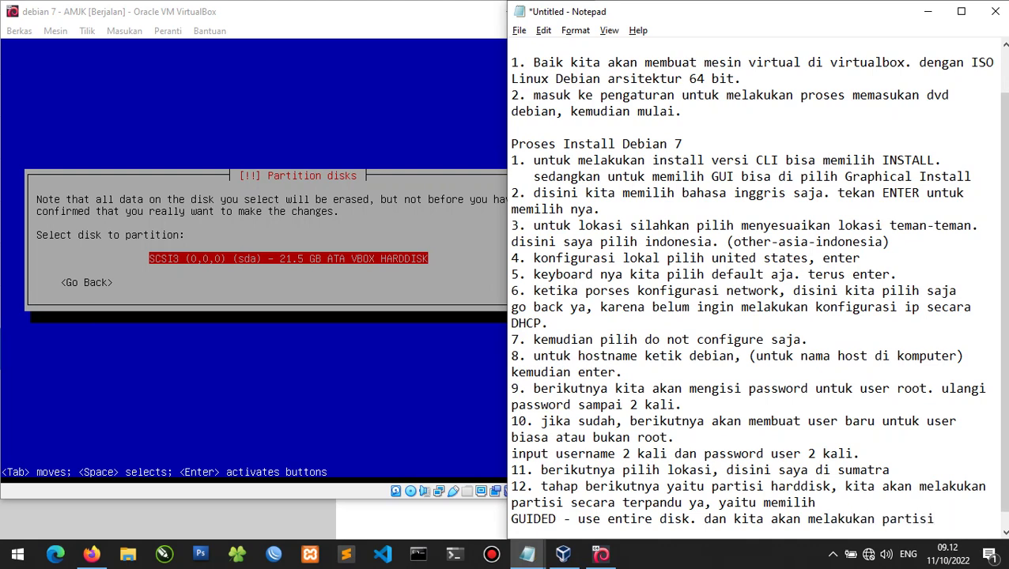
pyautogui.write('pada harddi')
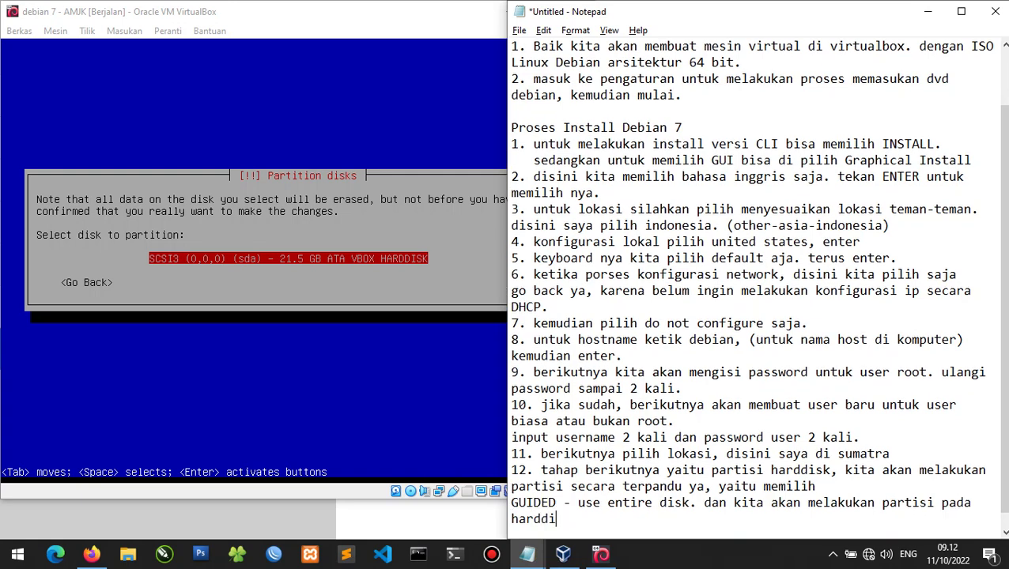
pyautogui.write('sk 21')
pyautogui.write('.5 GB')
pyautogui.write(', kl')
pyautogui.press('BackSpace')
pyautogui.press('BackSpace')
pyautogui.write('tekan enter')
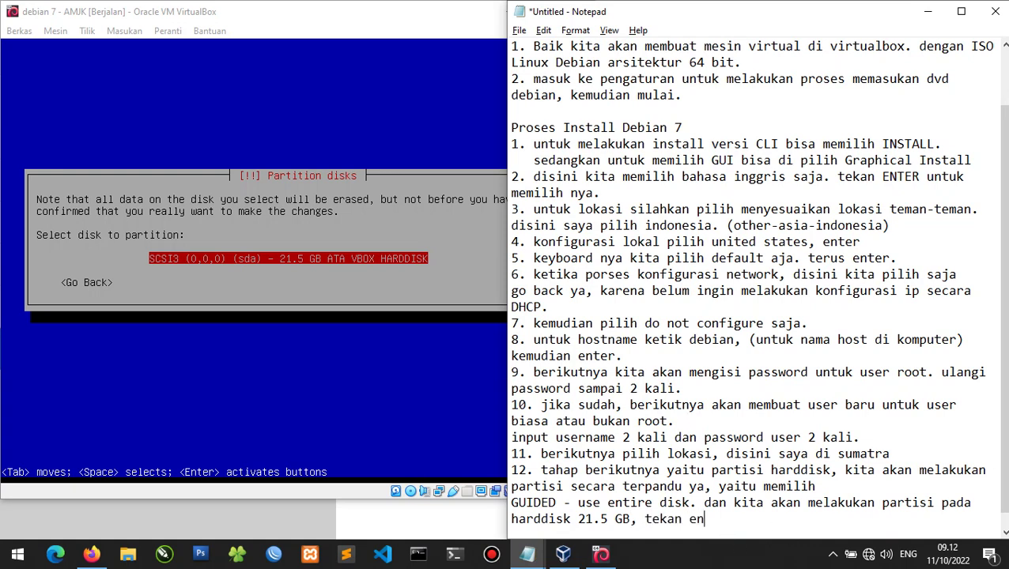
pyautogui.press('Return')
pyautogui.hotkey('alt', 'Tab')
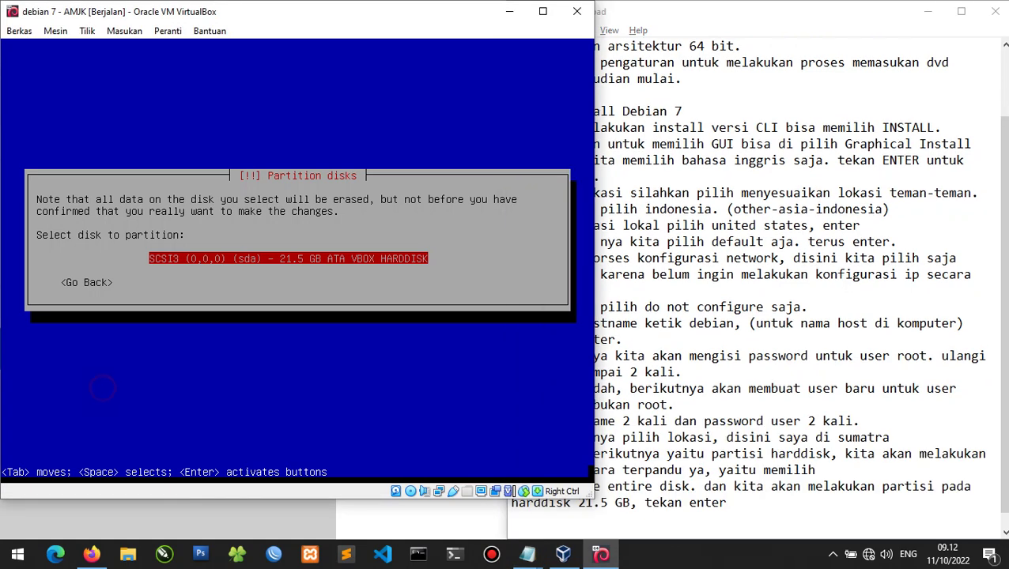
pyautogui.press('Return')
# Note choosing the recommended scheme, then 'kemudian enter.', and choose All files in one partition.
pyautogui.click(726, 522)
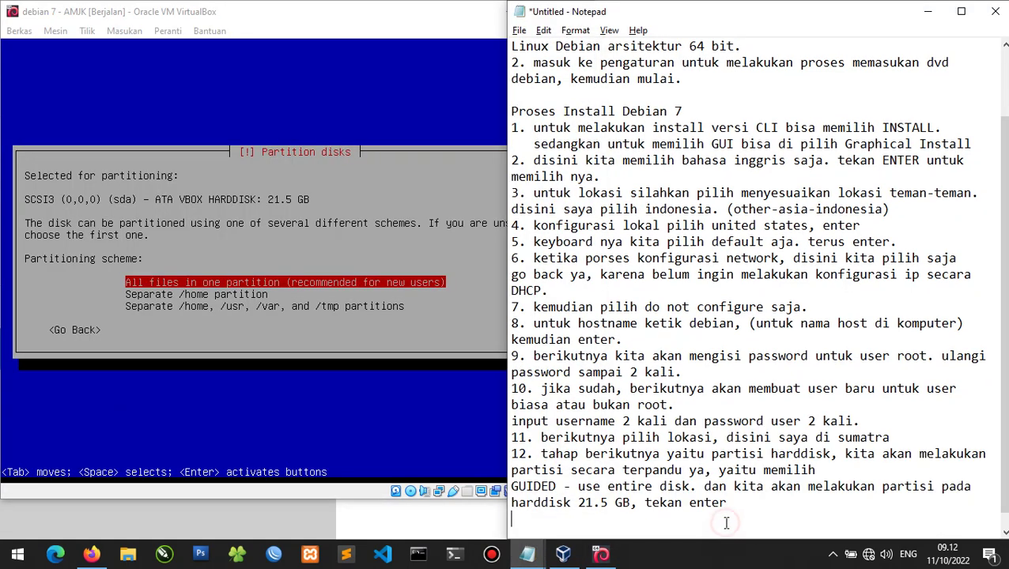
pyautogui.press('Return')
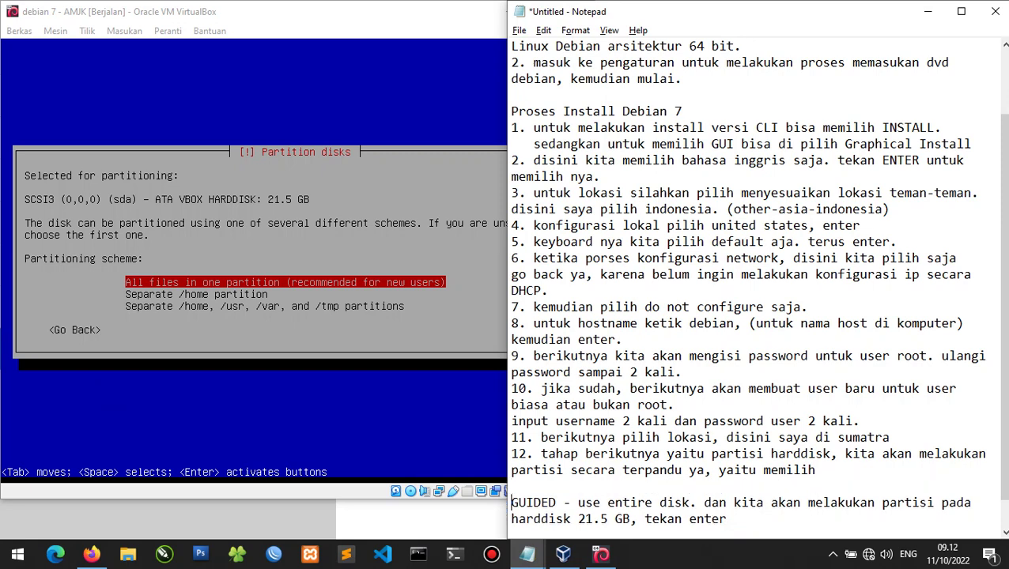
pyautogui.click(726, 523)
pyautogui.press('Down')
pyautogui.write('kem')
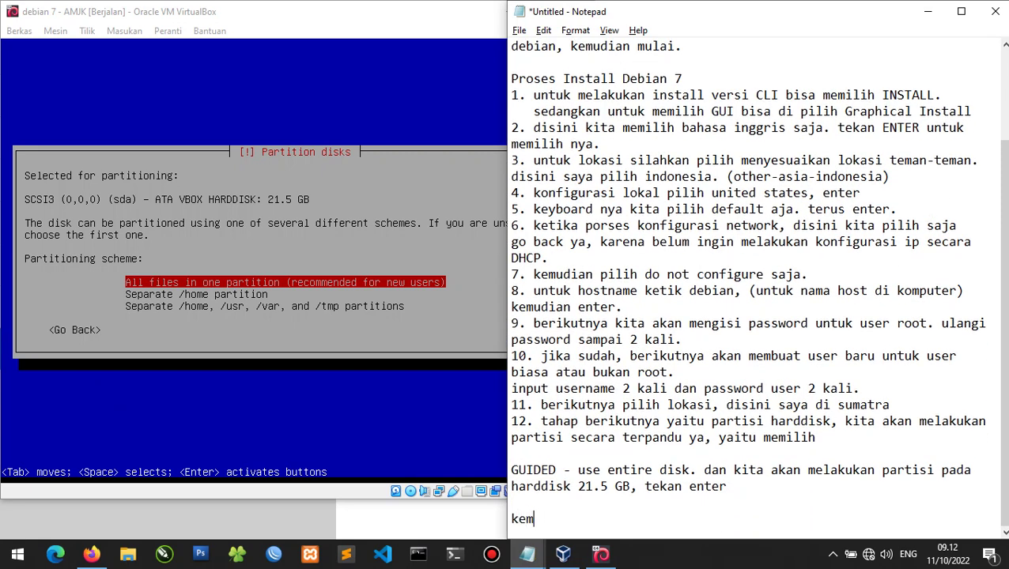
pyautogui.write('udian disini')
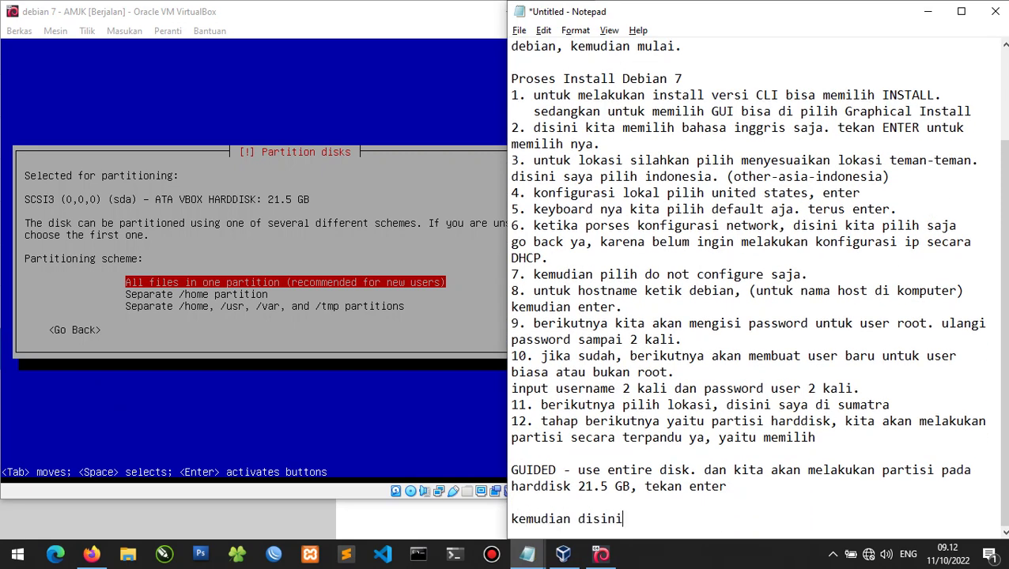
pyautogui.write(', kita pilih sa')
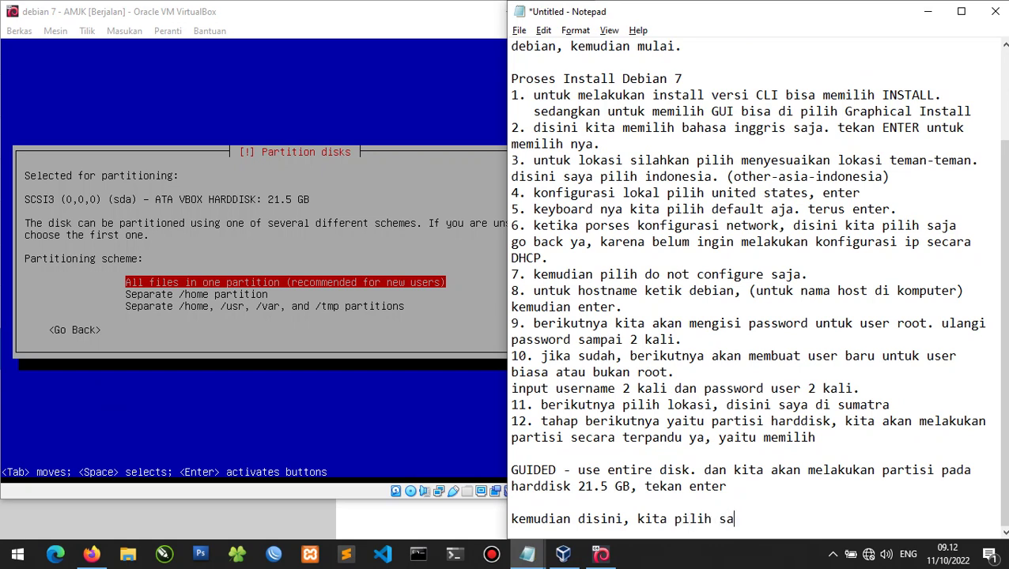
pyautogui.write('ja sesusai')
pyautogui.press('BackSpace')
pyautogui.press('BackSpace')
pyautogui.press('BackSpace')
pyautogui.press('BackSpace')
pyautogui.press('BackSpace')
pyautogui.press('BackSpace')
pyautogui.press('BackSpace')
pyautogui.press('BackSpace')
pyautogui.write('sesuai yang di rek')
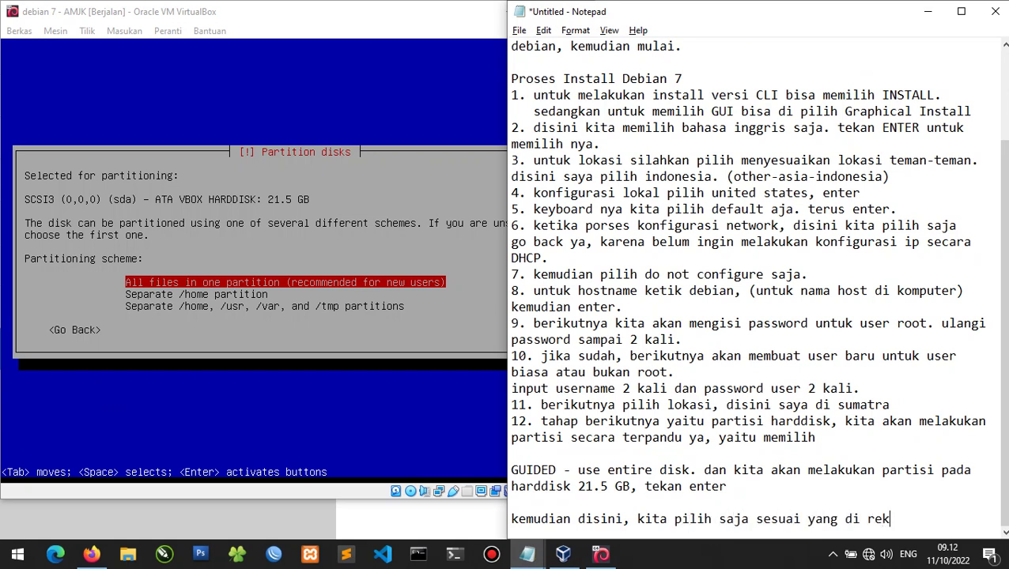
pyautogui.write('omendasikan.')
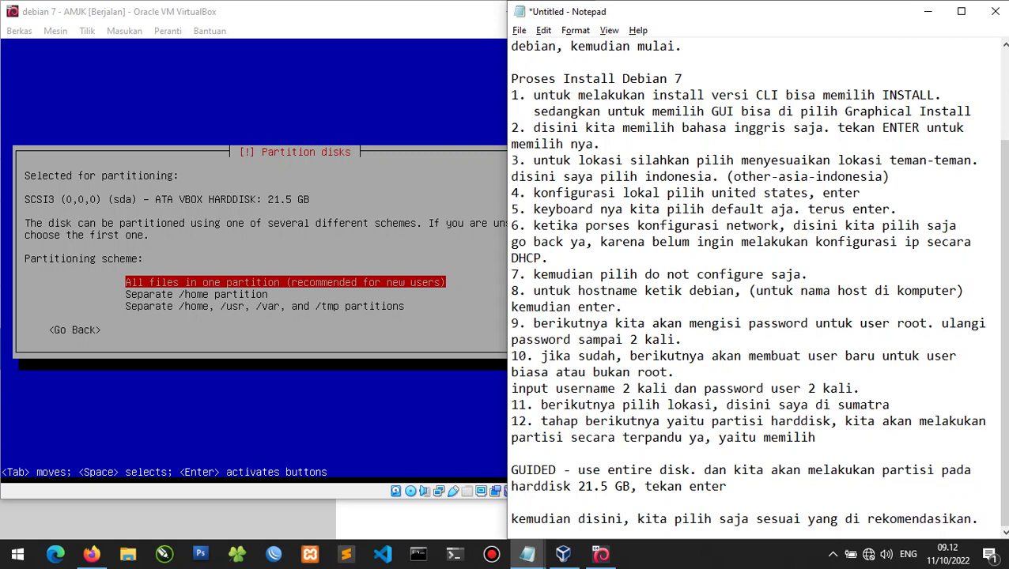
pyautogui.press('Return')
pyautogui.write('kemudian enter.')
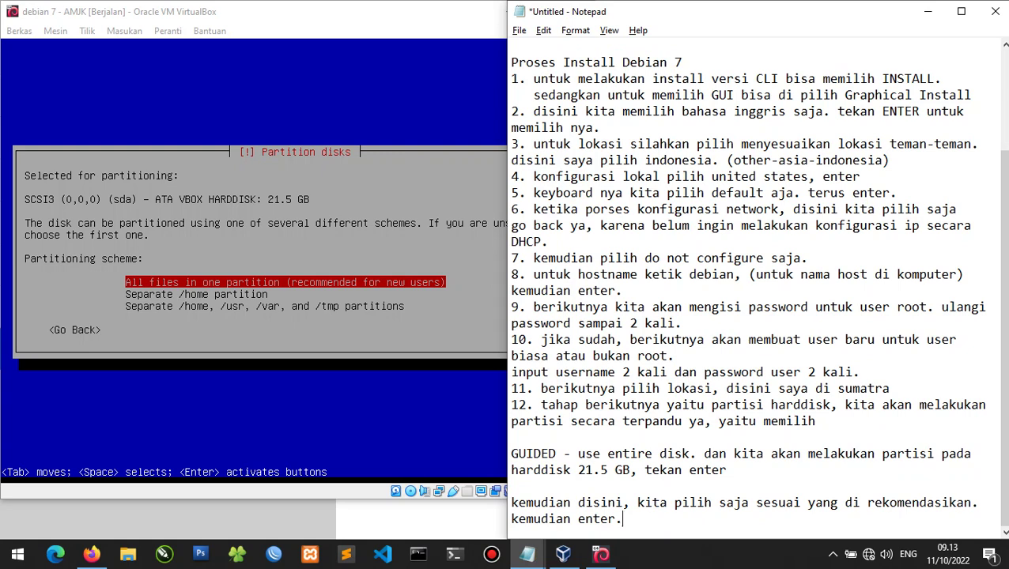
pyautogui.hotkey('alt', 'Tab')
pyautogui.press('Return')
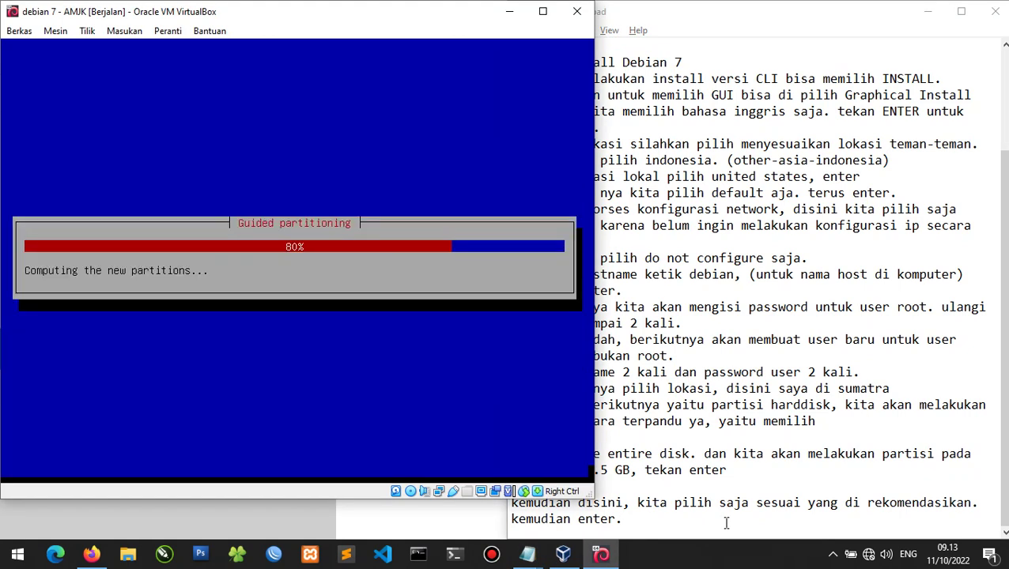
# Note 'pilih finish, dan enter', then choose Finish partitioning and move to the Yes answer.
pyautogui.click(726, 523)
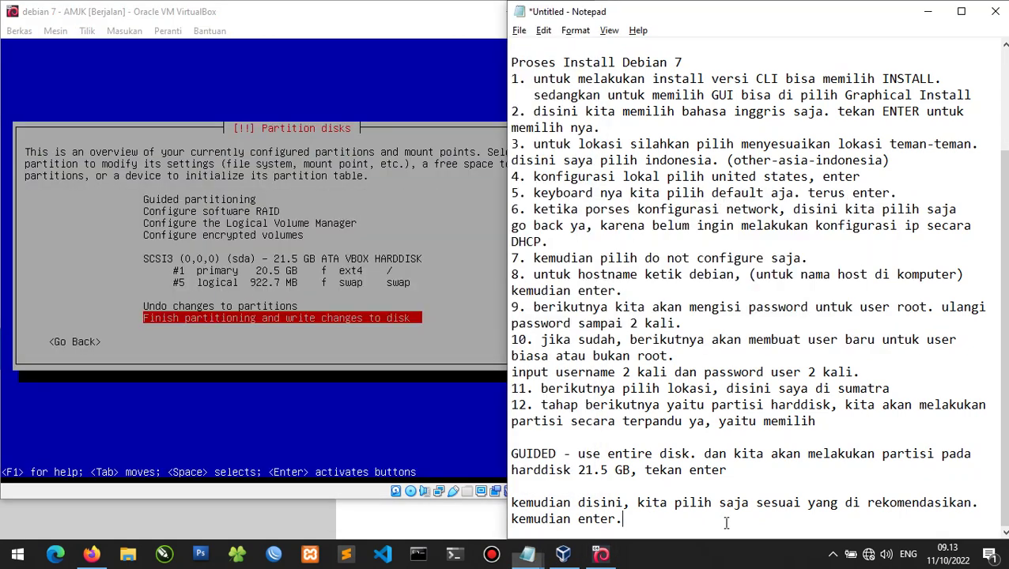
pyautogui.press('Return')
pyautogui.write('pili')
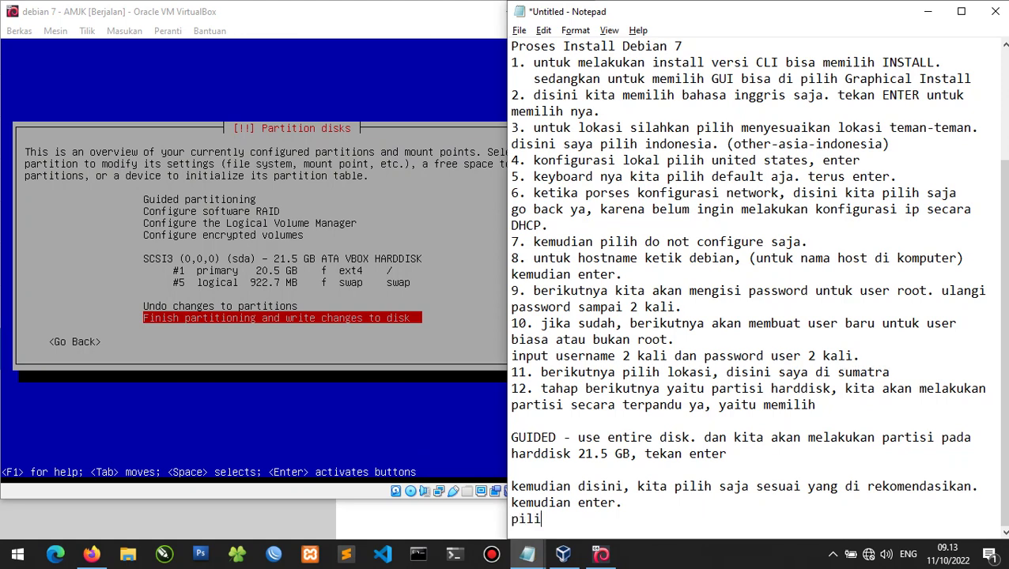
pyautogui.write('h finish, dan enter')
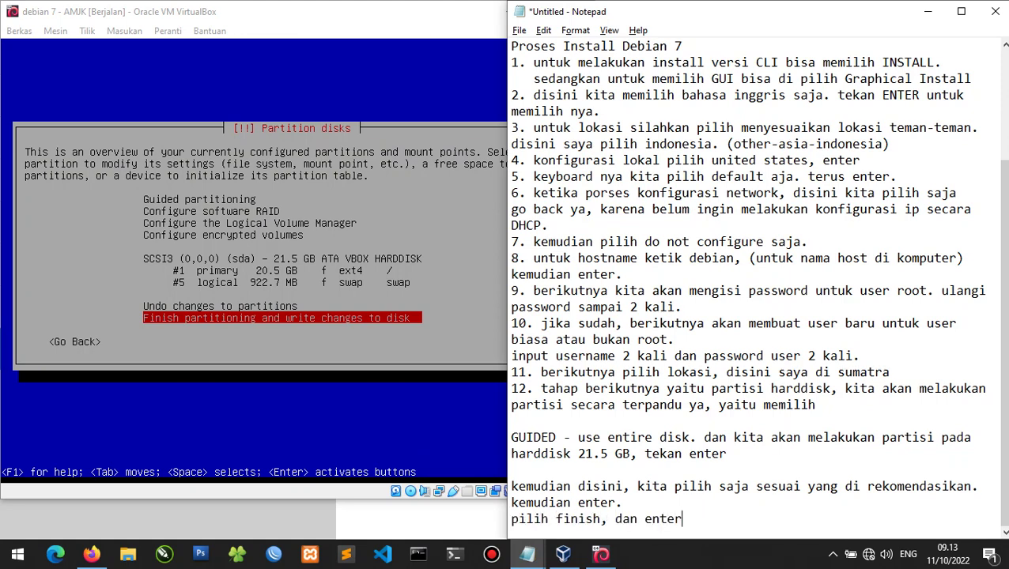
pyautogui.hotkey('alt', 'Tab')
pyautogui.press('Return')
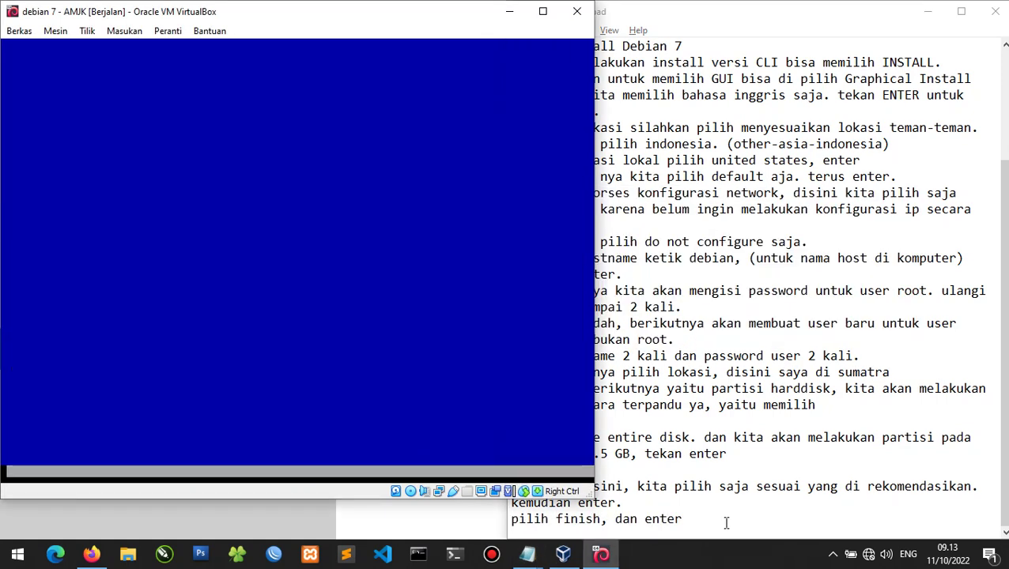
pyautogui.press('Tab')
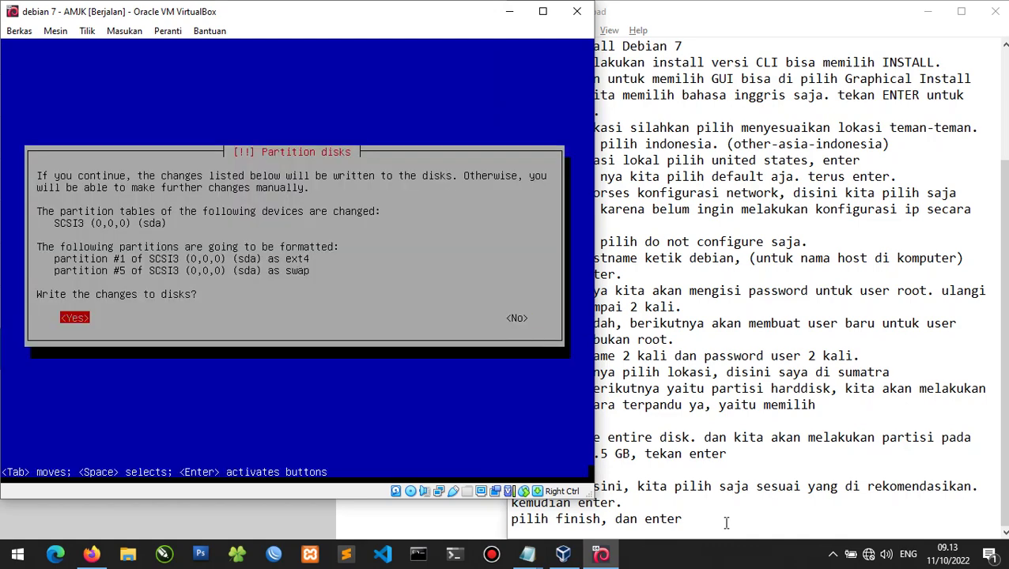
pyautogui.press('Tab')
pyautogui.press('Tab')
# Note 'berikan izin akses write to disk, dan YES' and confirm writing the partitions to disk.
pyautogui.hotkey('alt', 'Tab')
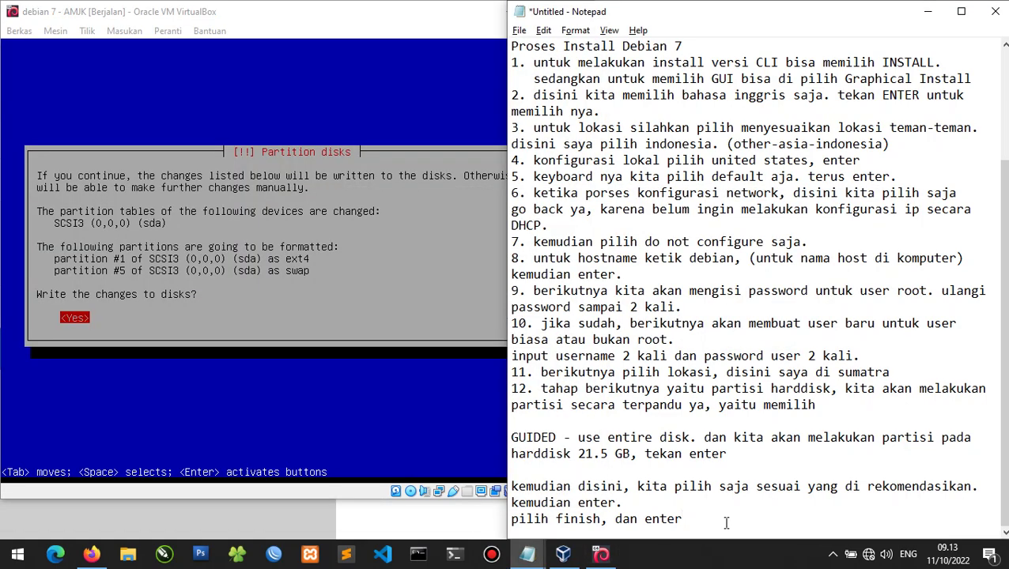
pyautogui.press('Return')
pyautogui.write('beriku')
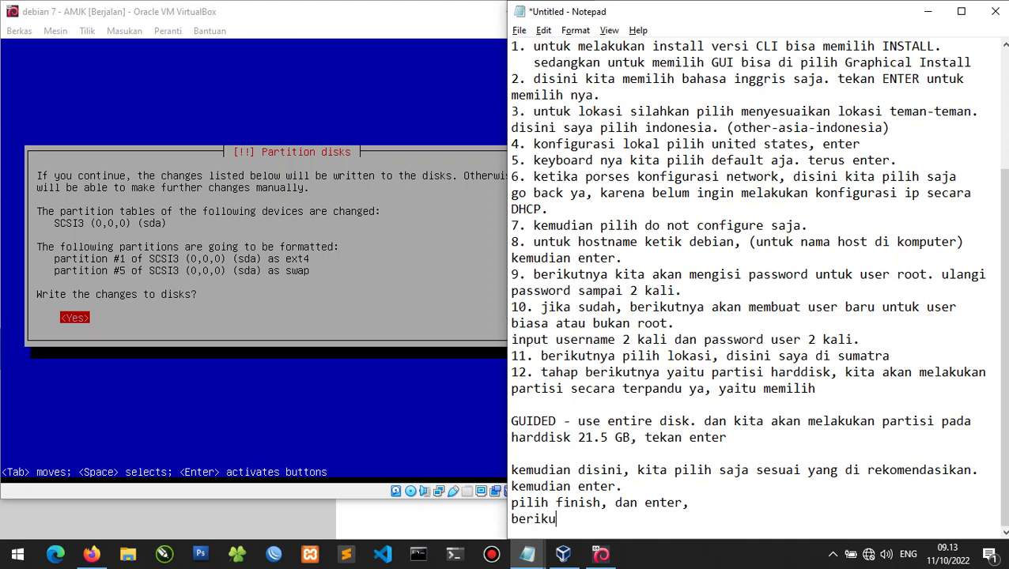
pyautogui.press('BackSpace')
pyautogui.write('an izin akses wri')
pyautogui.press('BackSpace')
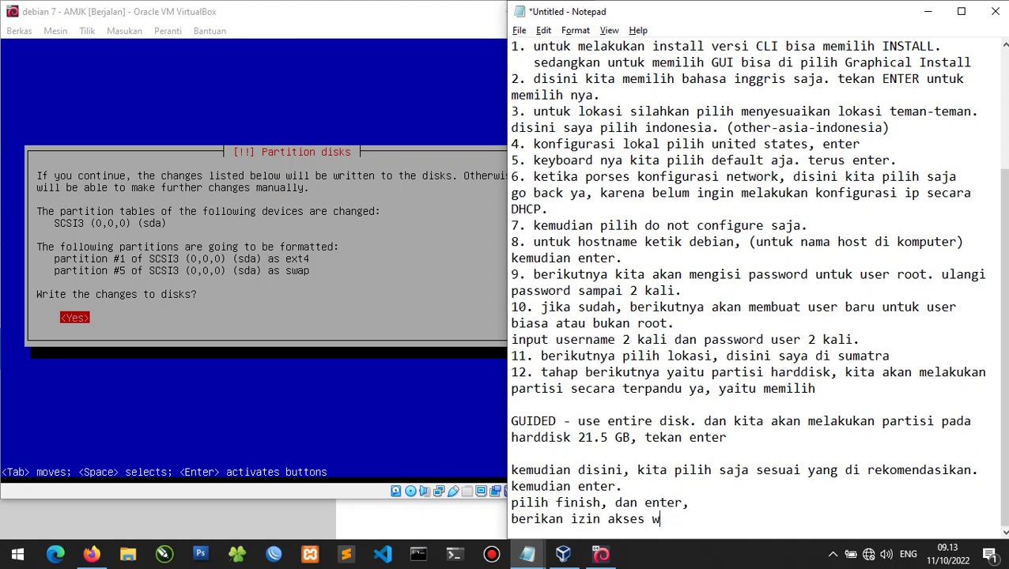
pyautogui.write('rite to disk')
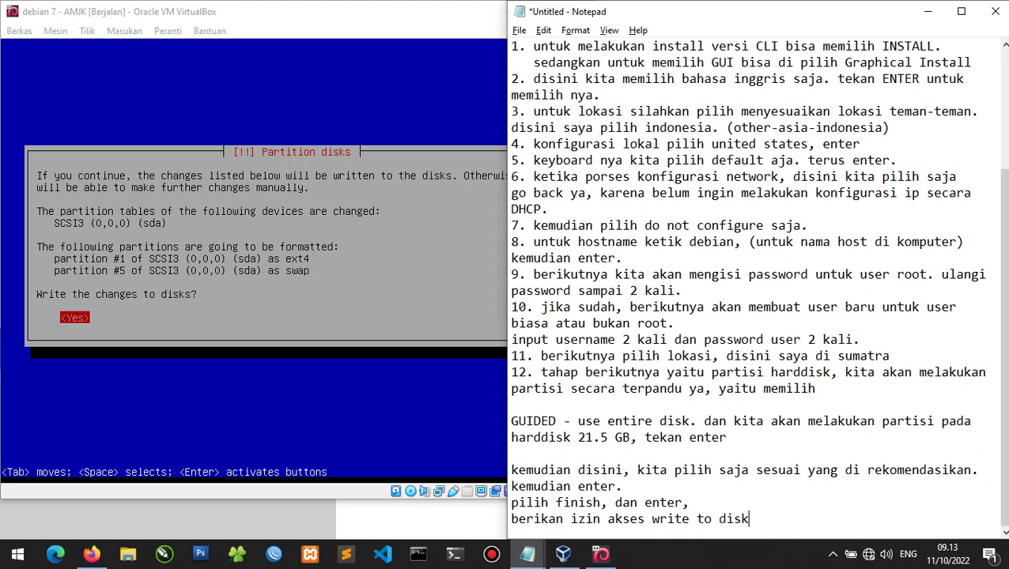
pyautogui.write(', dan YES')
pyautogui.hotkey('alt', 'Tab')
pyautogui.press('Return')
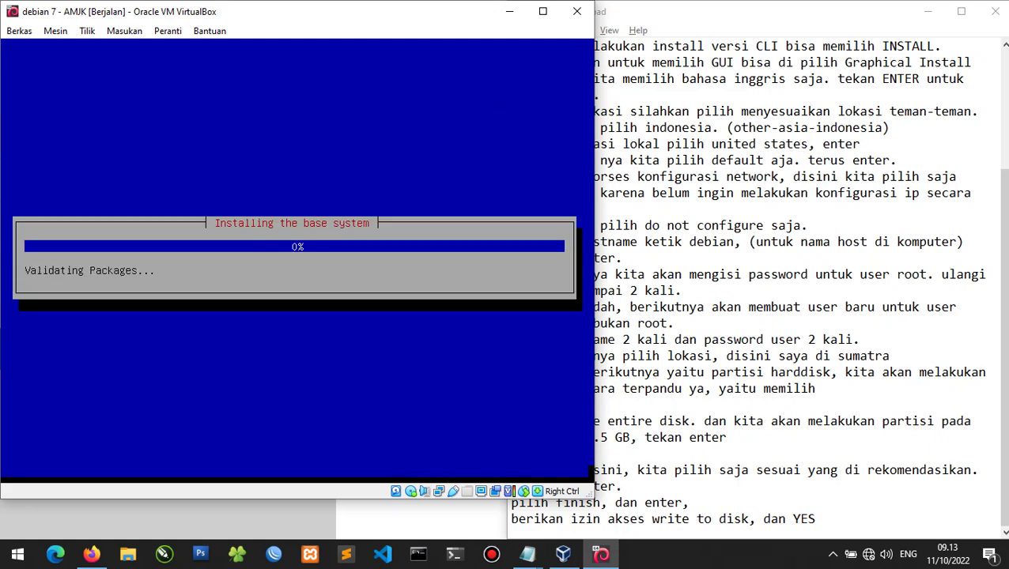
# Note 'tunggu sampai proses nya selesai.' in Notepad, then return to the base-system install in VirtualBox.
pyautogui.click(831, 521)
pyautogui.write('.')
pyautogui.press('Return')
pyautogui.write('tunggu ')
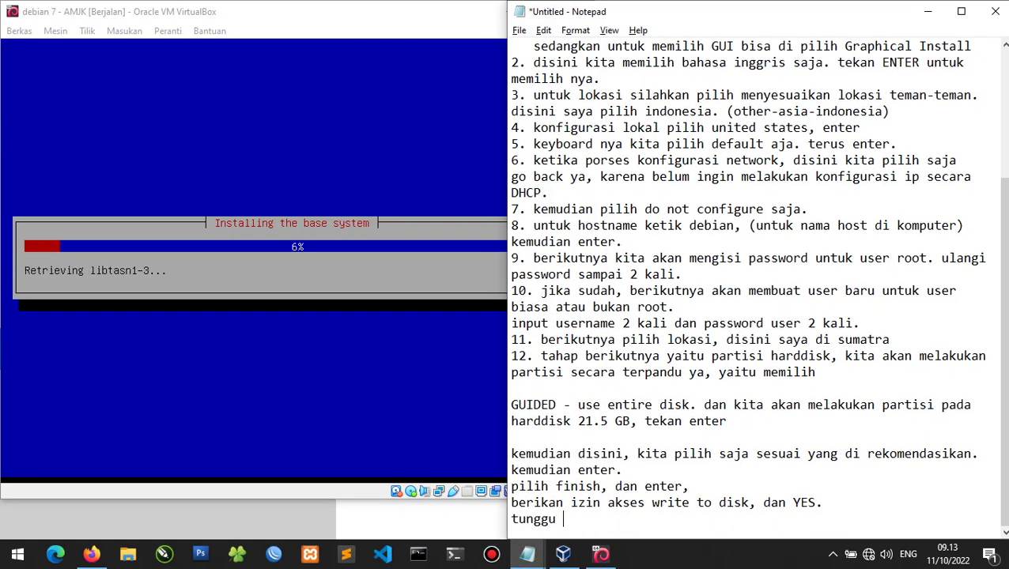
pyautogui.write('sampai proses n')
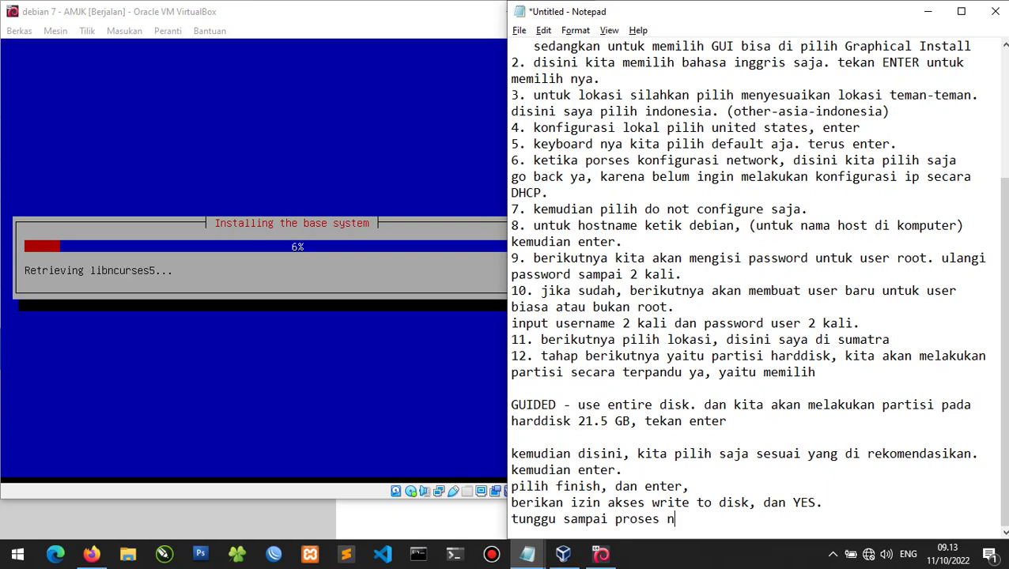
pyautogui.write('ya selesai.')
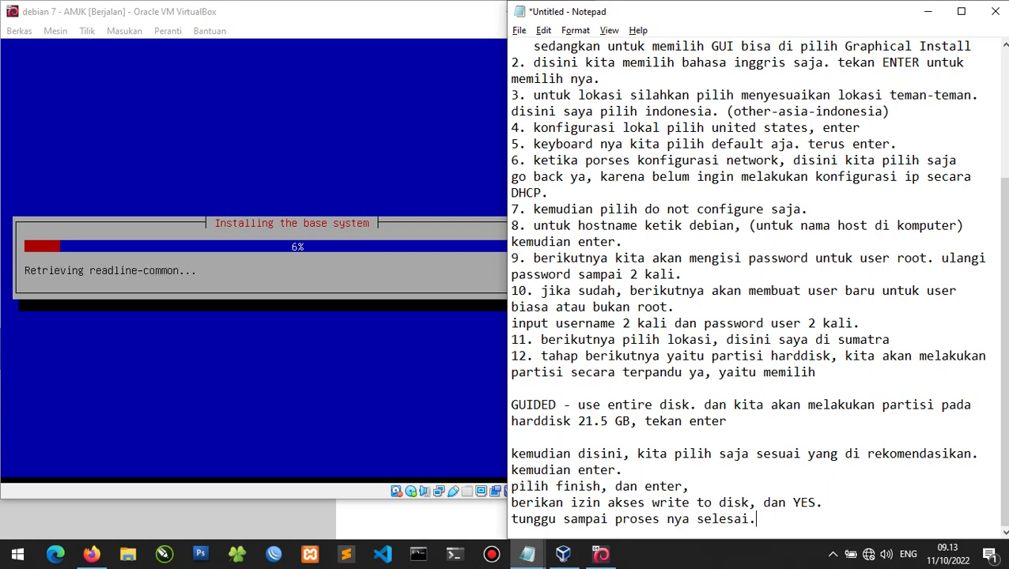
pyautogui.click(366, 44)
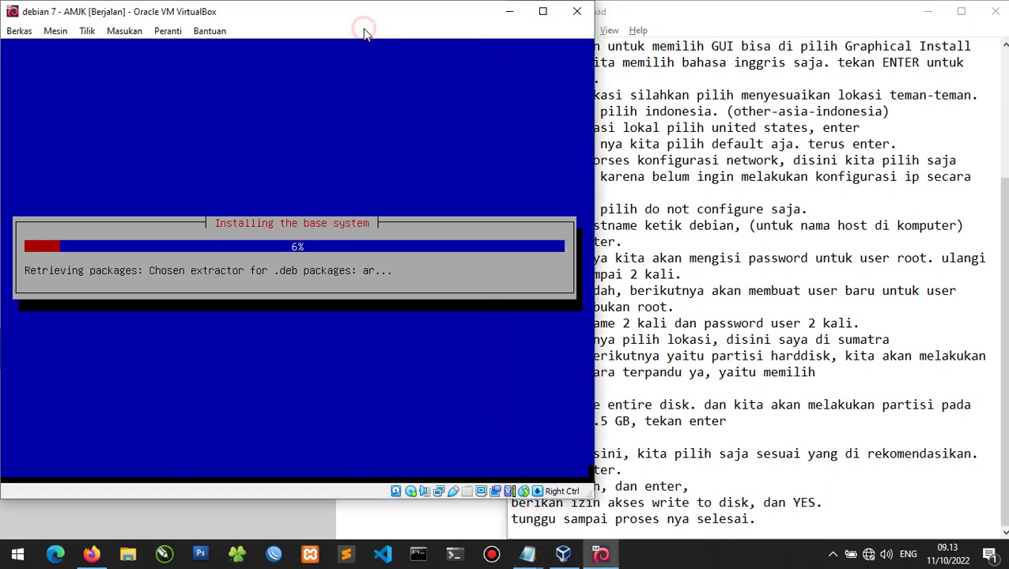
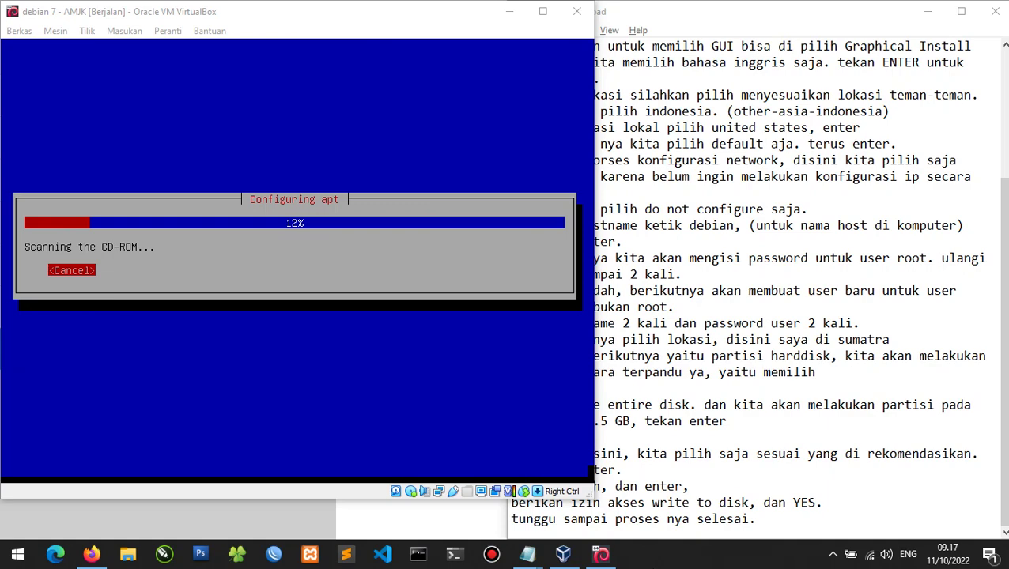
# Note that DVDs 2 and 3 are not scanned, then answer No to 'Scan another CD or DVD?'.
pyautogui.click(820, 511)
pyautogui.press('Return')
pyautogui.press('Return')
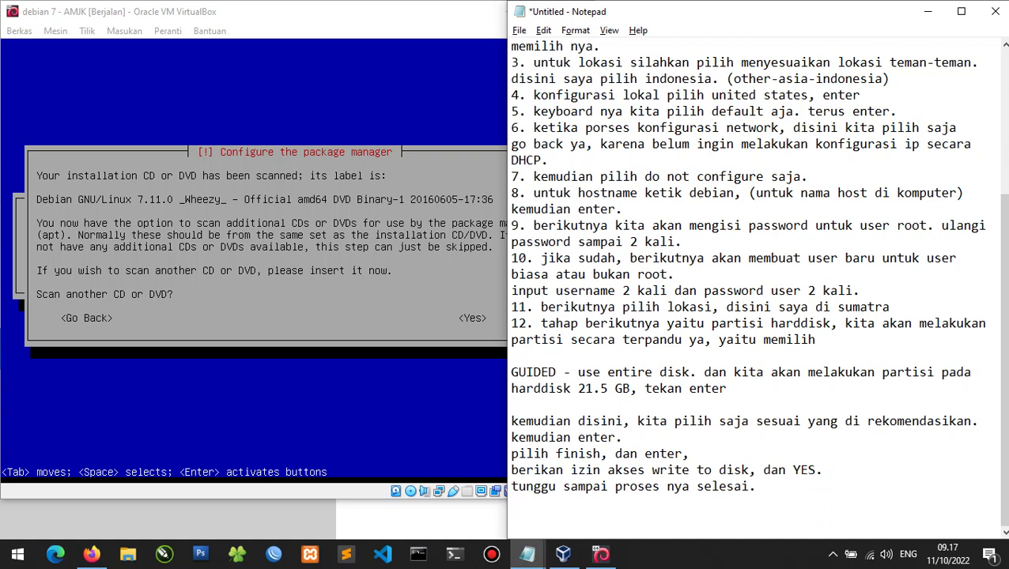
pyautogui.write('disini kita tiadak')
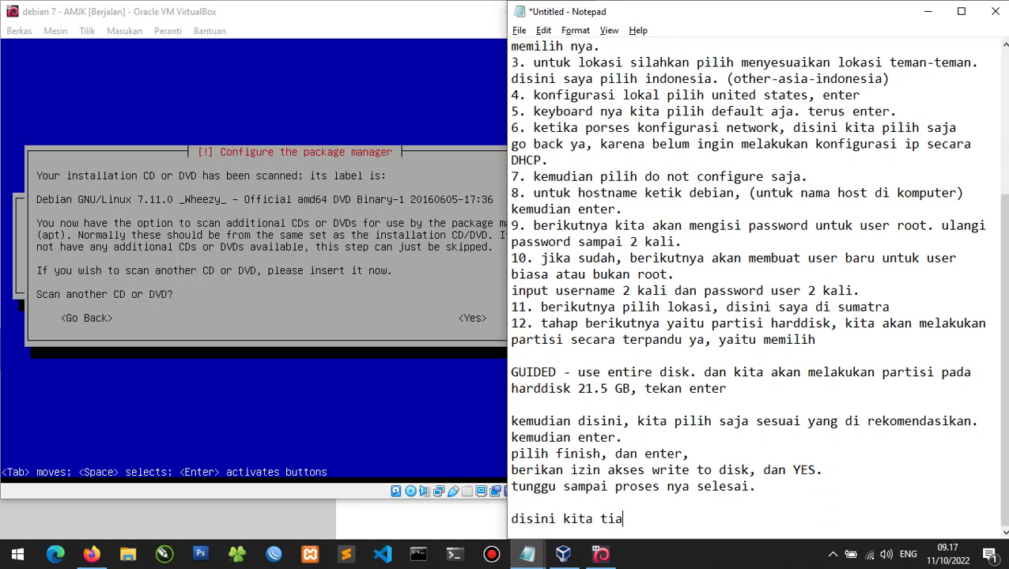
pyautogui.press('BackSpace')
pyautogui.press('BackSpace')
pyautogui.press('BackSpace')
pyautogui.press('BackSpace')
pyautogui.press('BackSpace')
pyautogui.press('BackSpace')
pyautogui.write('tidak melakukan scan pa')
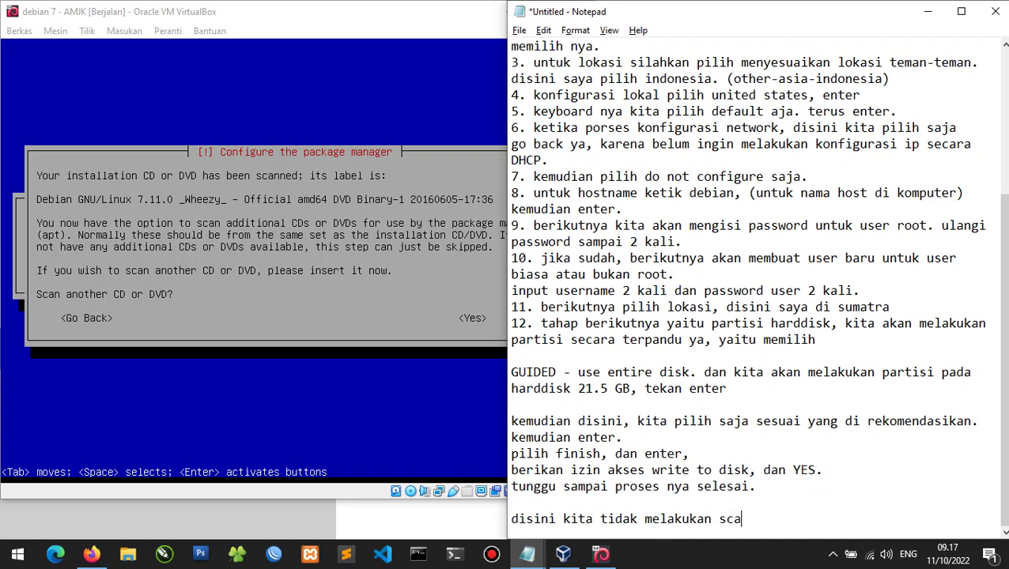
pyautogui.write('da dvd paket ')
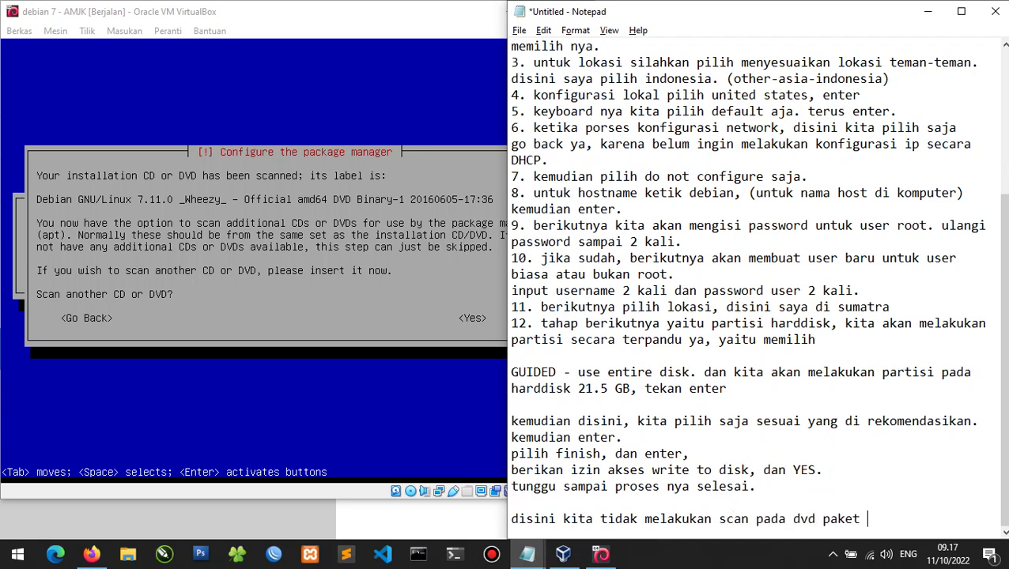
pyautogui.write('2 dan 3, jadi pilih NO')
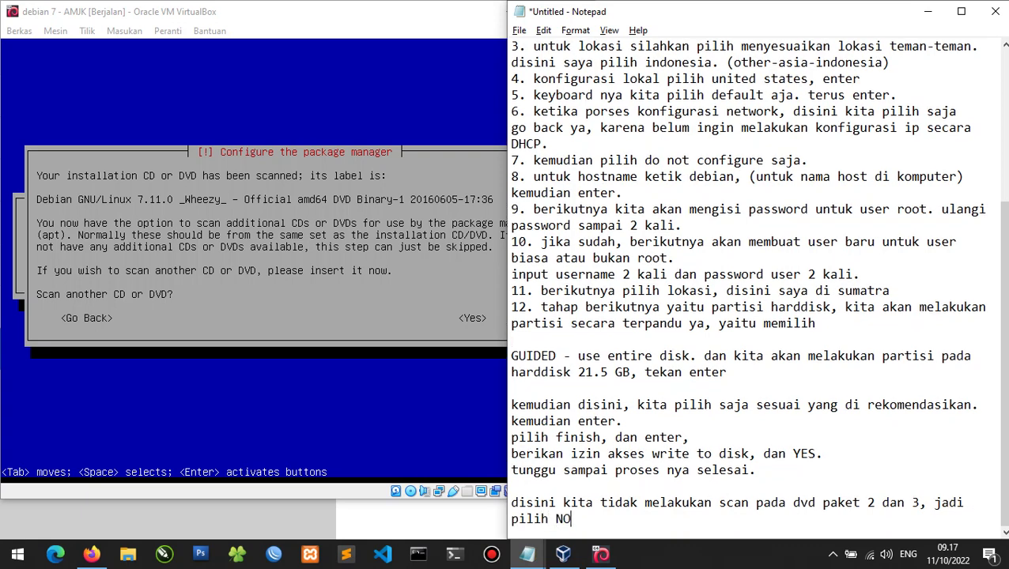
pyautogui.hotkey('alt', 'Tab')
pyautogui.press('Return')
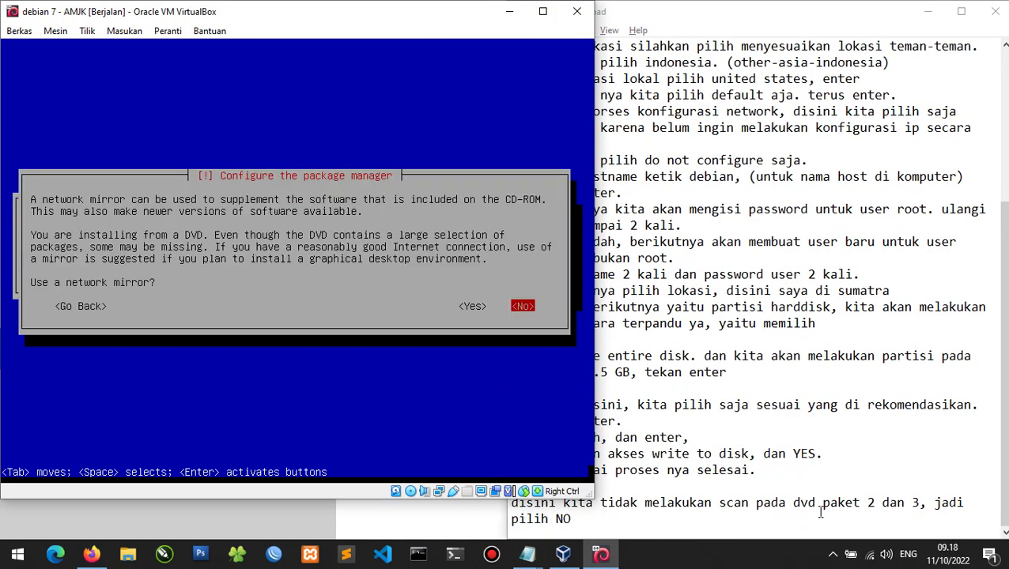
# Note that the network mirror is optional, then answer No to 'Use a network mirror?'.
pyautogui.hotkey('alt', 'Tab')
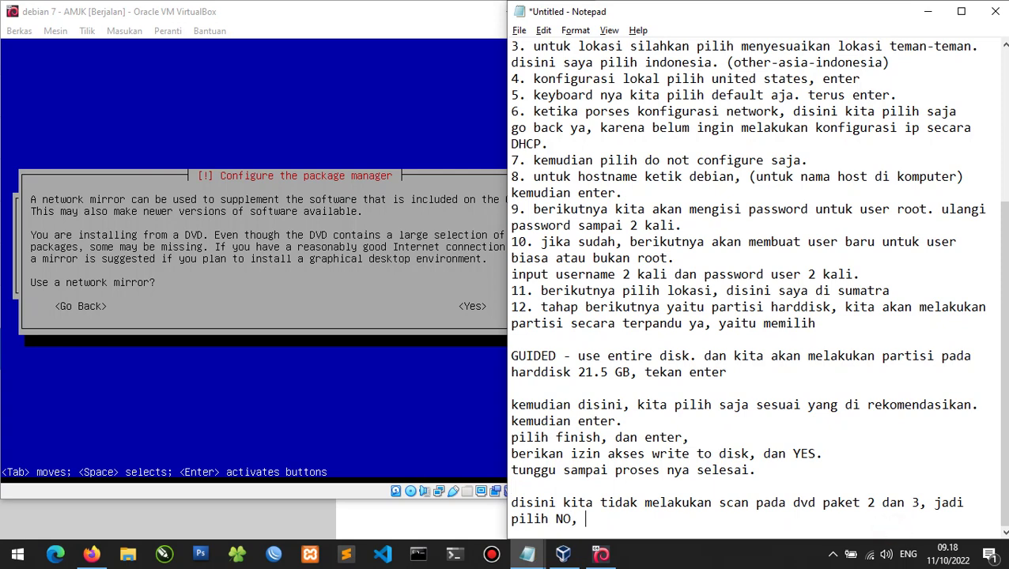
pyautogui.write(', package manager disin i')
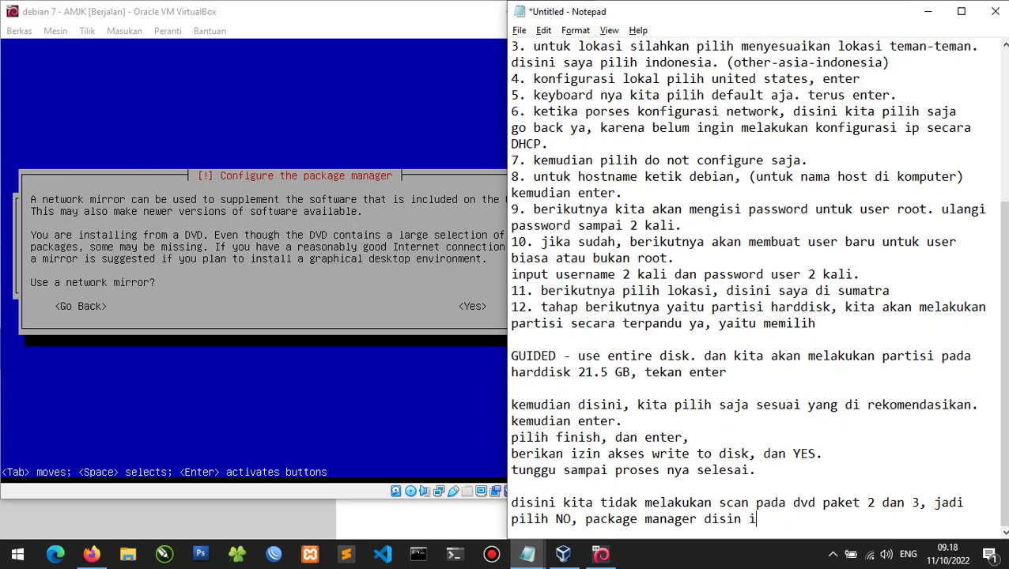
pyautogui.write('bisa desesuaikan, ')
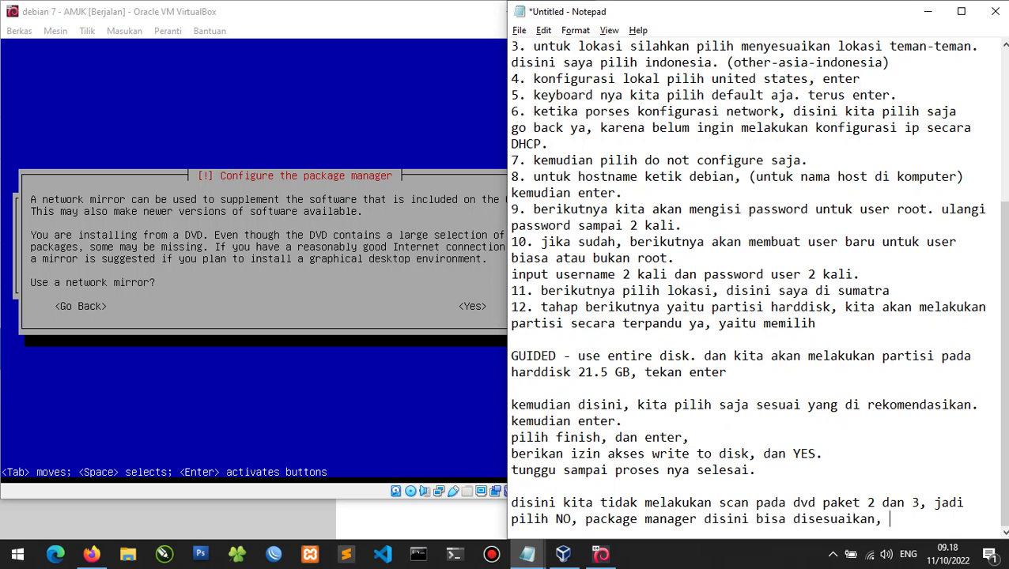
pyautogui.write('pilih networ')
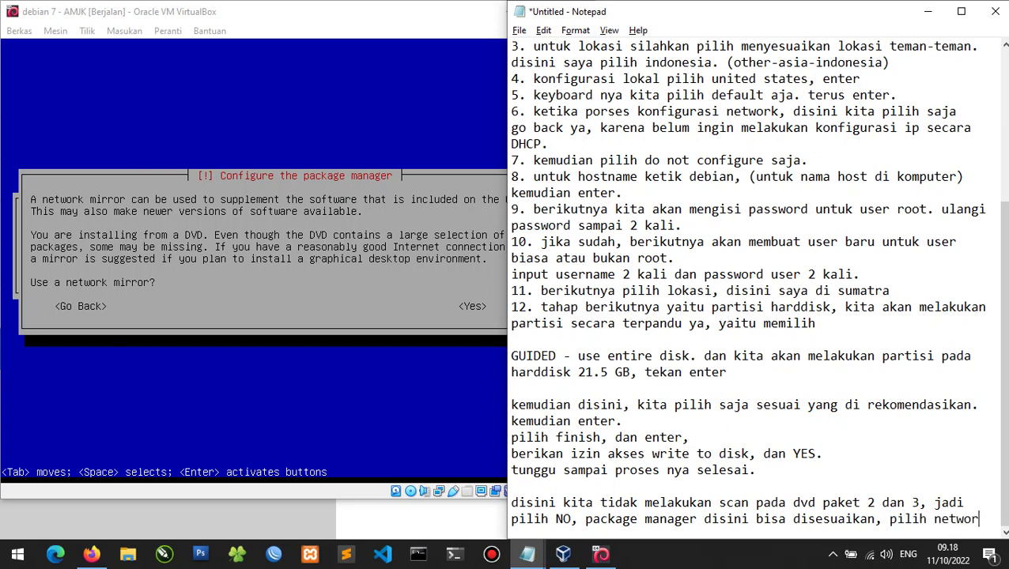
pyautogui.write('k mirror untu')
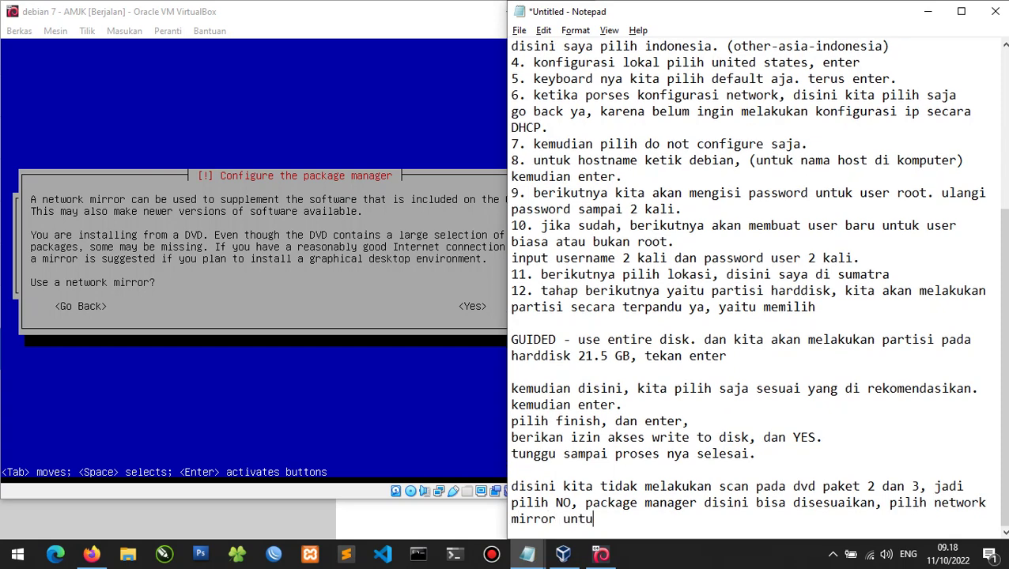
pyautogui.write('k cadangan boleh')
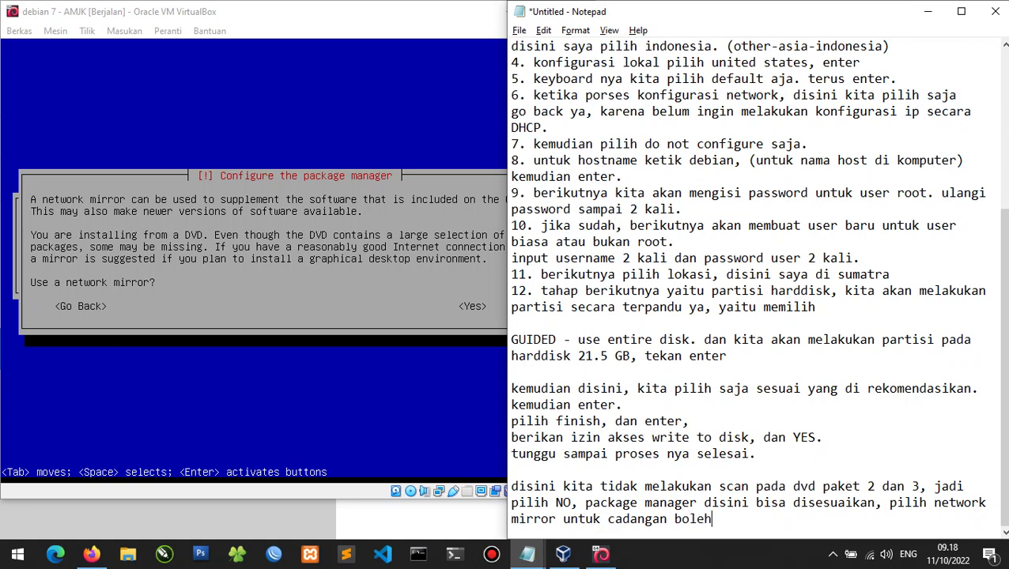
pyautogui.write(' ya atau no')
pyautogui.click(270, 266)
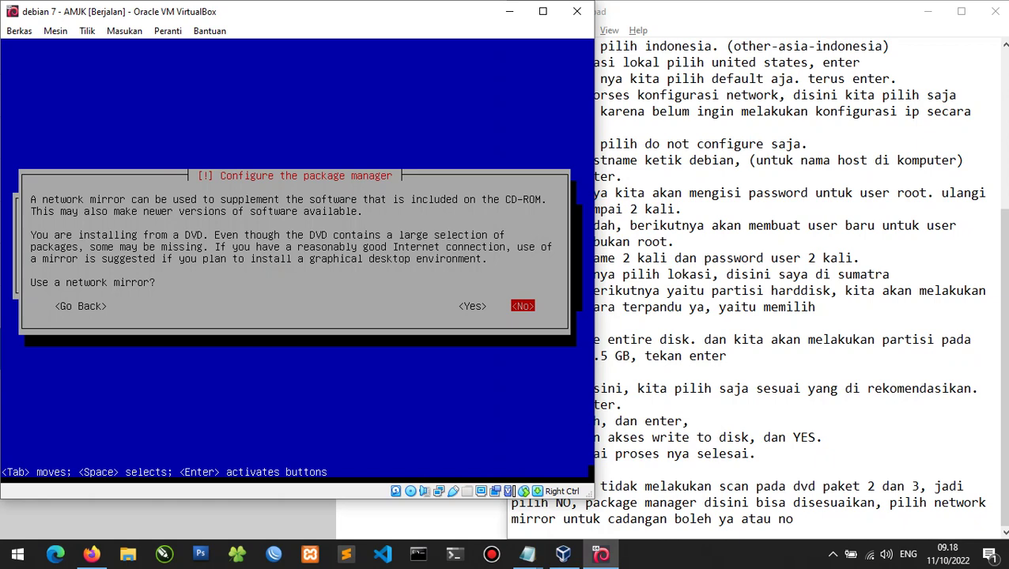
pyautogui.press('Return')
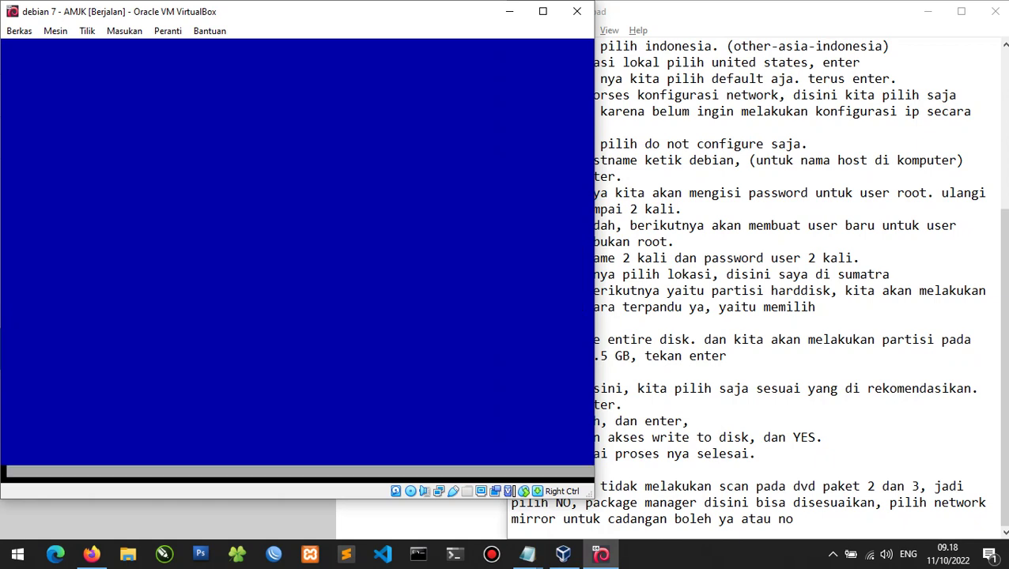
pyautogui.click(834, 525)
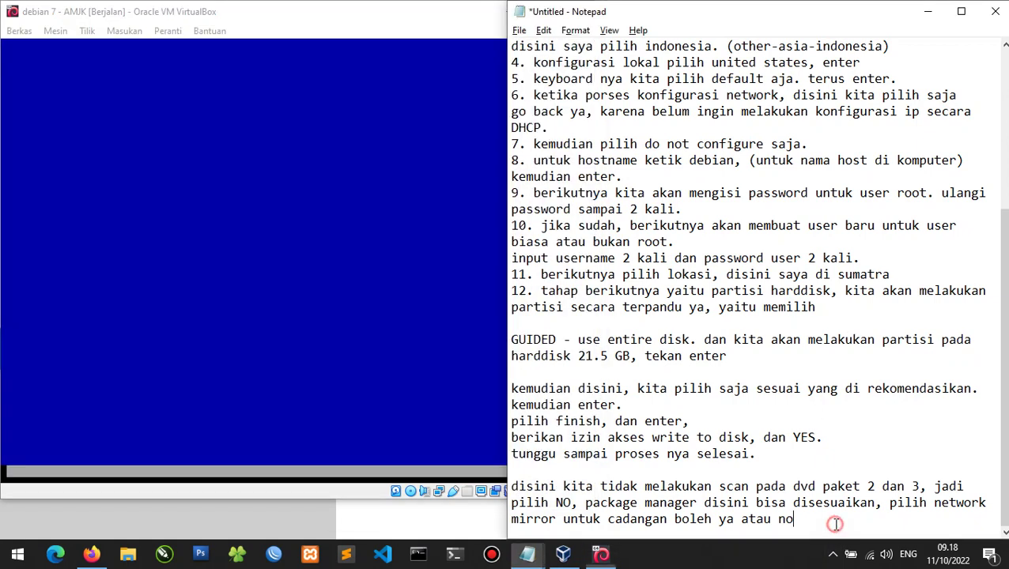
pyautogui.press('Return')
pyautogui.press('Return')
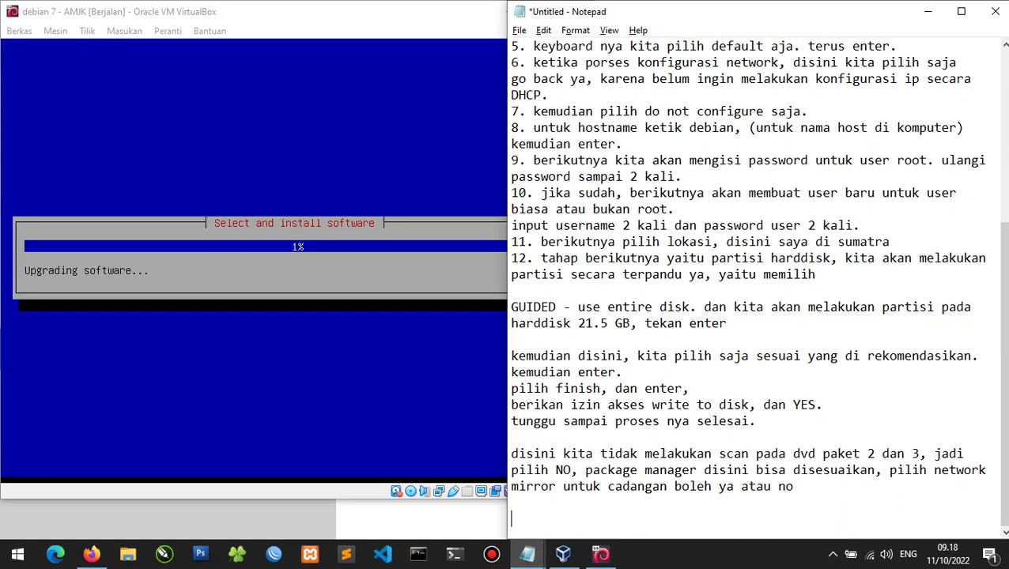
# Add the note 'lanjut tunggu untuk proses install software.'.
pyautogui.write('lanjut tunggu untuk o')
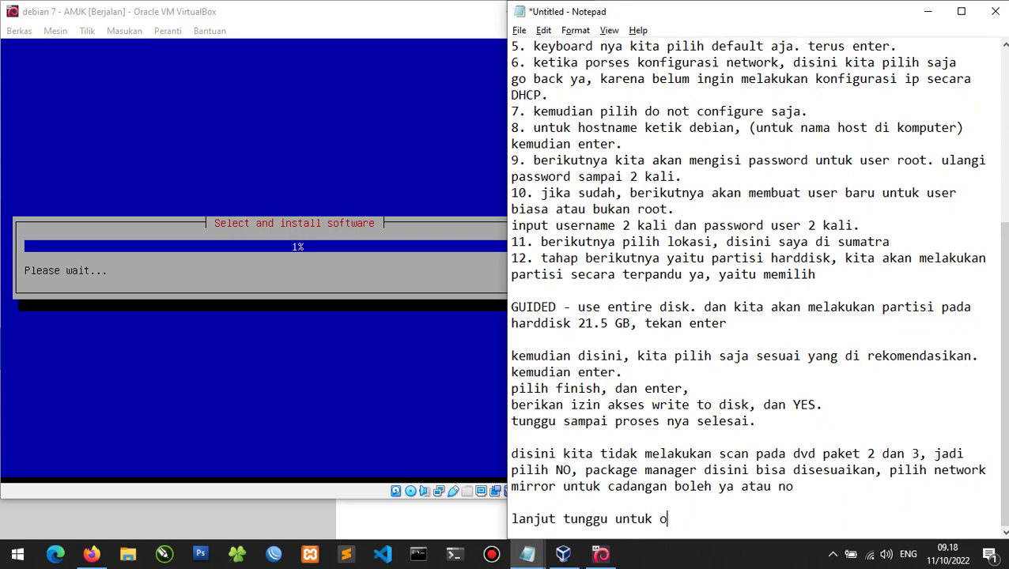
pyautogui.press('BackSpace')
pyautogui.write('pro')
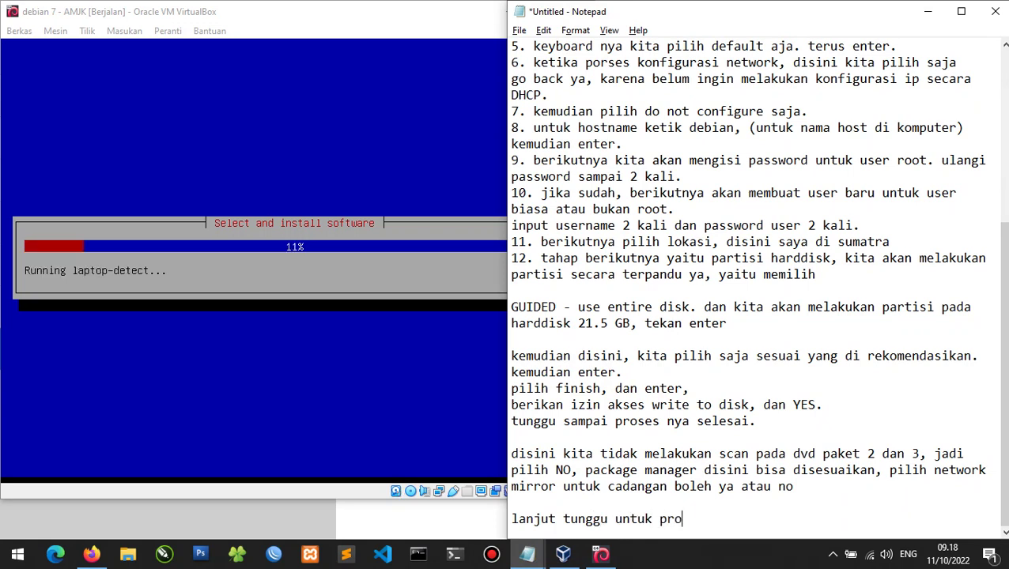
pyautogui.write('ses install softwea')
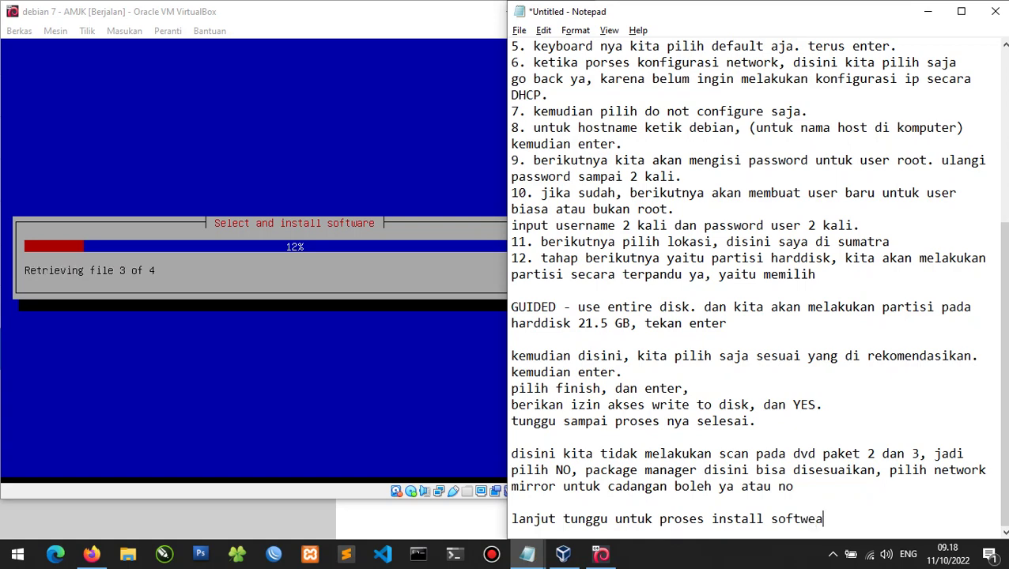
pyautogui.press('BackSpace')
pyautogui.write('are.')
# Note 'pada tahap ini pilih no saja,' and decline the popularity-contest survey.
pyautogui.click(279, 22)
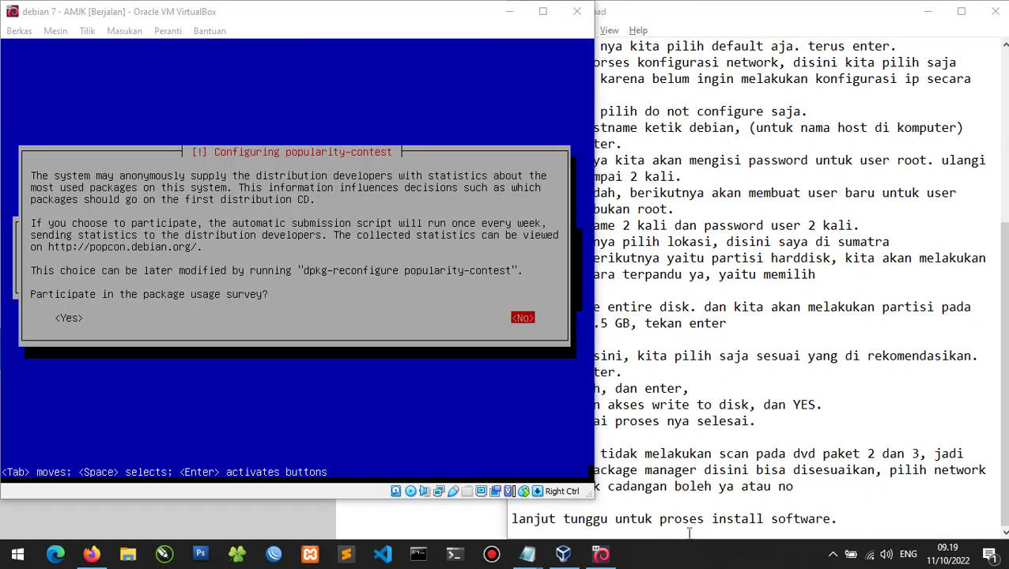
pyautogui.click(916, 520)
pyautogui.press('Return')
pyautogui.press('Return')
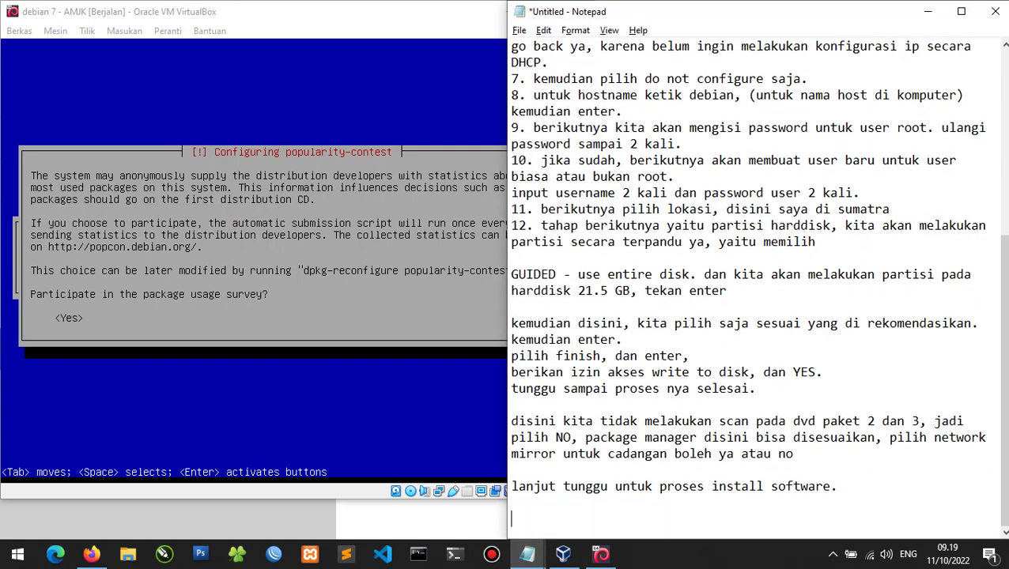
pyautogui.write('pada tahap i')
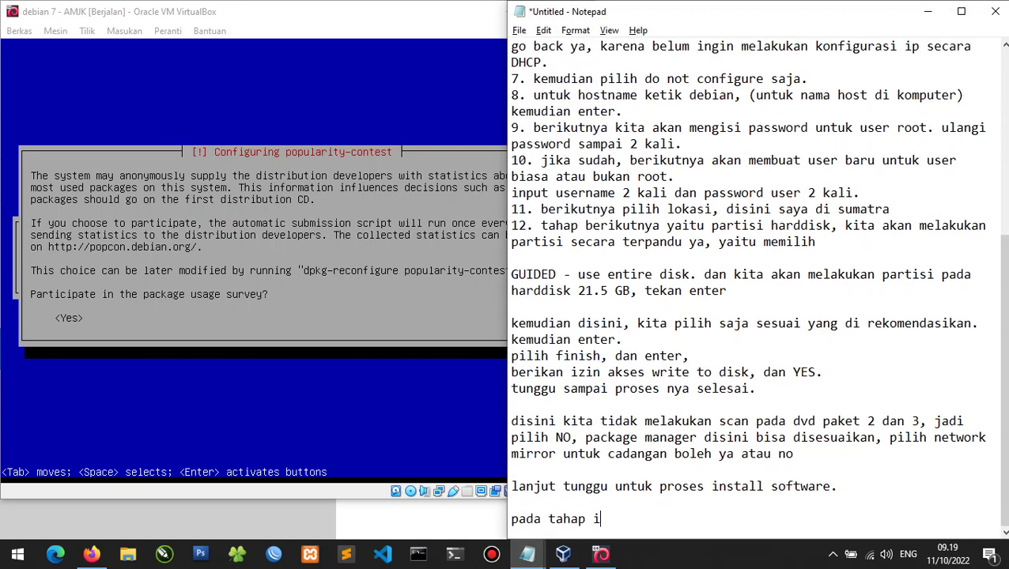
pyautogui.write('ni pilih no')
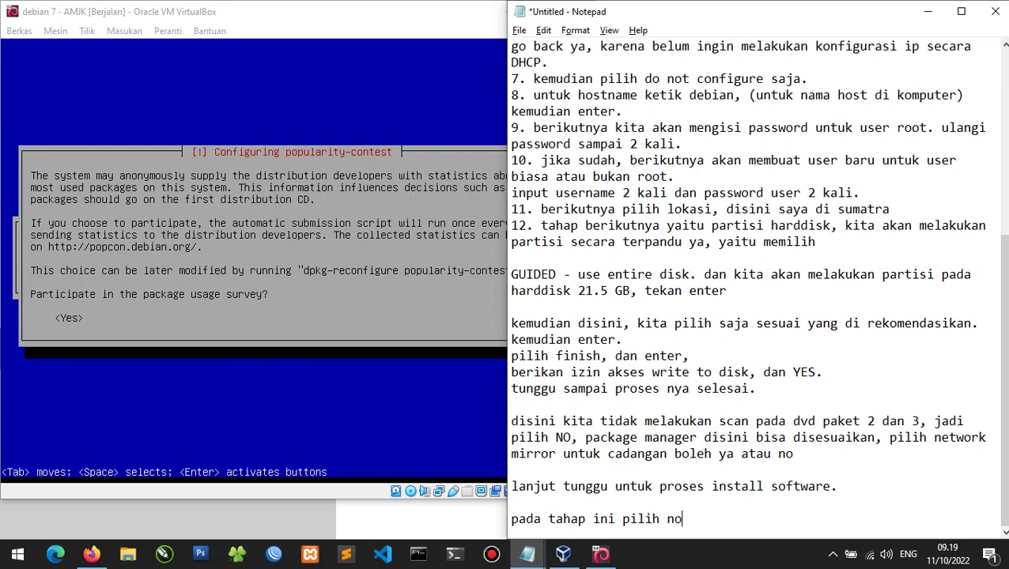
pyautogui.write(' saja,')
pyautogui.hotkey('alt', 'Tab')
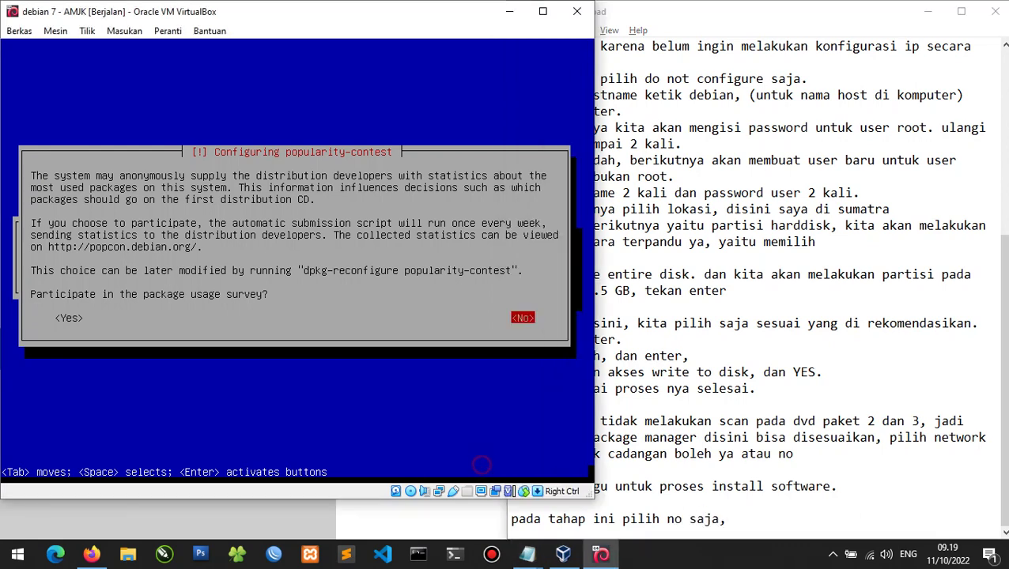
pyautogui.press('Return')
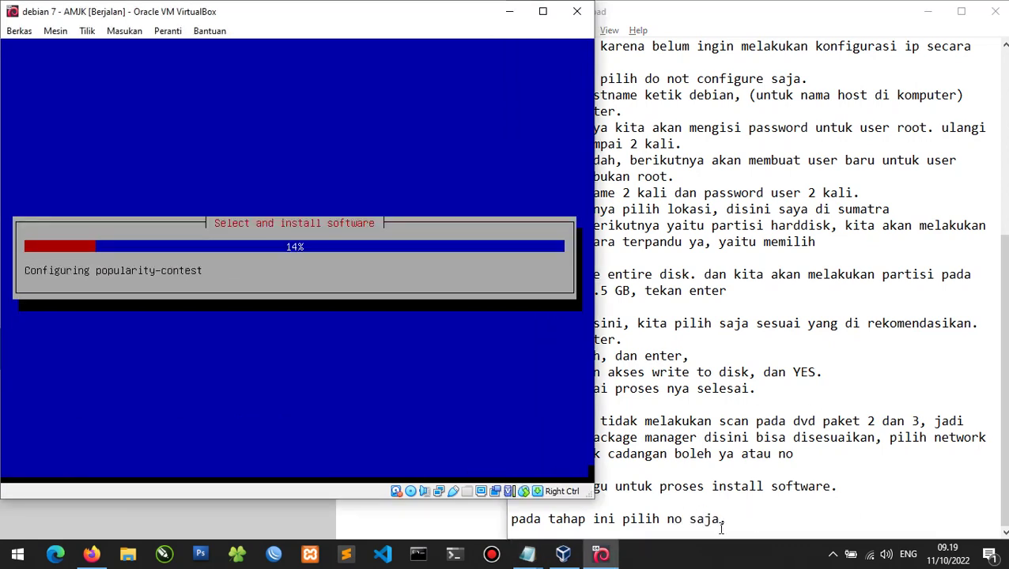
pyautogui.click(745, 522)
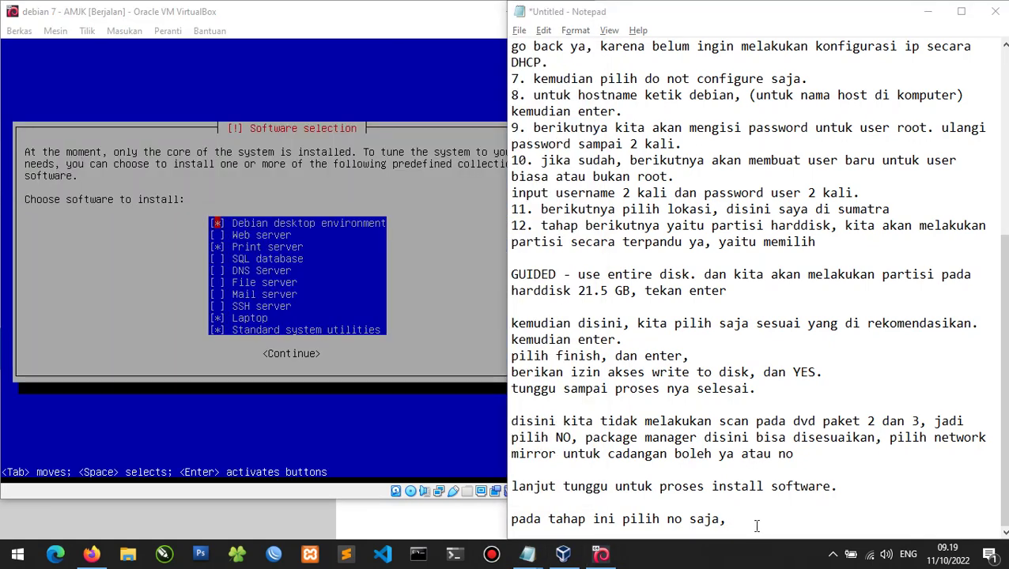
# Add the note 'OIYA TEMAN-TEMAN DAPAT MENGUNDUH ISO NYA DISINI YA.' and show the Debian ISO index in Firefox.
pyautogui.click(755, 526)
pyautogui.press('Return')
pyautogui.press('Return')
pyautogui.write('OIYA T')
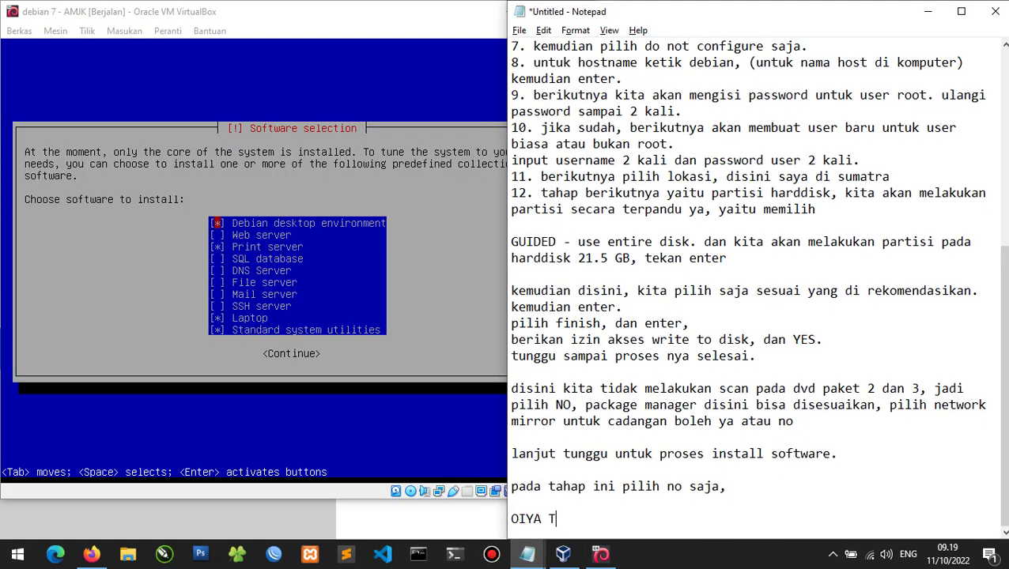
pyautogui.write('EMAN-TEMAN DAPAT MENGUNDUH ')
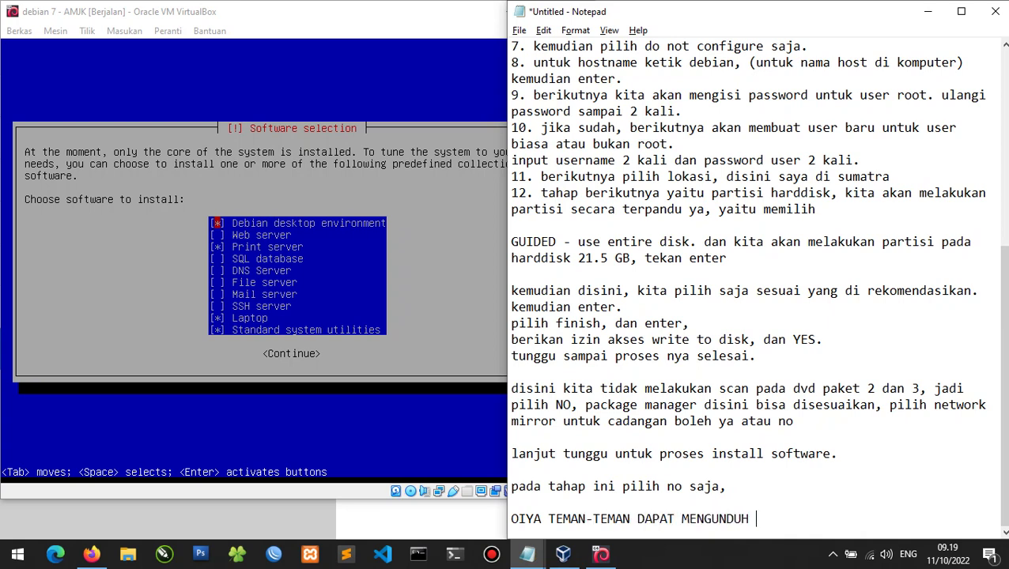
pyautogui.write('ISO NYA DISINI ')
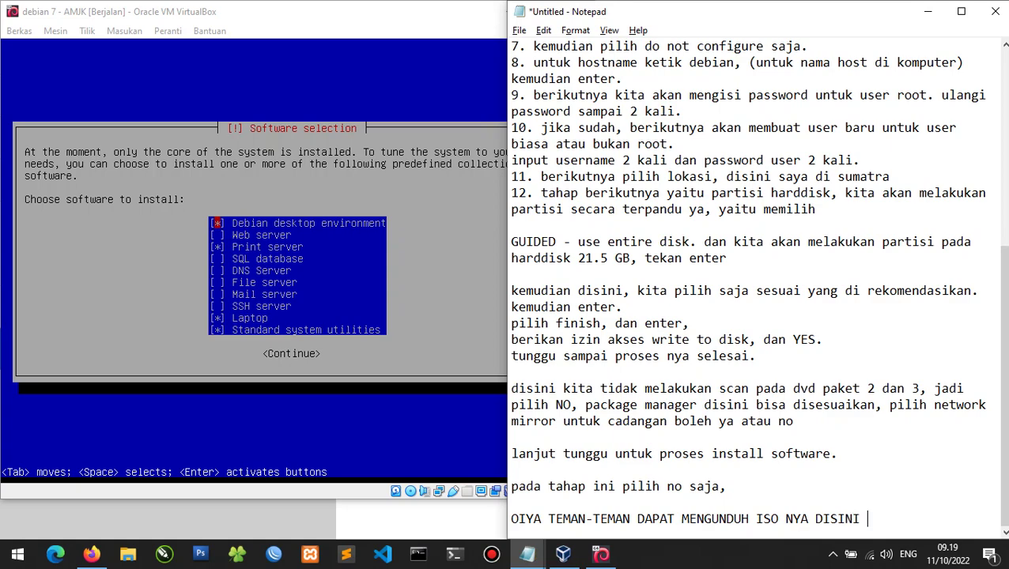
pyautogui.write('YA.')
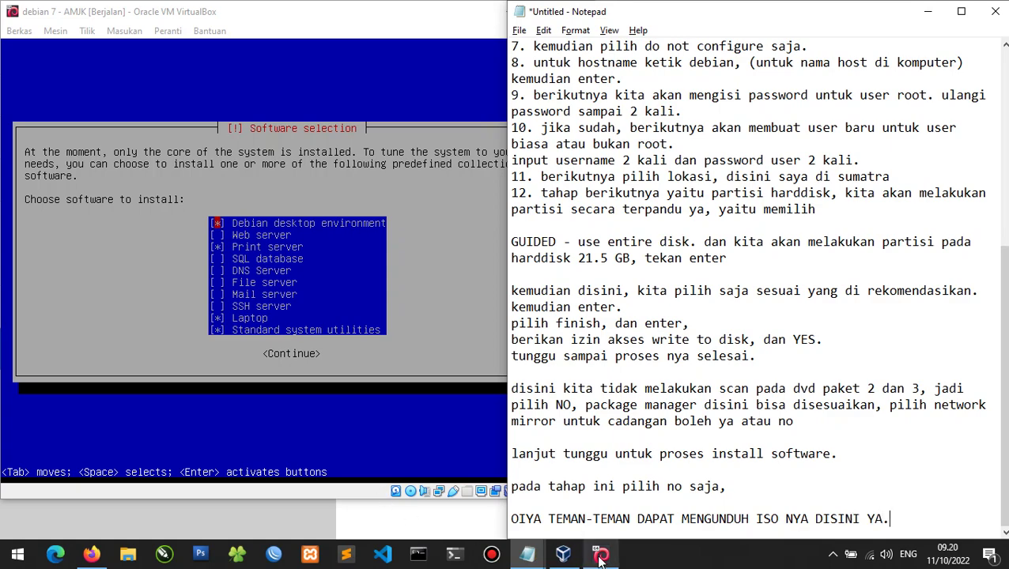
pyautogui.click(93, 555)
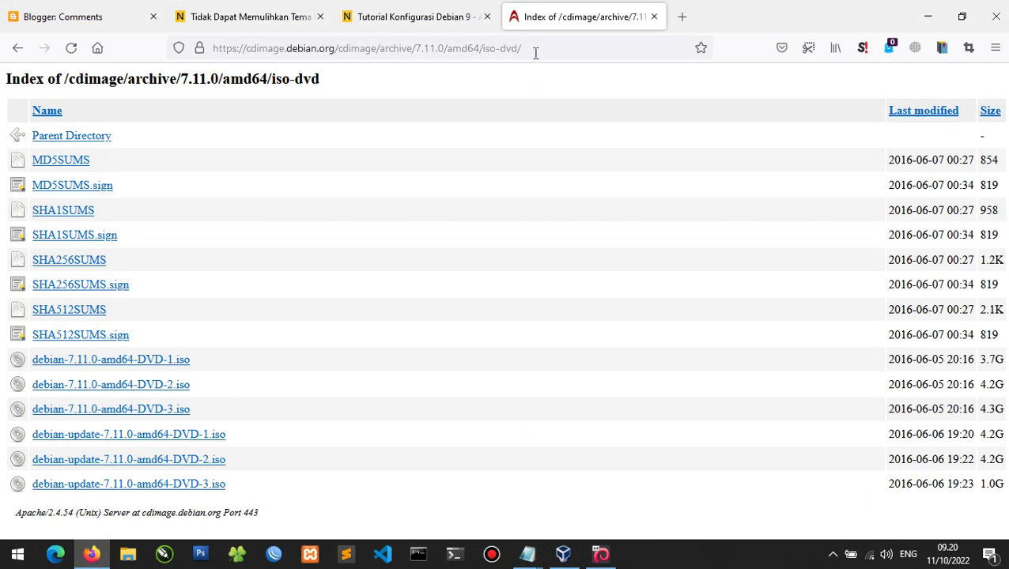
# Open the debian-7.11.0-amd64-DVD-1.iso link and minimize Firefox.
pyautogui.click(535, 53)
pyautogui.click(552, 47)
pyautogui.press('Escape')
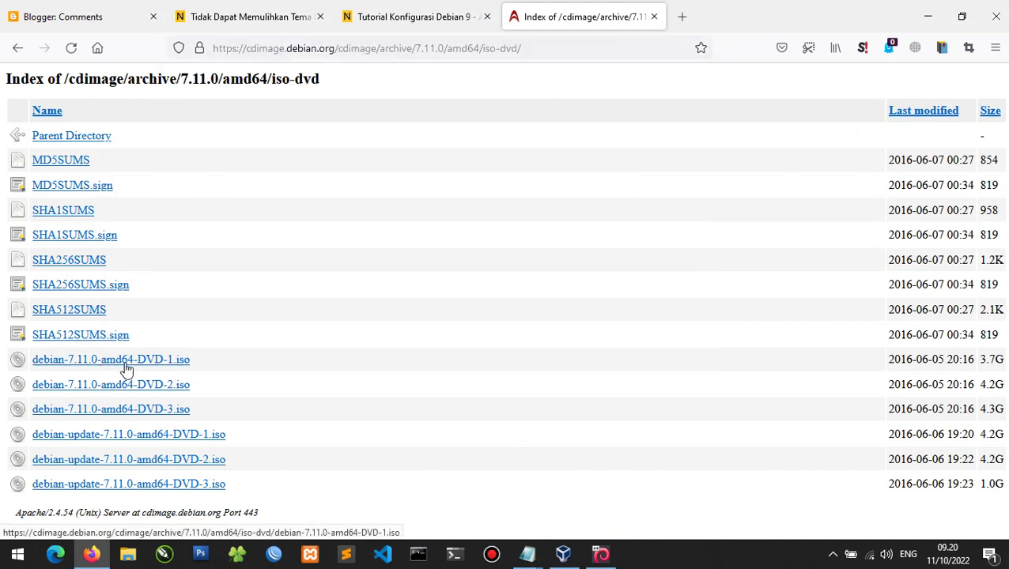
pyautogui.click(99, 360)
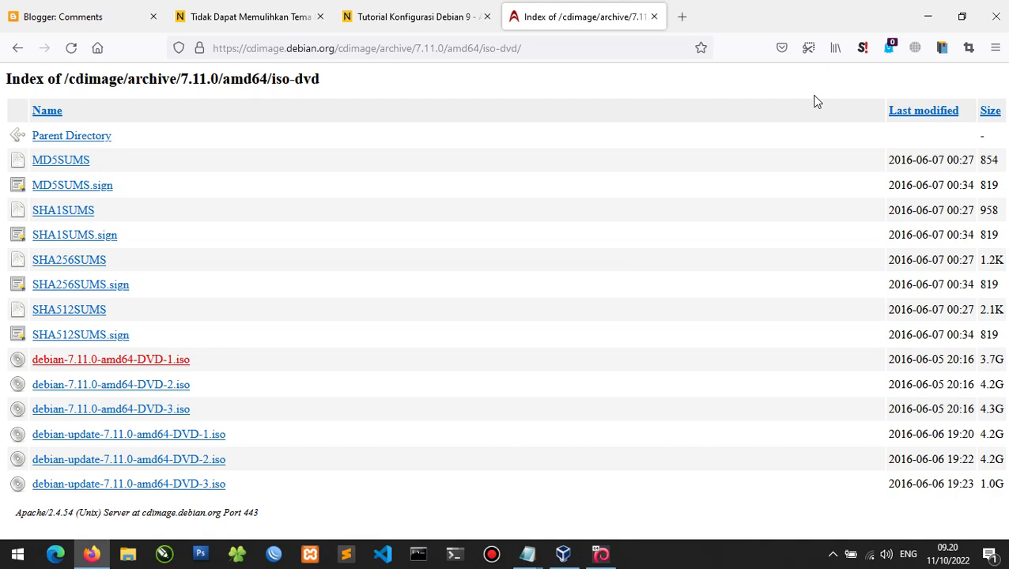
pyautogui.click(928, 24)
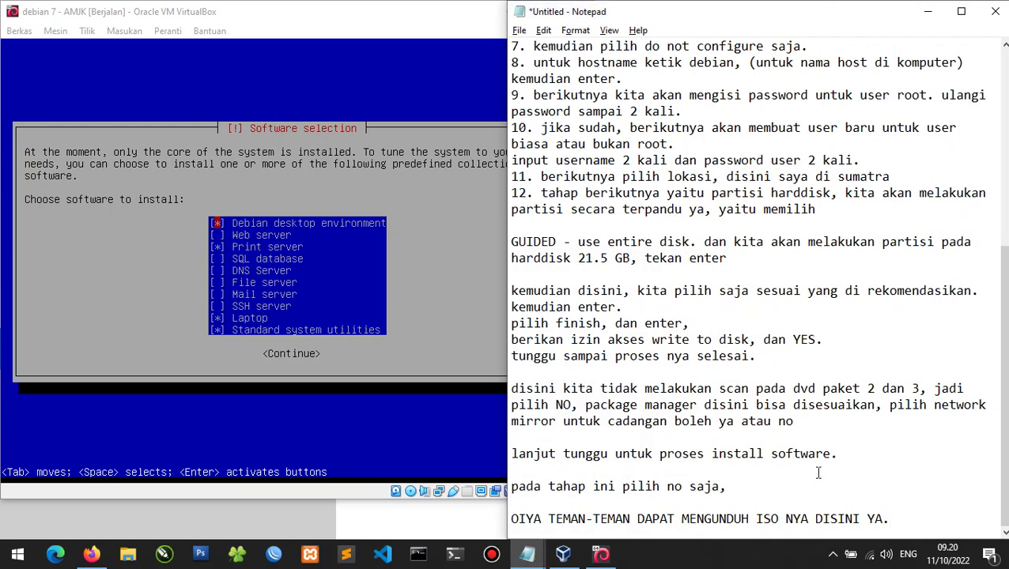
# Note that the default software picks install Debian's GUI version, then return to VirtualBox.
pyautogui.click(918, 528)
pyautogui.press('Return')
pyautogui.press('Return')
pyautogui.write('b')
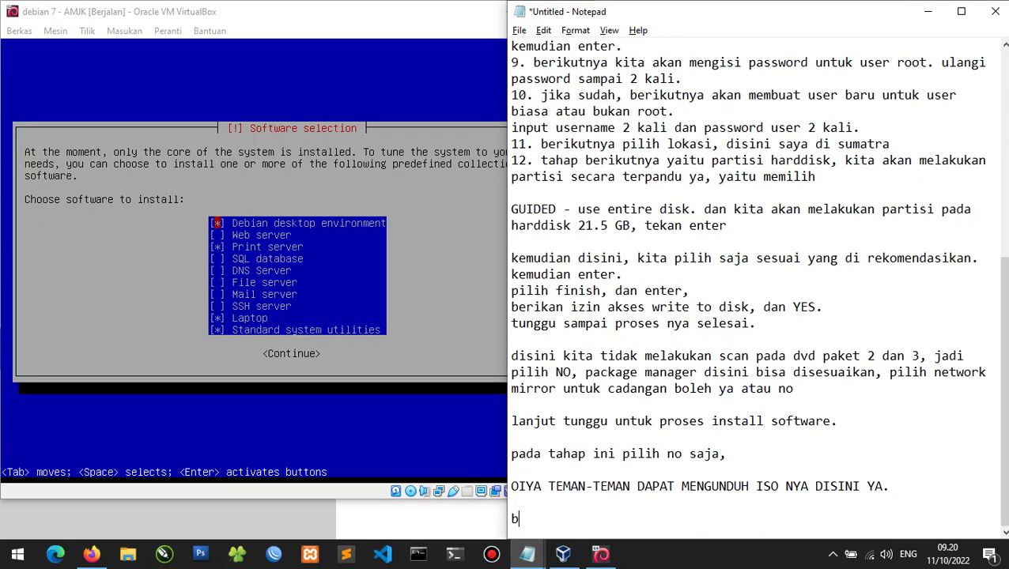
pyautogui.write('erikutnya disin')
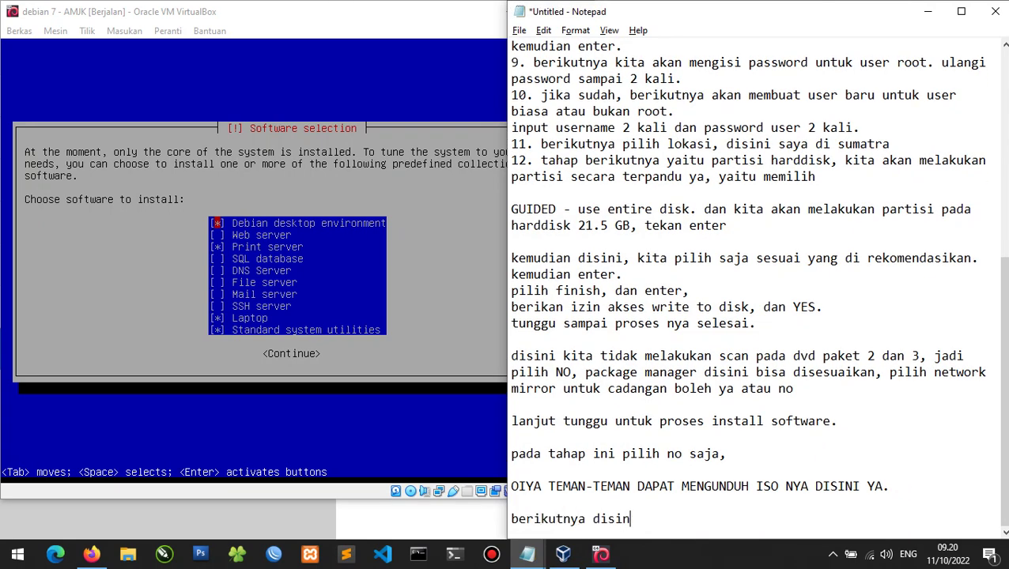
pyautogui.write('i kita pilih saja ')
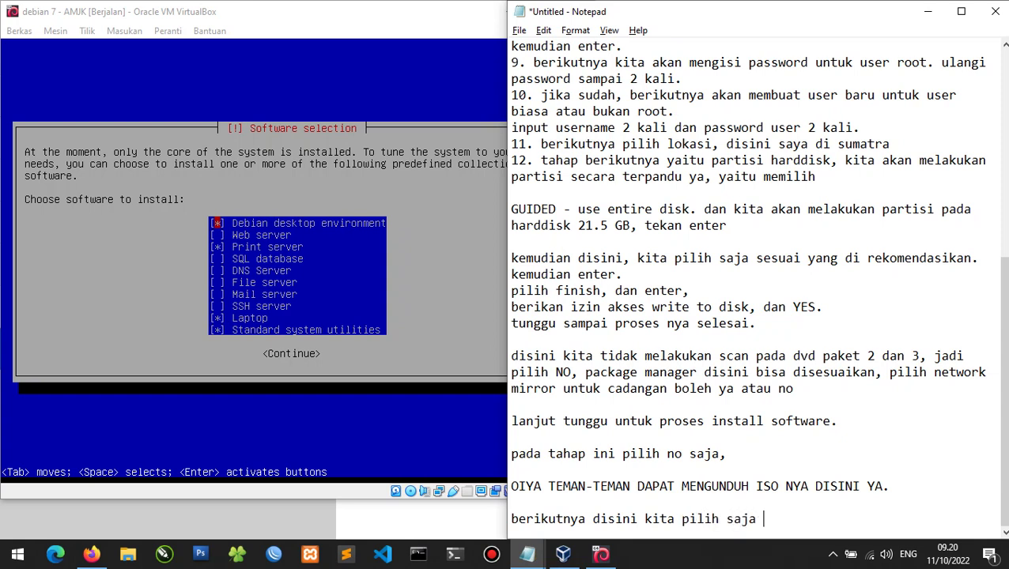
pyautogui.write('yang default,')
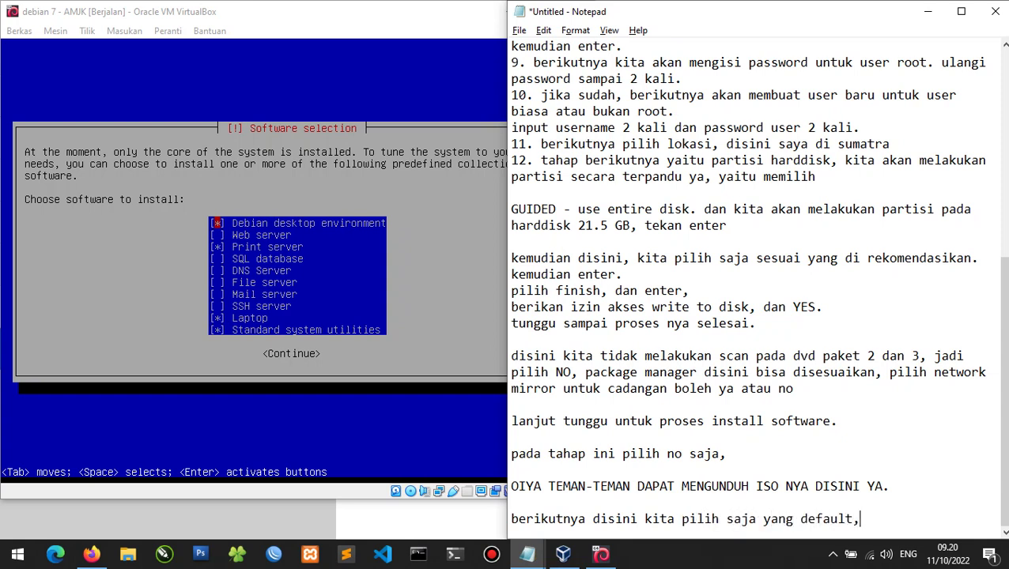
pyautogui.write(' jadi kita akan inst')
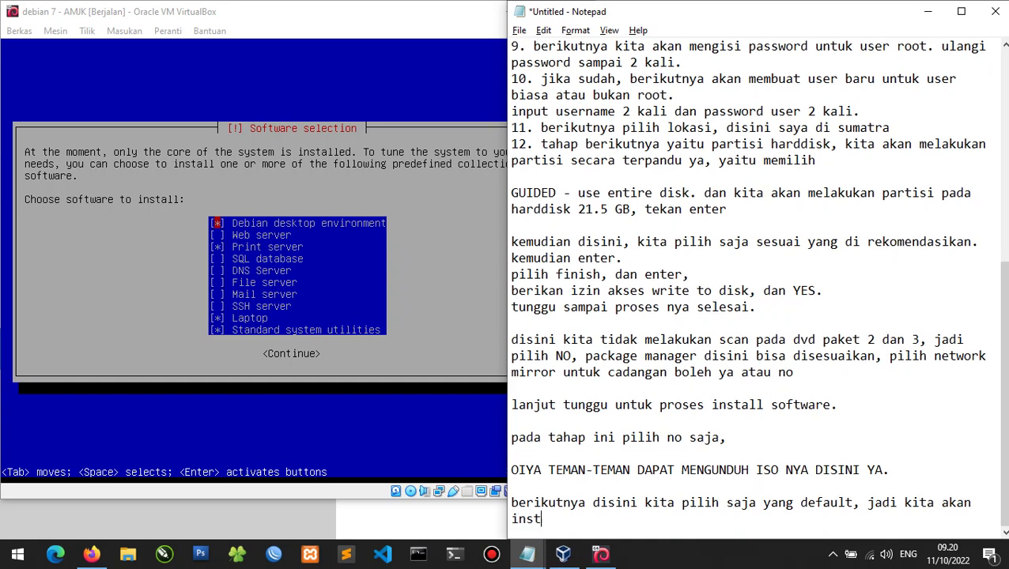
pyautogui.write('all debian yang ber')
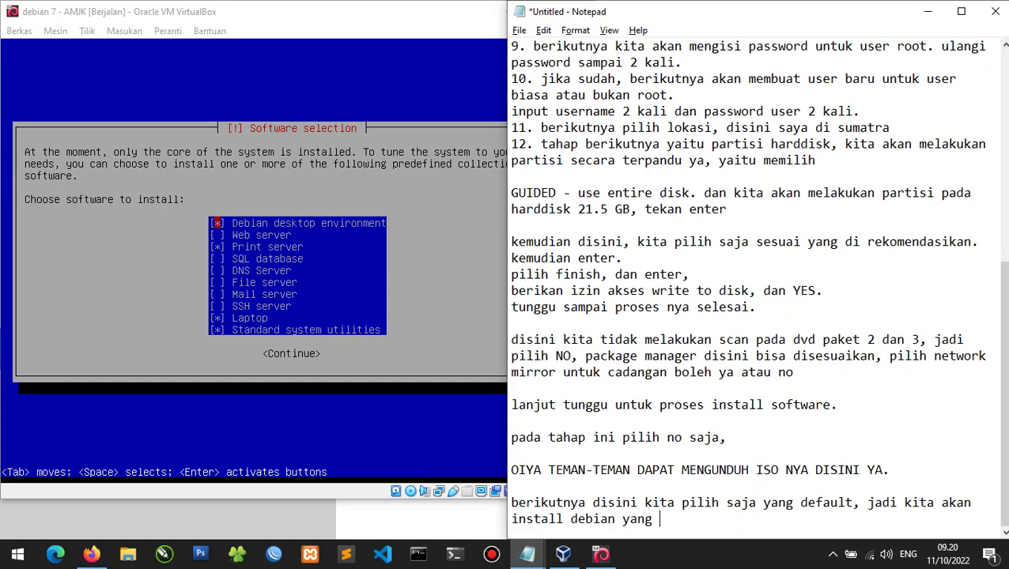
pyautogui.press('BackSpace')
pyautogui.press('BackSpace')
pyautogui.press('BackSpace')
pyautogui.write('versi GUI nya')
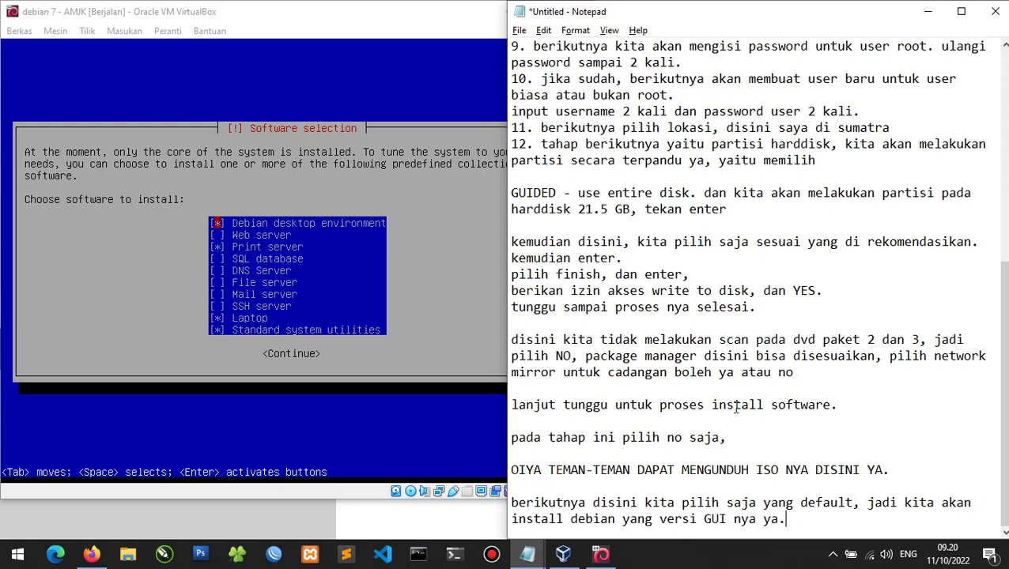
pyautogui.write(' ya.')
pyautogui.press('Return')
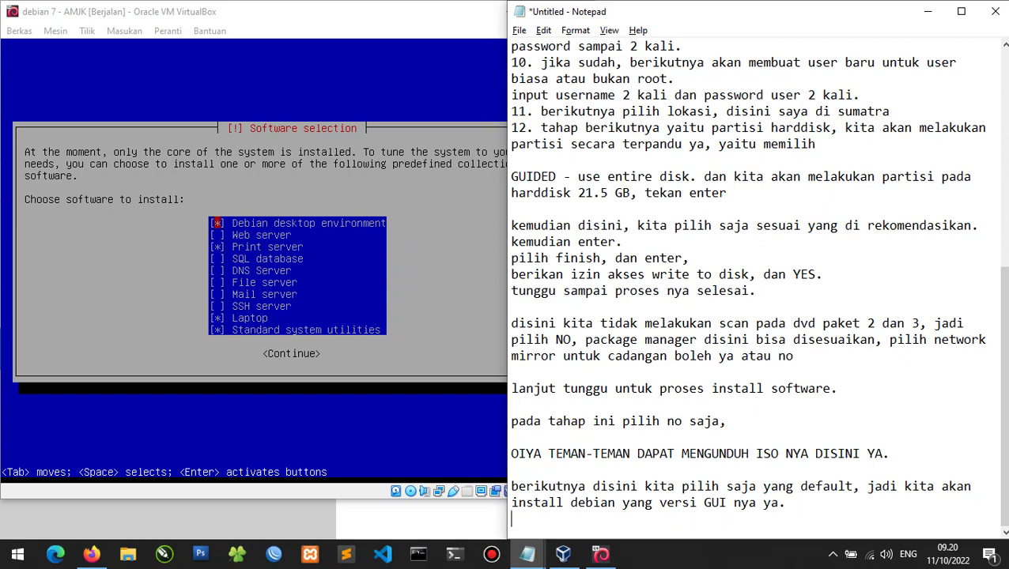
pyautogui.click(336, 316)
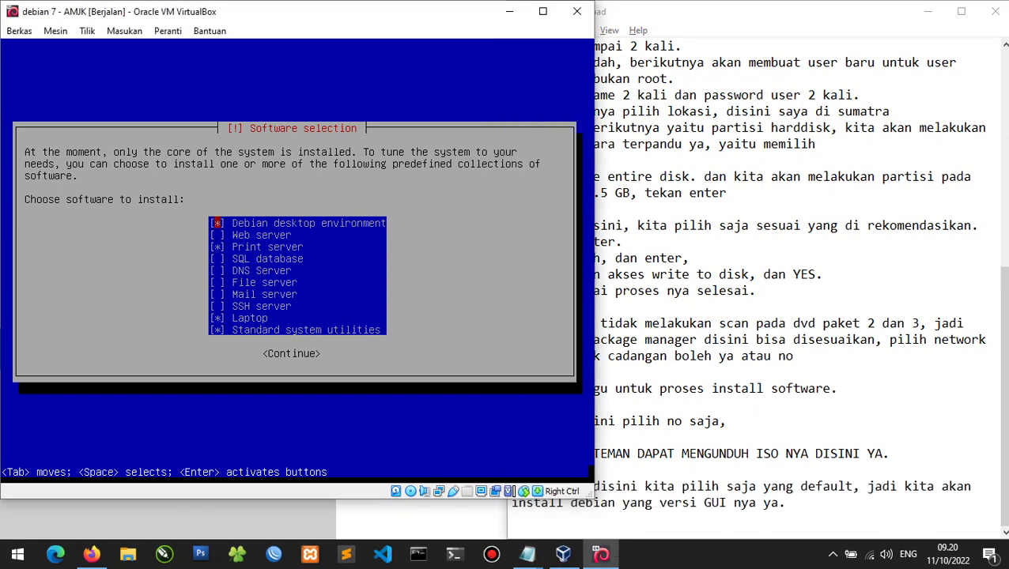
# Keep the default software selection, note 'kemudian continue.', and start the software installation.
pyautogui.press('Down')
pyautogui.press('Down')
pyautogui.press('Down')
pyautogui.press('Down')
pyautogui.press('Down')
pyautogui.press('Down')
pyautogui.press('Tab')
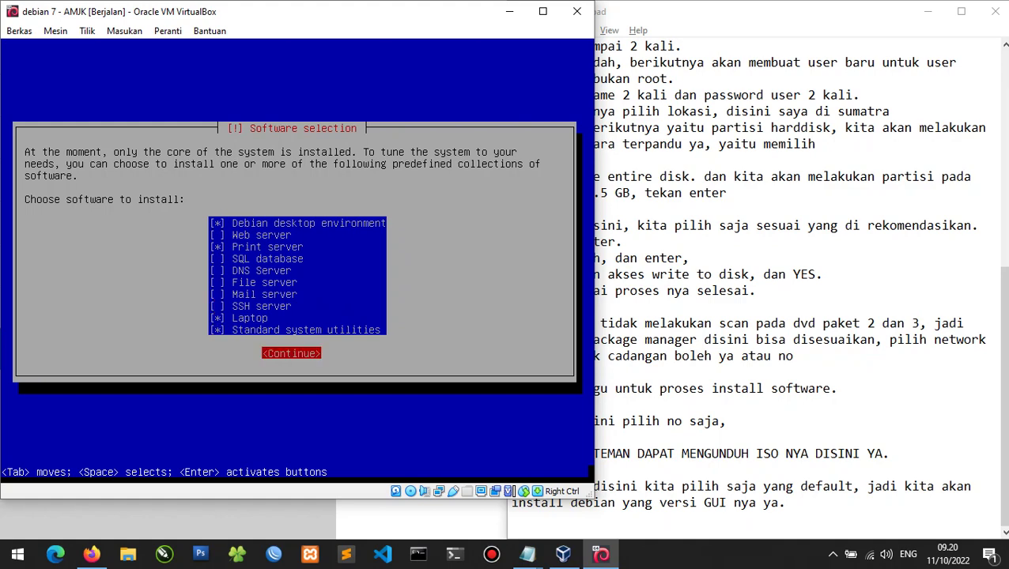
pyautogui.click(663, 535)
pyautogui.press('Return')
pyautogui.write('ka')
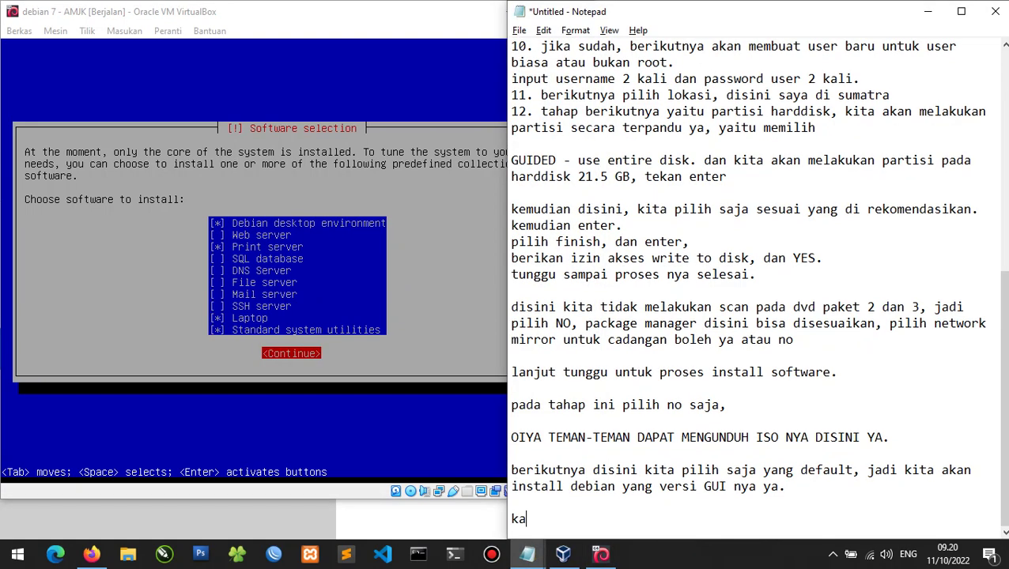
pyautogui.press('BackSpace')
pyautogui.press('BackSpace')
pyautogui.press('BackSpace')
pyautogui.write('jen')
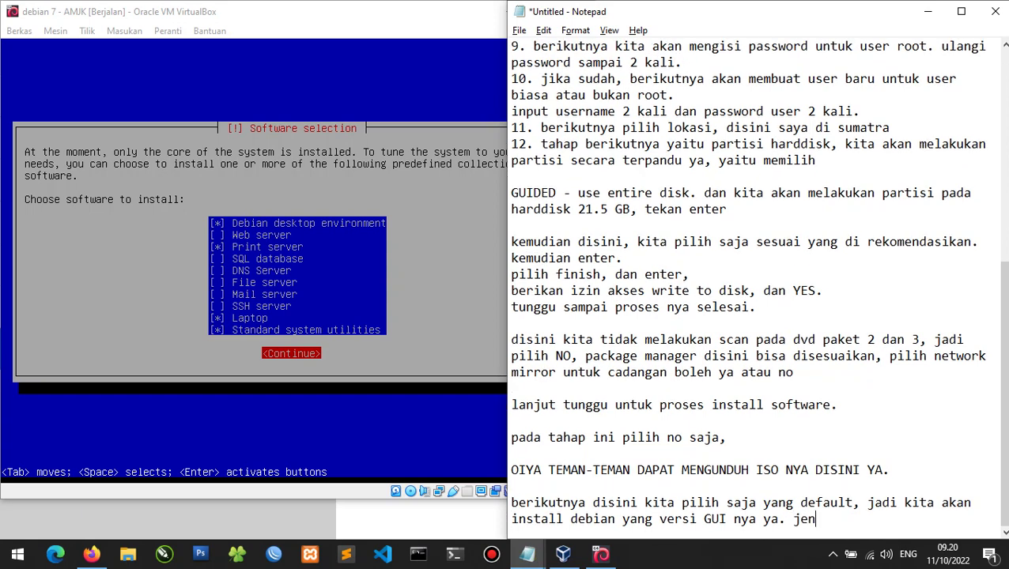
pyautogui.press('BackSpace')
pyautogui.press('BackSpace')
pyautogui.press('BackSpace')
pyautogui.write('kemudian co')
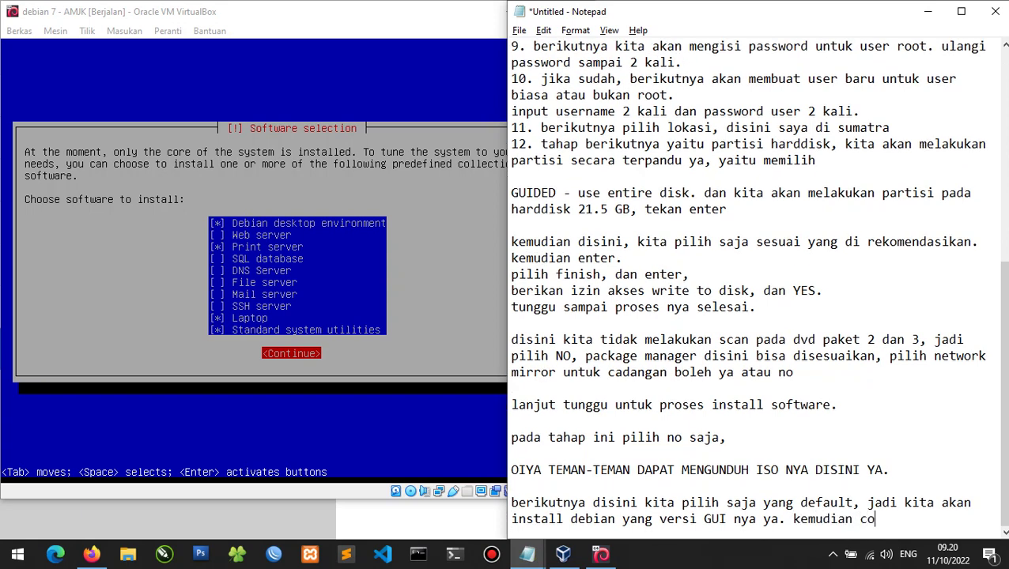
pyautogui.write('ntinue.')
pyautogui.click(93, 277)
pyautogui.press('Return')
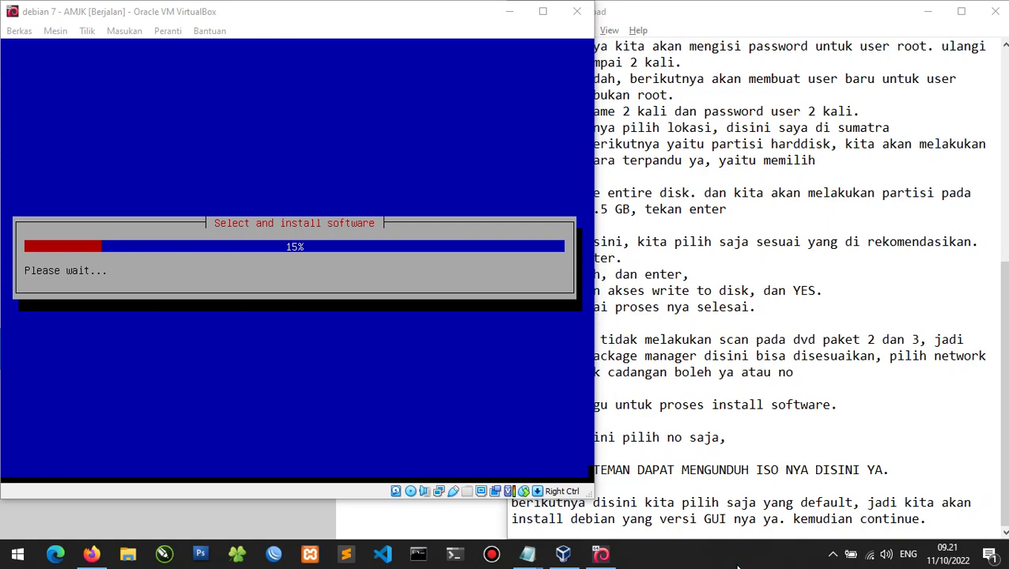
# Write that the GUI install takes quite long because of its graphics.
pyautogui.click(527, 554)
pyautogui.press('Return')
pyautogui.write('k')
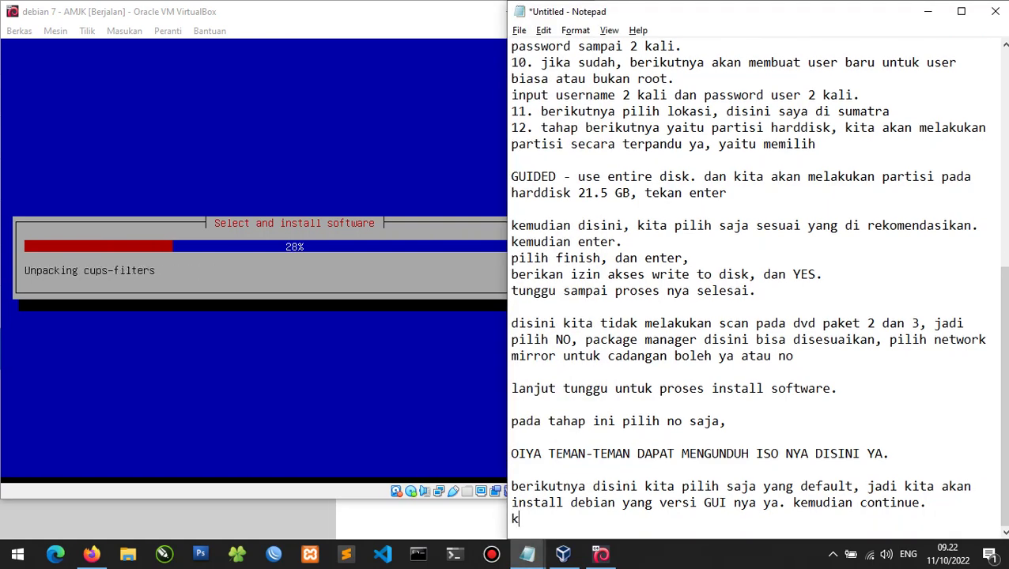
pyautogui.write('alau')
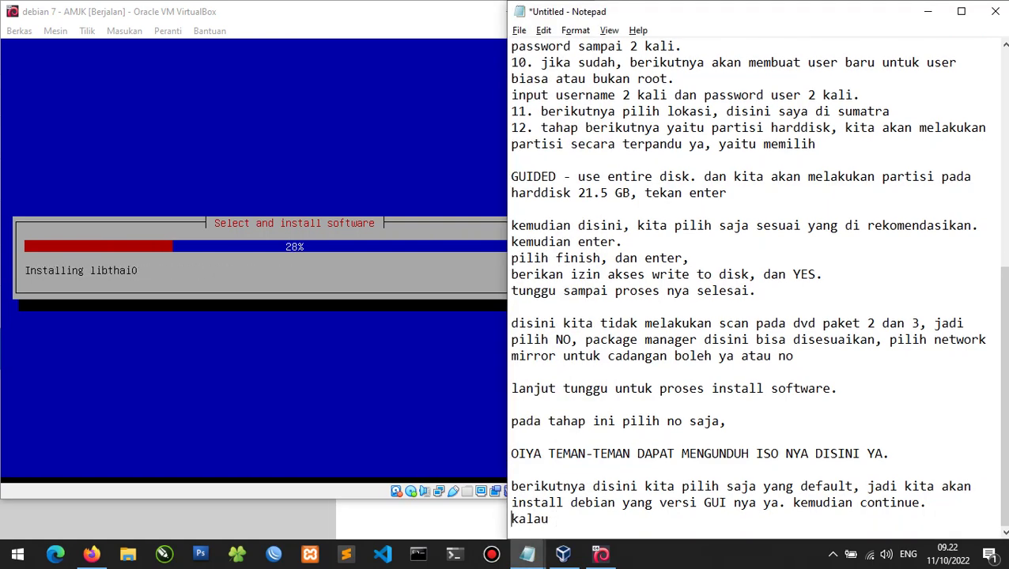
pyautogui.press('Return')
pyautogui.press('End')
pyautogui.write('untuk i')
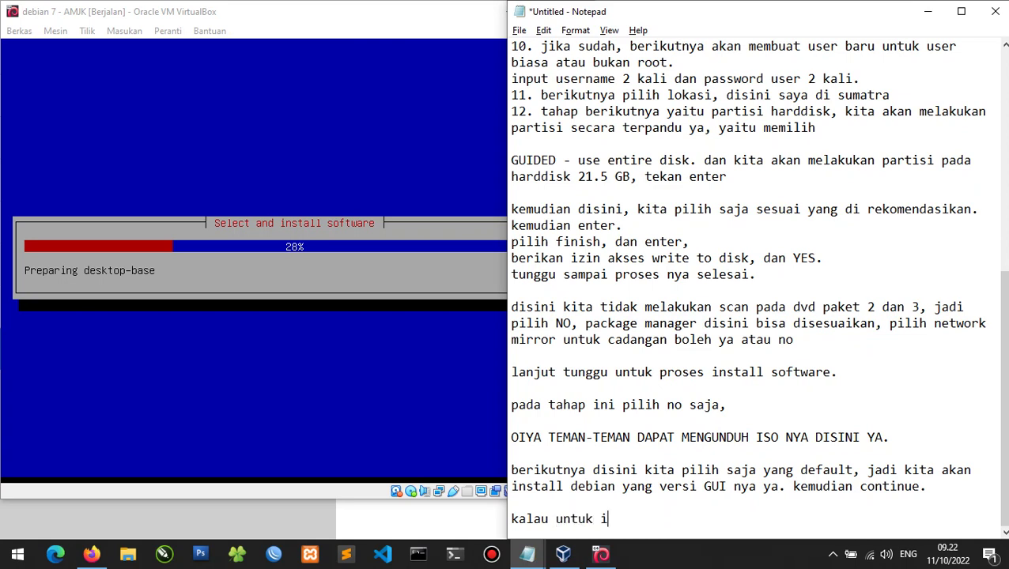
pyautogui.write('nstall yang v')
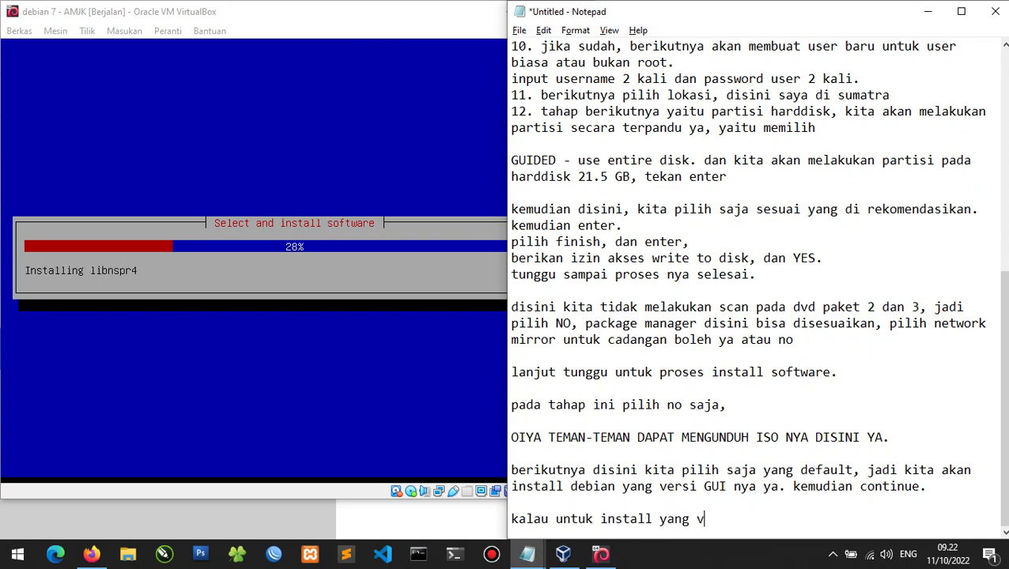
pyautogui.write('ersi GUI ini')
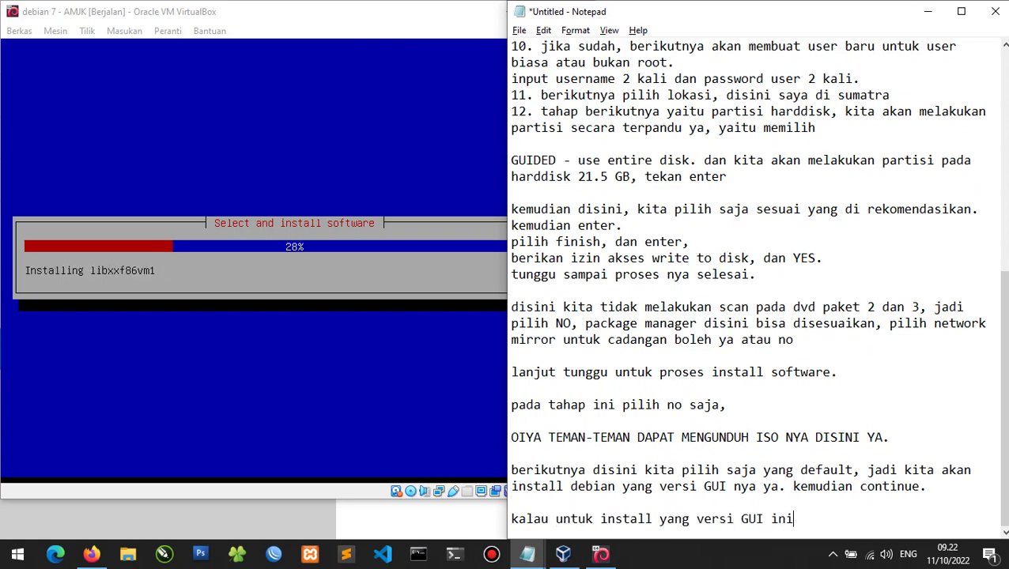
pyautogui.write(' cukup lama ya ')
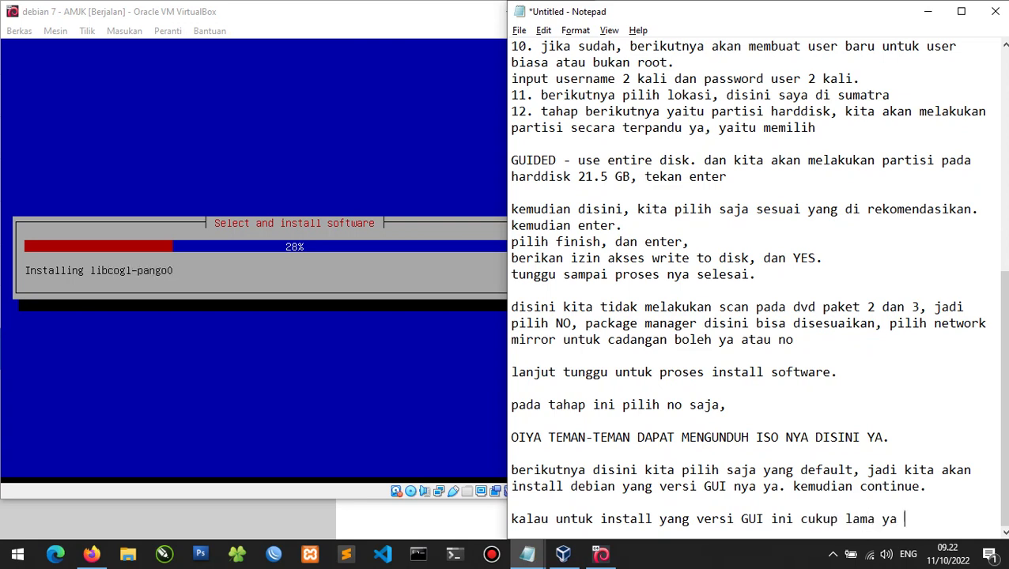
pyautogui.write('to')
pyautogui.press('BackSpace')
pyautogui.press('BackSpace')
pyautogui.press('BackSpace')
pyautogui.write(',')
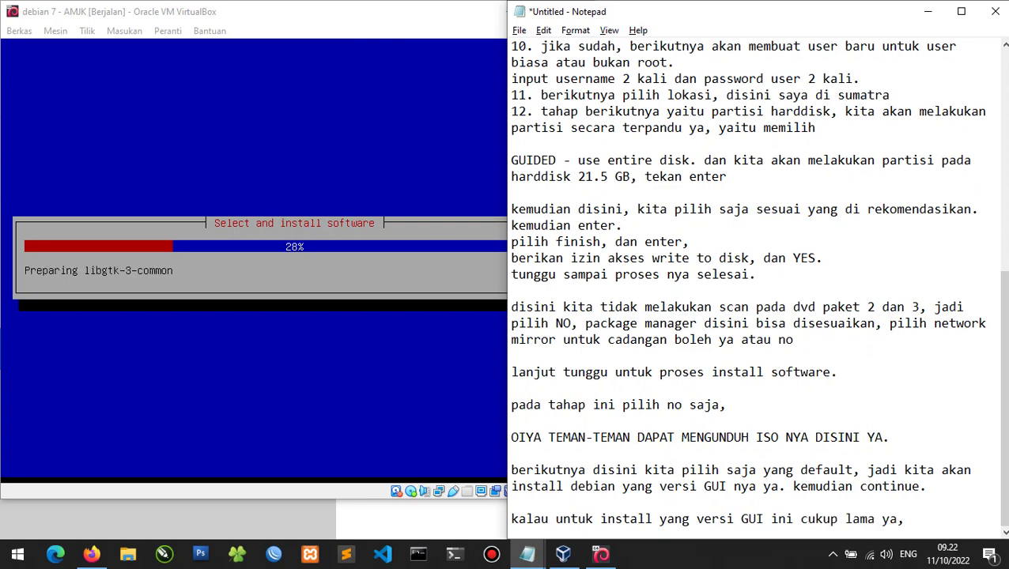
pyautogui.write(' karena ada')
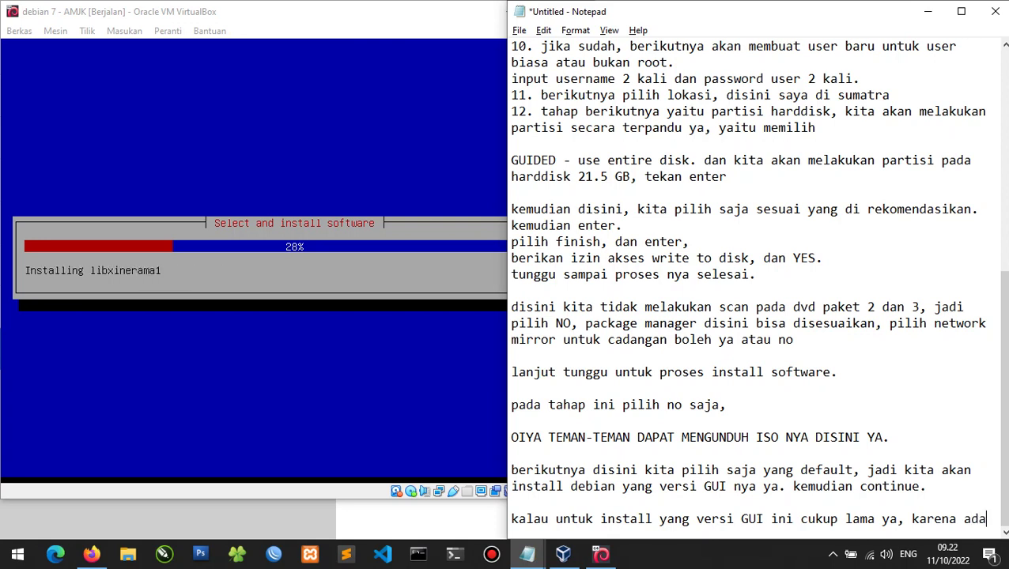
pyautogui.press('BackSpace')
pyautogui.press('BackSpace')
pyautogui.write('ada g')
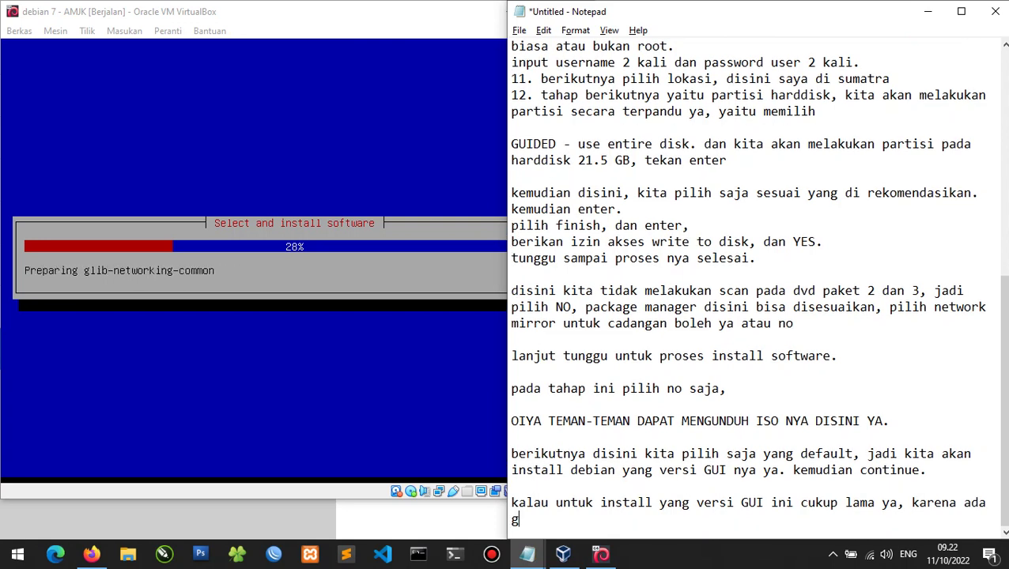
pyautogui.write('rapi')
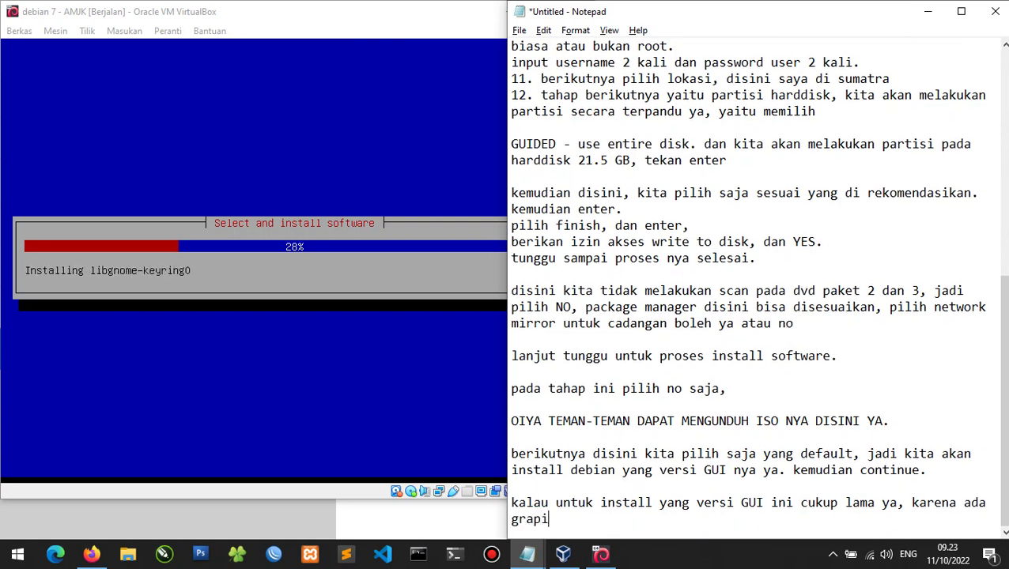
pyautogui.press('BackSpace')
pyautogui.write('hic nya, ')
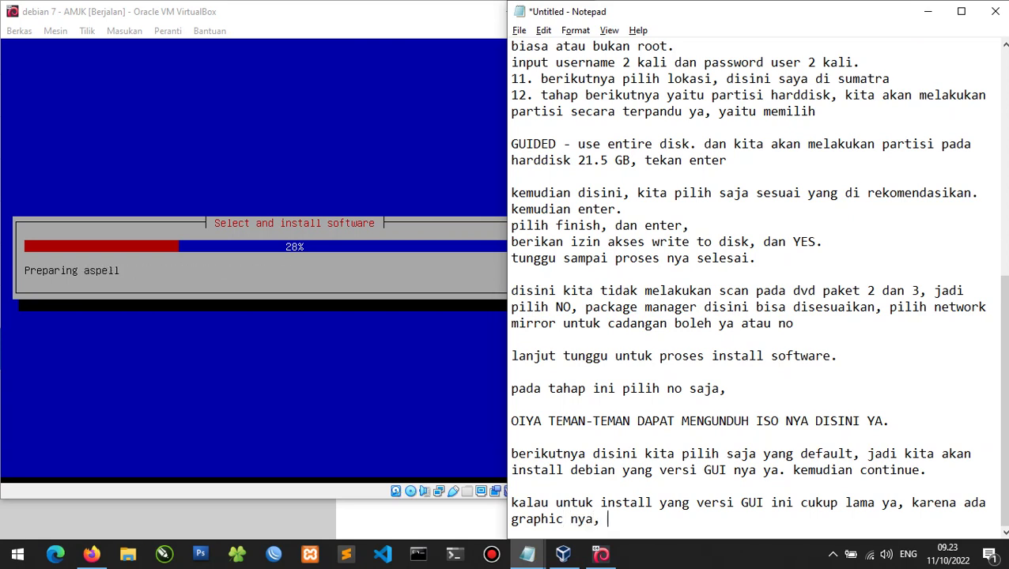
pyautogui.write('kalau se')
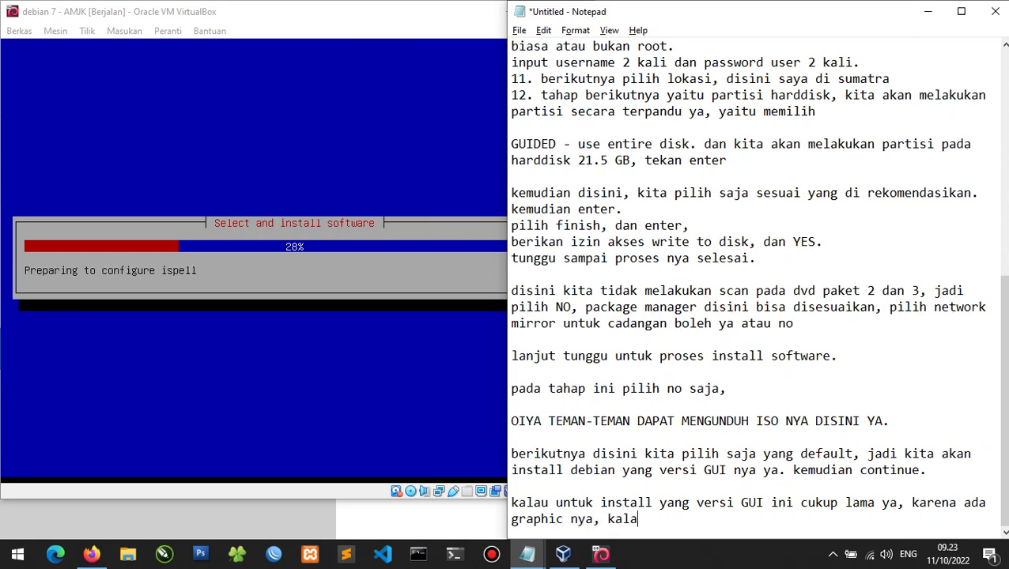
# Add that a CLI install is quicker, with the laptop client using VirtualBox's Host Only Adapter.
pyautogui.press('BackSpace')
pyautogui.press('BackSpace')
pyautogui.write('seked')
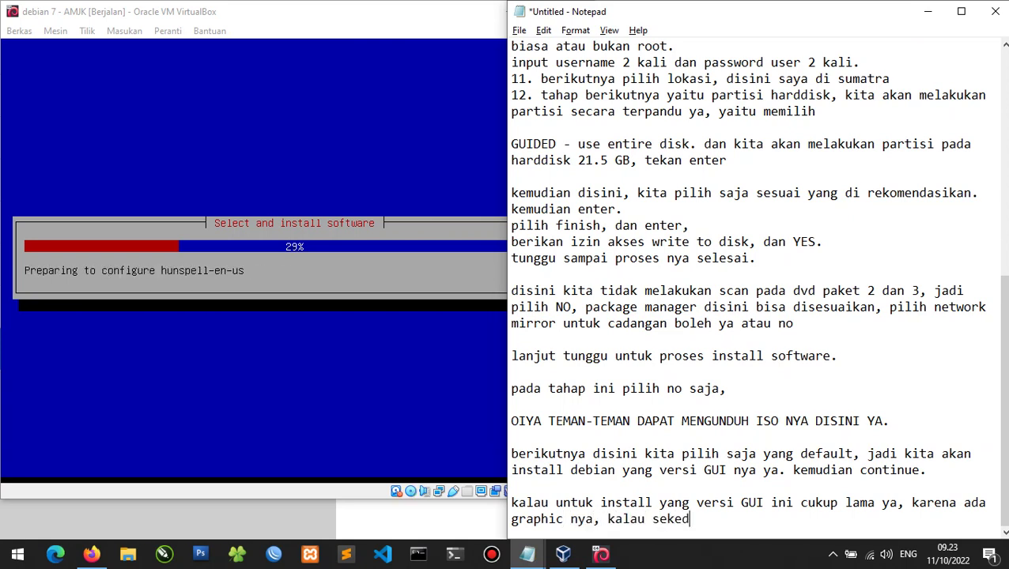
pyautogui.write('ar install CLI')
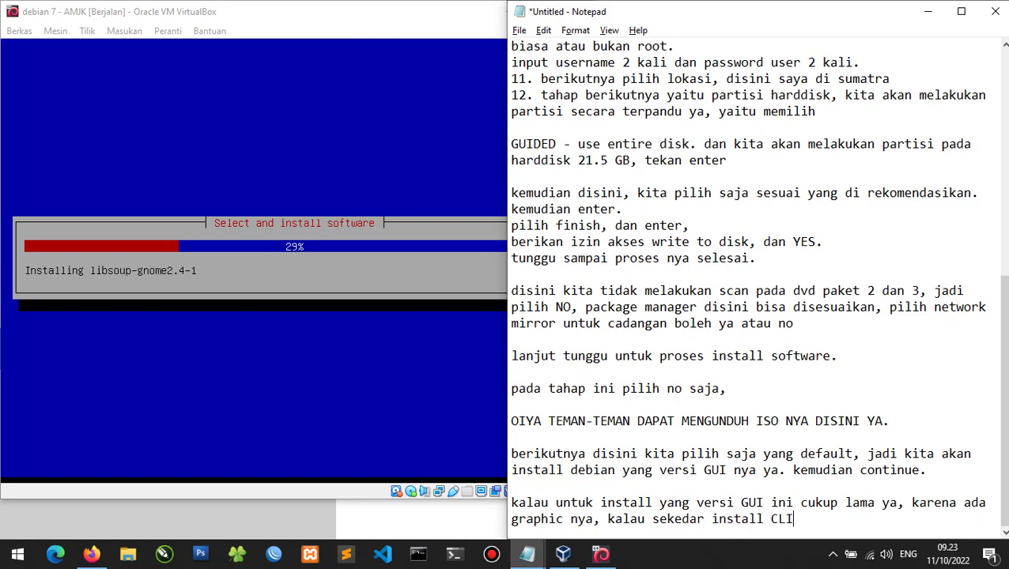
pyautogui.write(' itu gak terlalu ')
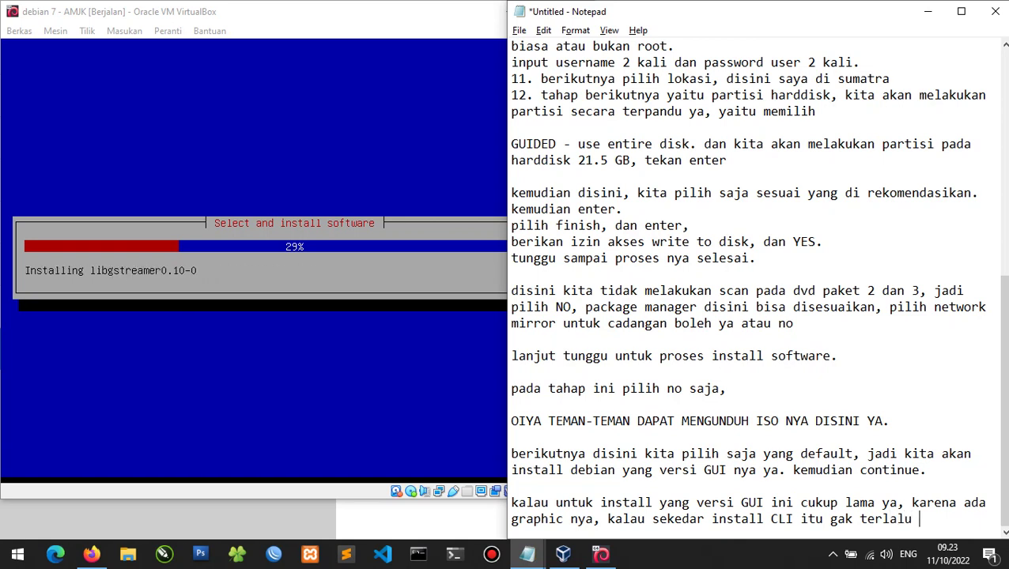
pyautogui.write('lama, biasanya kalau')
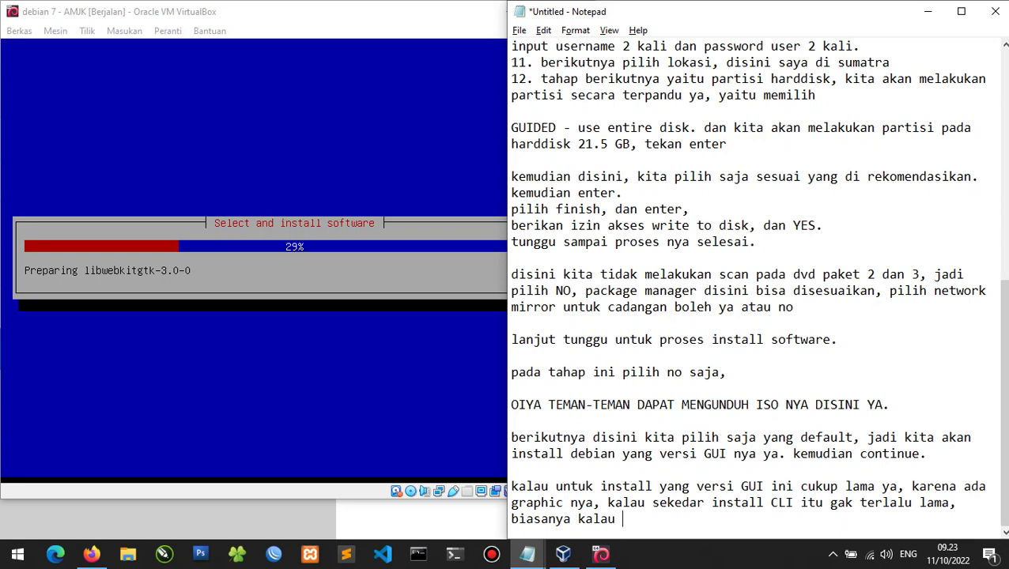
pyautogui.write(' mau insta')
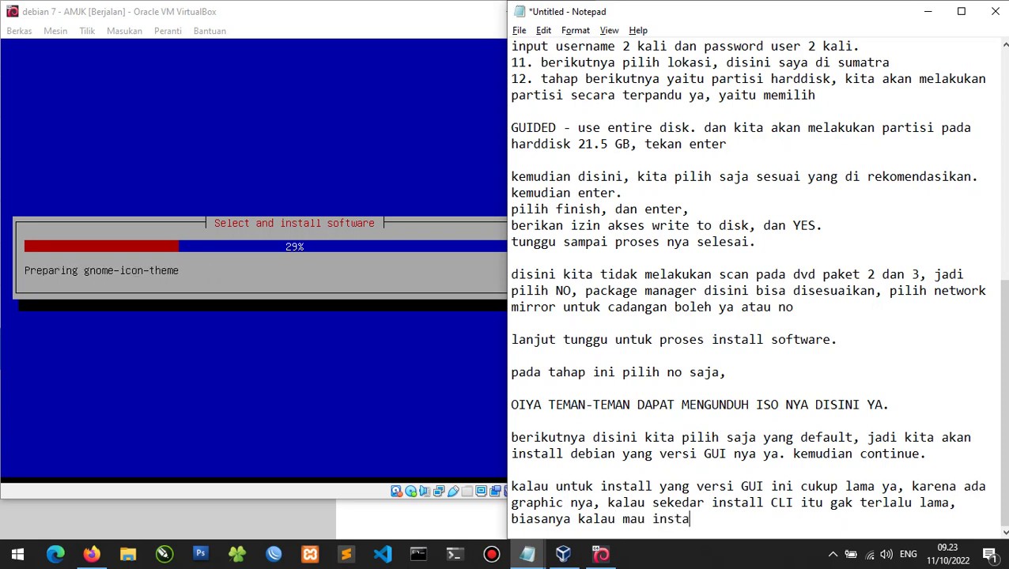
pyautogui.write('ll yang paka')
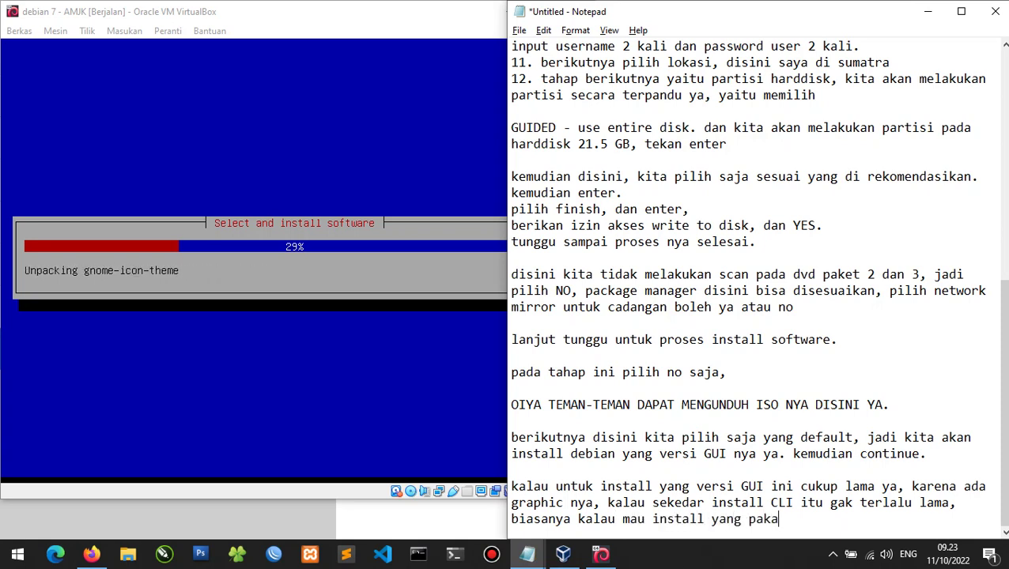
pyautogui.write('i CLI, ')
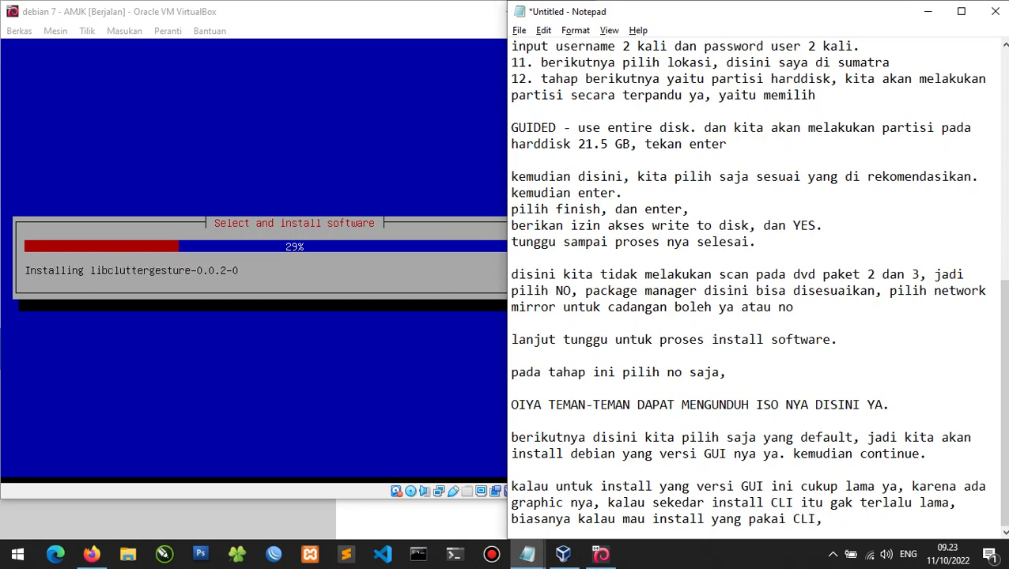
pyautogui.write('karena emang serv')
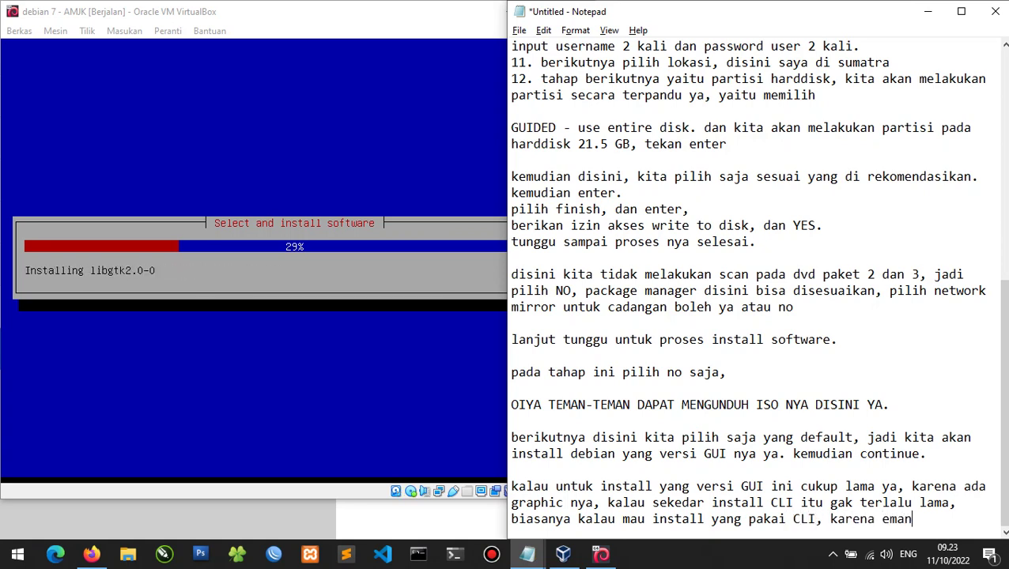
pyautogui.write('n client nya ')
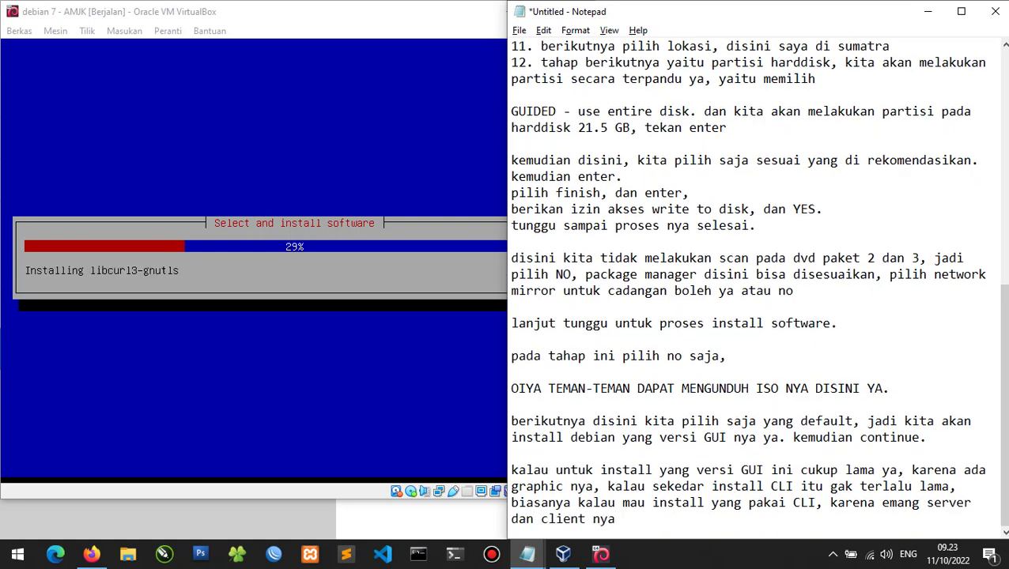
pyautogui.write('ada di laptop')
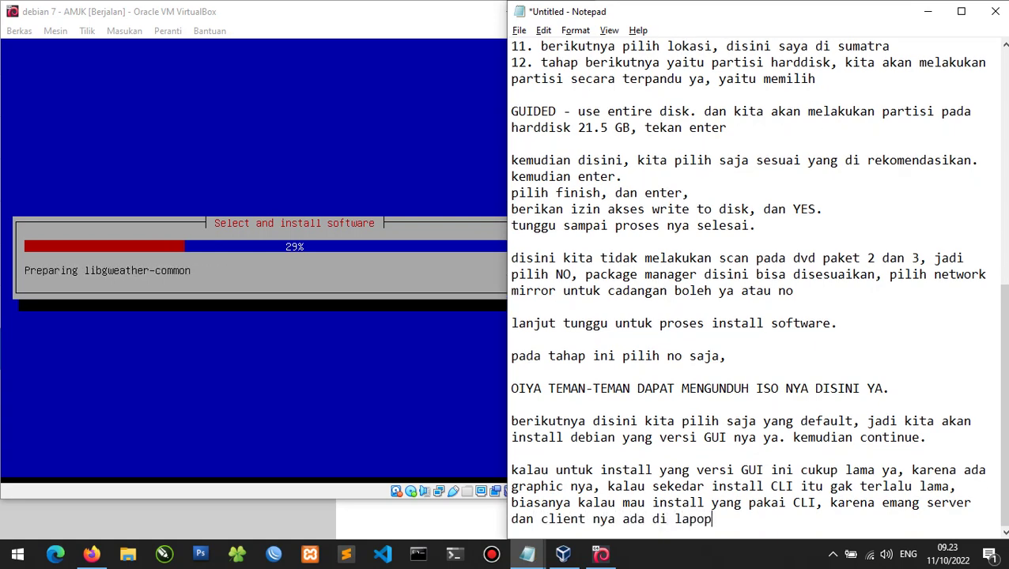
pyautogui.press('BackSpace')
pyautogui.press('BackSpace')
pyautogui.write('top, pakai')
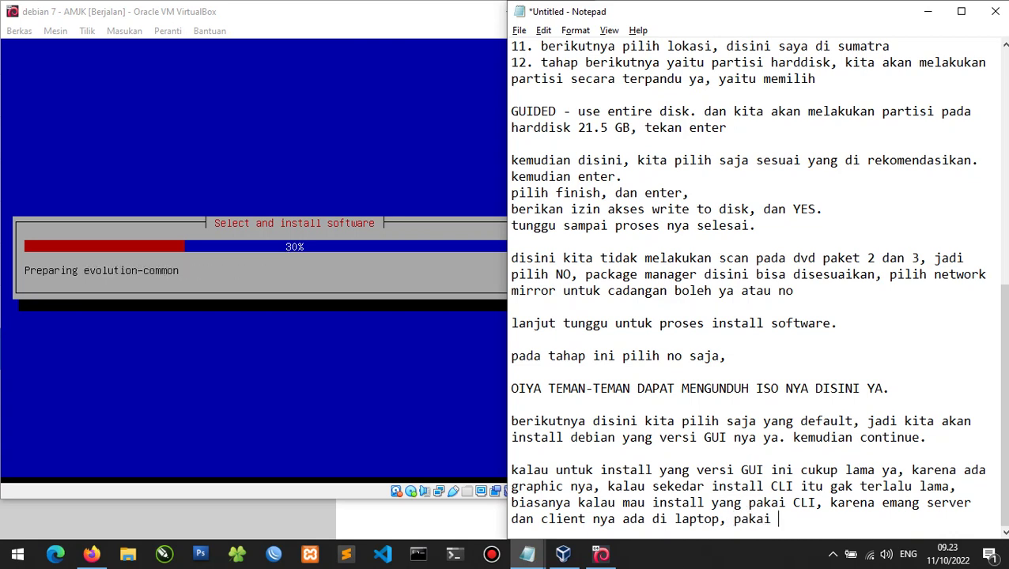
pyautogui.write(' interaf')
pyautogui.press('BackSpace')
pyautogui.press('BackSpace')
pyautogui.write('face yang')
pyautogui.press('Return')
pyautogui.write('Hos')
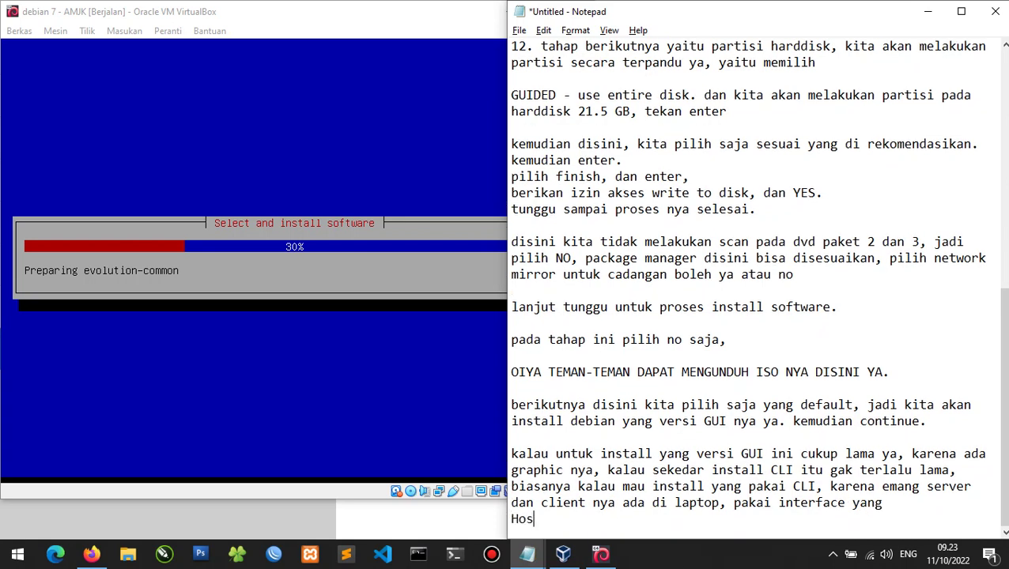
pyautogui.write('t Only ')
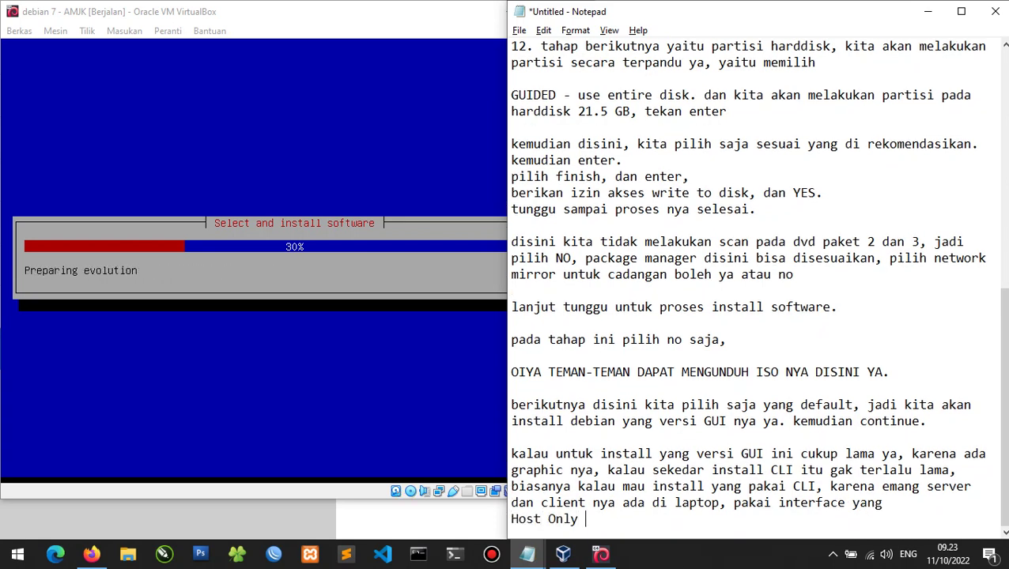
pyautogui.write('Adapter dari ')
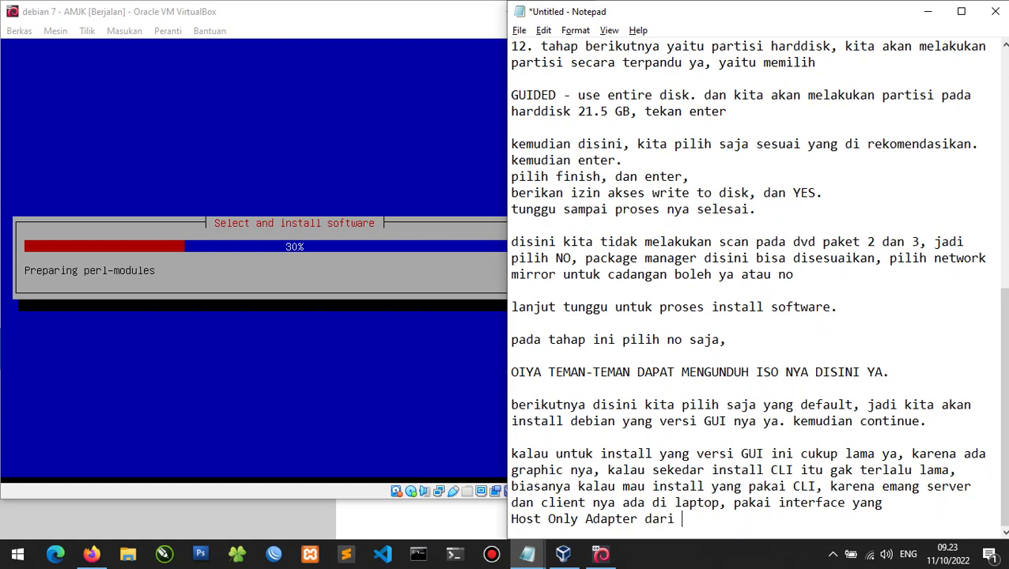
pyautogui.write('virtualBox nya.')
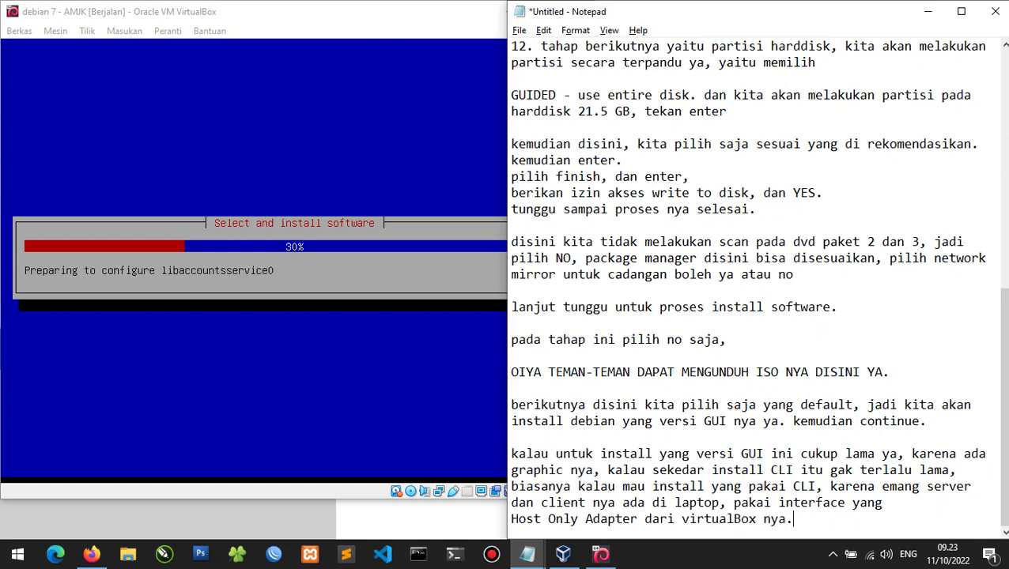
pyautogui.press('Return')
pyautogui.press('Return')
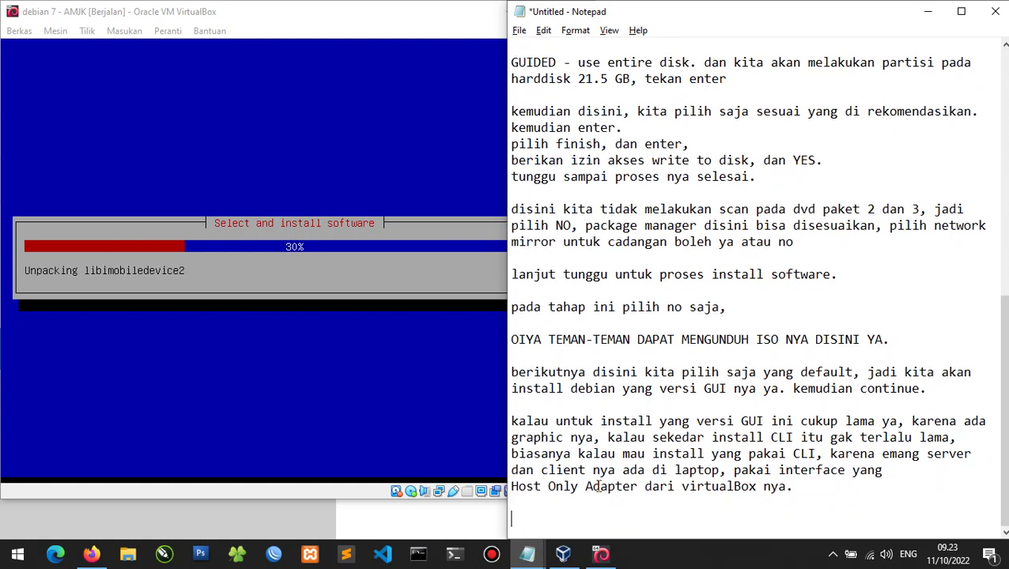
# Open YouTube in a new Firefox tab and play the Kali Linux VirtualBox tutorial video.
pyautogui.click(92, 554)
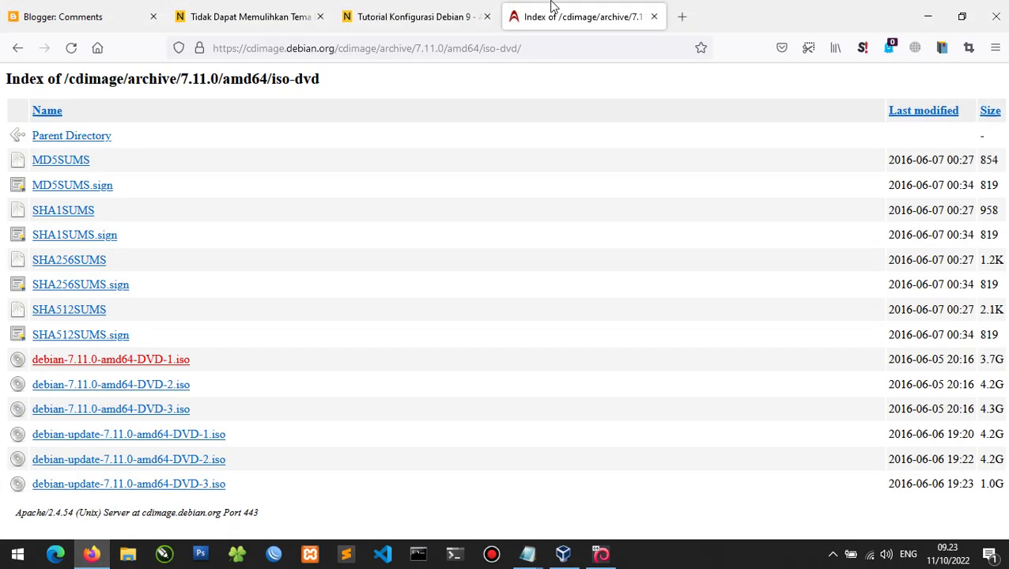
pyautogui.click(680, 15)
pyautogui.write('youtube.com/')
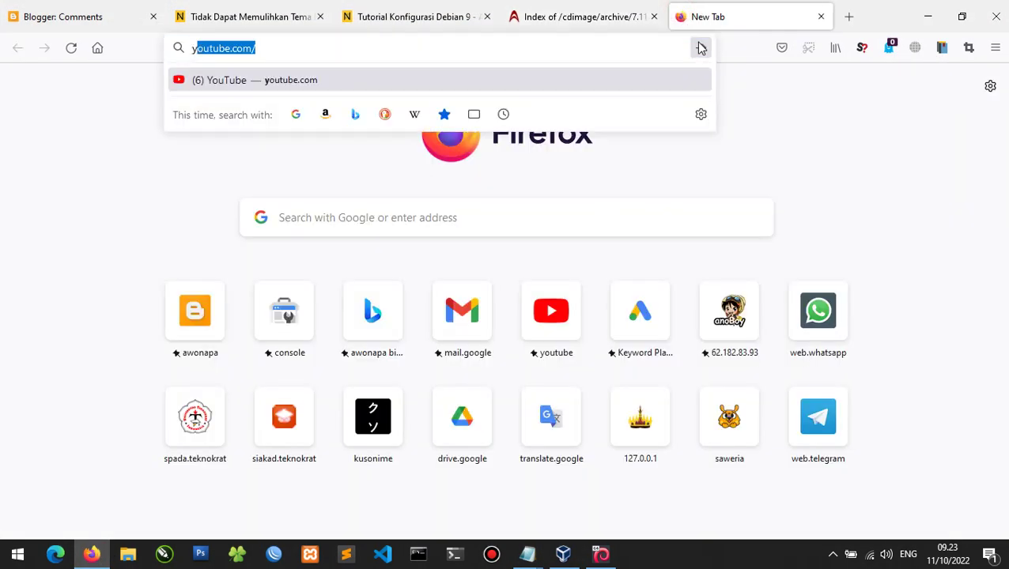
pyautogui.press('Return')
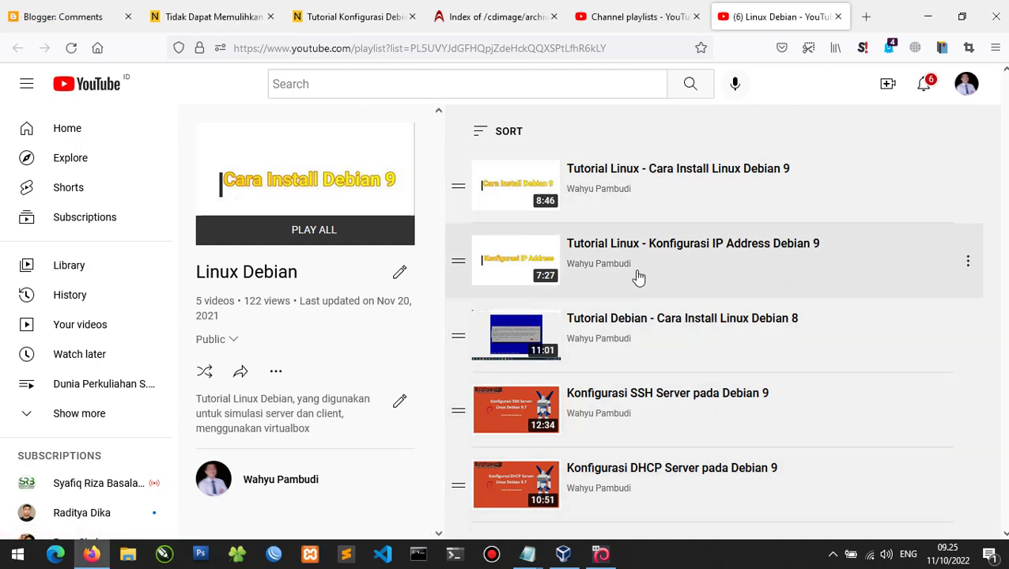
pyautogui.click(655, 6)
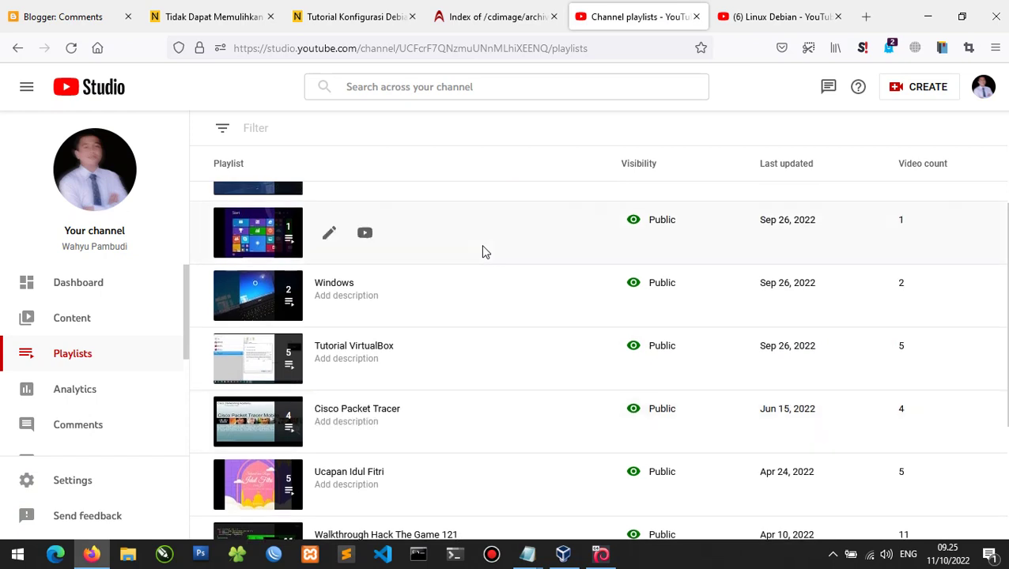
pyautogui.click(366, 285)
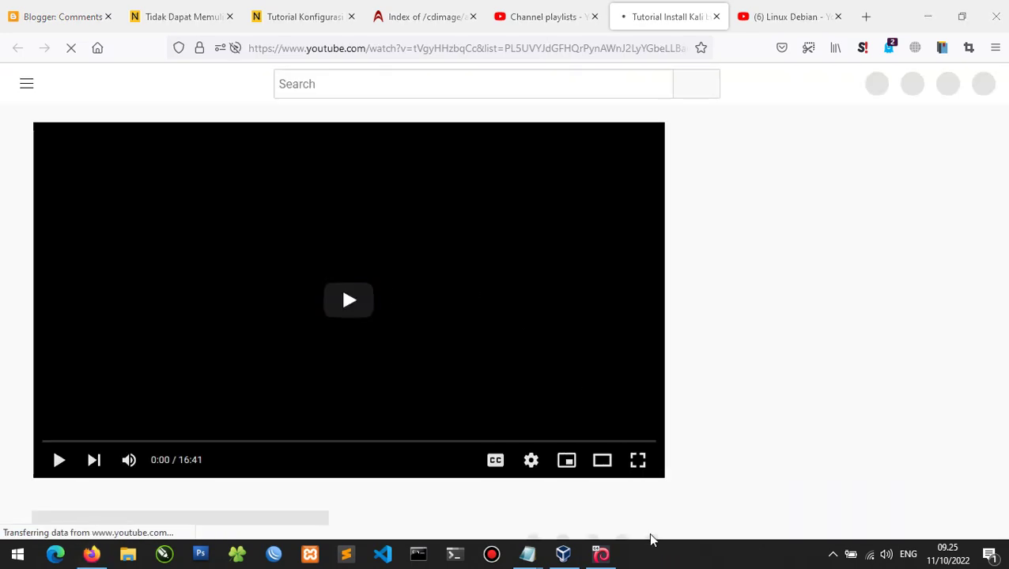
# Expand the video's full description, then minimize Firefox and return to the installer at 35%.
pyautogui.scroll(-3, 447, 275)
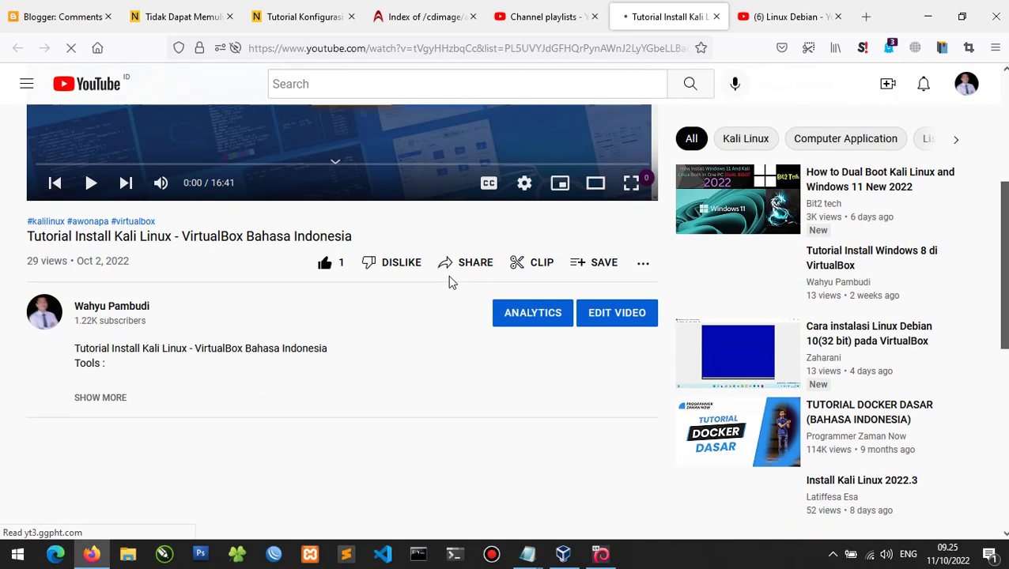
pyautogui.scroll(1, 447, 275)
pyautogui.click(103, 514)
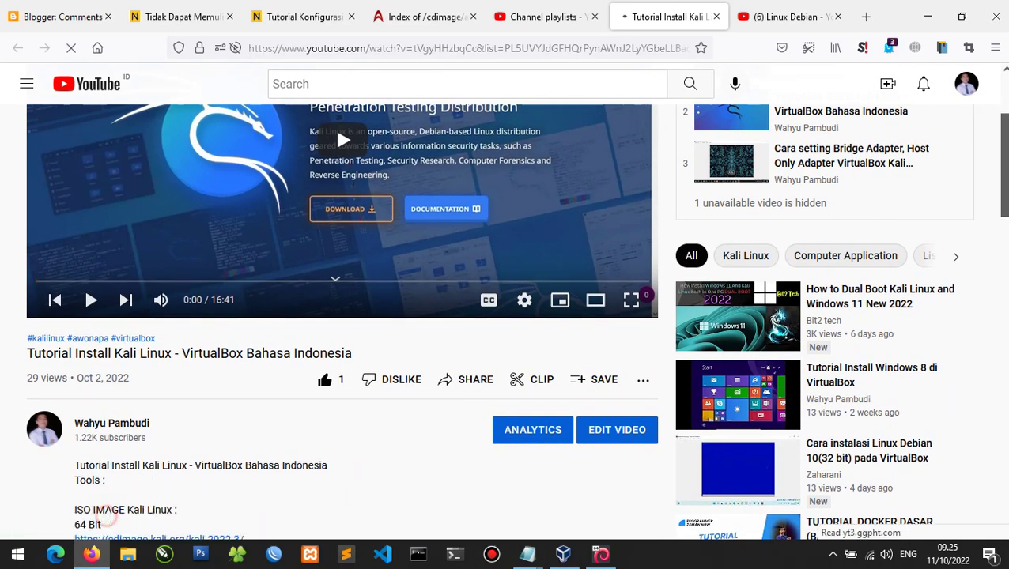
pyautogui.scroll(-4, 477, 488)
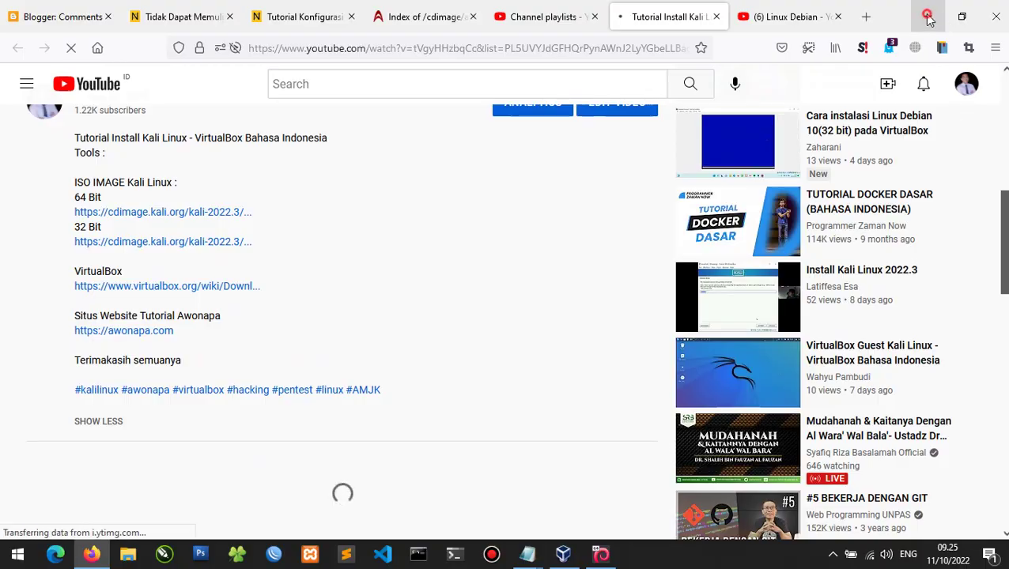
pyautogui.click(927, 16)
pyautogui.click(601, 554)
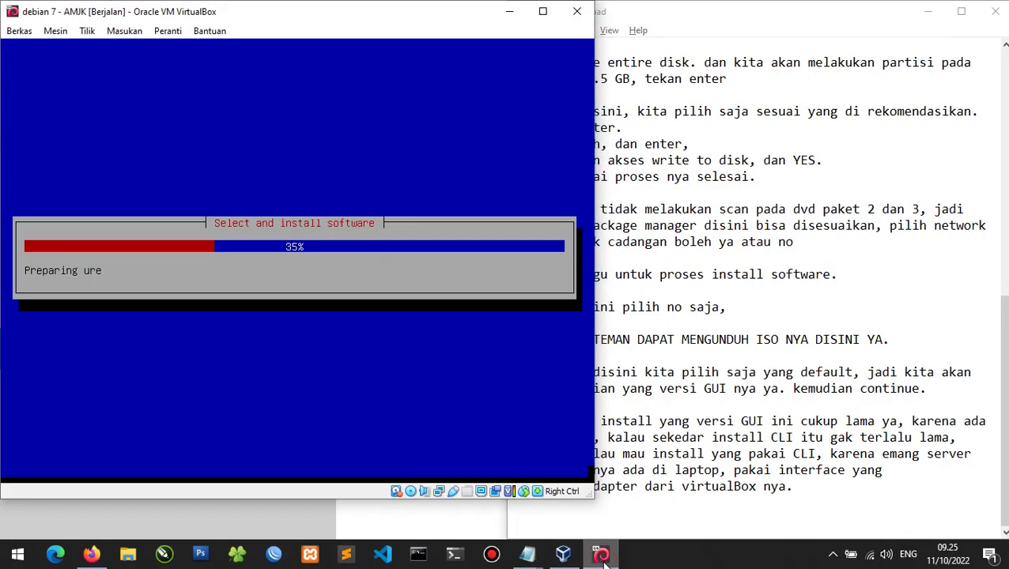
# Add the paragraph 'Ini proses install grub loader' as the installer reaches the GRUB prompt.
pyautogui.click(757, 340)
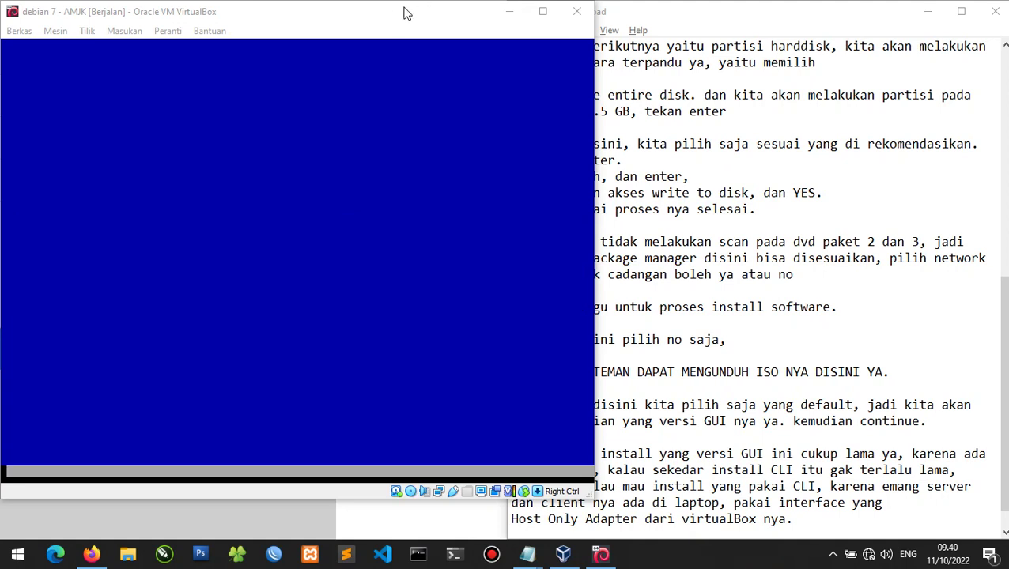
pyautogui.click(397, 19)
pyautogui.click(806, 518)
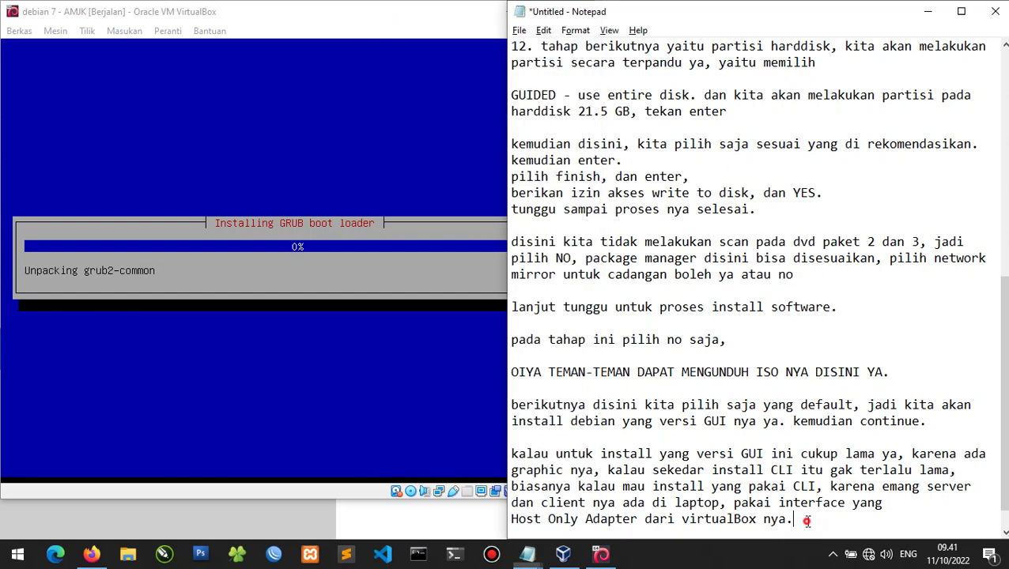
pyautogui.write('\\\\')
pyautogui.press('BackSpace')
pyautogui.press('BackSpace')
pyautogui.press('Return')
pyautogui.press('Return')
pyautogui.write('I')
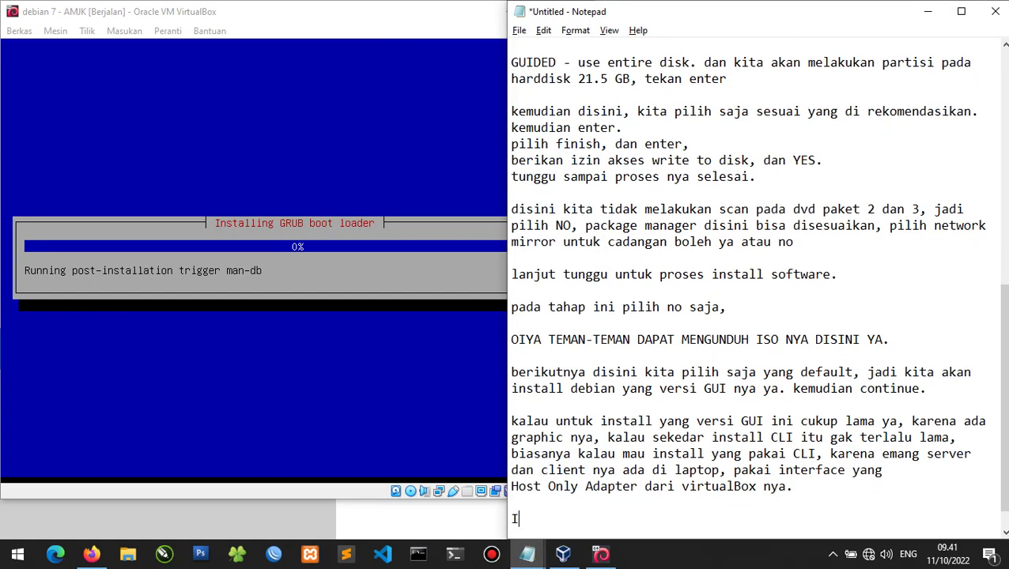
pyautogui.write('ni proses insal')
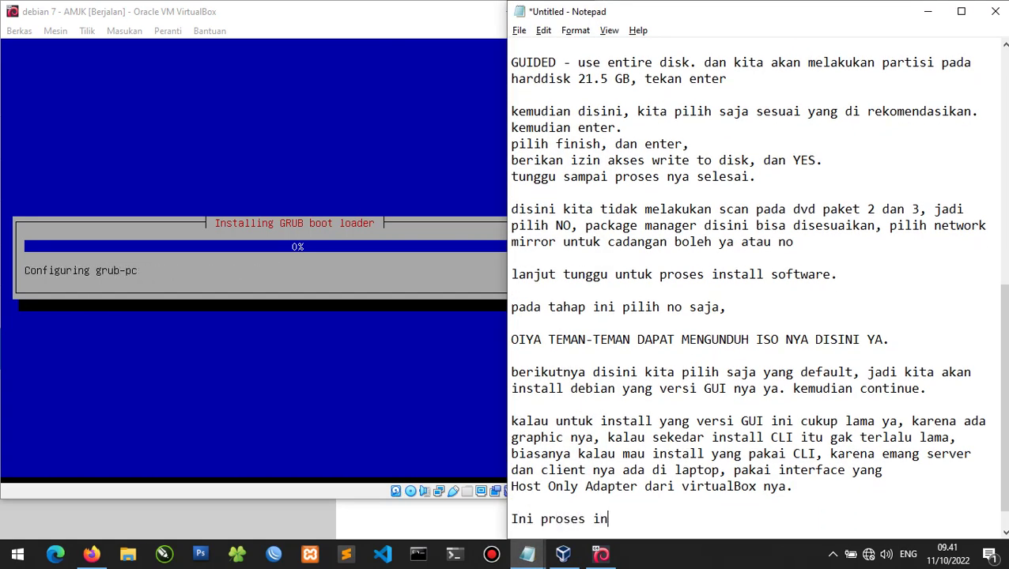
pyautogui.press('BackSpace')
pyautogui.press('BackSpace')
pyautogui.write('tall grub loader')
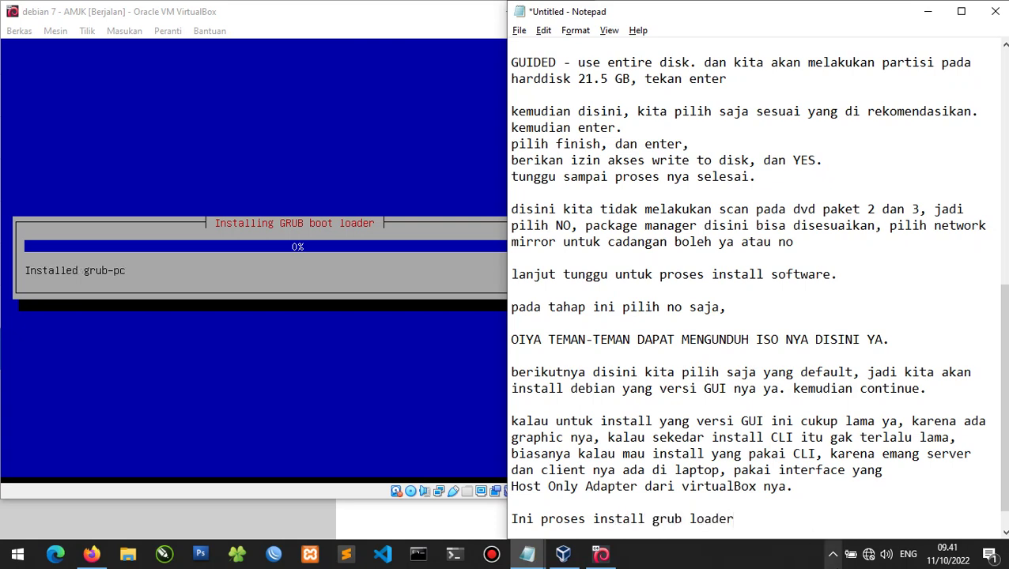
pyautogui.click(774, 563)
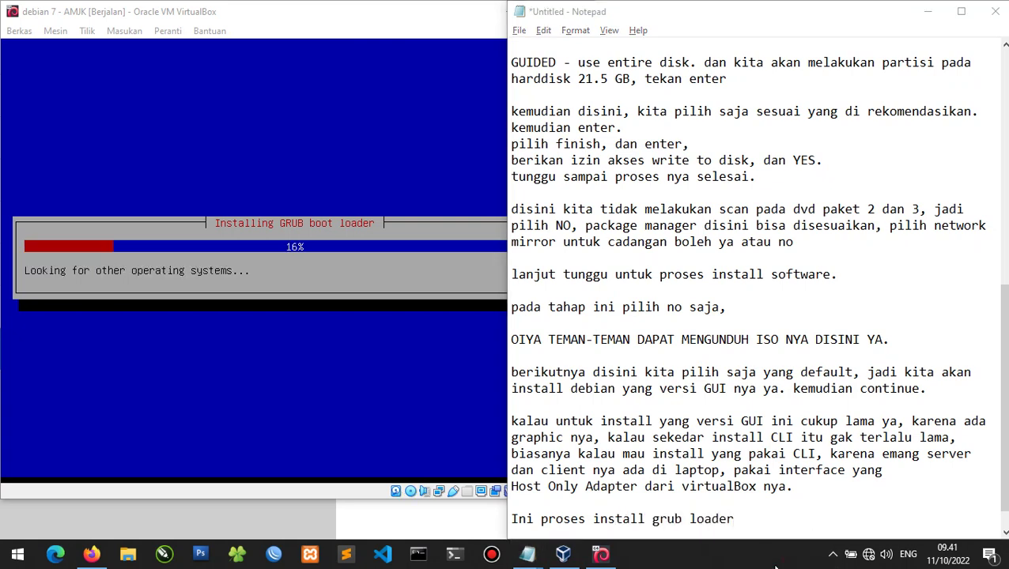
pyautogui.click(777, 519)
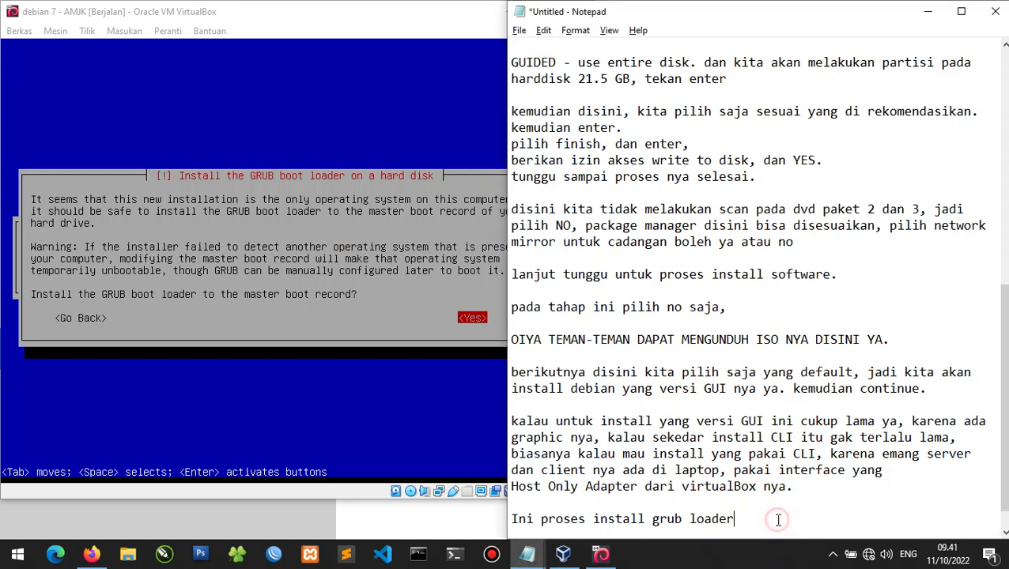
# Note ', disini kita pilih yes' and approve installing GRUB to the master boot record.
pyautogui.write(', disini kita pilih ')
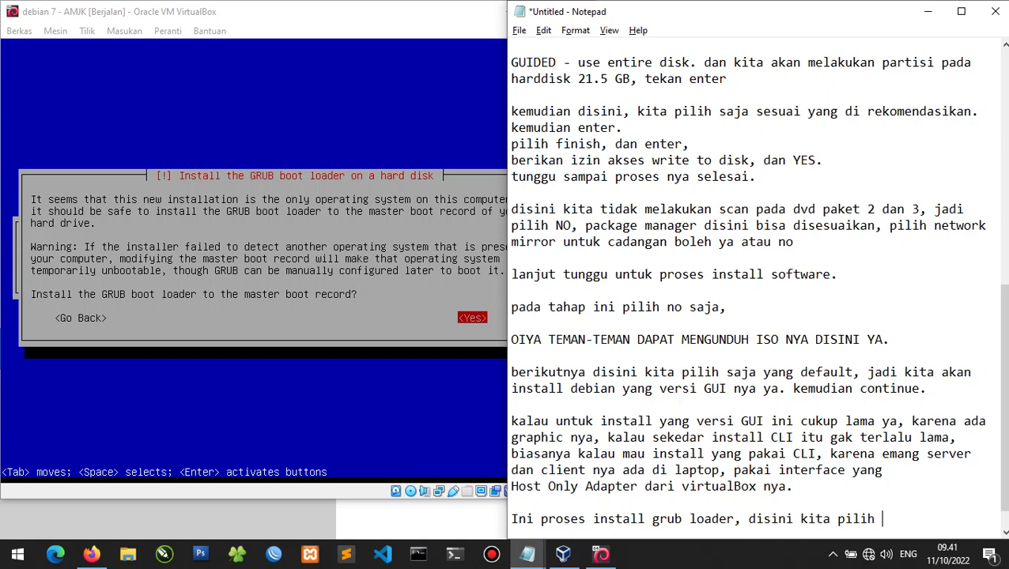
pyautogui.write('yes')
pyautogui.click(194, 343)
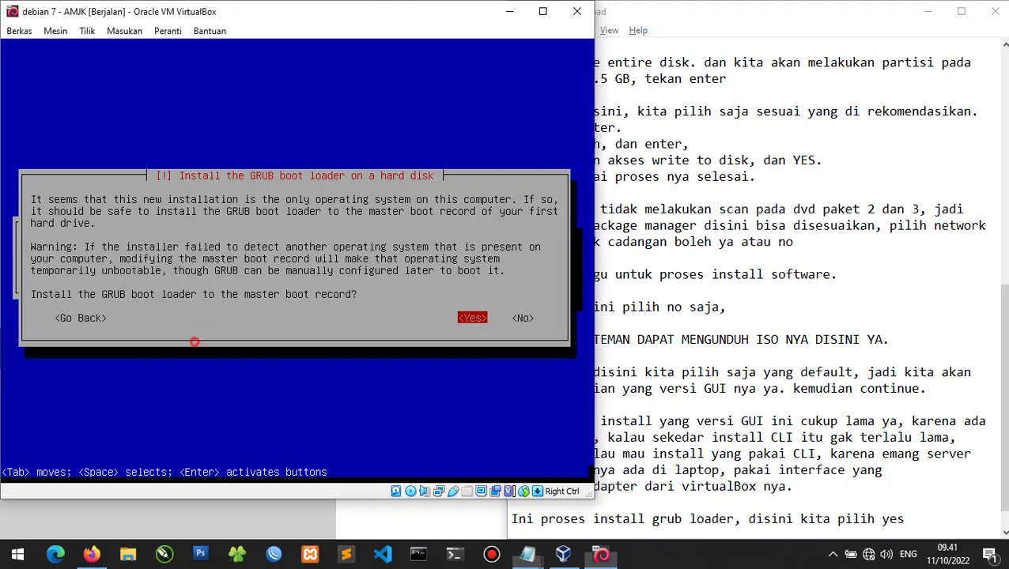
pyautogui.press('Return')
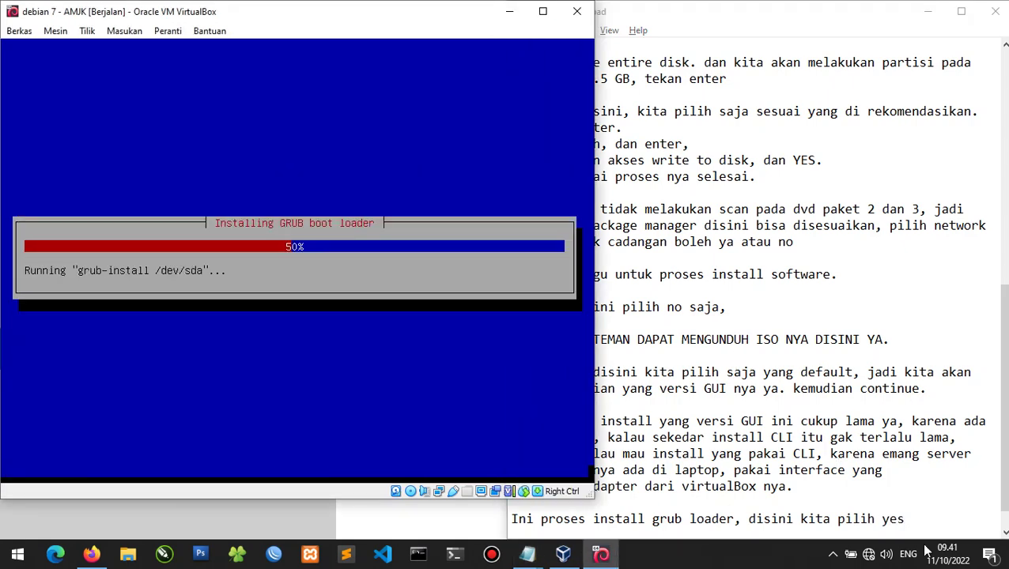
# Add a note that the GRUB directory is already set by VirtualBox.
pyautogui.click(928, 511)
pyautogui.press('Return')
pyautogui.write('ke')
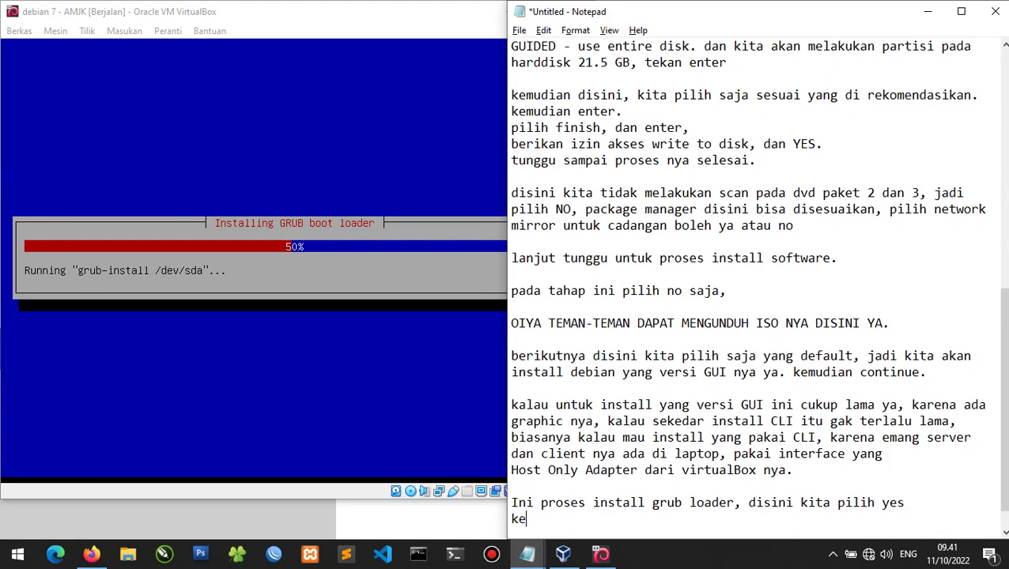
pyautogui.write('mudian pilih ')
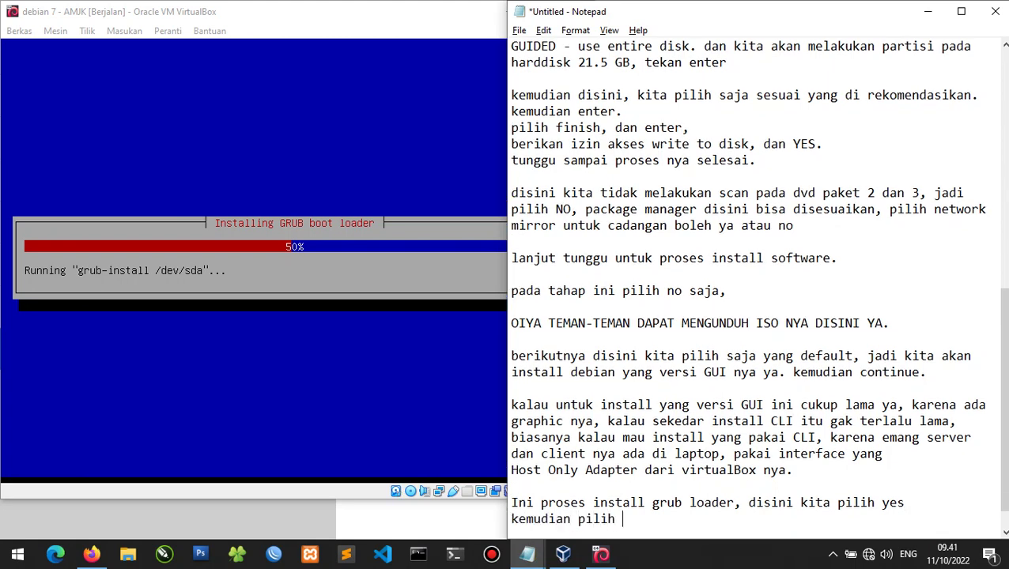
pyautogui.write('direco')
pyautogui.write('ory ya')
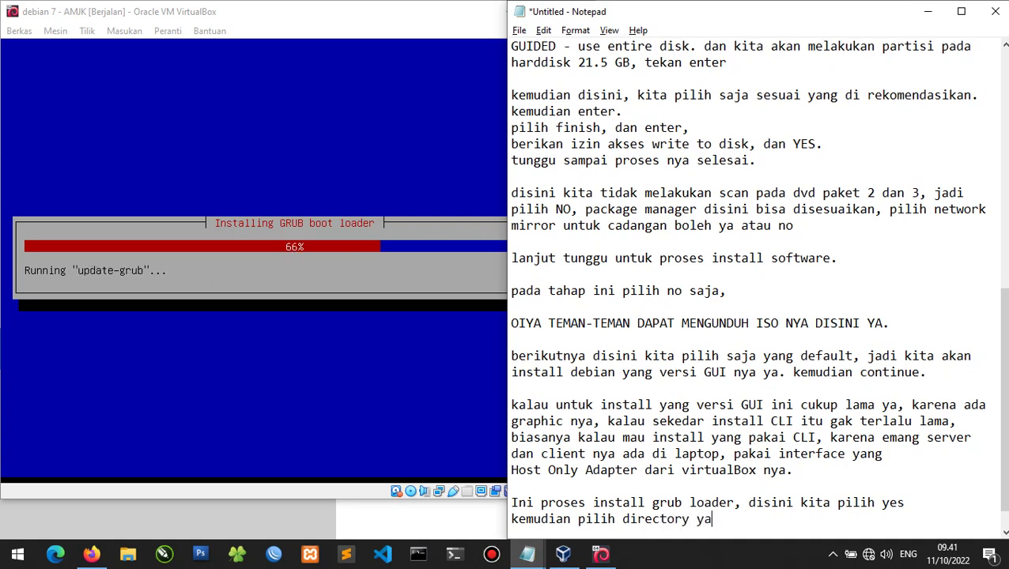
pyautogui.write('ng sudah di')
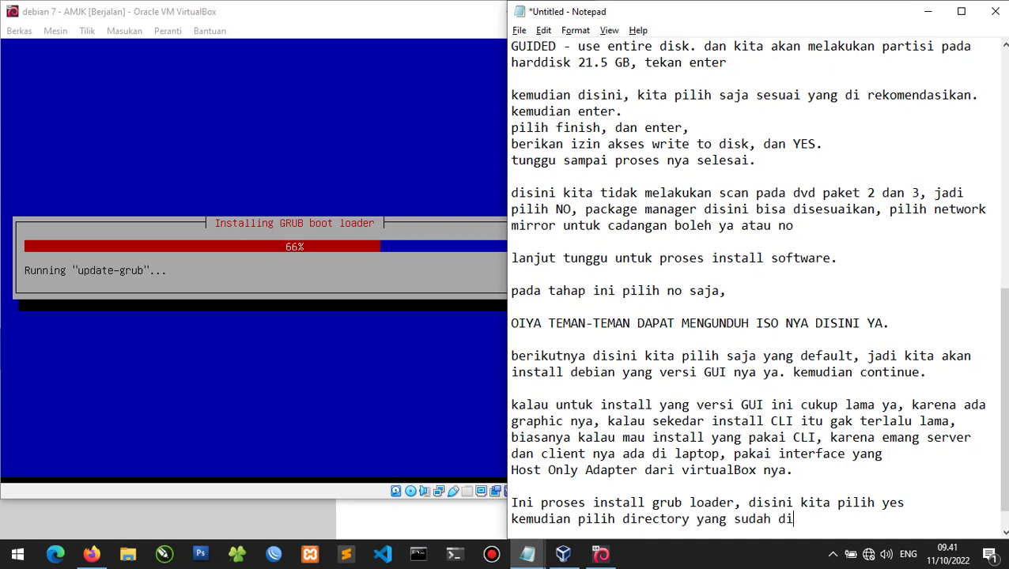
pyautogui.write('sesuaikan oleh virtual')
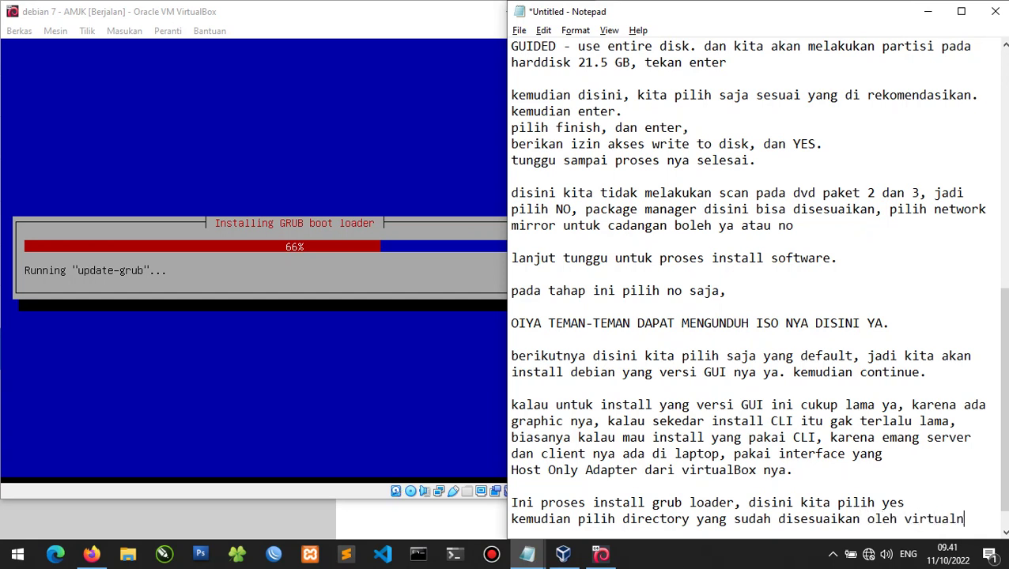
pyautogui.write('box nya.')
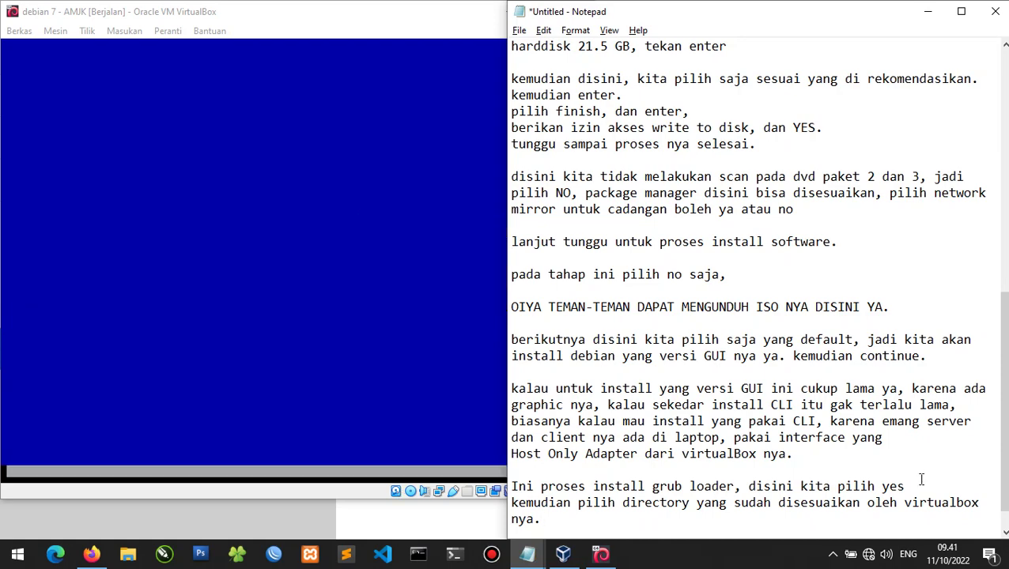
pyautogui.click(743, 563)
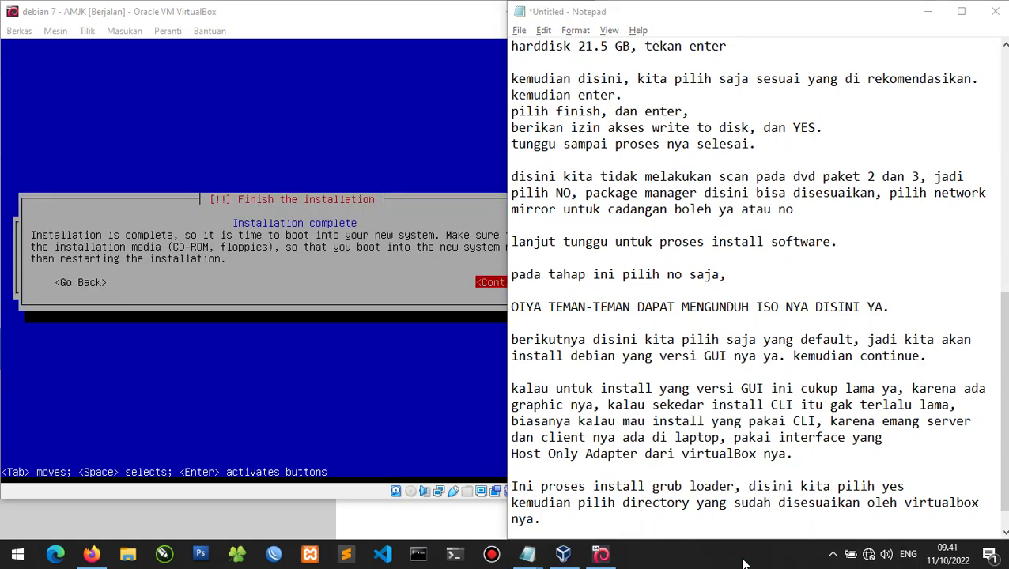
# Note 'proses install selesai, kita restart' and continue the installer so the VM reboots.
pyautogui.click(693, 525)
pyautogui.press('Return')
pyautogui.press('Return')
pyautogui.write('pros')
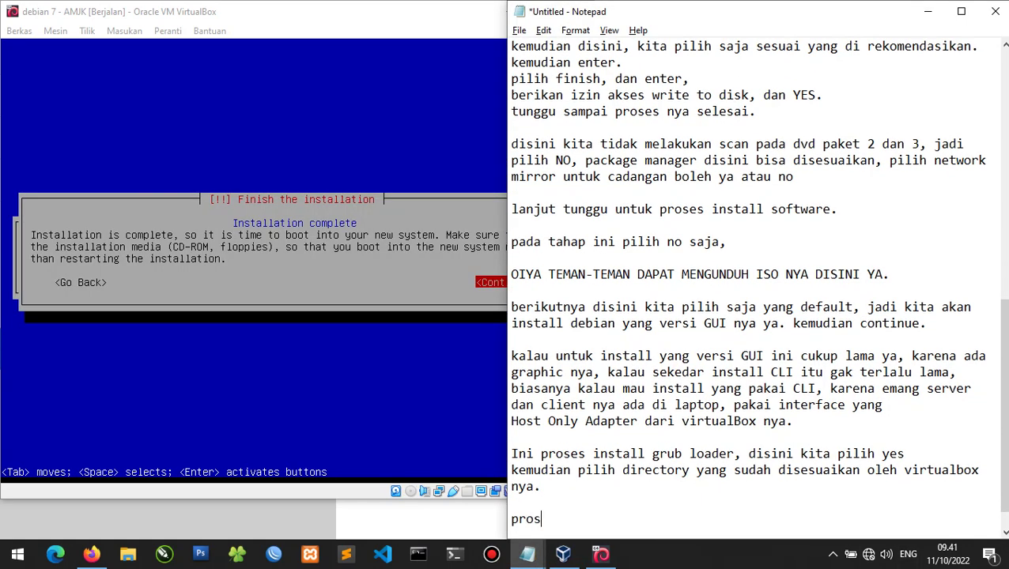
pyautogui.write('es install selesai')
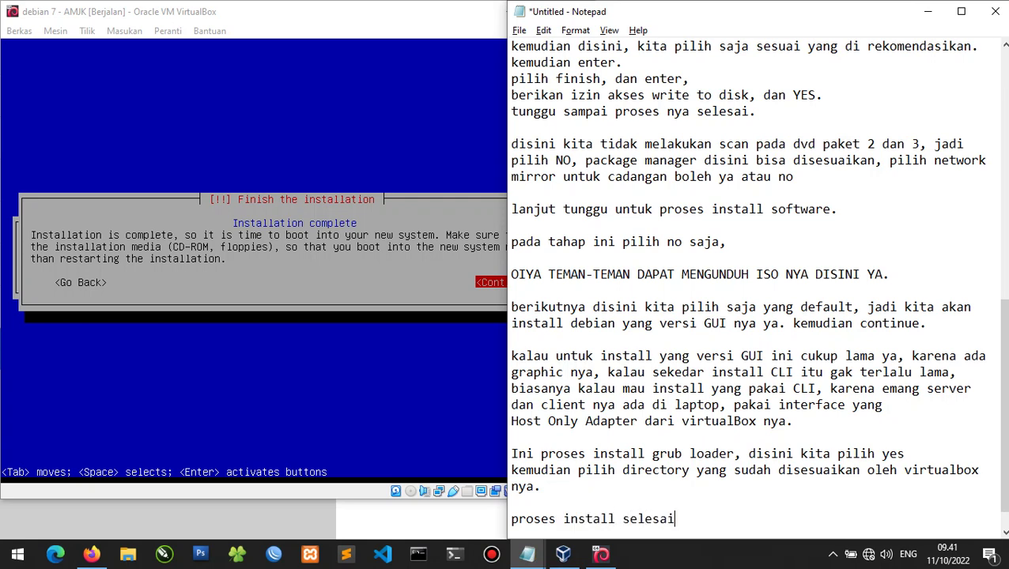
pyautogui.write(', kita restart')
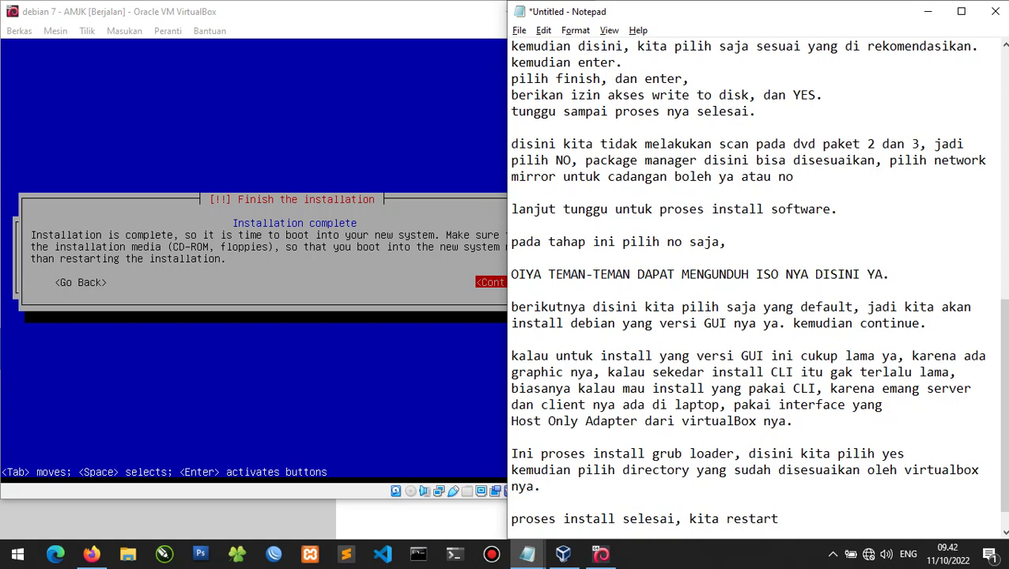
pyautogui.click(54, 293)
pyautogui.press('Return')
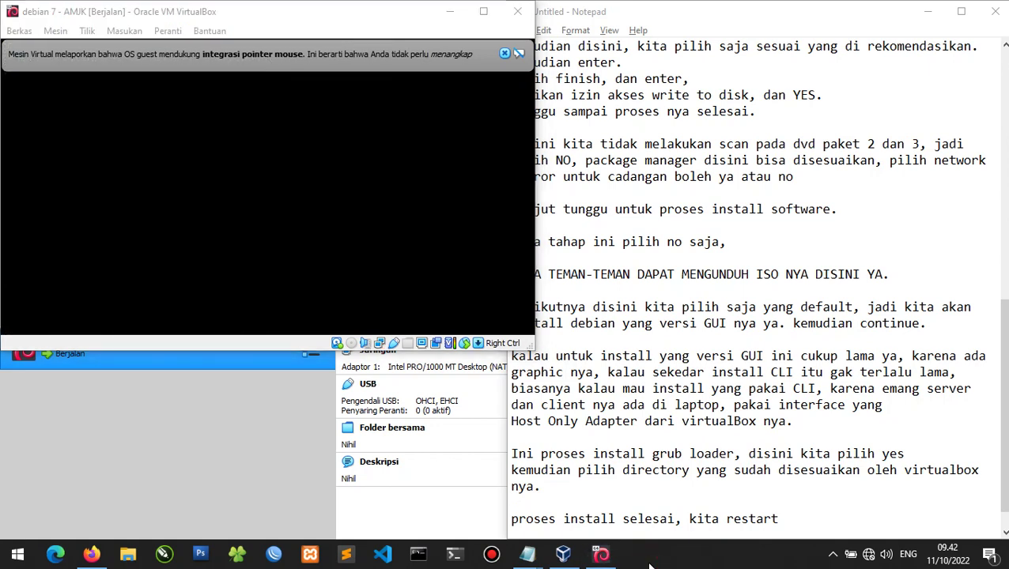
# Dismiss the mouse pointer integration notice and return to the notes.
pyautogui.click(504, 53)
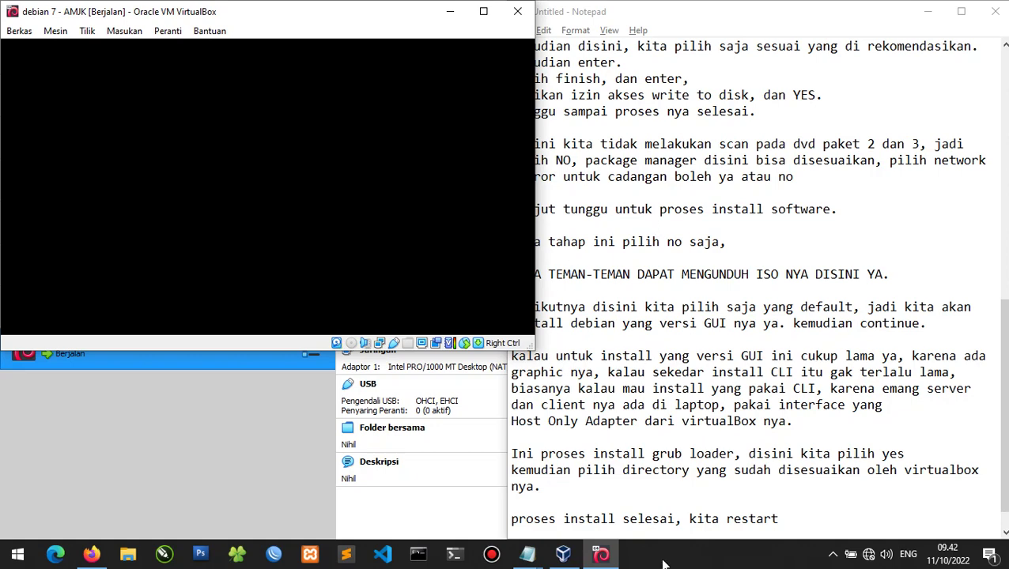
pyautogui.click(804, 525)
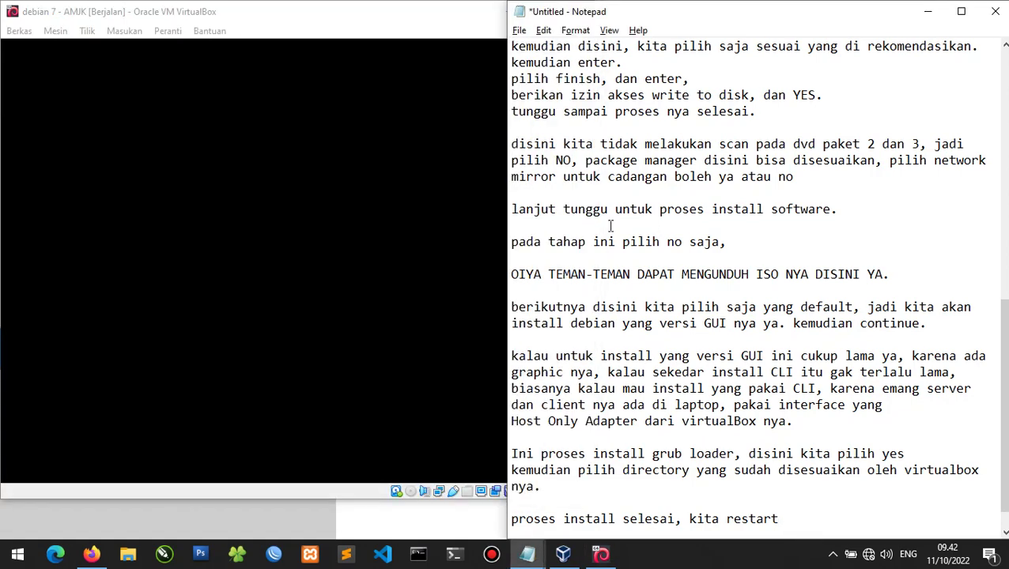
pyautogui.click(319, 15)
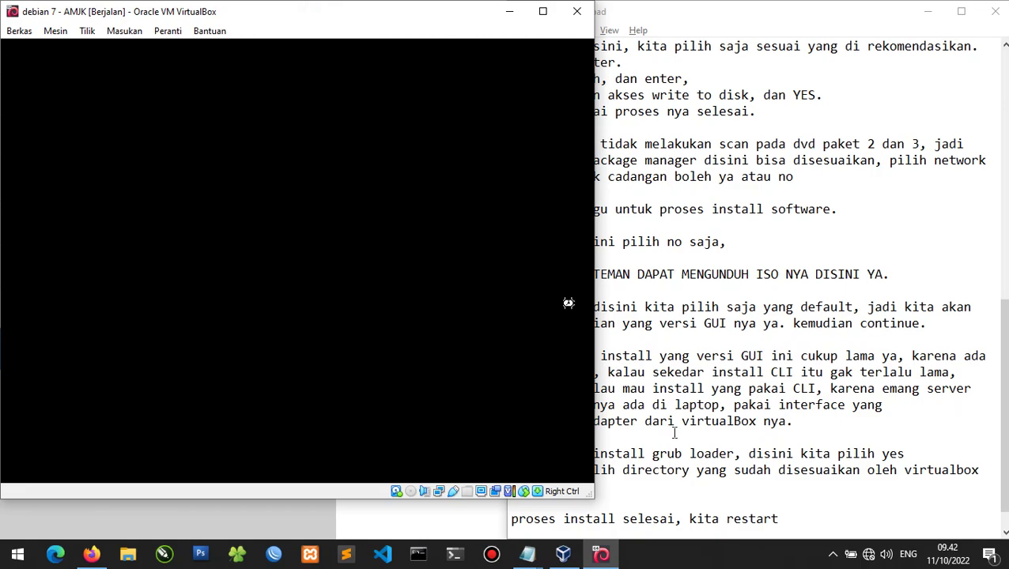
pyautogui.click(829, 531)
pyautogui.scroll(13, 752, 504)
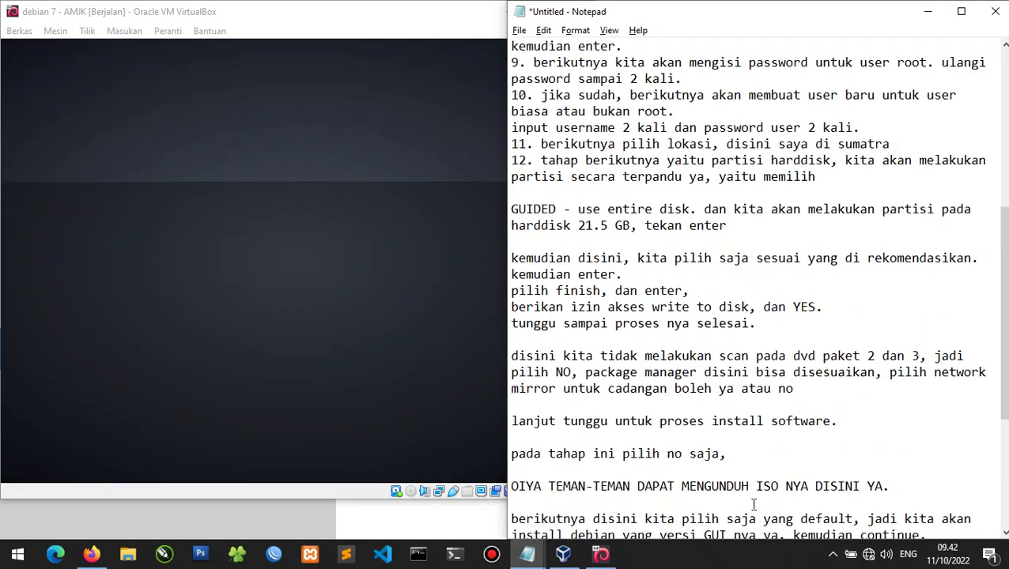
pyautogui.scroll(-13, 752, 505)
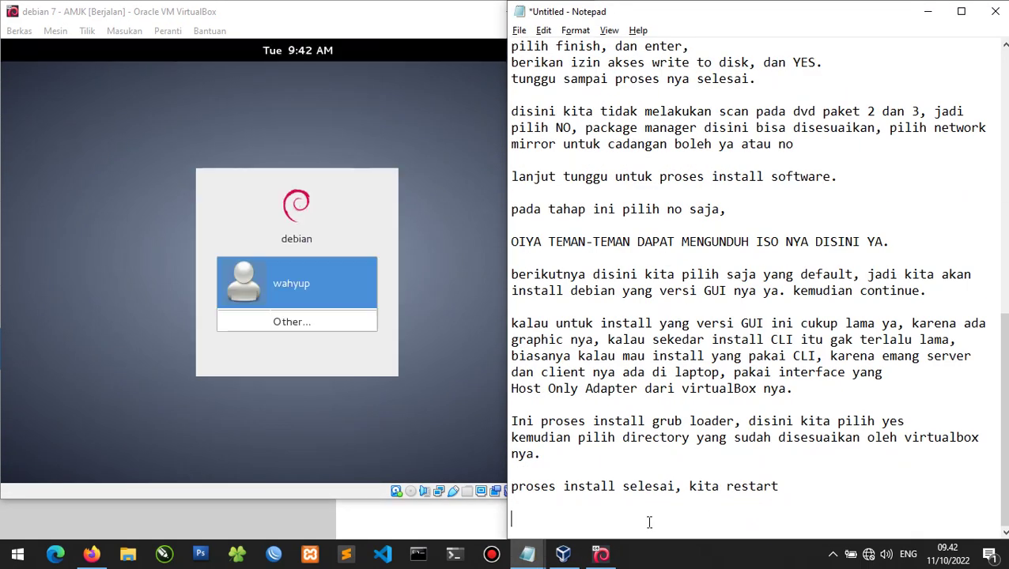
# Note that you log in with the user and password created earlier.
pyautogui.write('kita login menggunakan')
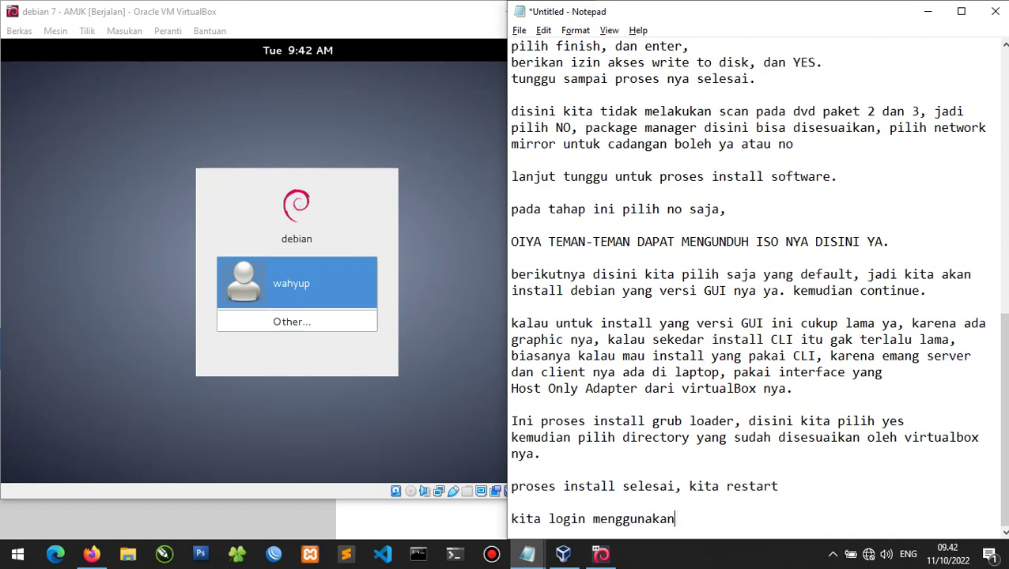
pyautogui.write(' user ya')
pyautogui.press('BackSpace')
pyautogui.press('BackSpace')
pyautogui.write('dan password yan ')
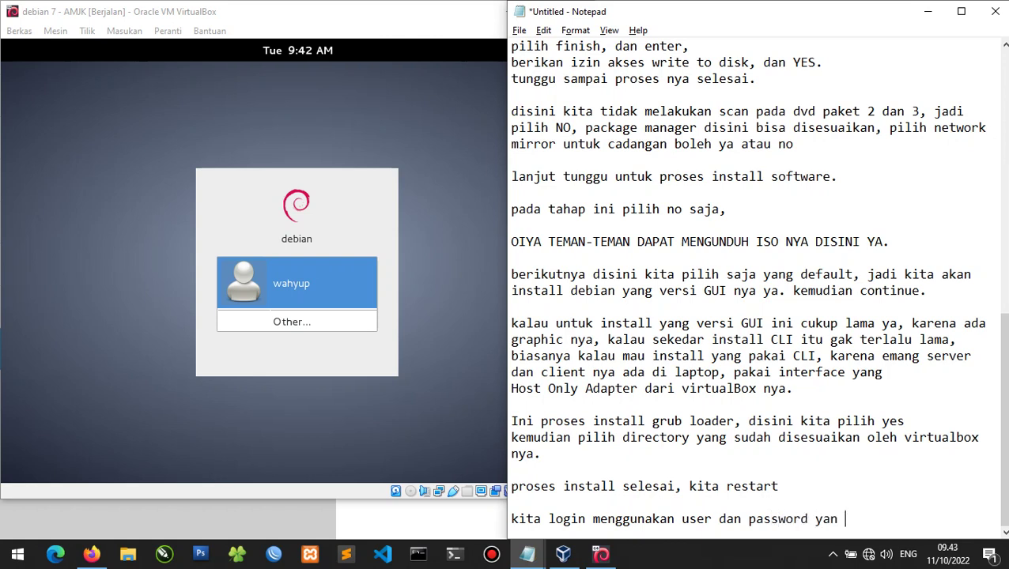
pyautogui.write('g sudah dibuat ')
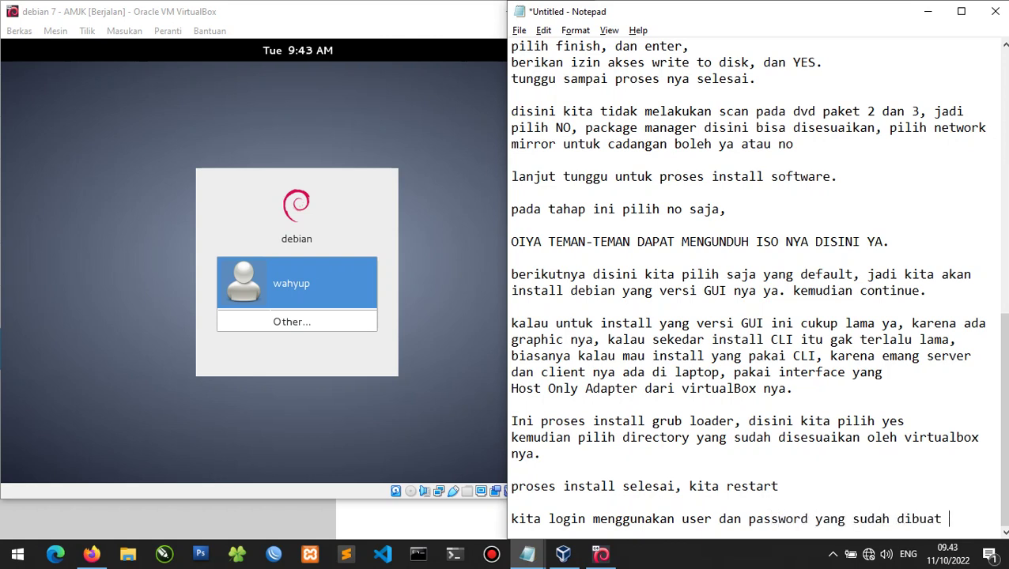
pyautogui.write('tadi ya.')
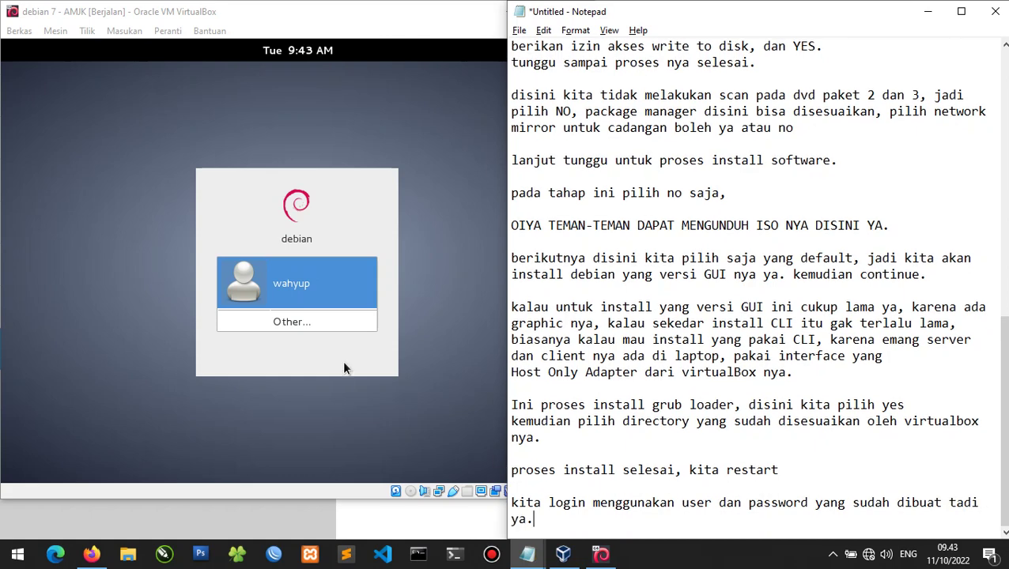
# Select the user on the GDM login screen and log in with the account password.
pyautogui.click(423, 40)
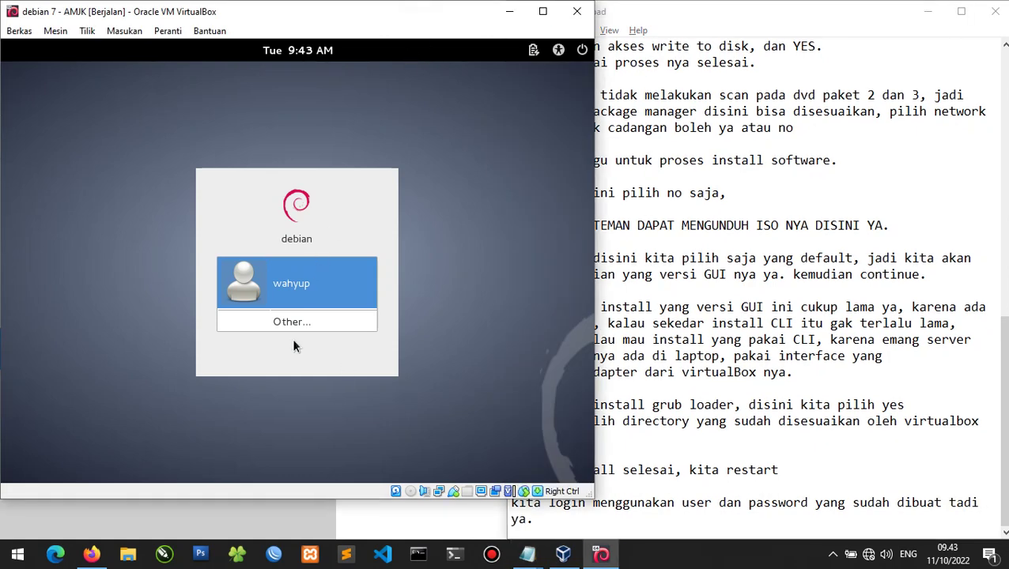
pyautogui.click(294, 291)
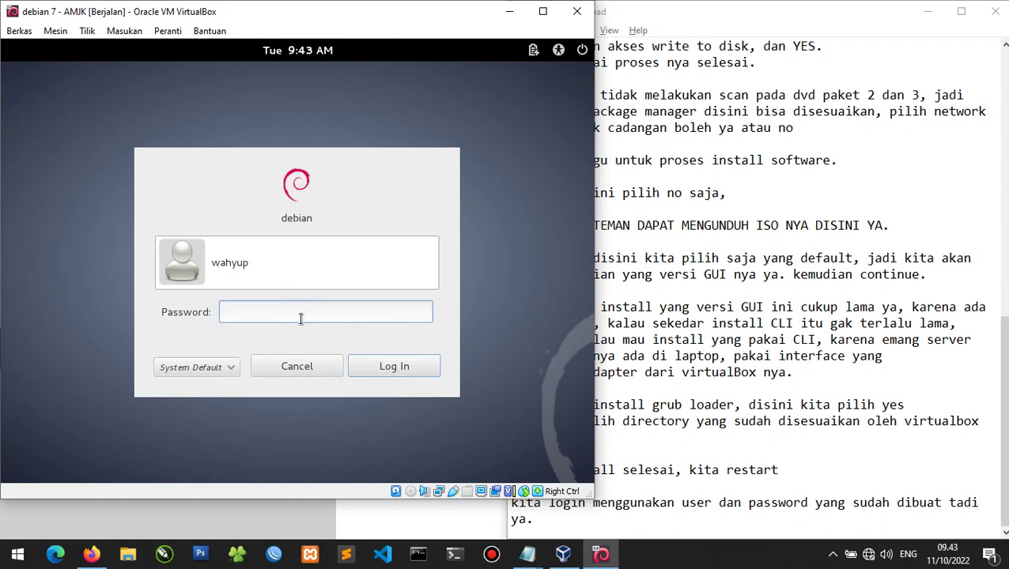
pyautogui.write('•••••')
pyautogui.press('Return')
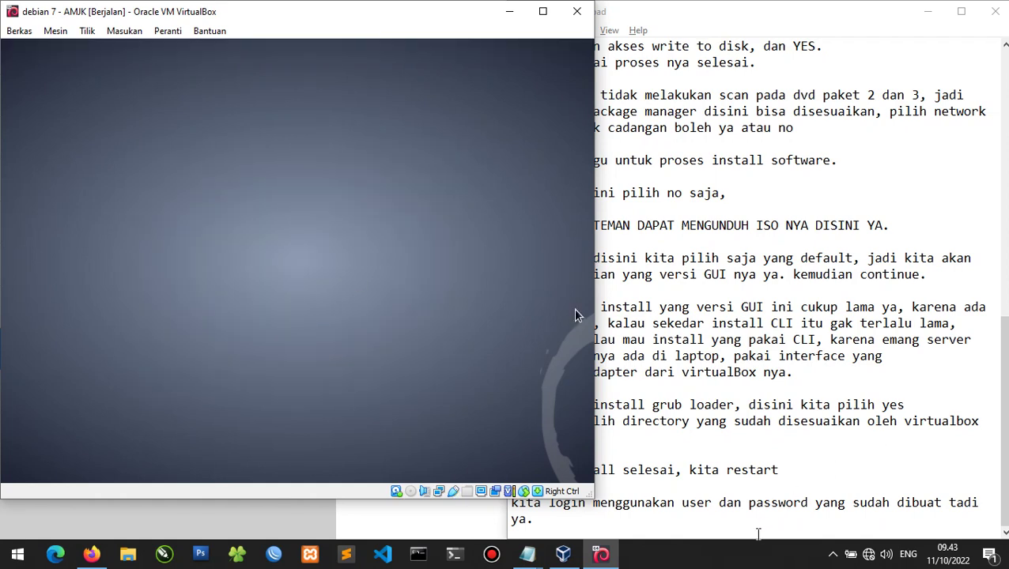
pyautogui.click(755, 532)
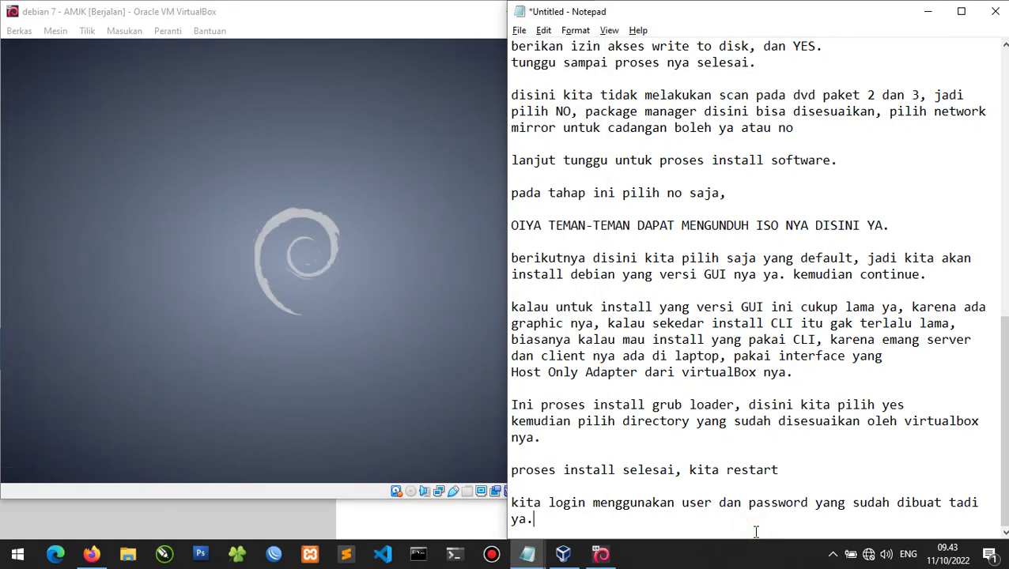
pyautogui.click(394, 294)
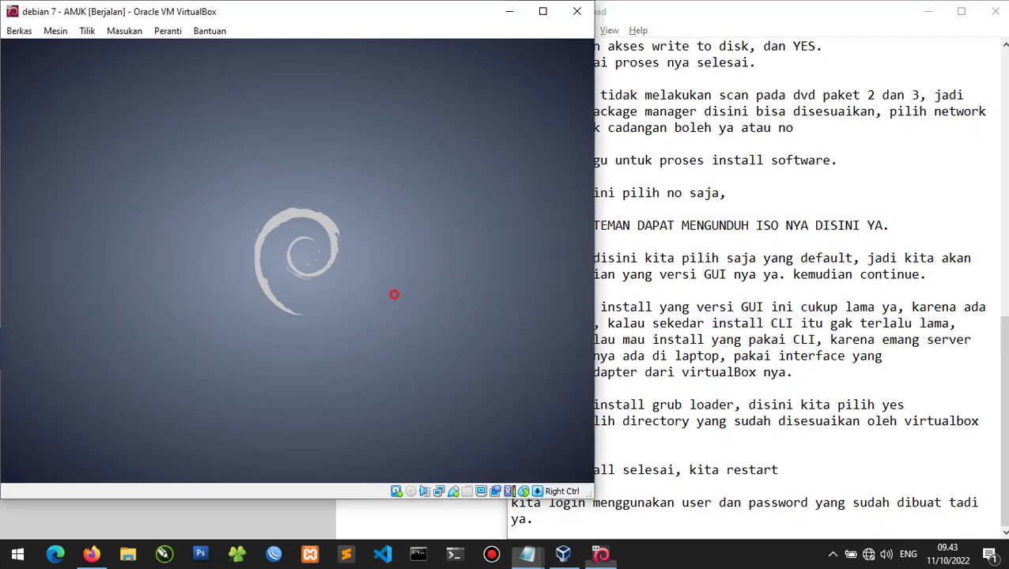
# Maximize the VM window and browse the guest's Applications menu.
pyautogui.click(542, 10)
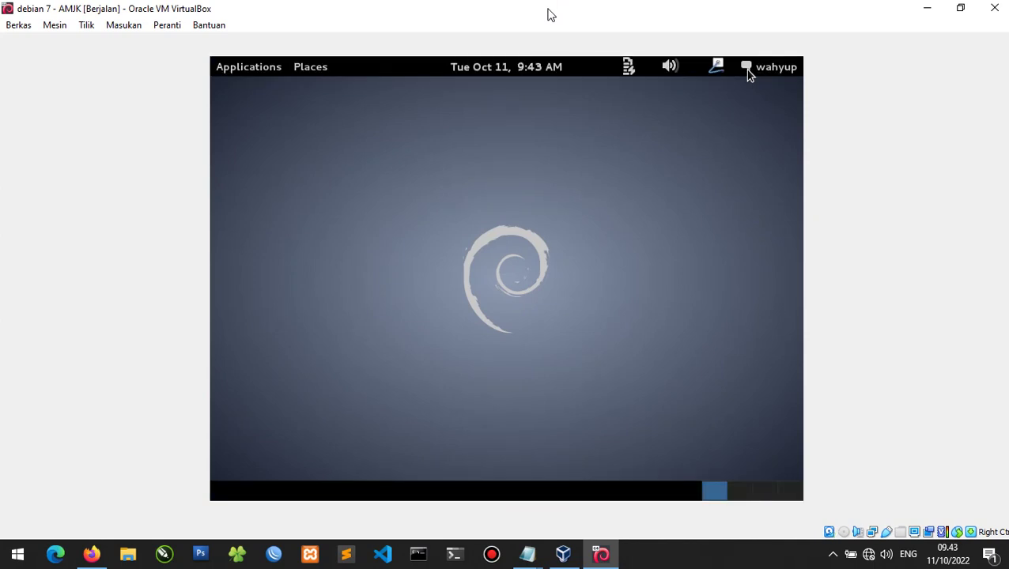
pyautogui.click(253, 68)
pyautogui.click(252, 67)
pyautogui.click(269, 68)
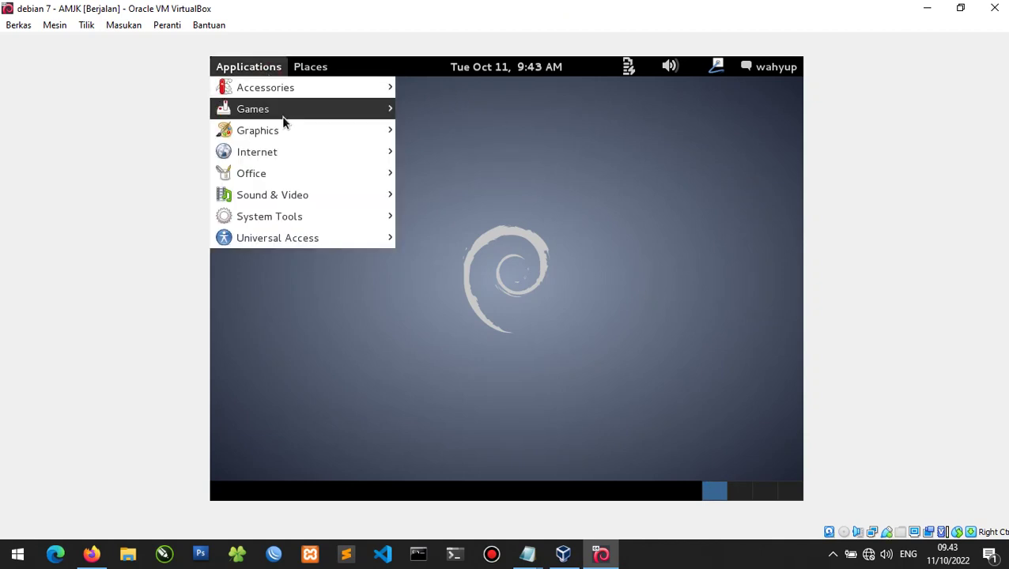
pyautogui.moveTo(279, 185)
pyautogui.moveTo(283, 218)
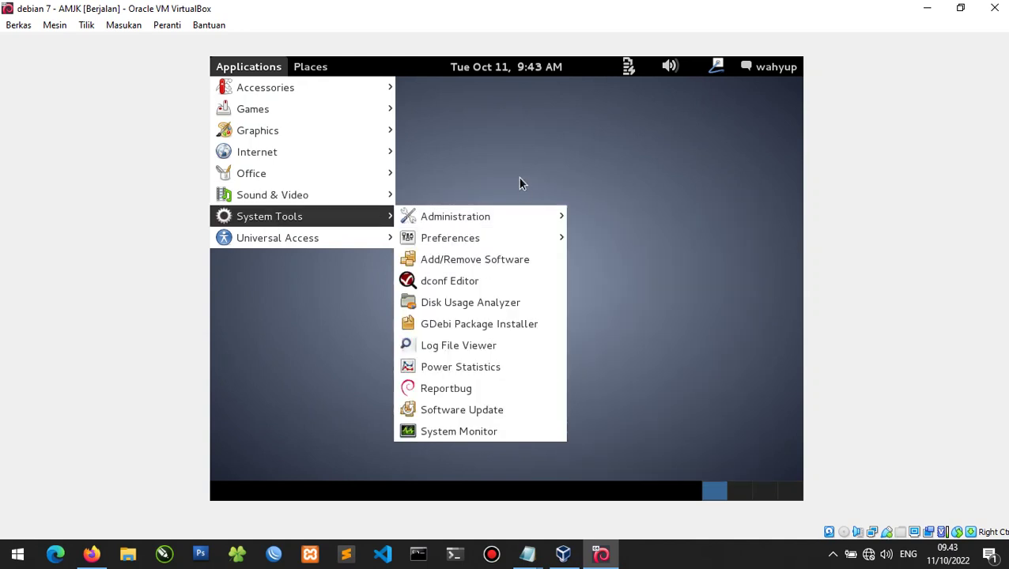
pyautogui.moveTo(508, 222)
pyautogui.moveTo(503, 242)
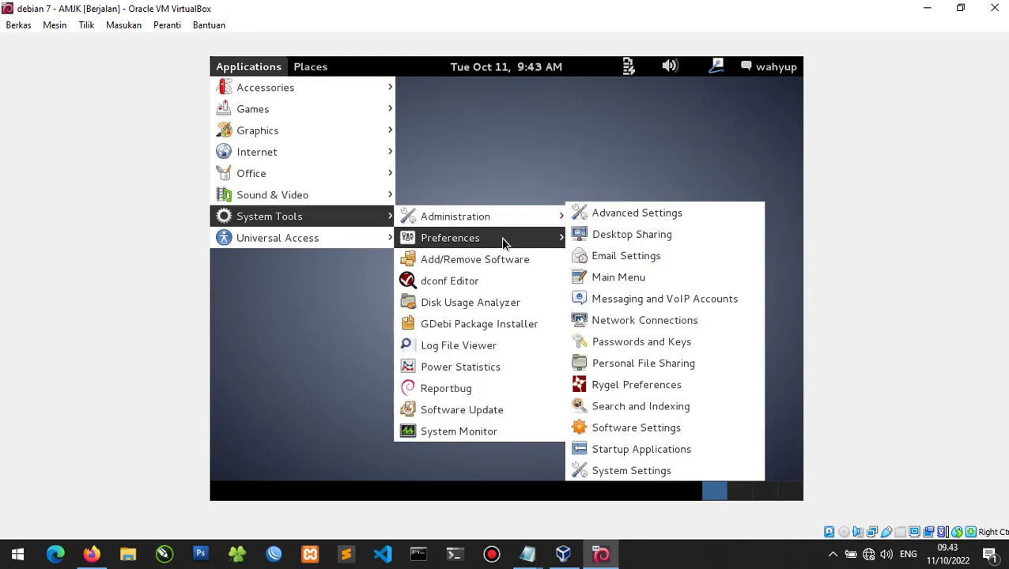
# Add the line 'kita coba buka terminal ya' at the end of the step notes.
pyautogui.click(229, 304)
pyautogui.click(544, 561)
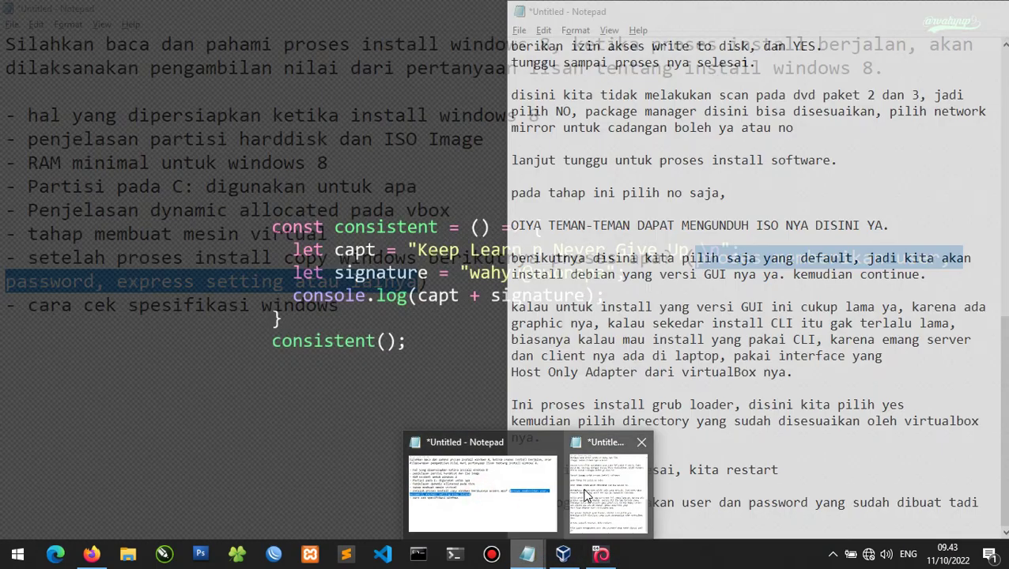
pyautogui.click(585, 496)
pyautogui.press('Return')
pyautogui.press('Return')
pyautogui.write('kita c')
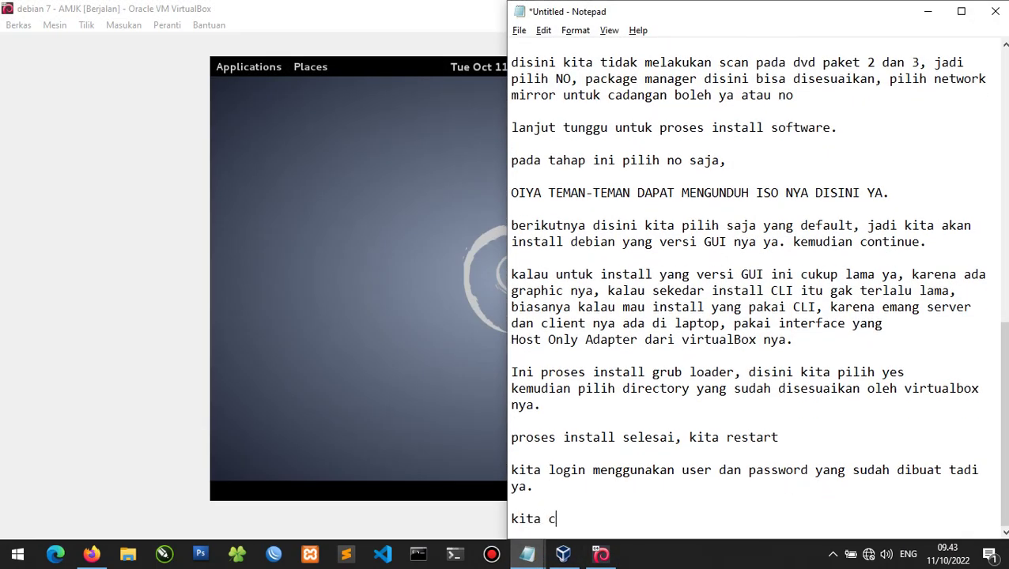
pyautogui.write('oba buka termian')
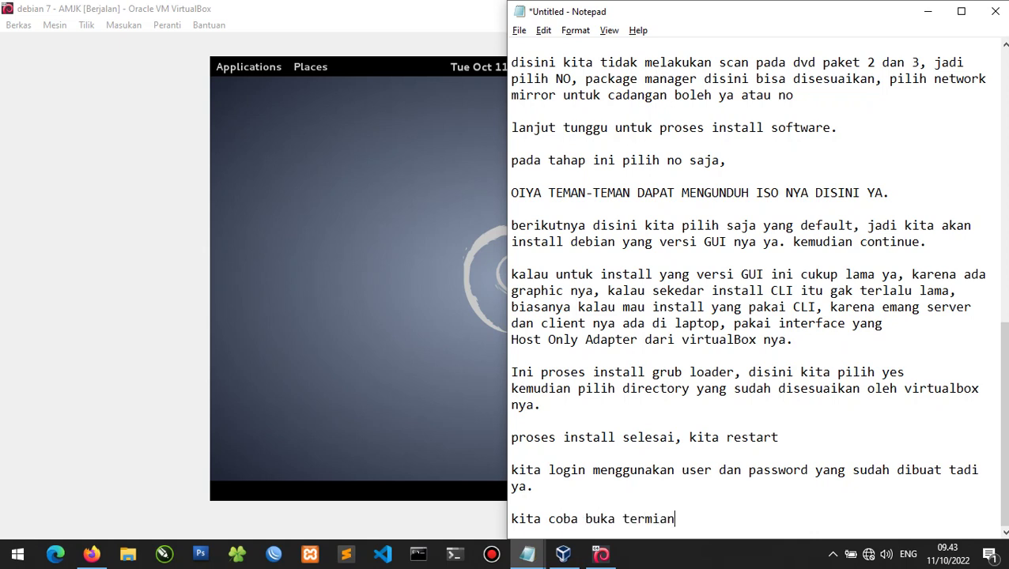
pyautogui.press('BackSpace')
pyautogui.press('BackSpace')
pyautogui.write('nal ya')
# Launch Terminal from the GNOME Applications > Accessories menu on the Debian guest.
pyautogui.click(374, 222)
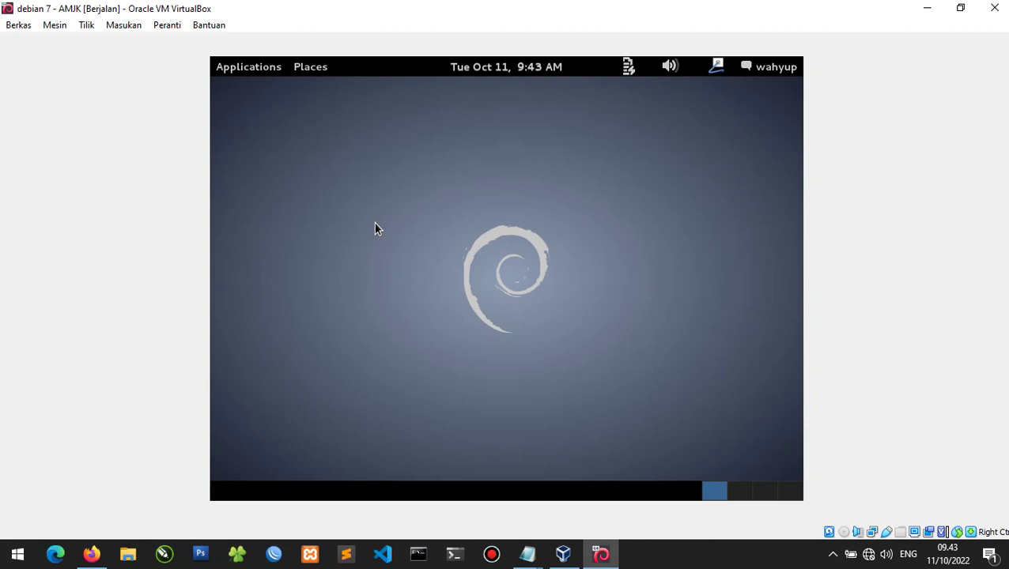
pyautogui.click(269, 69)
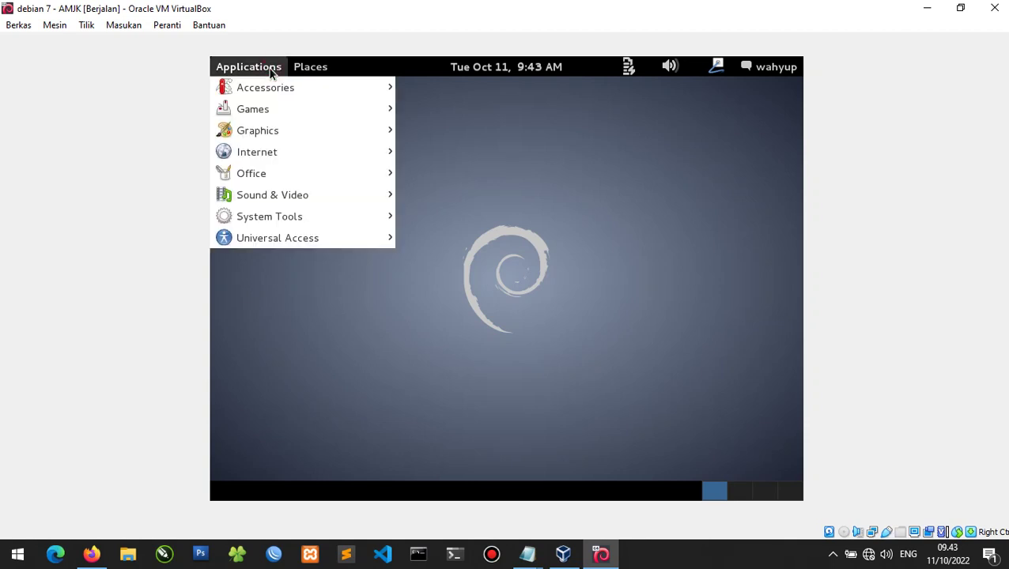
pyautogui.click(281, 73)
pyautogui.click(269, 71)
pyautogui.click(569, 268)
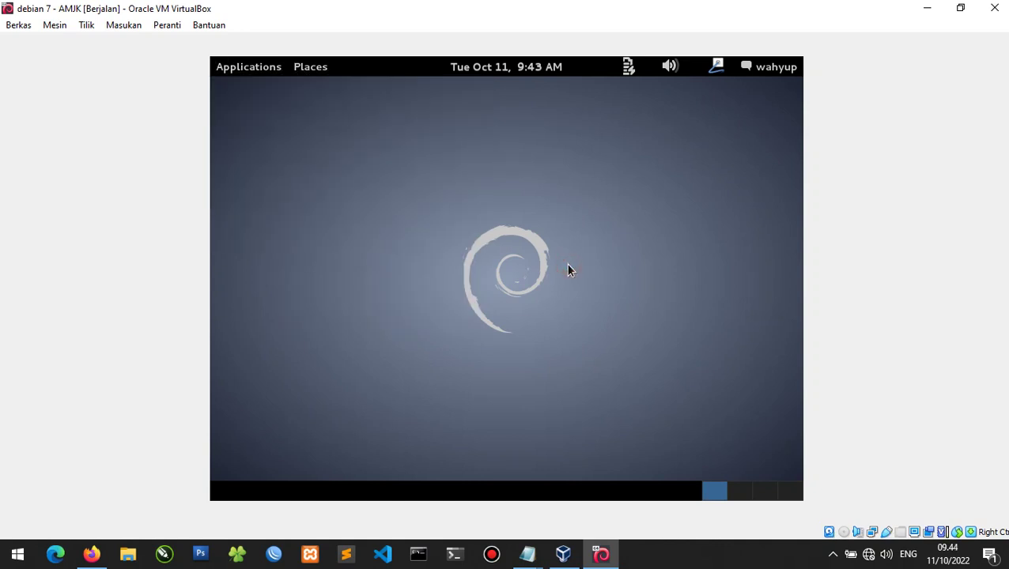
pyautogui.click(237, 68)
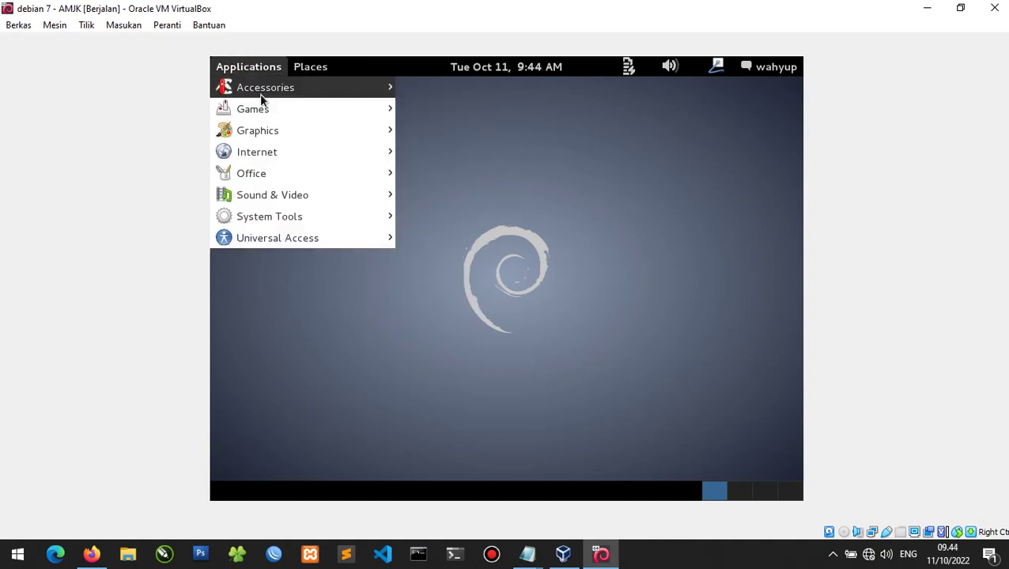
pyautogui.moveTo(261, 98)
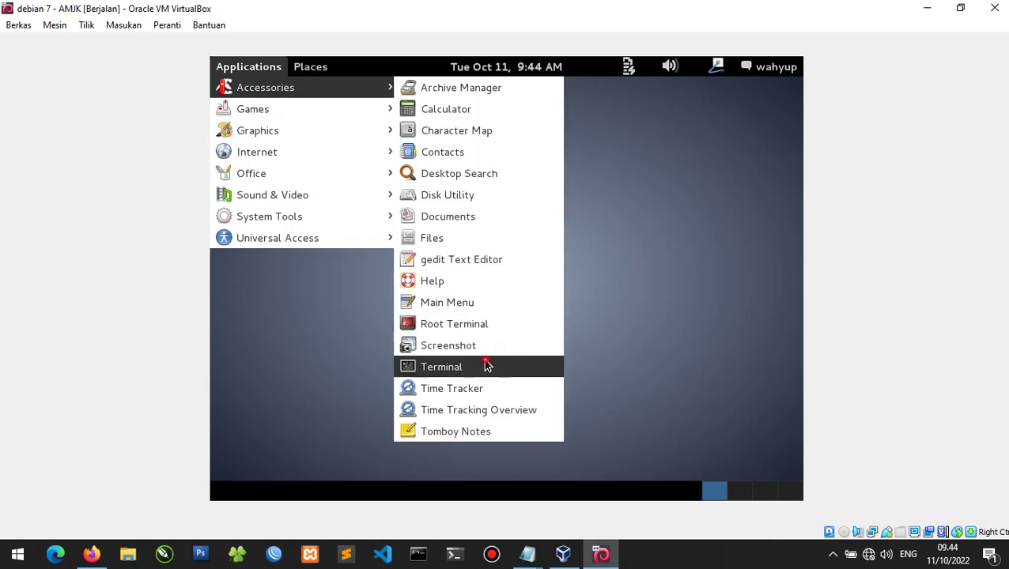
pyautogui.click(485, 364)
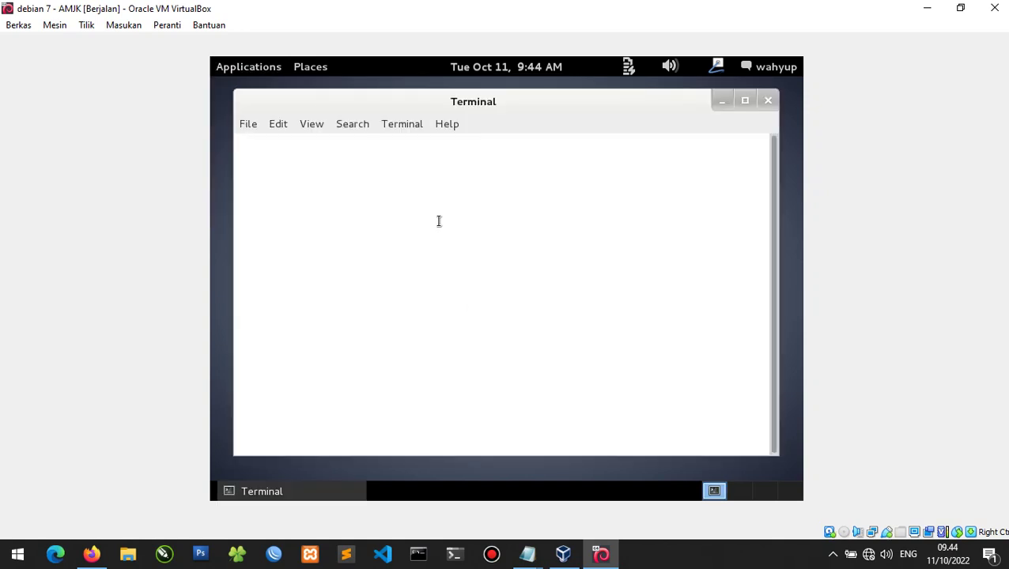
# Run ls and ifconfig in the Debian terminal.
pyautogui.write('ls')
pyautogui.press('Return')
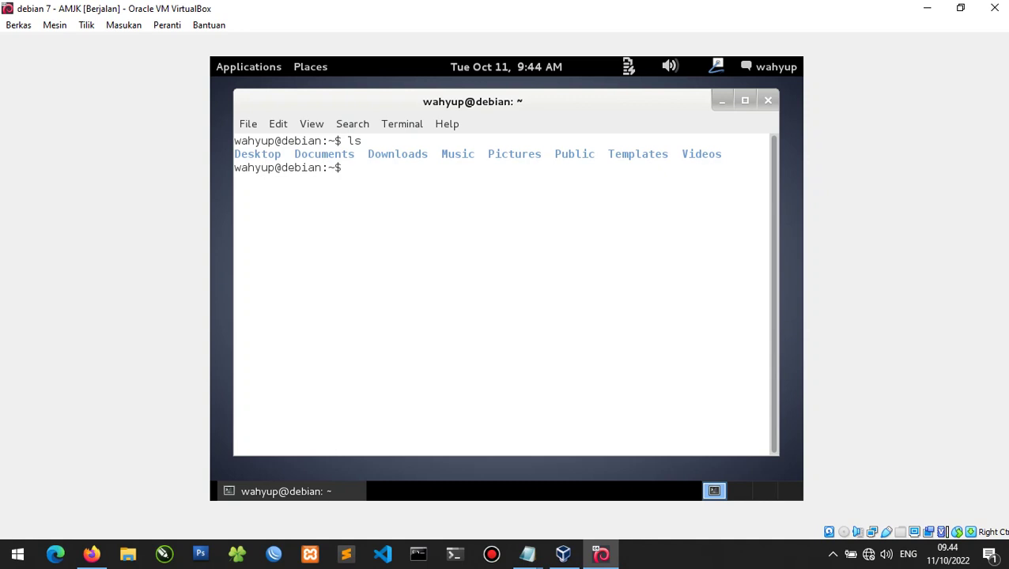
pyautogui.write('ifconfig')
pyautogui.press('Return')
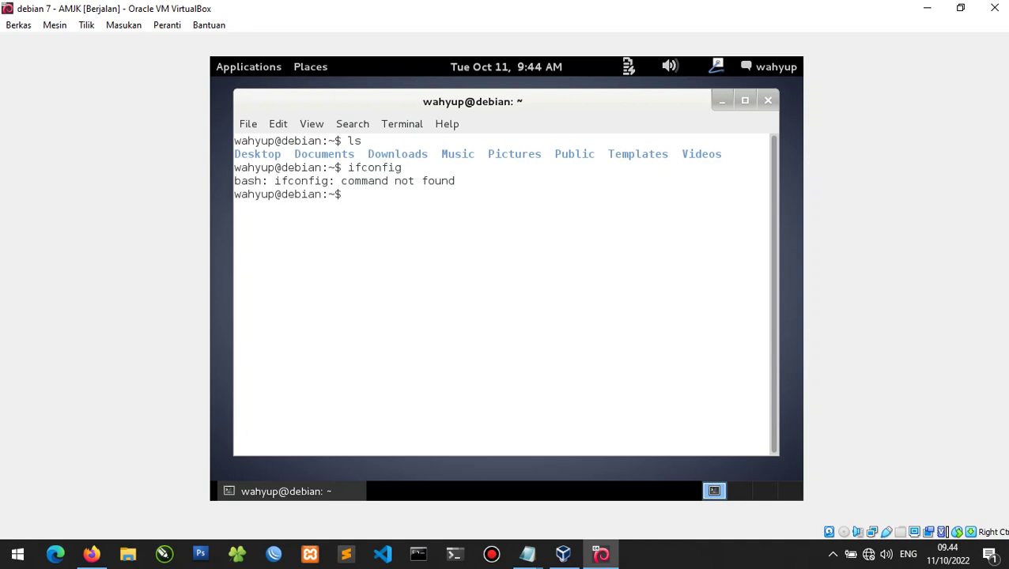
pyautogui.write('apt-get')
pyautogui.hotkey('ctrl', 'c')
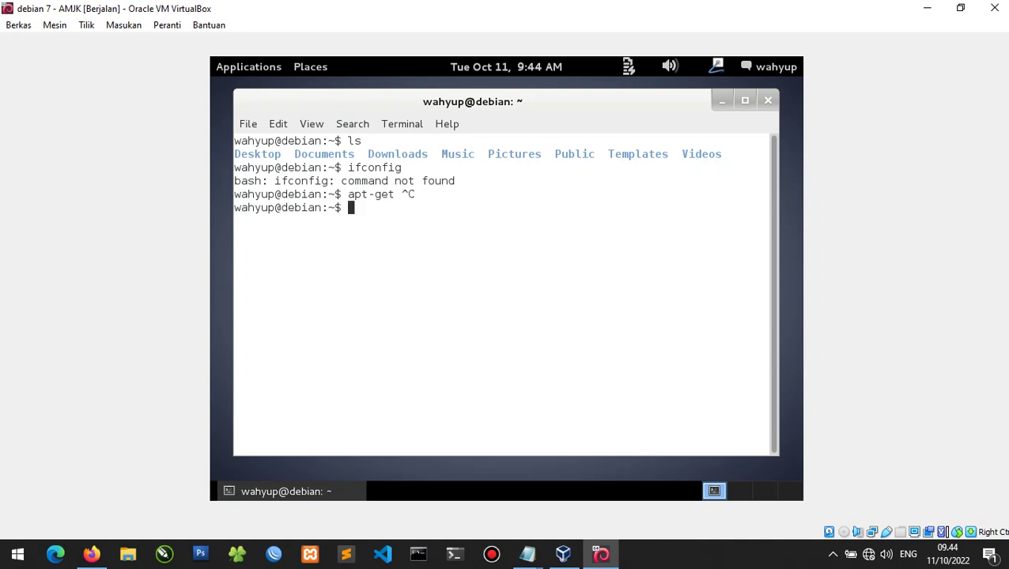
# Become root with su after an aborted sudo su attempt, then clear the screen.
pyautogui.write('sudo su')
pyautogui.press('Return')
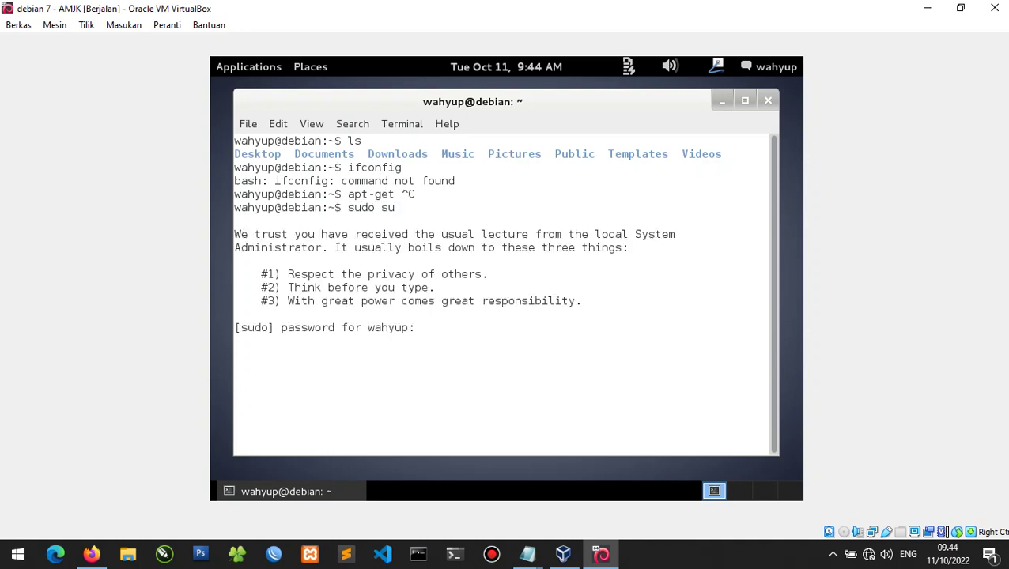
pyautogui.press('Return')
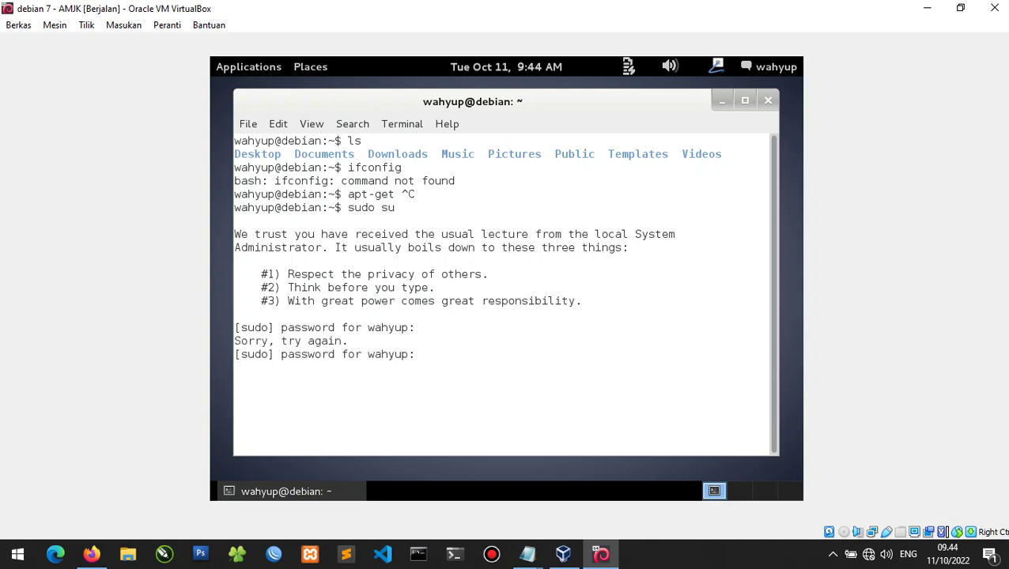
pyautogui.hotkey('ctrl', 'c')
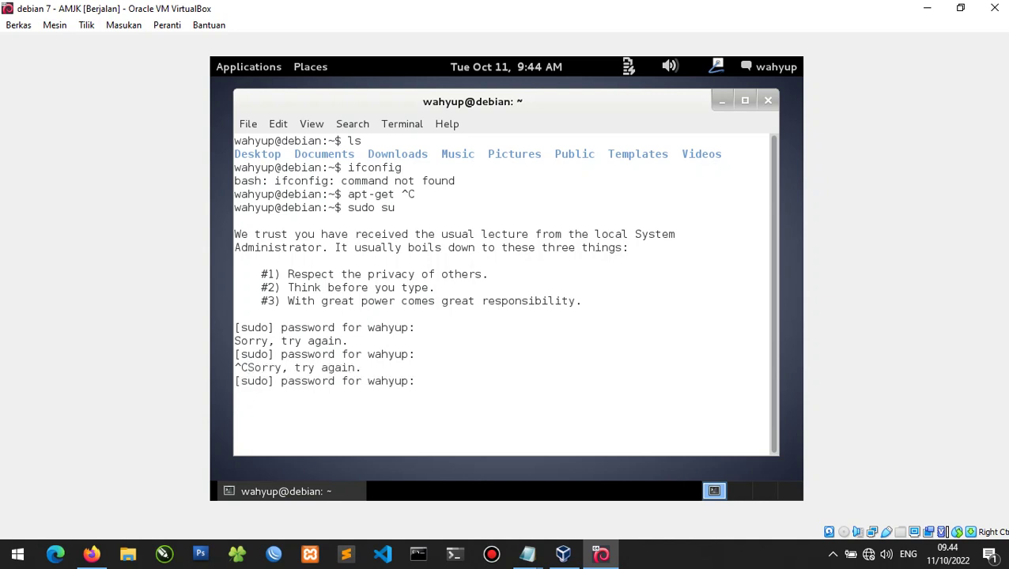
pyautogui.write('su')
pyautogui.press('Return')
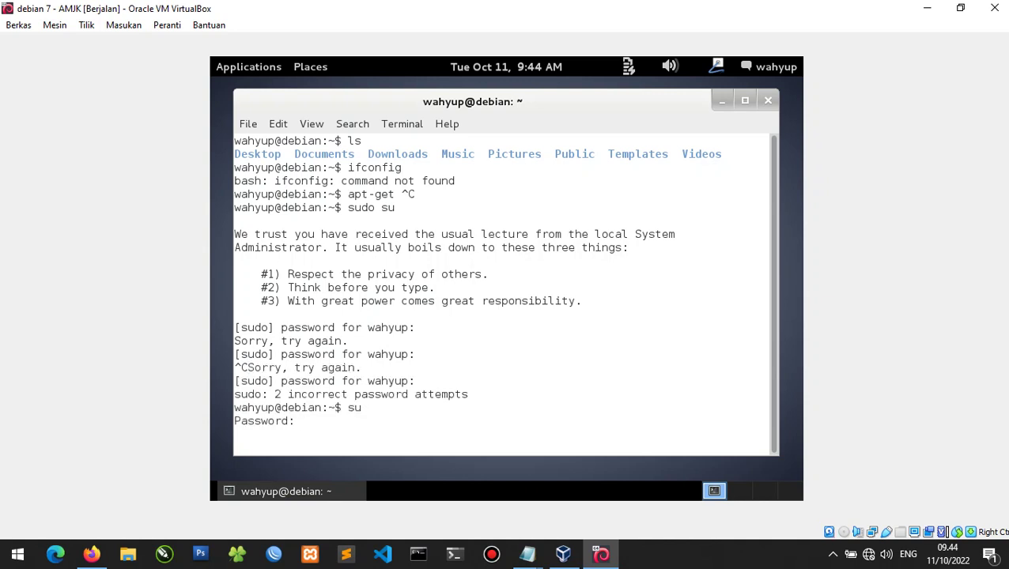
pyautogui.press('Return')
pyautogui.write('clear')
pyautogui.press('Return')
# Run apt-get install net-tools, then ifconfig to list eth0 and lo.
pyautogui.write('ap')
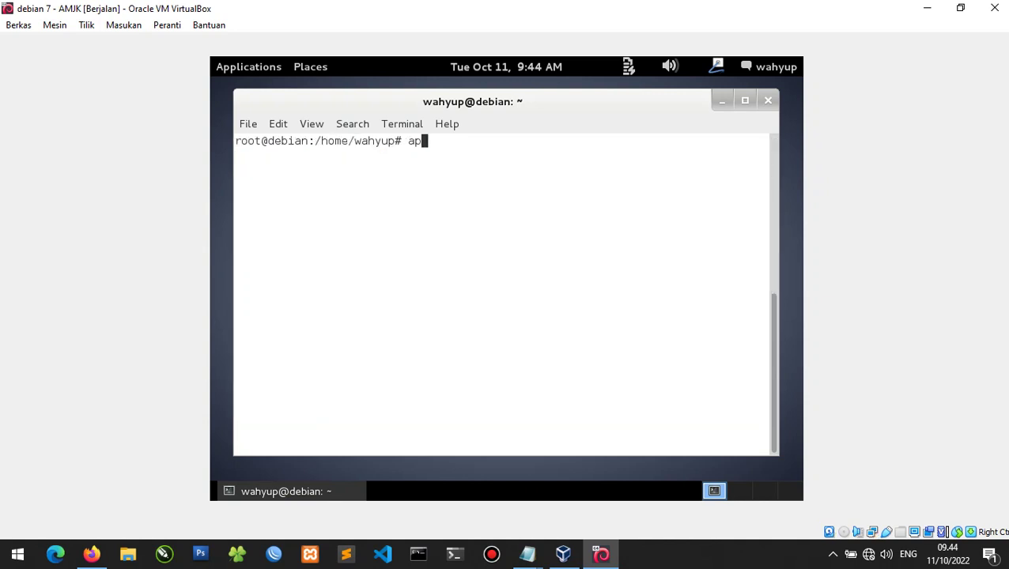
pyautogui.write('t-ge ins')
pyautogui.press('BackSpace')
pyautogui.press('BackSpace')
pyautogui.press('BackSpace')
pyautogui.press('BackSpace')
pyautogui.write('t-get install net-to')
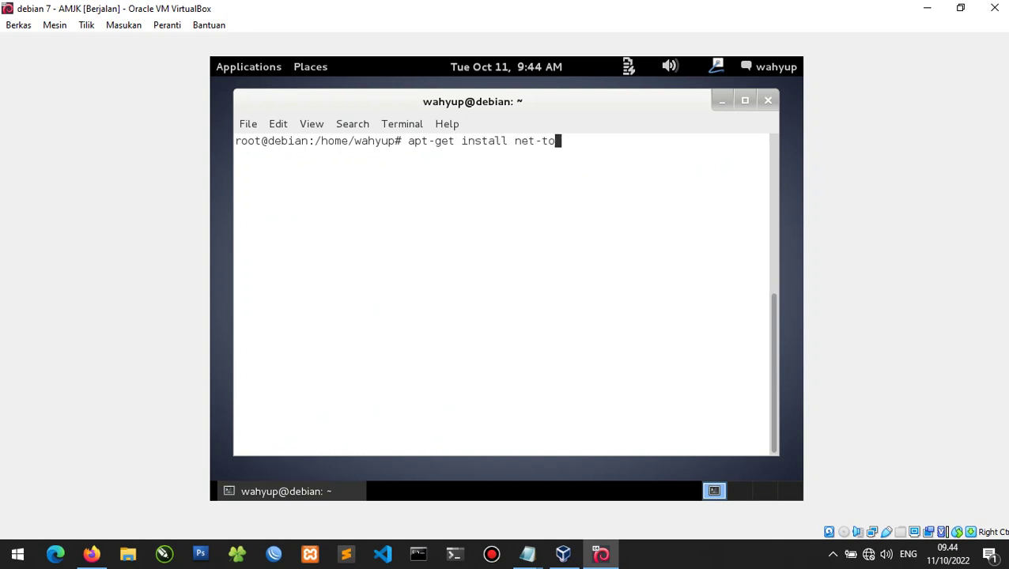
pyautogui.write('ols')
pyautogui.press('Return')
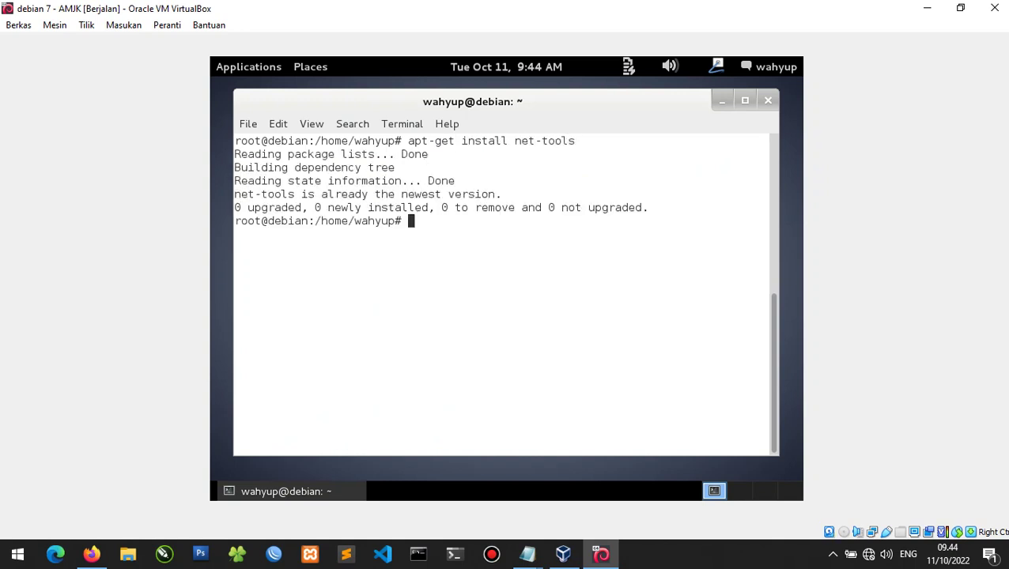
pyautogui.write('ifconfig')
pyautogui.press('Return')
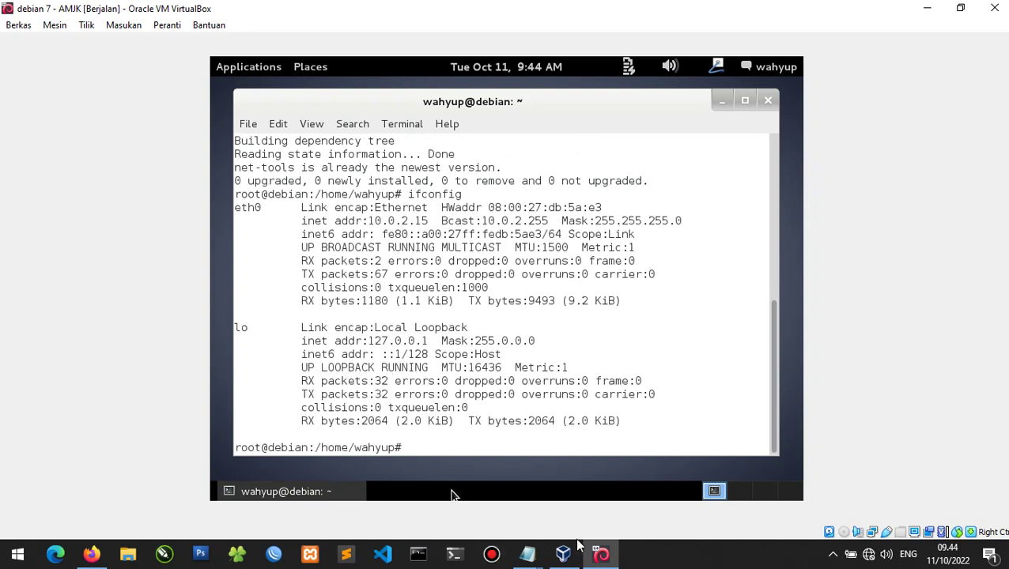
# Restore the Debian VM window and snap it to the left half of the screen.
pyautogui.moveTo(537, 558)
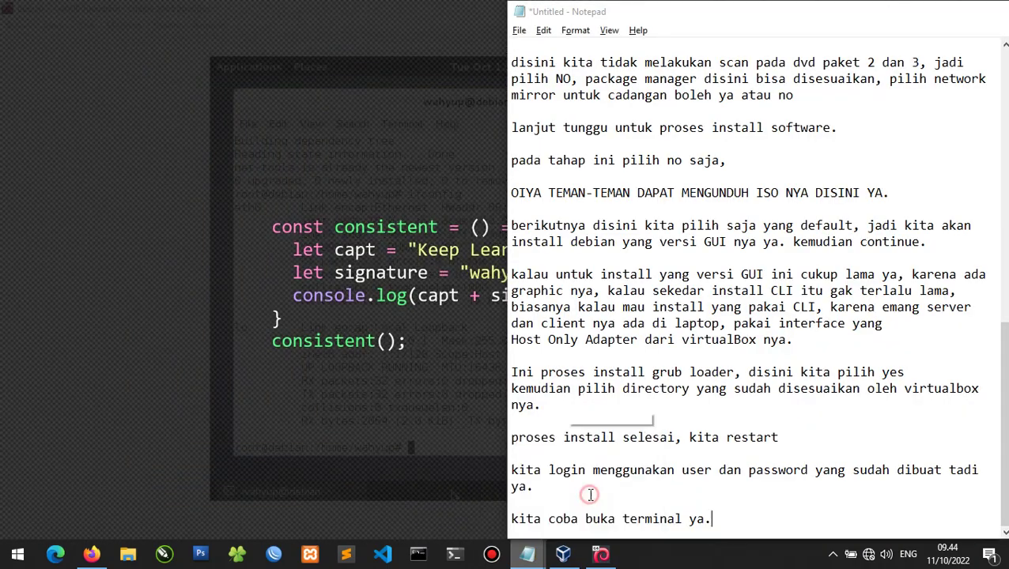
pyautogui.click(591, 490)
pyautogui.click(453, 495)
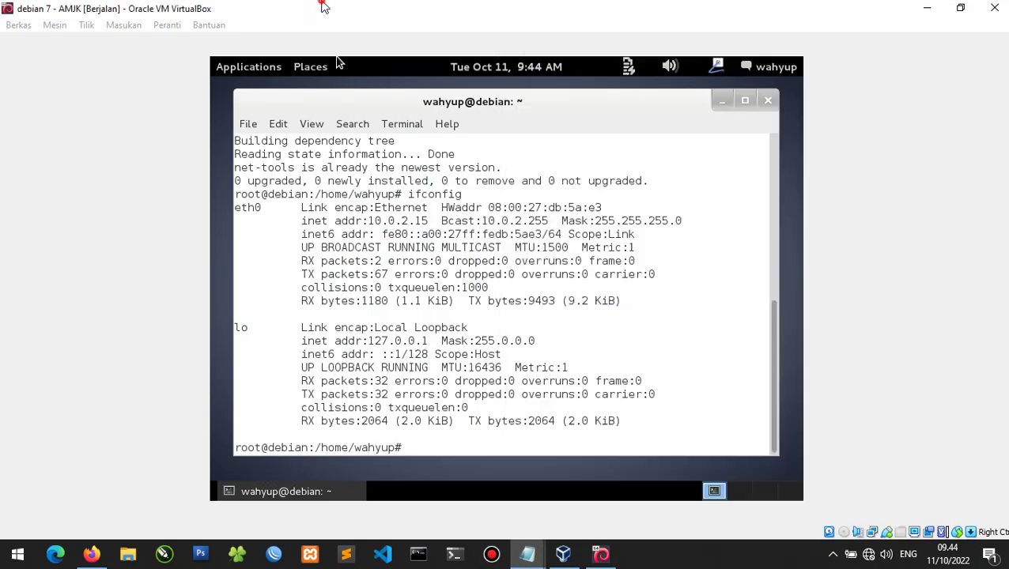
pyautogui.doubleClick(238, 8)
pyautogui.moveTo(218, 52); pyautogui.dragTo(2, 95)
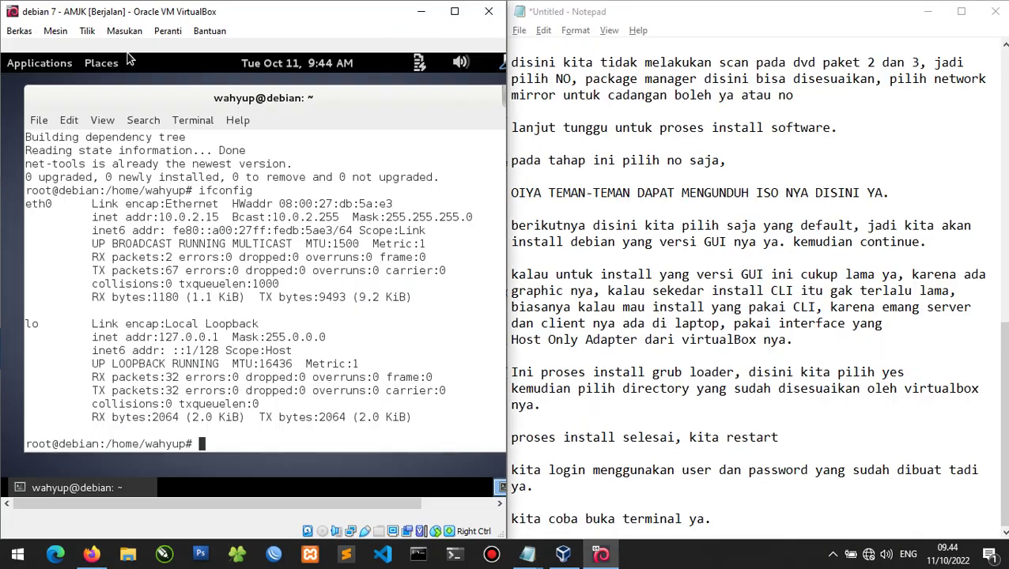
# End the notes with 'baik sudah selesai, terimakasih teman-teman :)'.
pyautogui.click(742, 508)
pyautogui.click(743, 508)
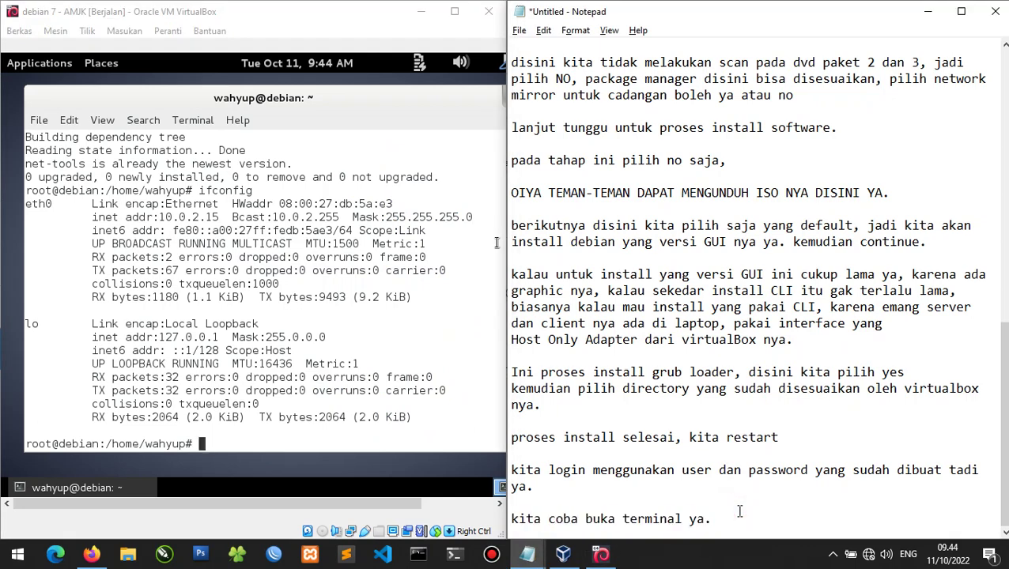
pyautogui.press('Return')
pyautogui.press('Return')
pyautogui.write('baik sudah se')
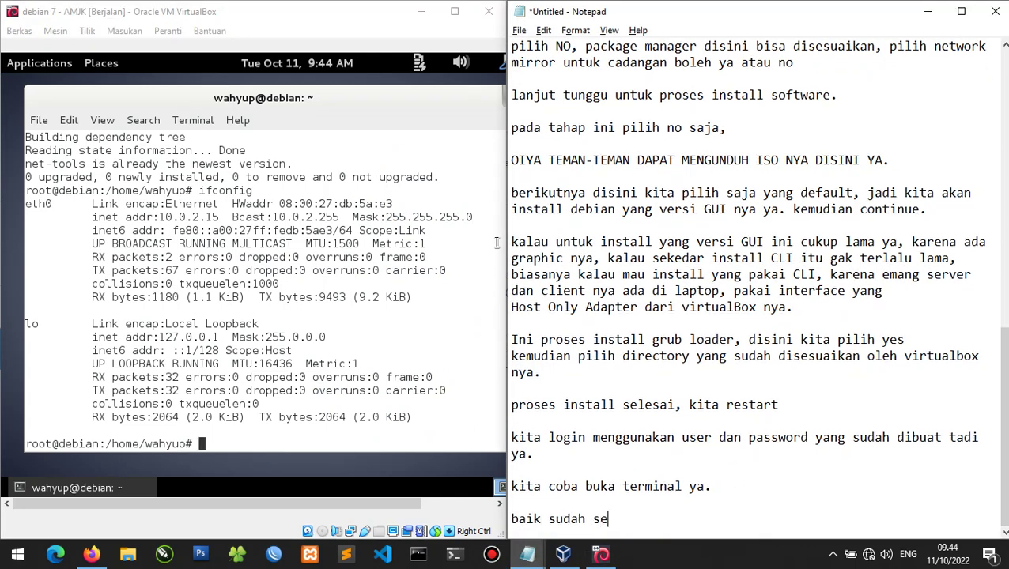
pyautogui.write('lesai, terimakasih ')
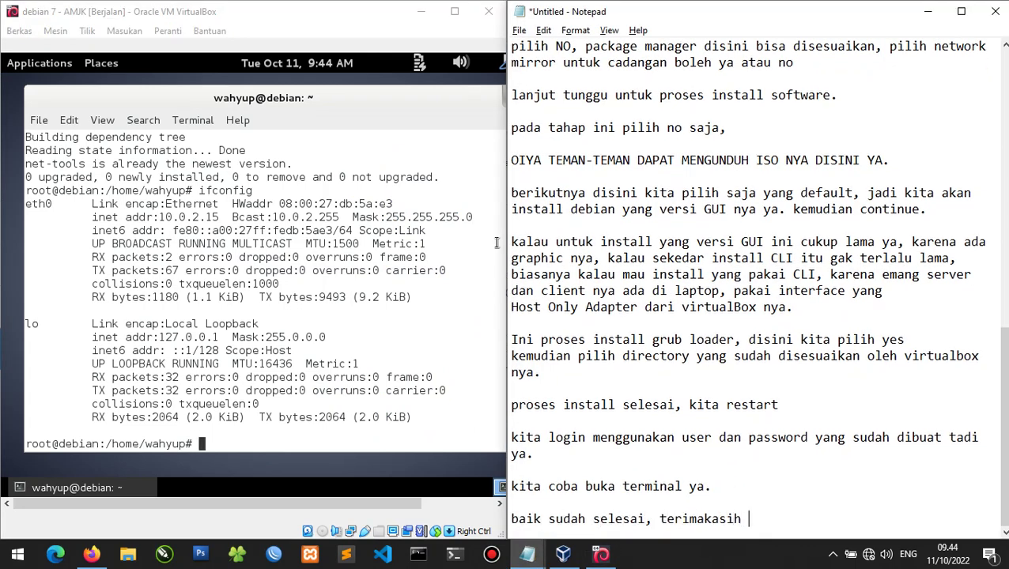
pyautogui.write('teman-teman :)')
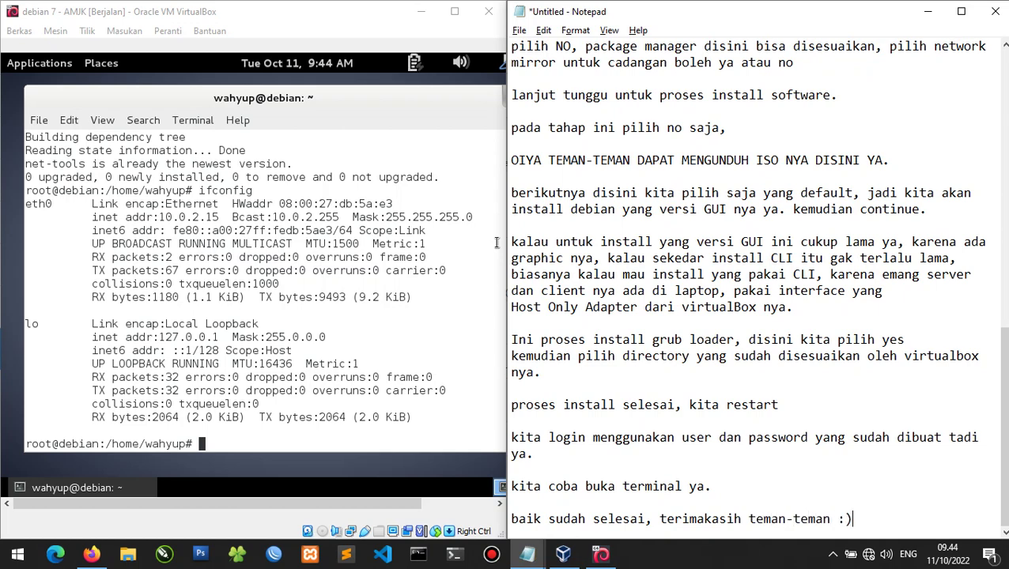